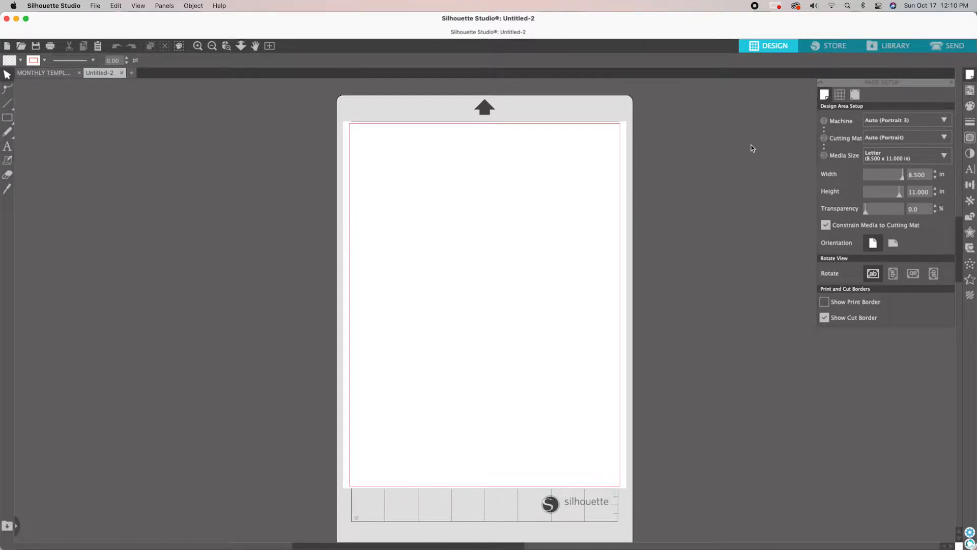
Step: Turn on the page's registration marks
left_click(859, 95)
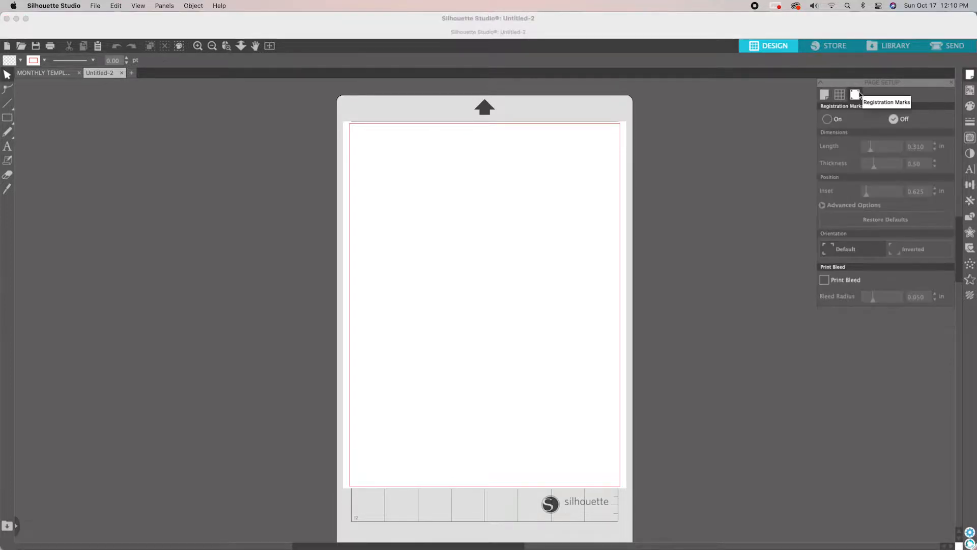
left_click(827, 119)
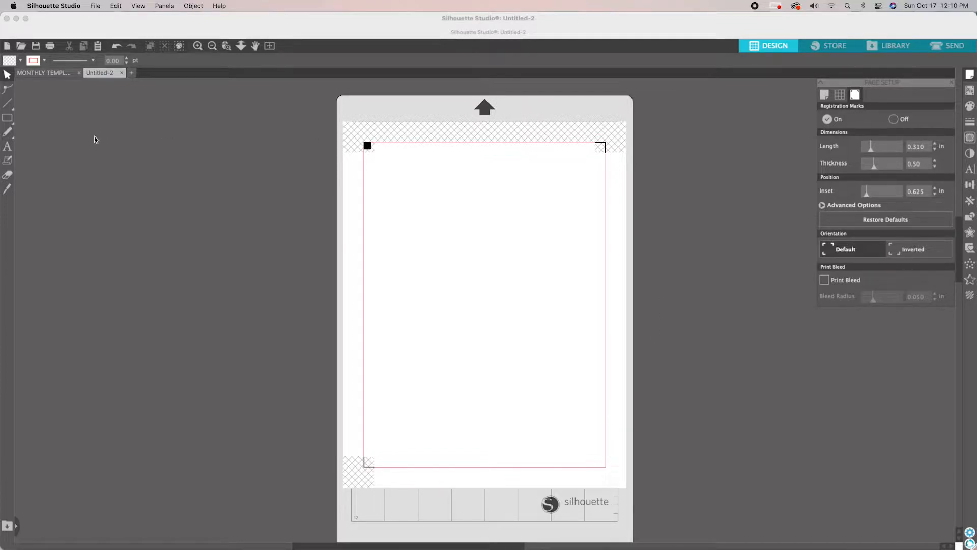
Step: Draw a rectangle about 4.34 in wide and 1.36 in high near the upper edge of the page
left_click(7, 119)
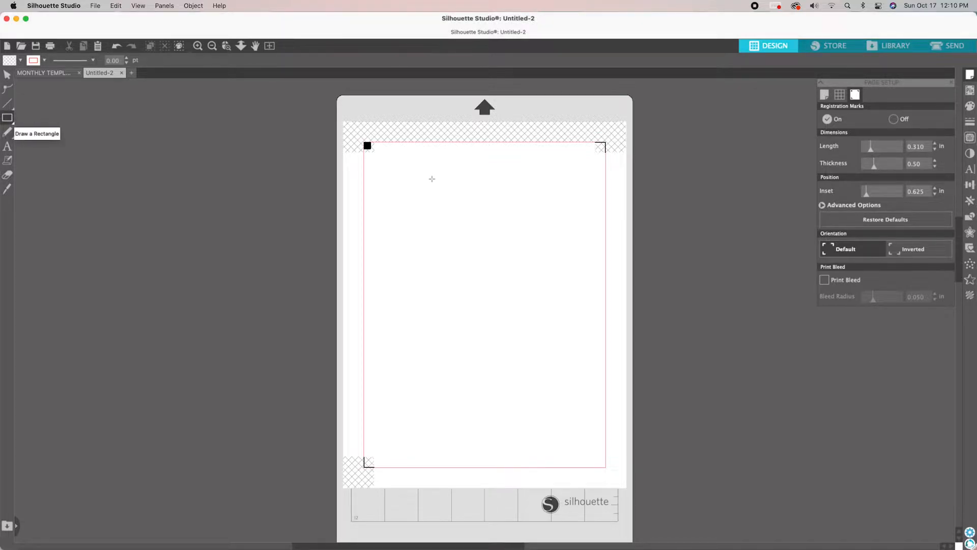
left_click_drag(386, 178, 530, 224)
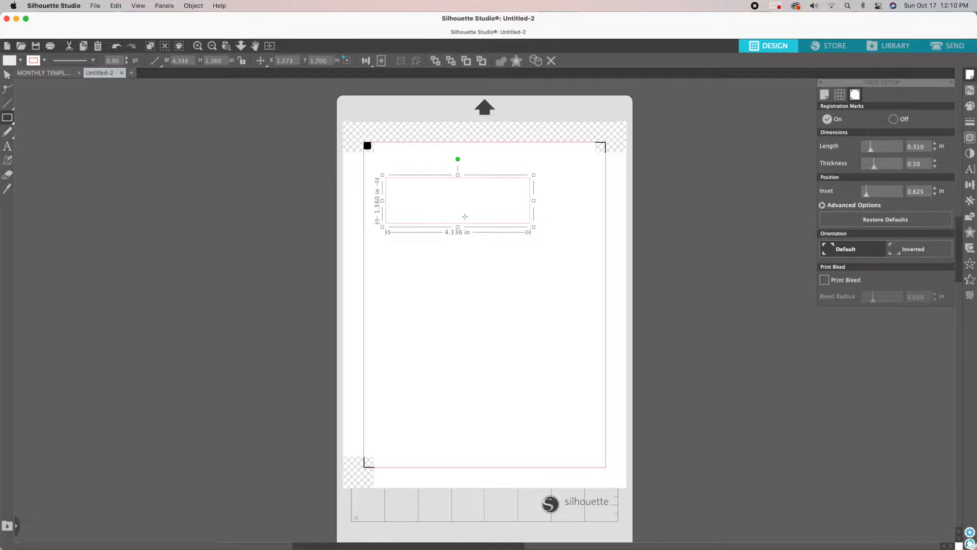
left_click(7, 75)
Step: Switch to Safari and convert 3.1 cm to inches with the Google unit converter
mouse_move(694, 547)
left_click(902, 534)
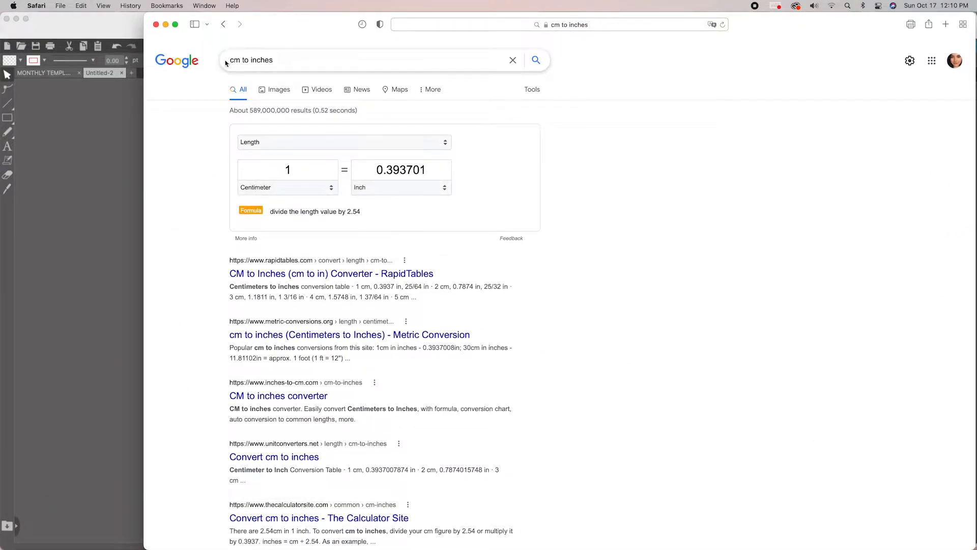
left_click_drag(230, 60, 296, 66)
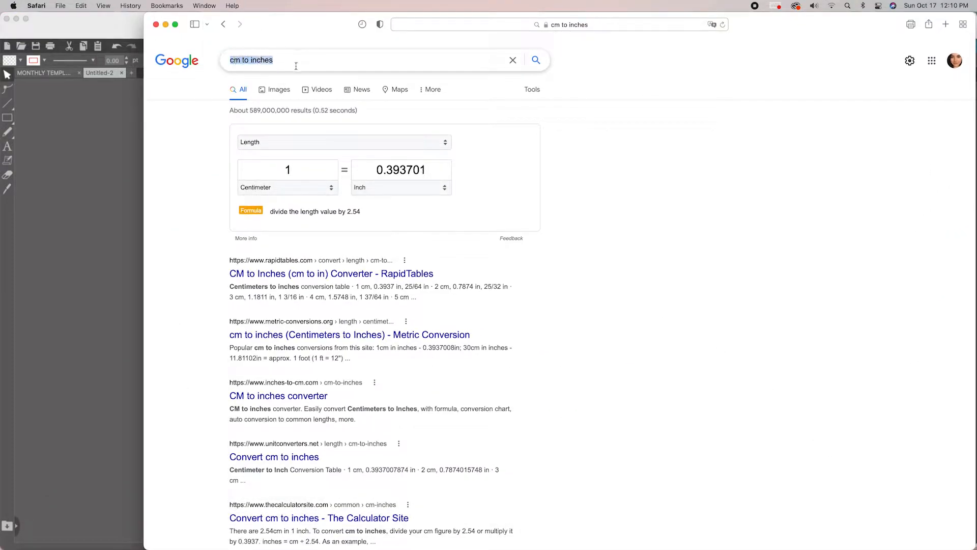
left_click(668, 179)
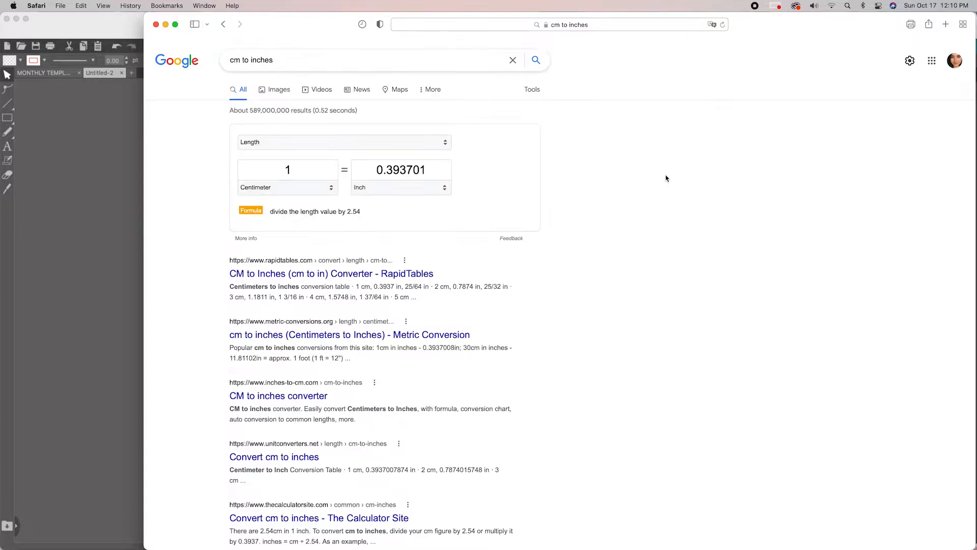
double_click(296, 167)
type("3.1")
Step: Return to Silhouette Studio and set the rectangle's height to 1.220 in
left_click(123, 165)
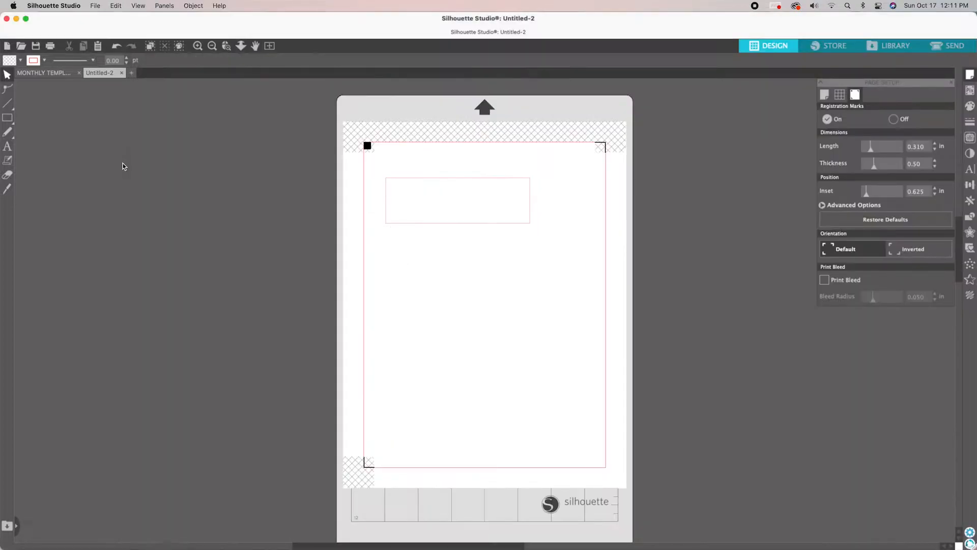
left_click(437, 181)
left_click_drag(226, 61, 210, 62)
key("BackSpace")
type(".220")
key("Return")
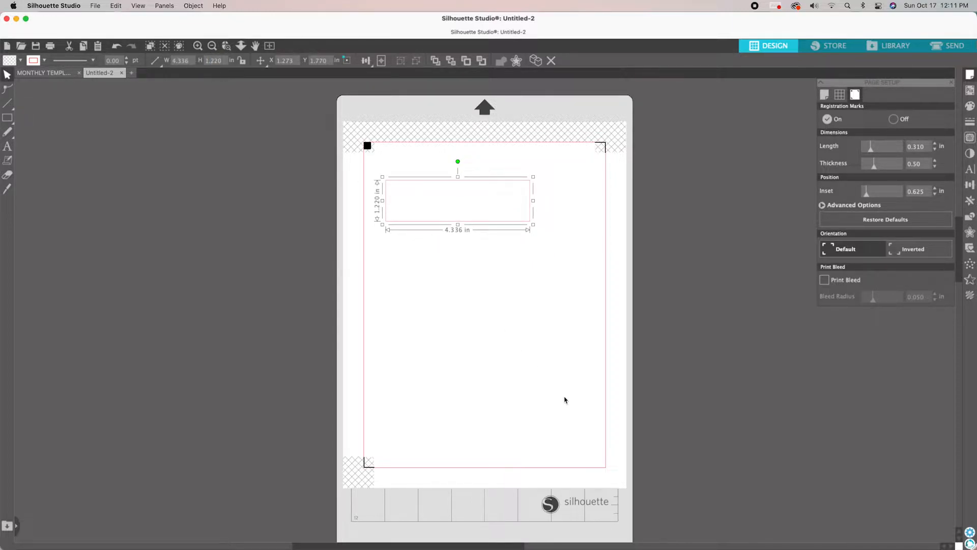
Step: Switch to Safari and convert 16.4 cm to inches with the unit converter
mouse_move(848, 547)
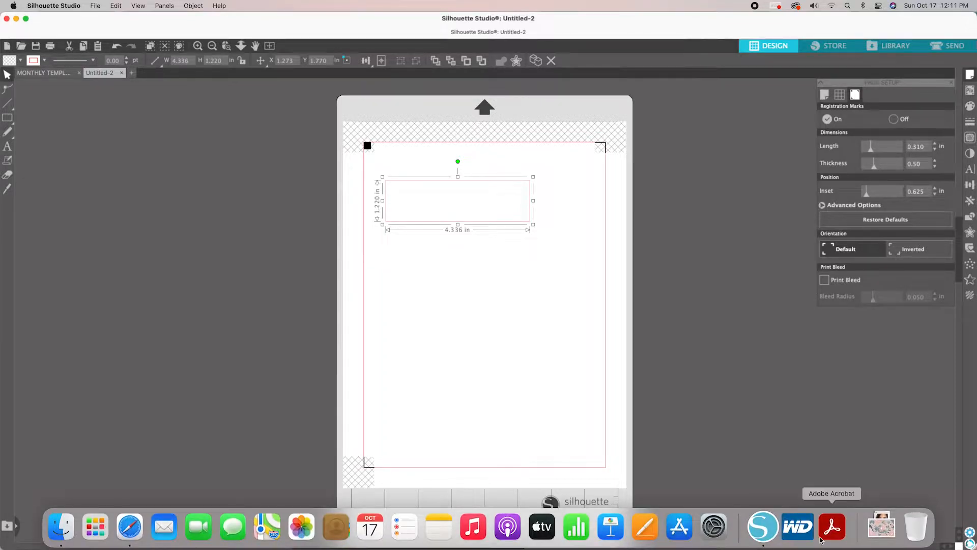
left_click(129, 527)
left_click_drag(311, 173, 264, 170)
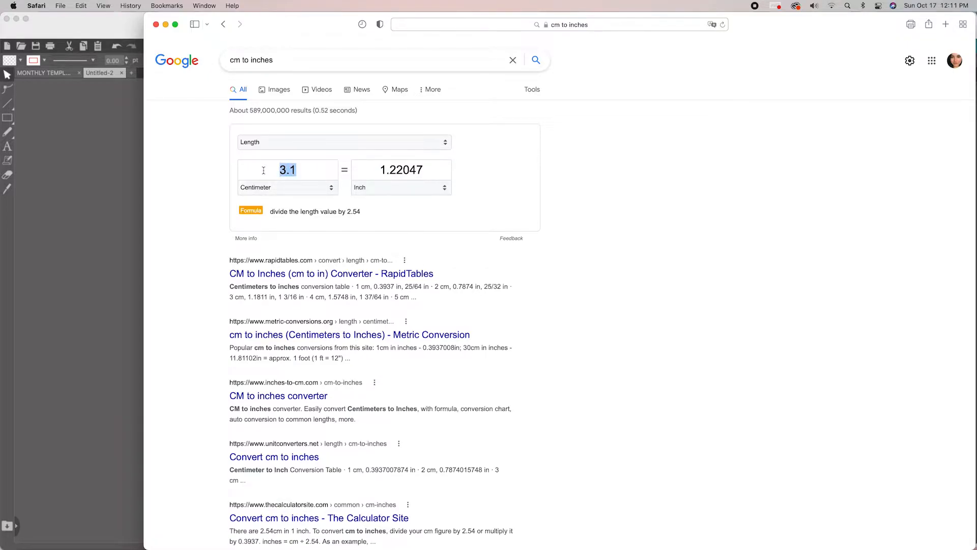
type("16.4")
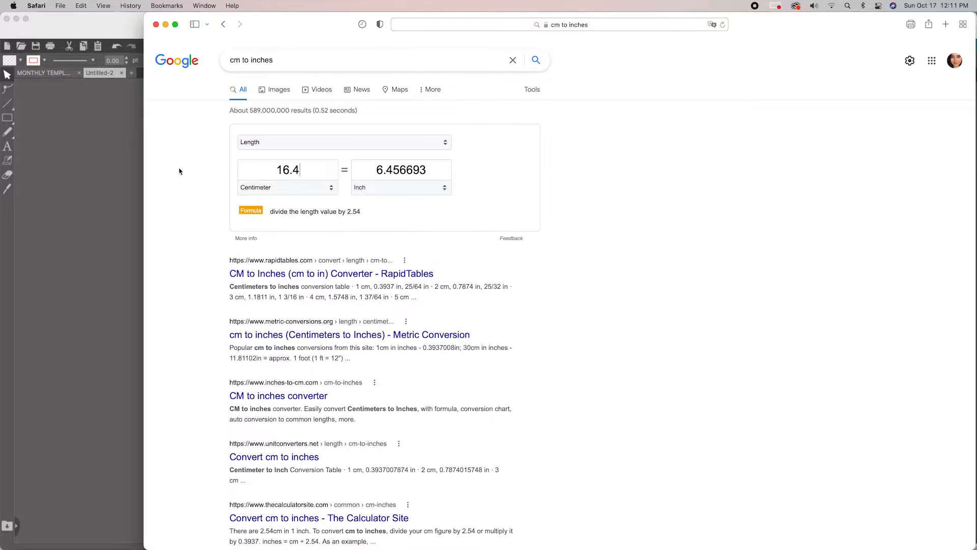
Step: Return to Silhouette Studio, set the rectangle's width to 6.456 in and move it inside the cut border near the page's upper edge
left_click(118, 151)
left_click(407, 182)
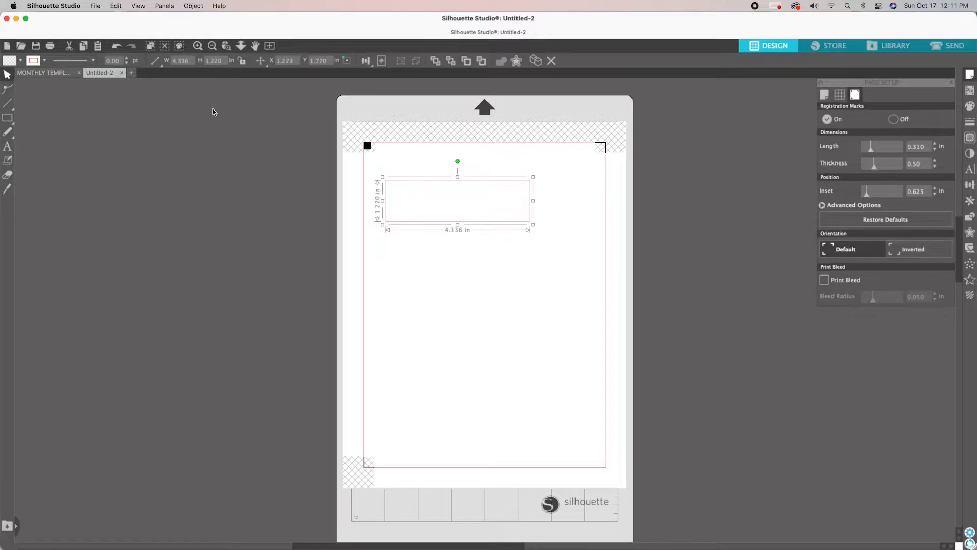
left_click(162, 65)
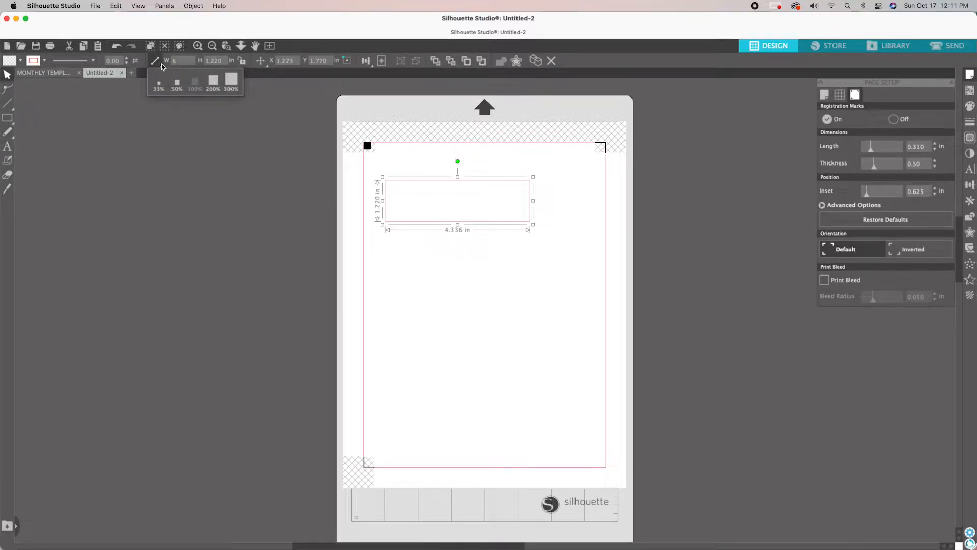
type("6.456")
key("Return")
left_click(489, 285)
left_click_drag(516, 179, 528, 170)
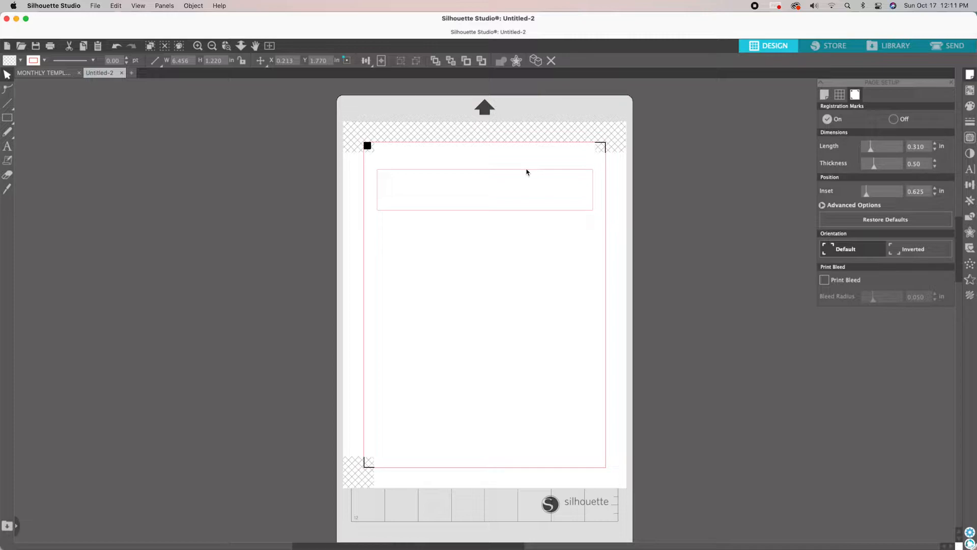
left_click(539, 186)
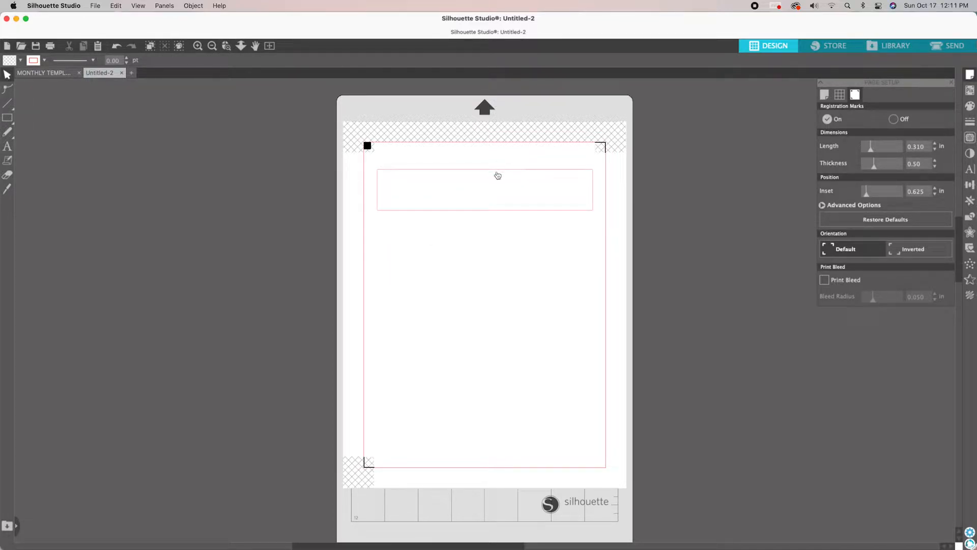
Step: Offset the rectangle outward by 0.035 in with sharp corners
left_click(499, 169)
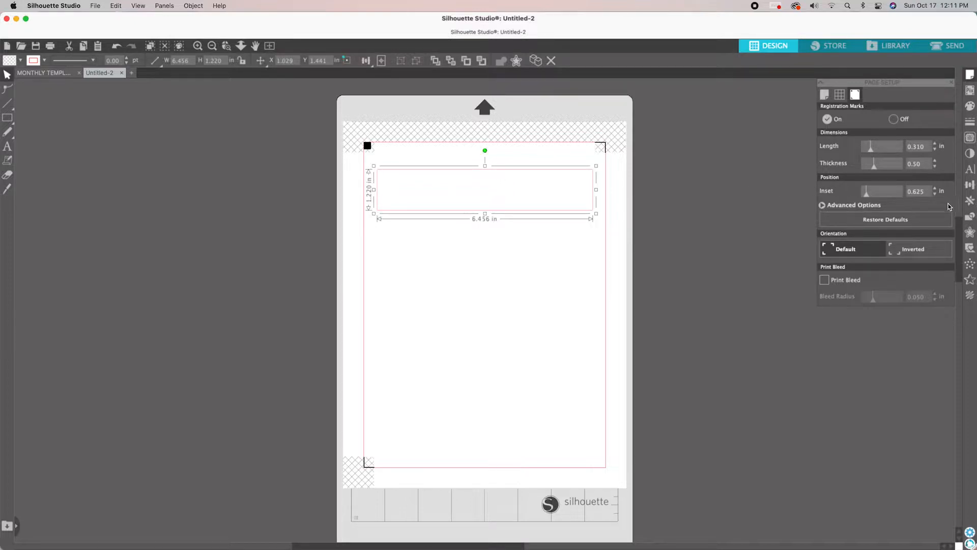
left_click(972, 238)
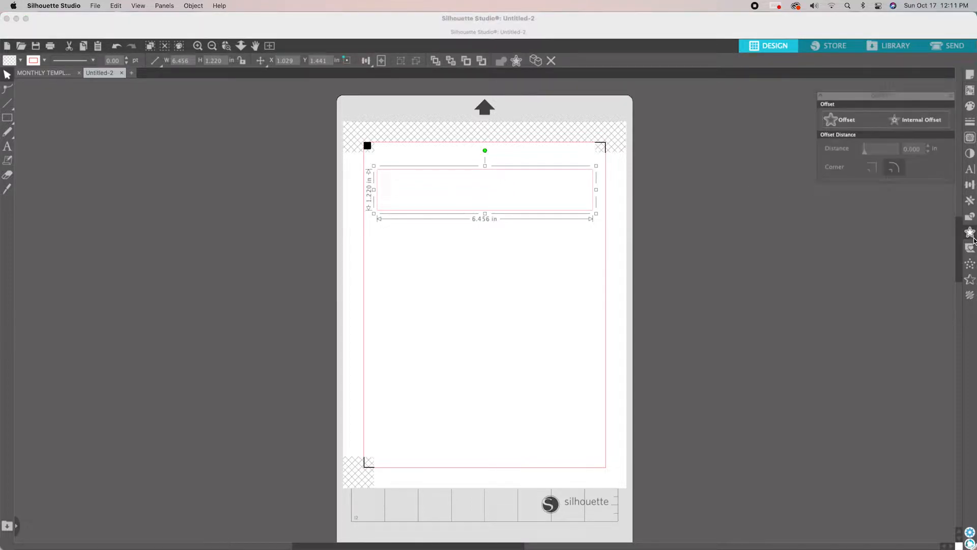
left_click(844, 108)
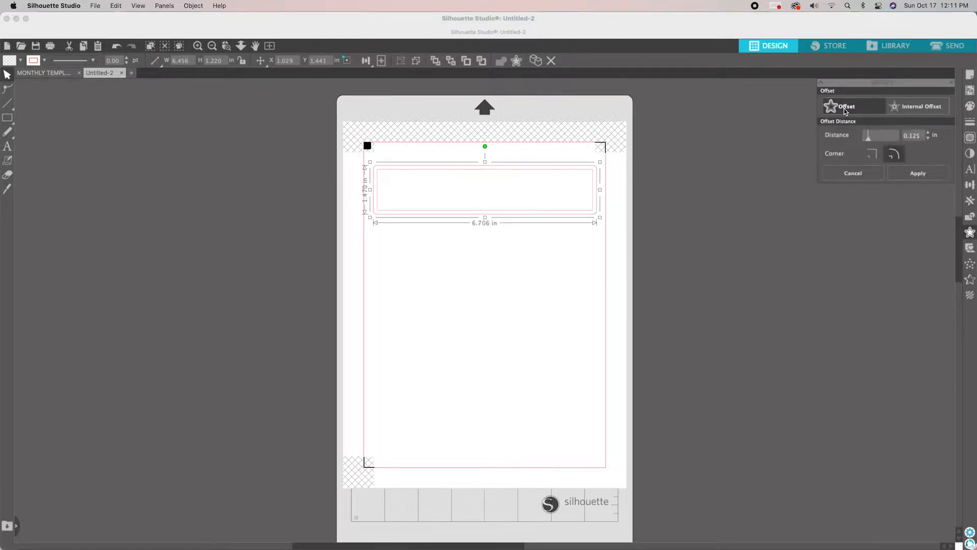
left_click(870, 154)
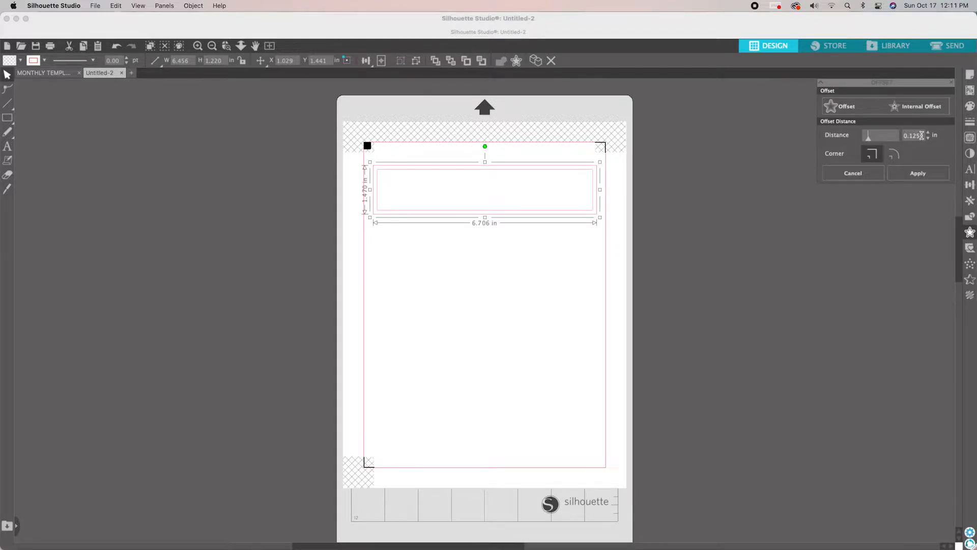
key("BackSpace")
key("BackSpace")
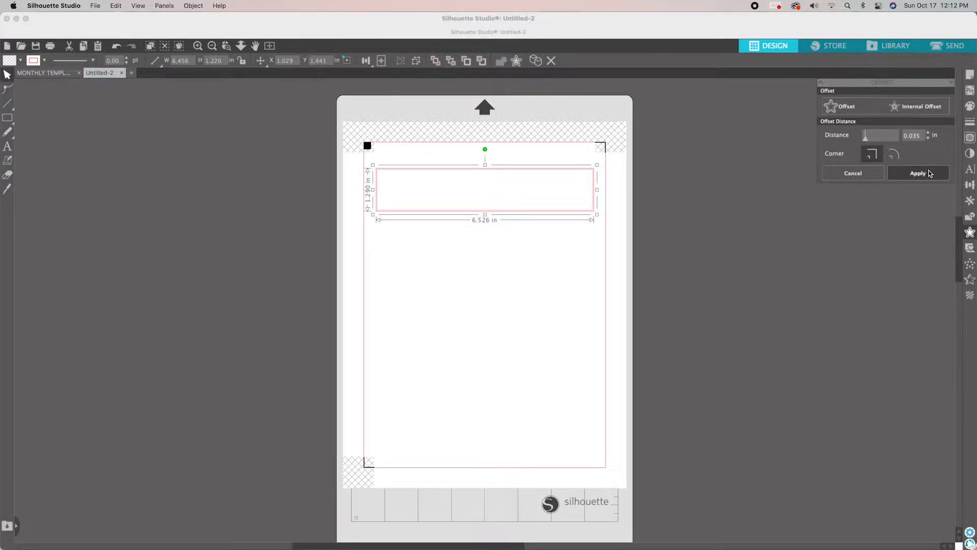
left_click(930, 173)
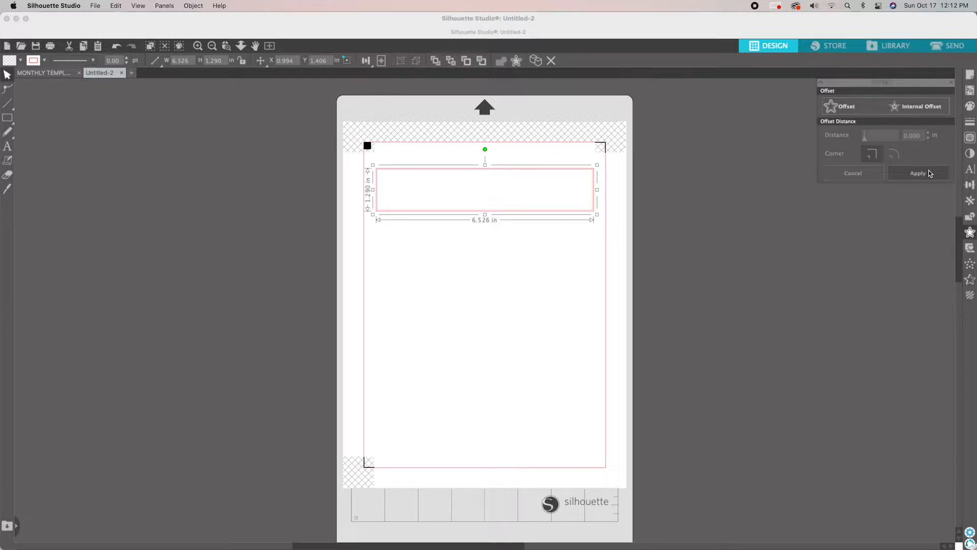
Step: Change the line color of the outer offset rectangle to blue and deselect it
left_click(45, 61)
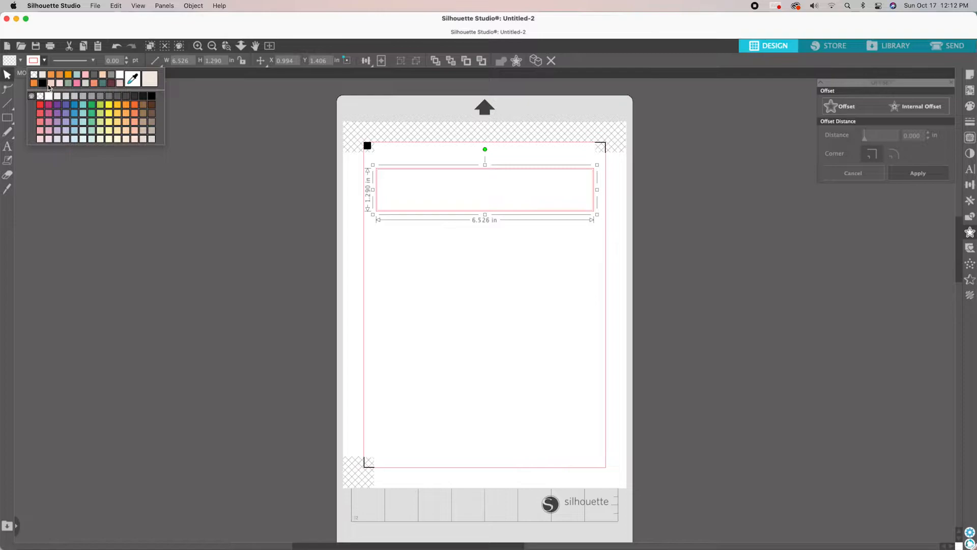
left_click(78, 105)
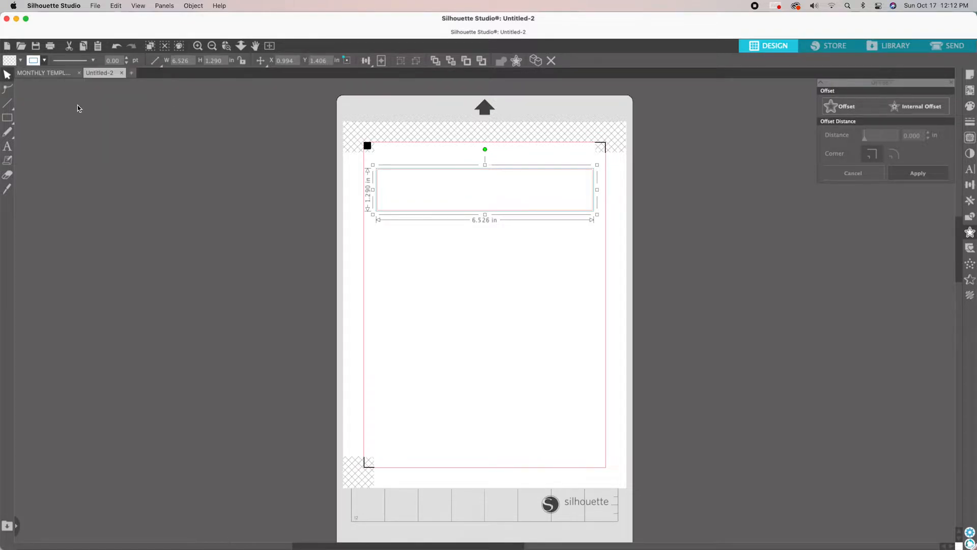
left_click(663, 161)
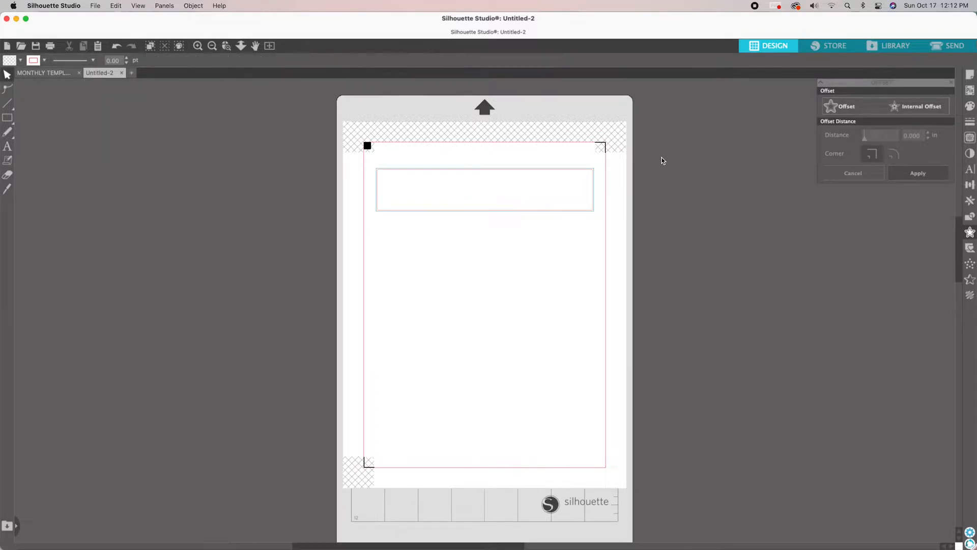
Step: Try to place a pasted copy of the two nested rectangles directly below the originals, and delete the copy
left_click(199, 46)
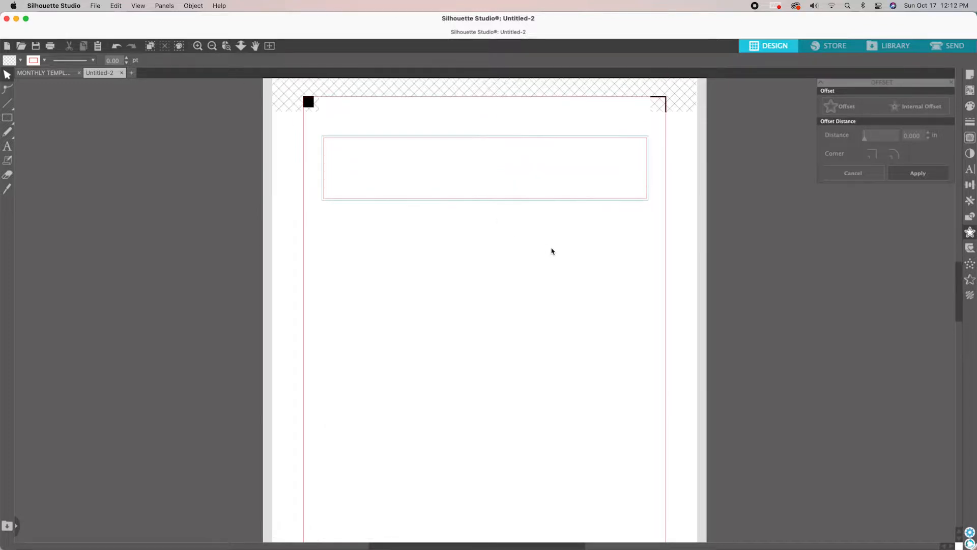
scroll(552, 251, "up", 1)
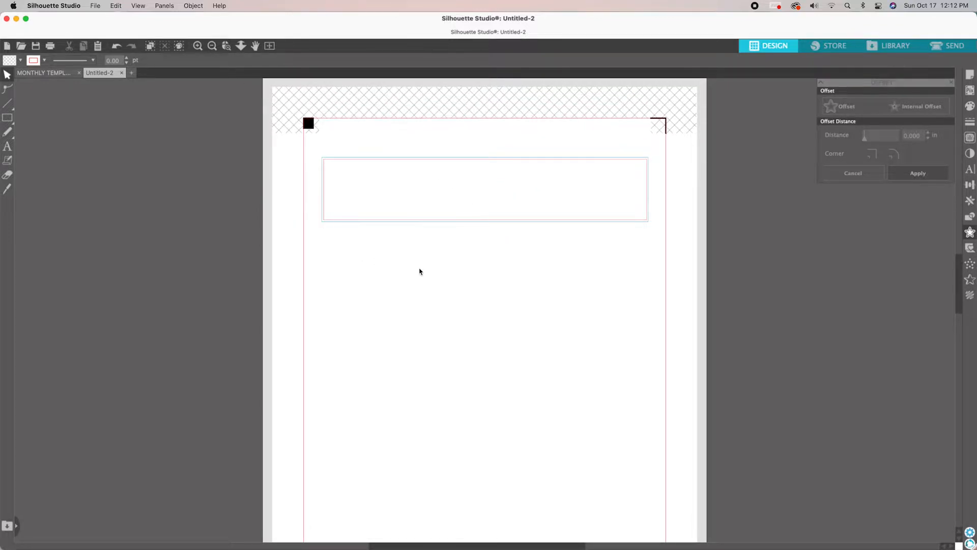
left_click(595, 215)
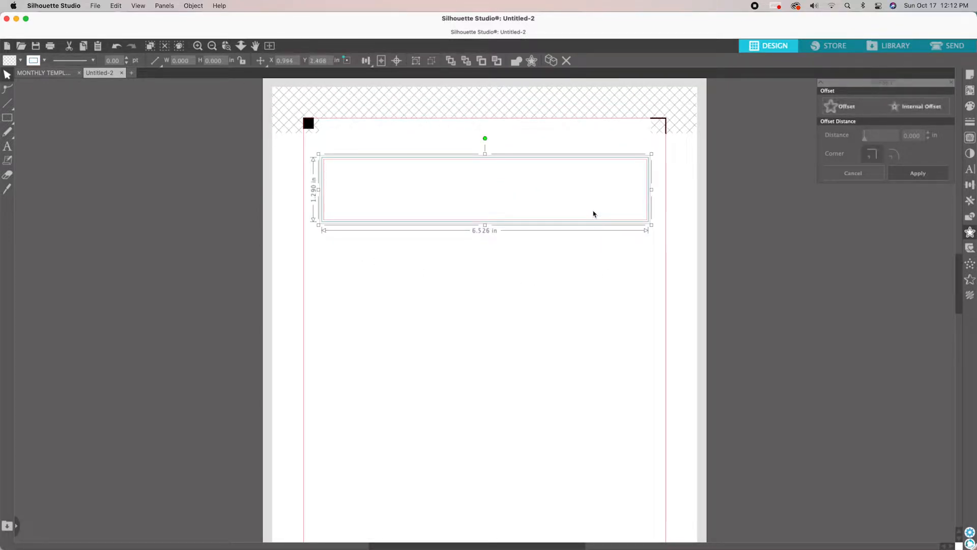
left_click(606, 249)
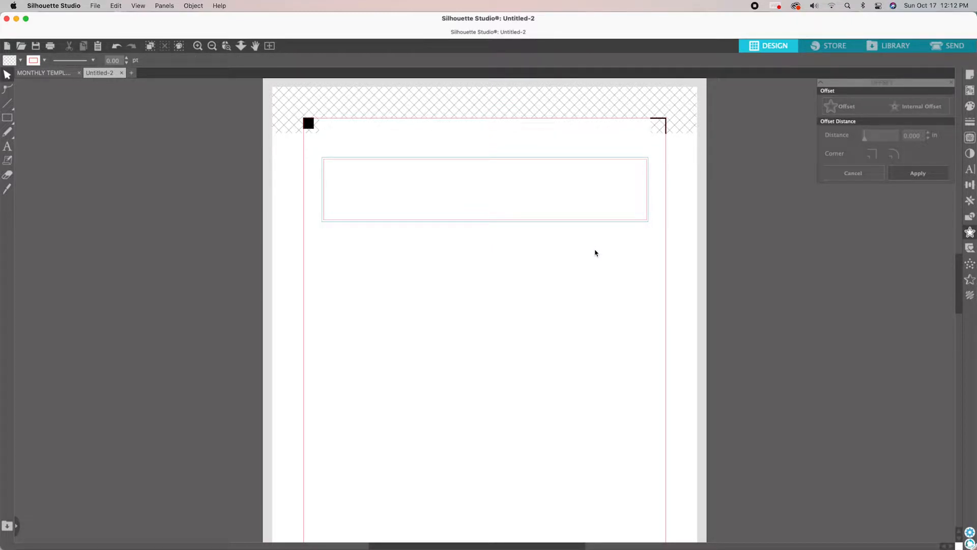
left_click(568, 213)
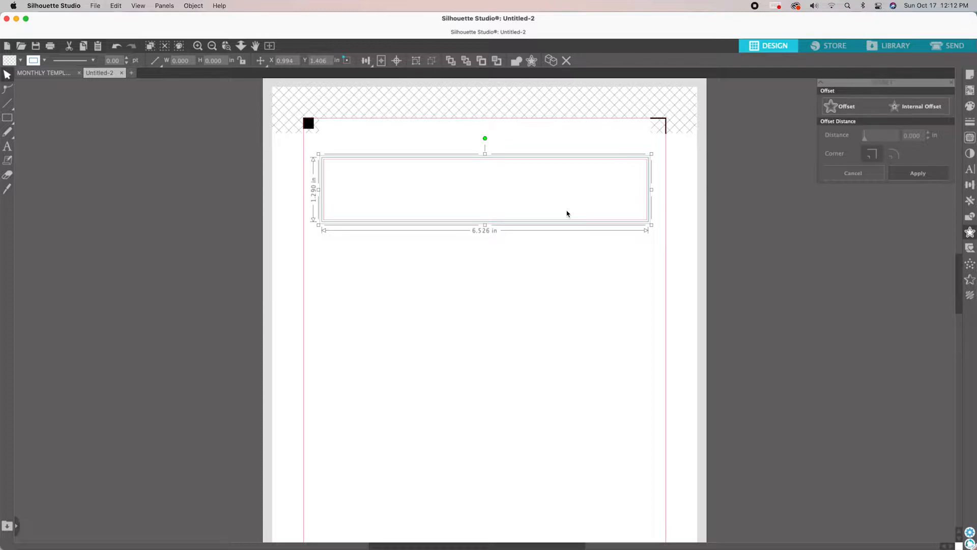
key("super+c")
key("super+v")
left_click_drag(576, 226, 567, 231)
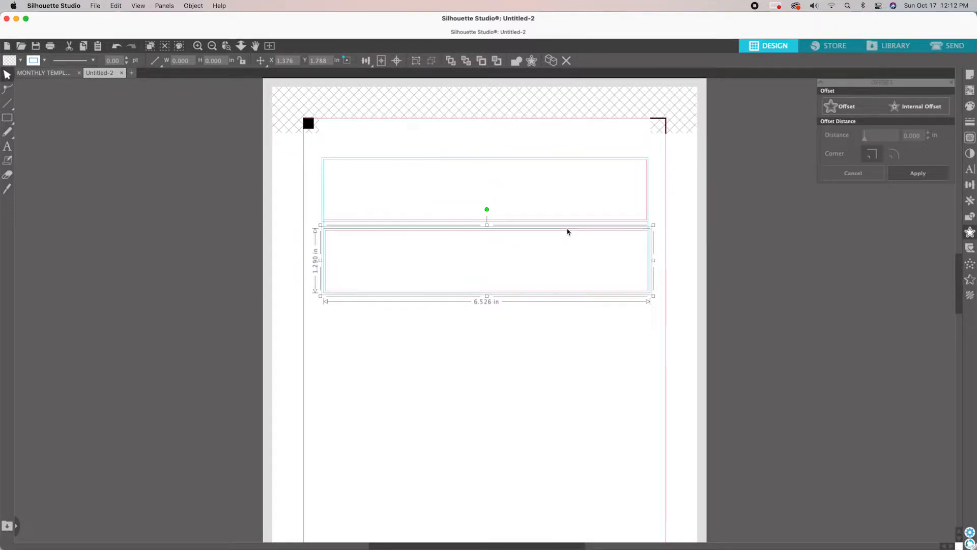
key("Delete")
Step: Select both nested rectangles and duplicate them directly below with Replicate
left_click(582, 213)
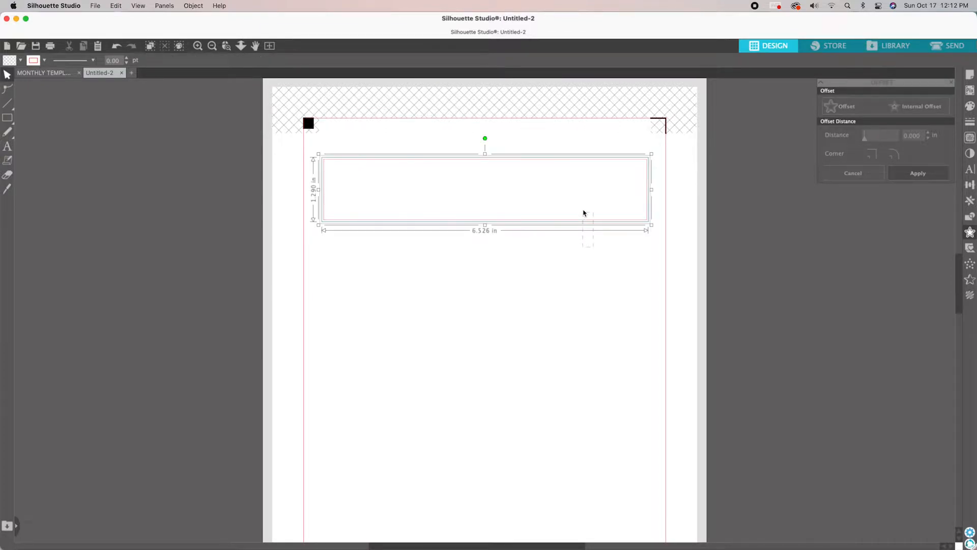
left_click(970, 200)
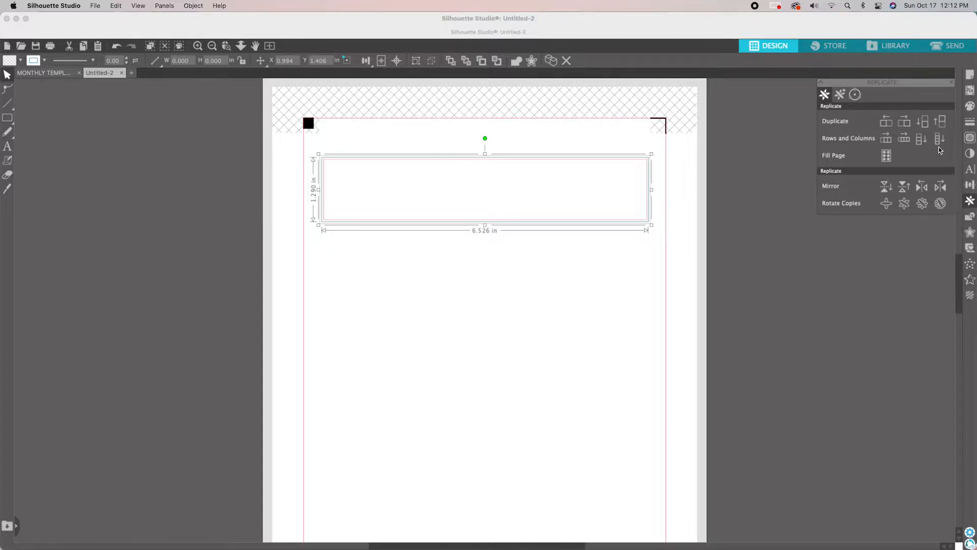
left_click(923, 122)
left_click(506, 337)
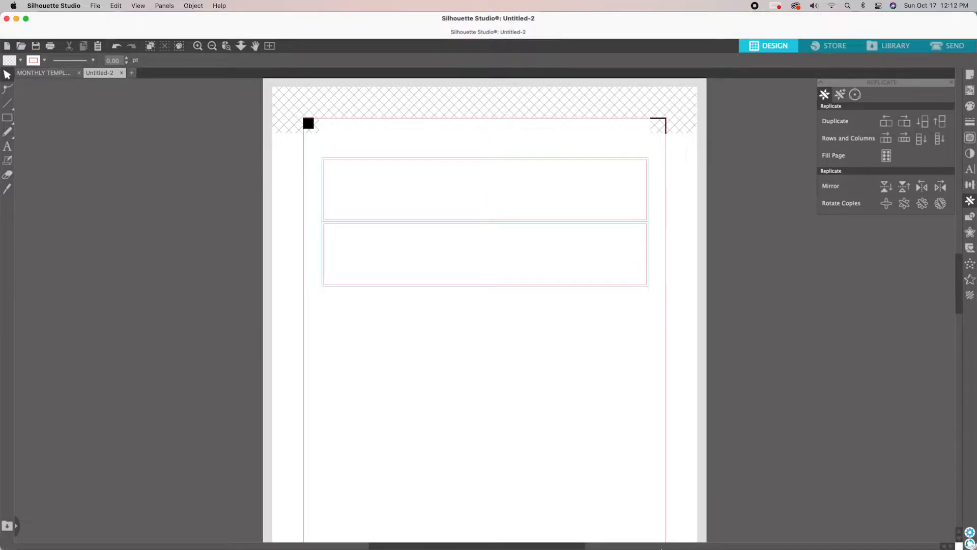
Step: Switch to Safari and convert 0.6 cm to inches with the unit converter
mouse_move(661, 548)
left_click(129, 527)
left_click_drag(313, 172, 272, 175)
type(".6")
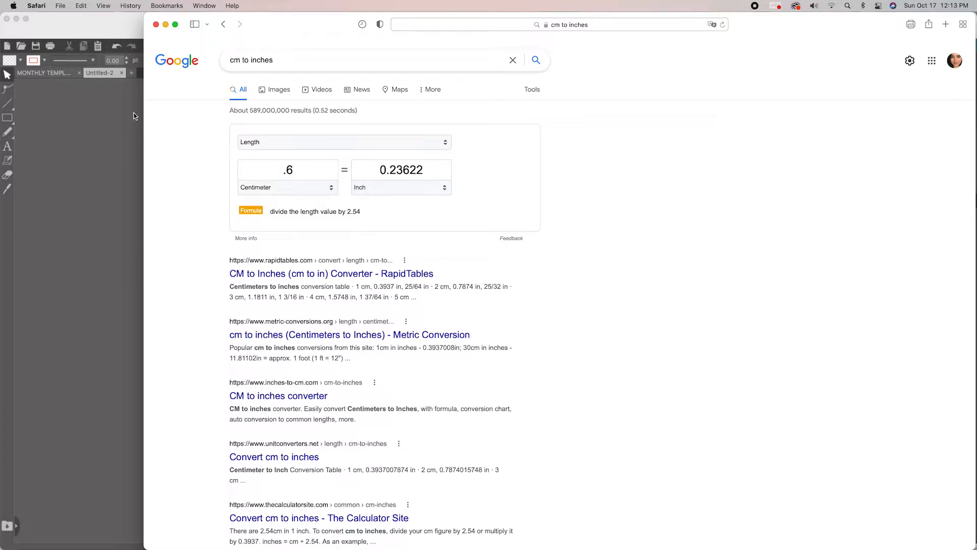
Step: Switch back to Silhouette Studio and draw a thin rectangle about 6.49 by 0.32 in below the large nested rectangles
left_click(121, 72)
mouse_move(8, 118)
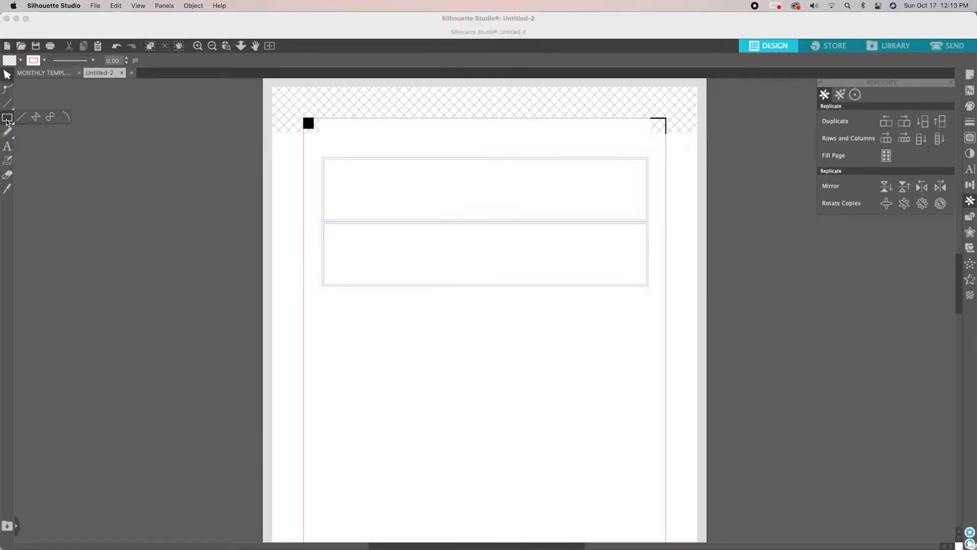
left_click_drag(323, 303, 648, 319)
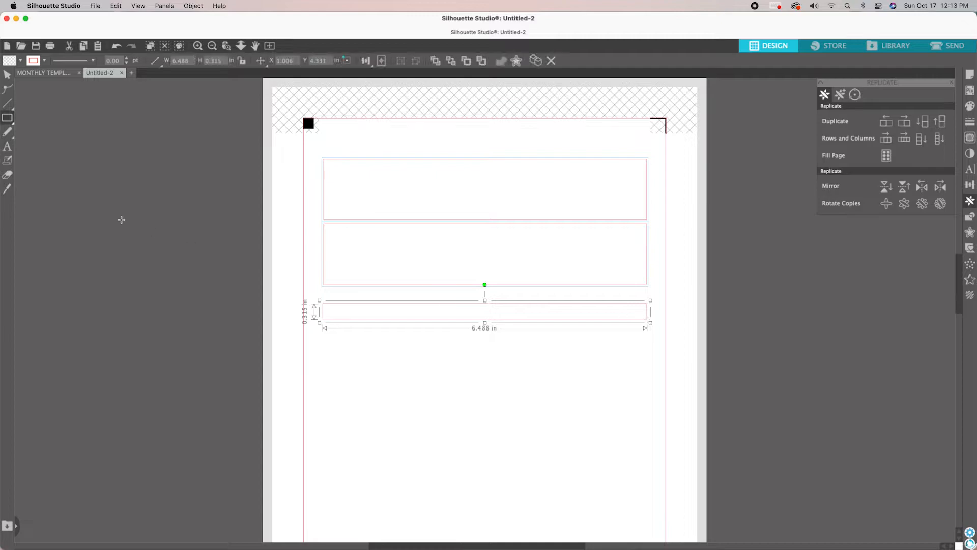
Step: Set the thin rectangle's height to 0.236 in
left_click(7, 75)
left_click_drag(224, 61, 212, 61)
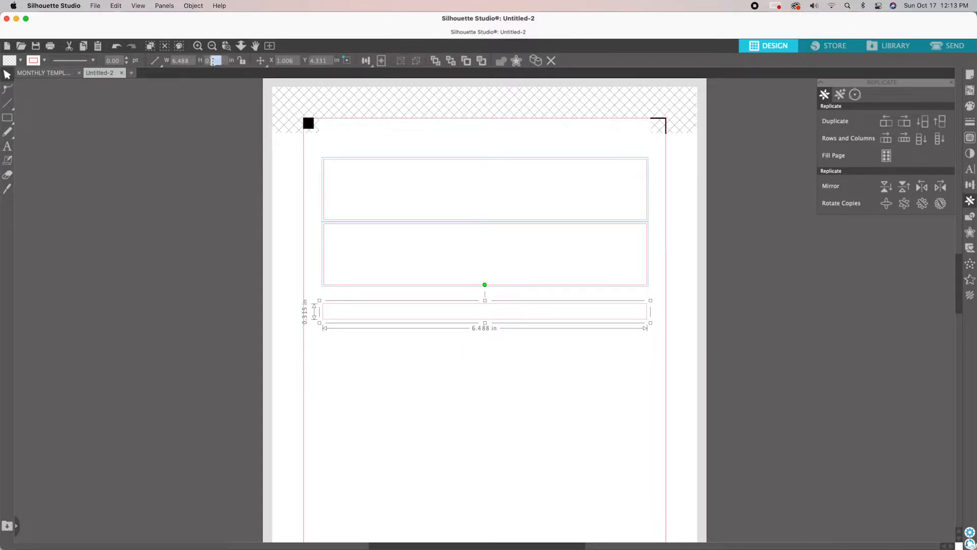
key("BackSpace")
type("236")
key("Return")
Step: Try to copy the width of the lower large inner rectangle onto the thin rectangle, and delete the pasted shape
left_click(408, 231)
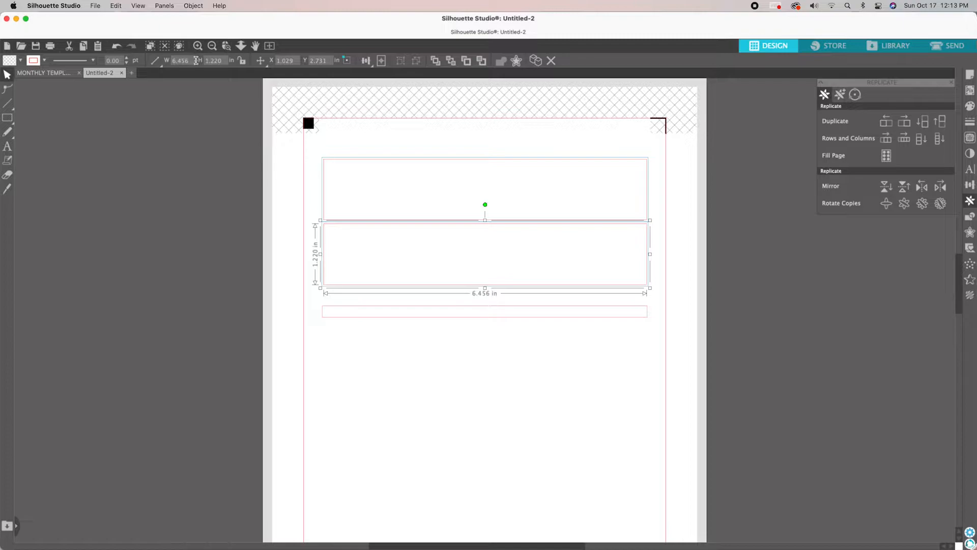
double_click(196, 60)
key("super+c")
left_click(454, 311)
double_click(172, 61)
key("super+v")
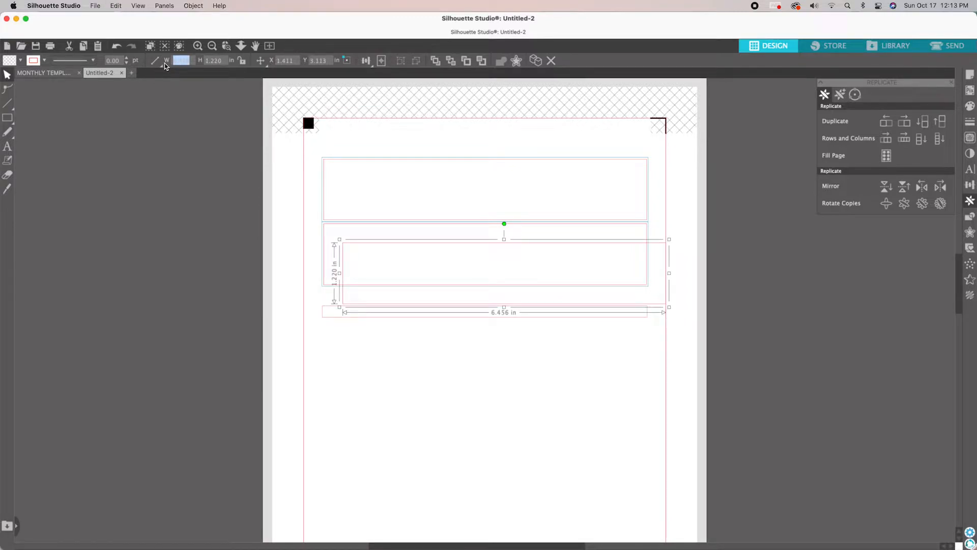
left_click(417, 315)
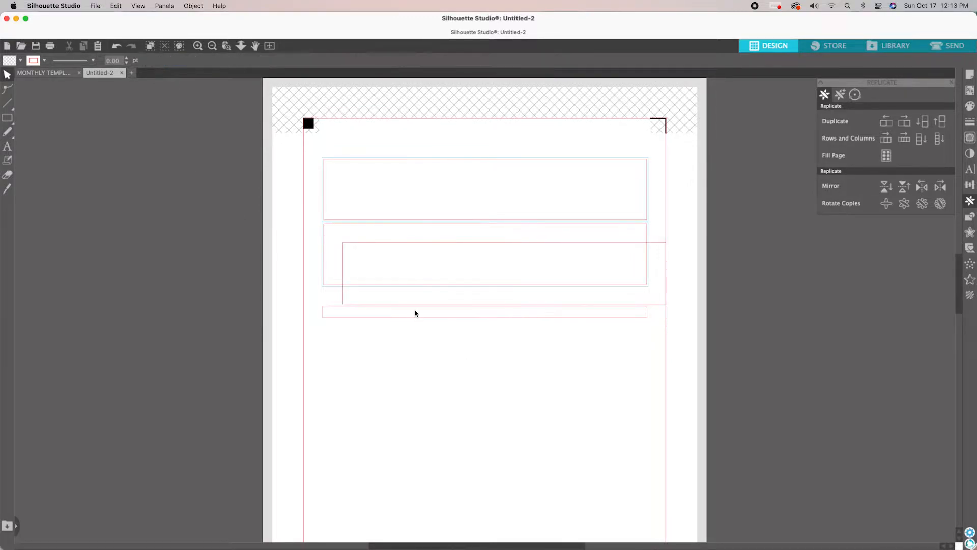
left_click(416, 248)
key("Delete")
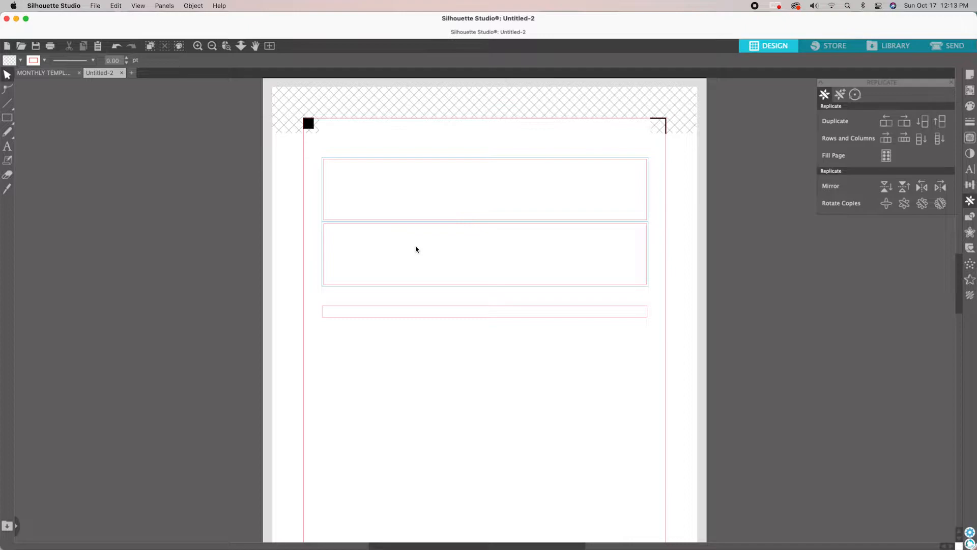
Step: Check the width of the lower large inner rectangle and set the thin rectangle's width to 6.465 in
left_click(449, 307)
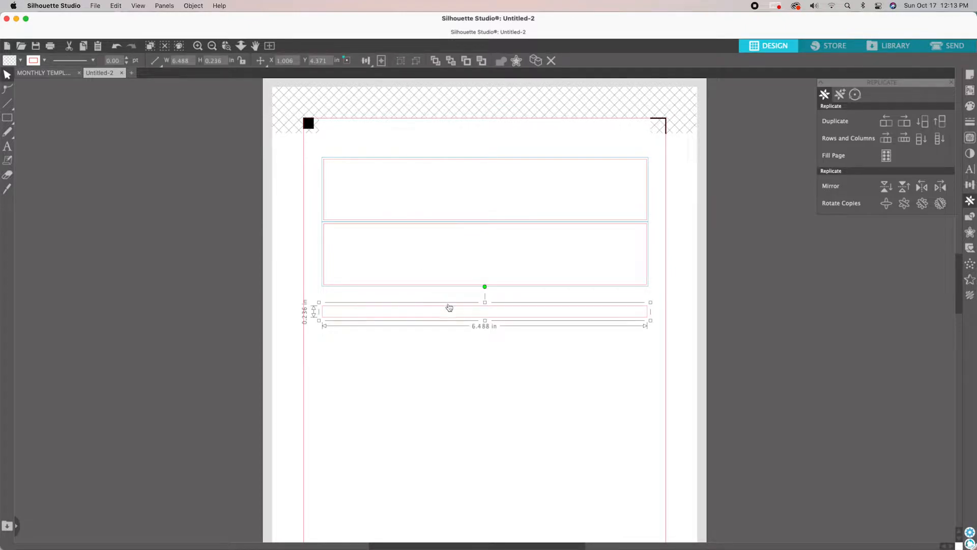
left_click(417, 284)
left_click(418, 284)
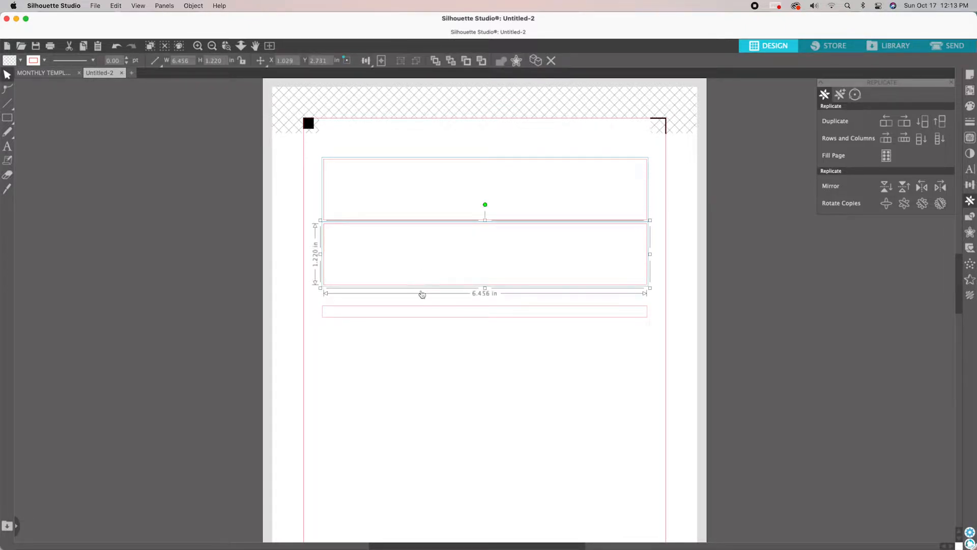
left_click(424, 299)
left_click(433, 308)
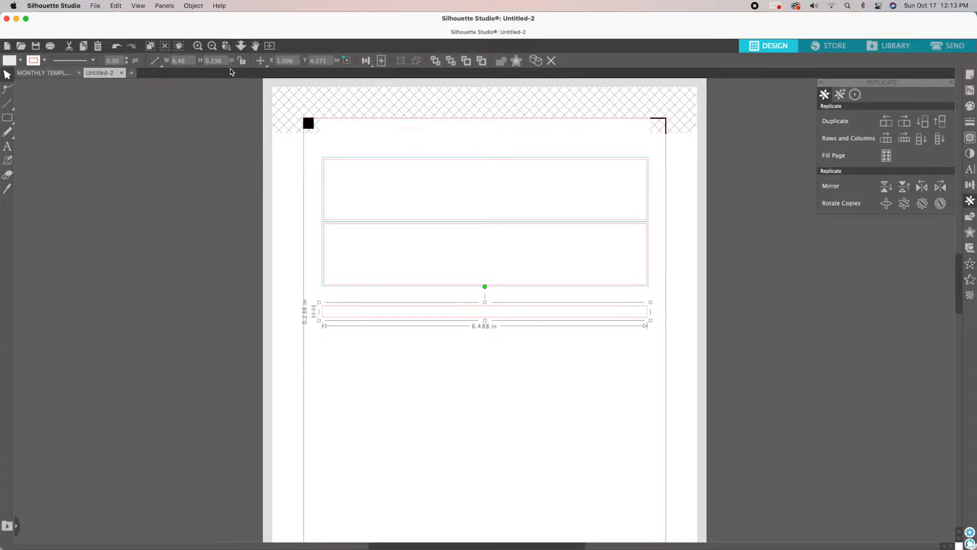
left_click(512, 365)
Step: Offset the thin rectangle outward with square corners to make a 6.535 by 0.306 in outline
left_click(511, 307)
left_click(970, 232)
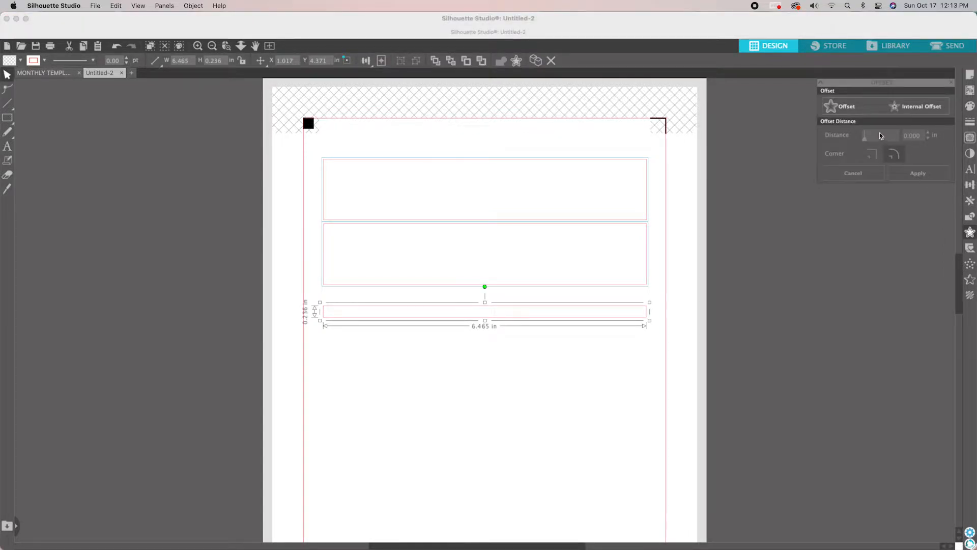
left_click(859, 110)
left_click(872, 154)
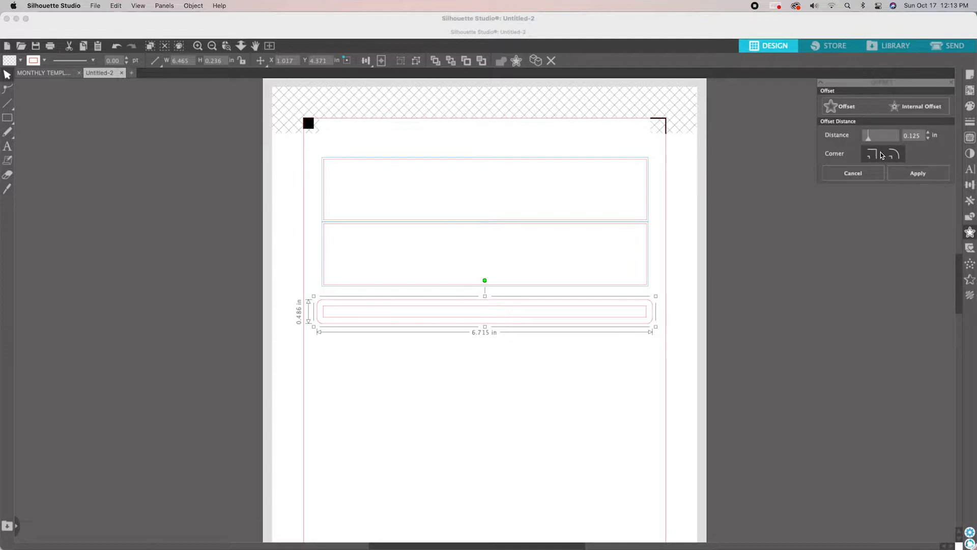
left_click_drag(920, 136, 912, 138)
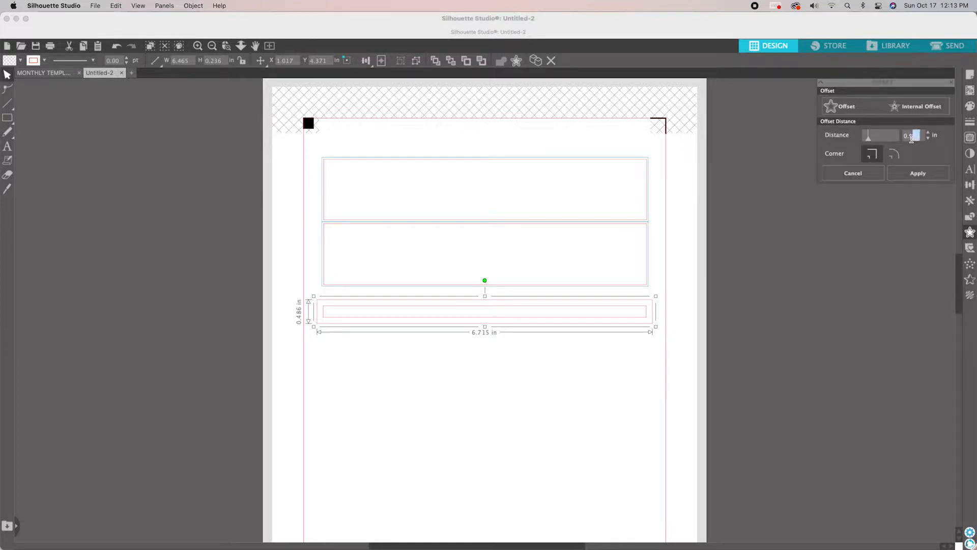
key("BackSpace")
key("Return")
left_click(921, 174)
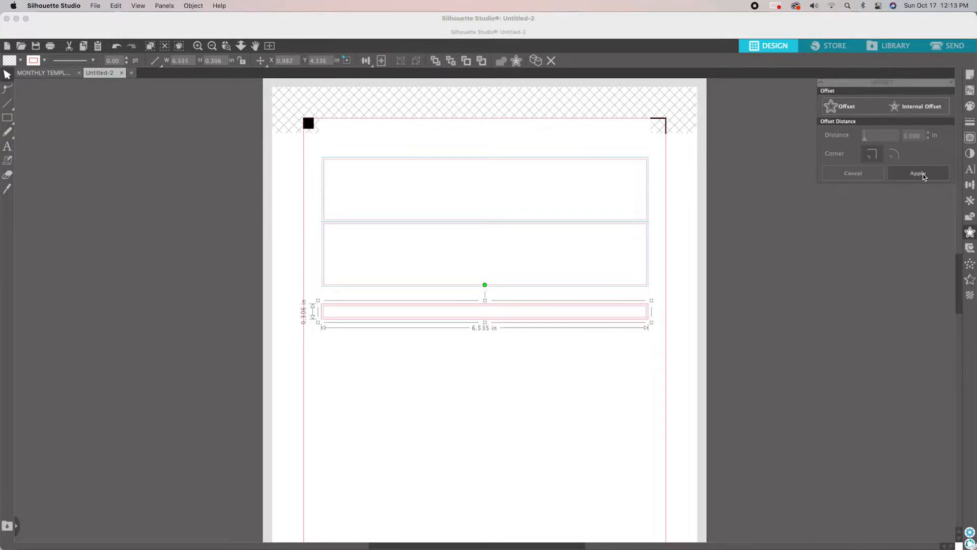
Step: Change the line color of the thin rectangle's offset outline to blue and deselect it
left_click(45, 61)
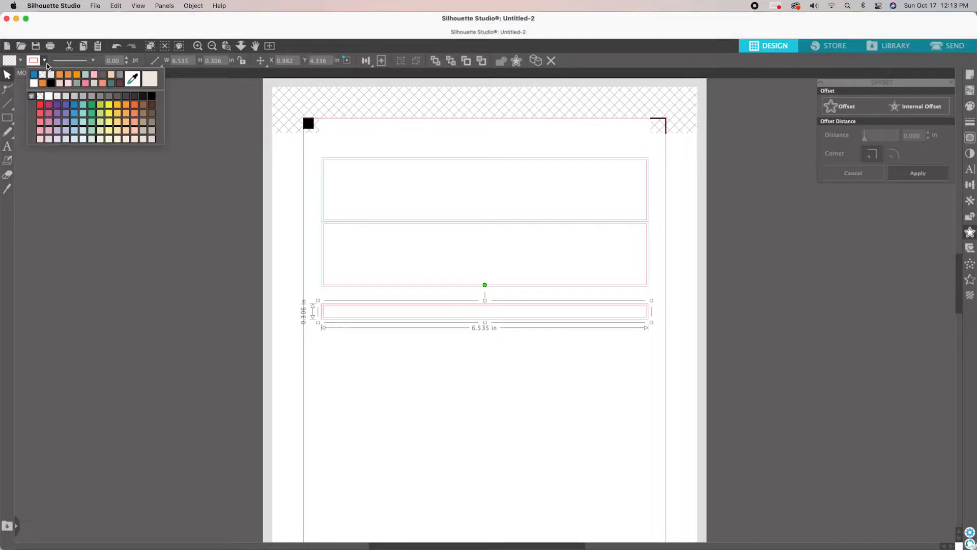
left_click(37, 77)
left_click(618, 430)
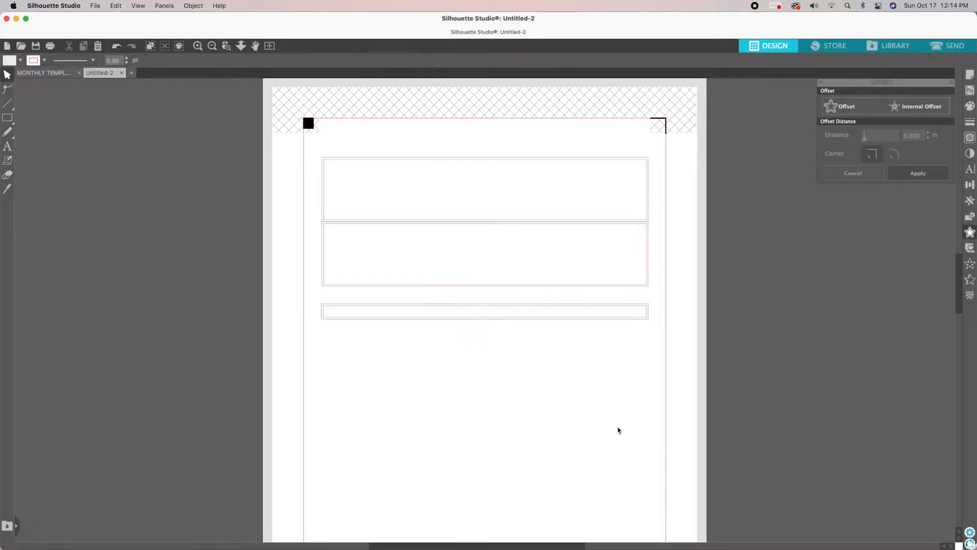
Step: Duplicate the thin nested rectangles directly below with Replicate, and move both pairs up closer to the large rectangles
left_click(533, 311)
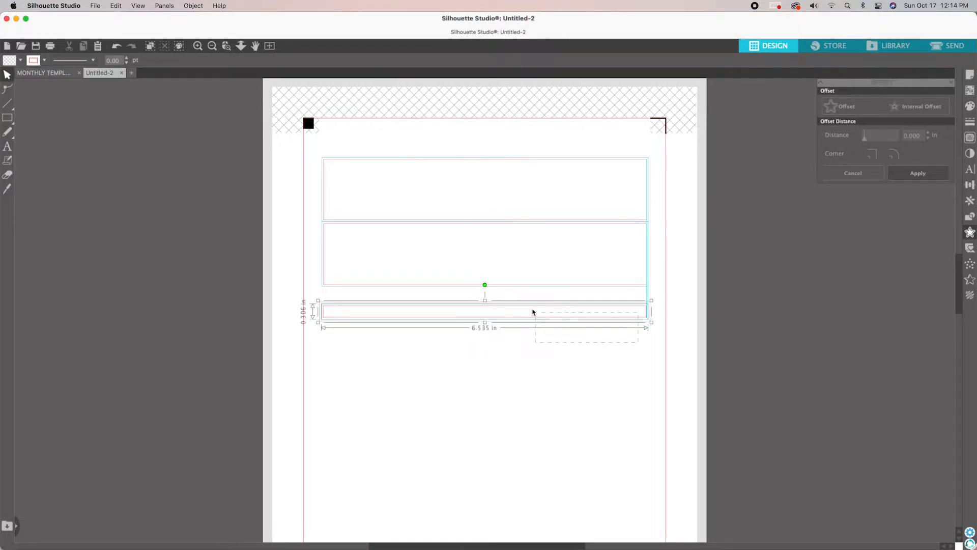
left_click(970, 233)
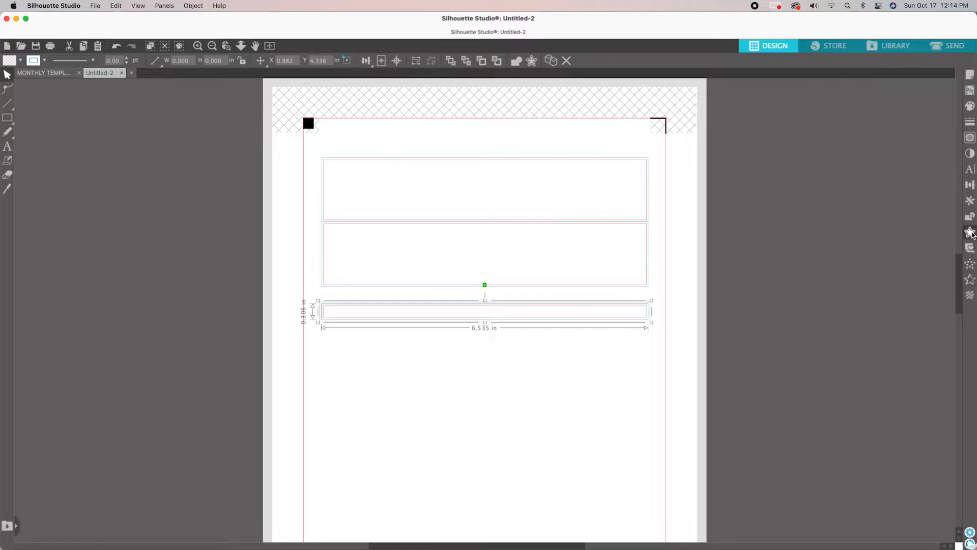
left_click(969, 201)
left_click(934, 127)
left_click(602, 364)
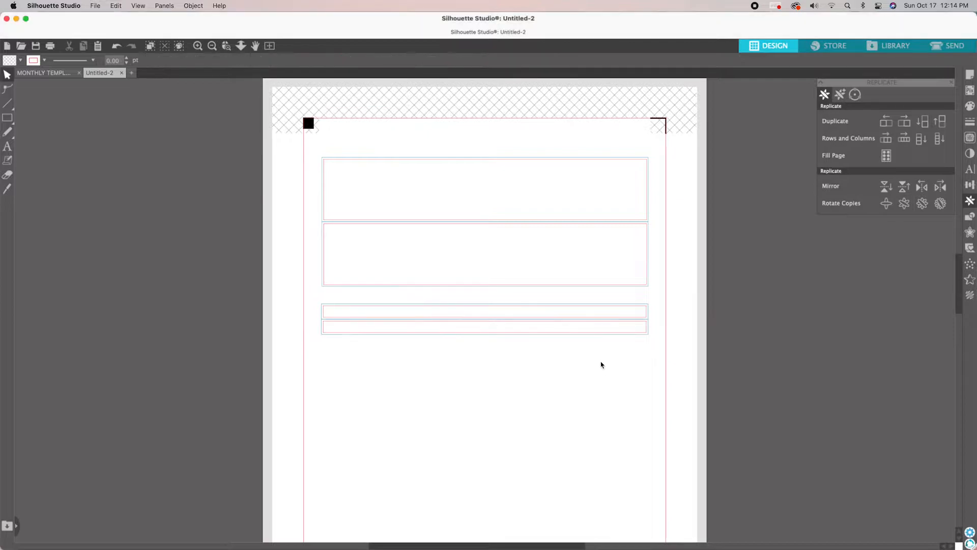
left_click_drag(565, 337, 541, 298)
left_click(578, 356)
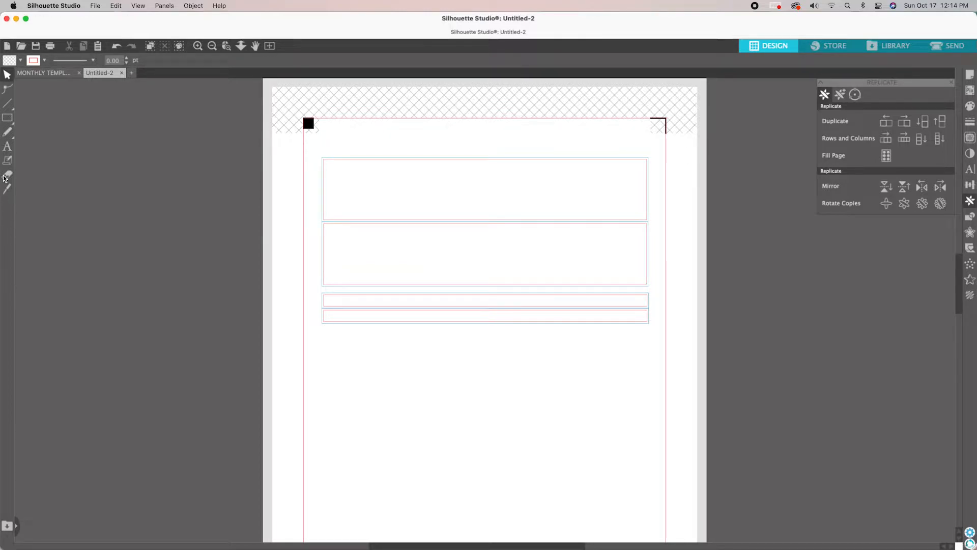
Step: Draw a circle about 0.28 in across below the thin rectangles with the Ellipse tool and deselect it
mouse_move(10, 119)
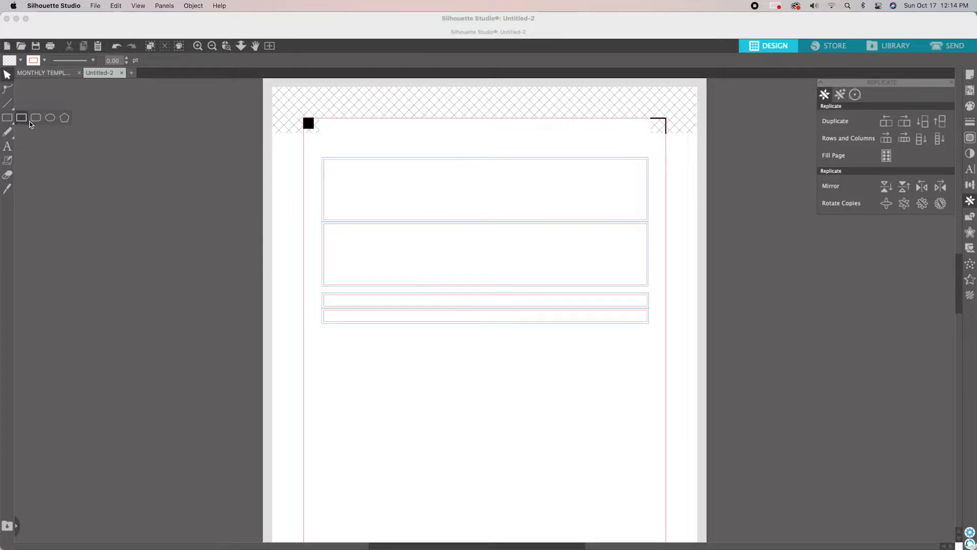
left_click(45, 120)
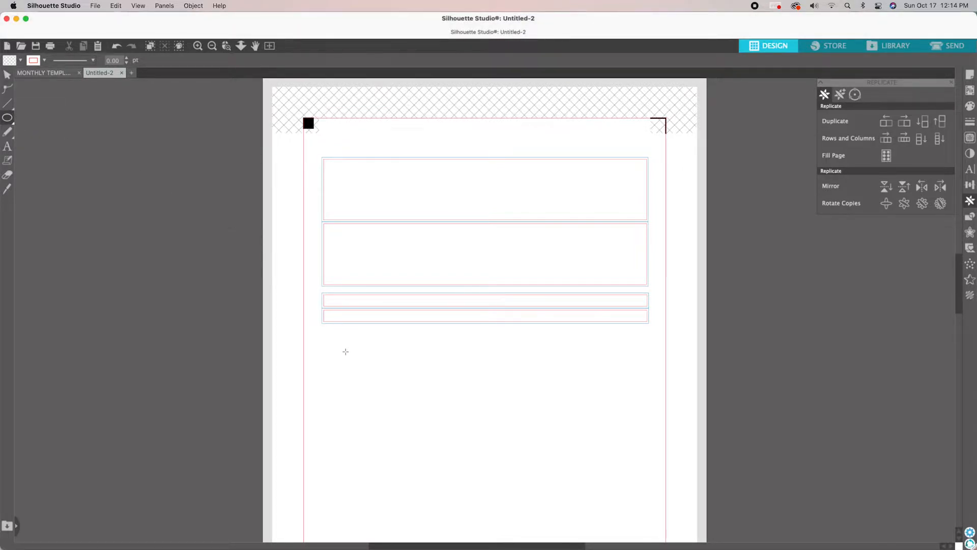
left_click_drag(345, 355, 358, 370)
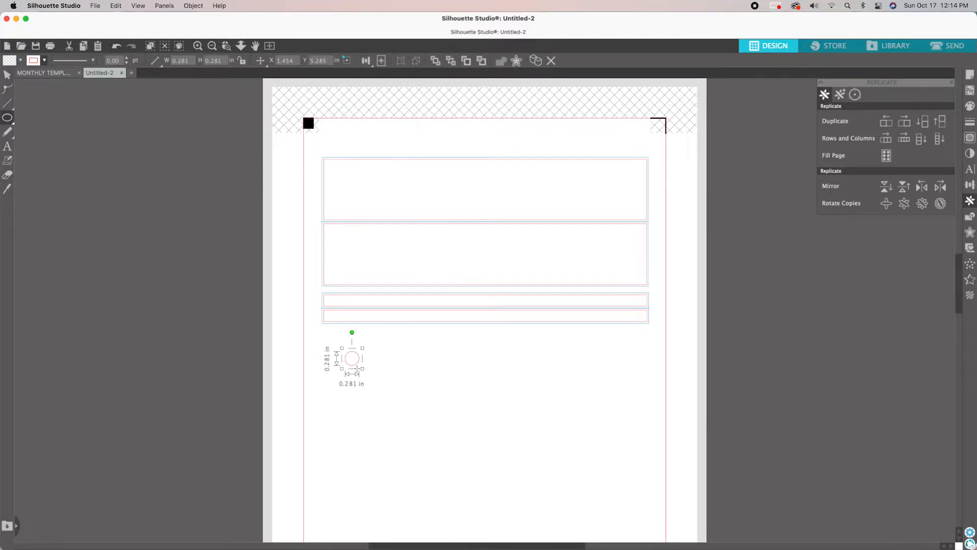
key("Escape")
Step: Switch to Safari to check the inch equivalent of 0.6 cm, and return to the Silhouette Studio drawing
mouse_move(233, 544)
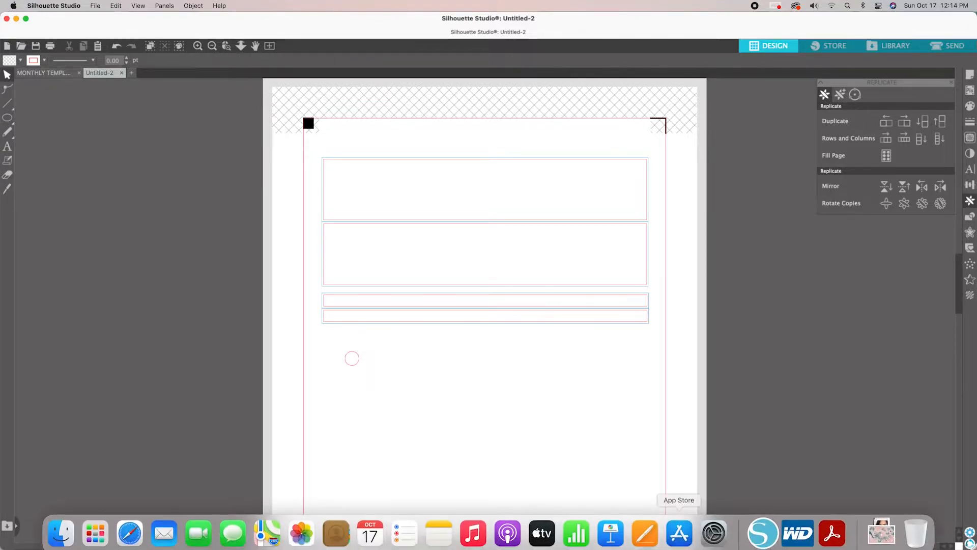
left_click(126, 529)
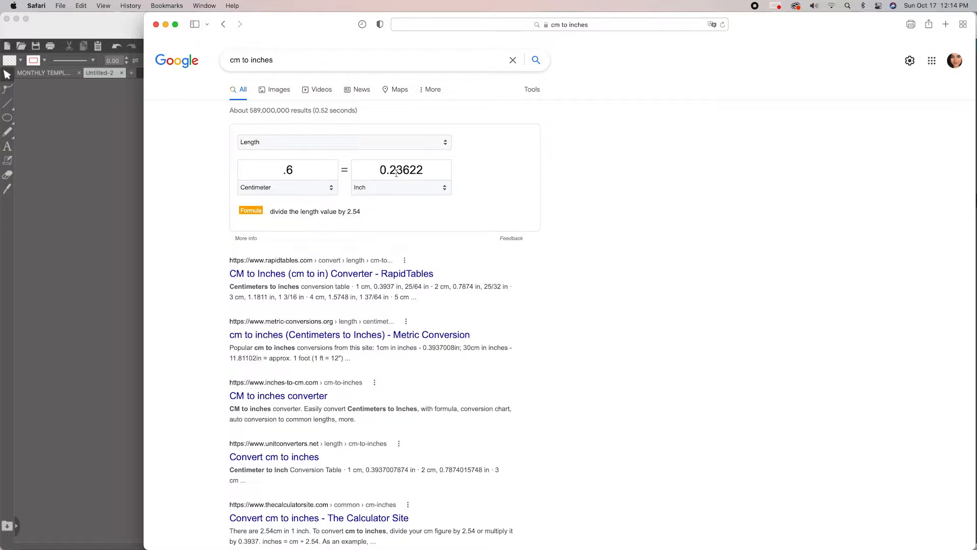
left_click(116, 247)
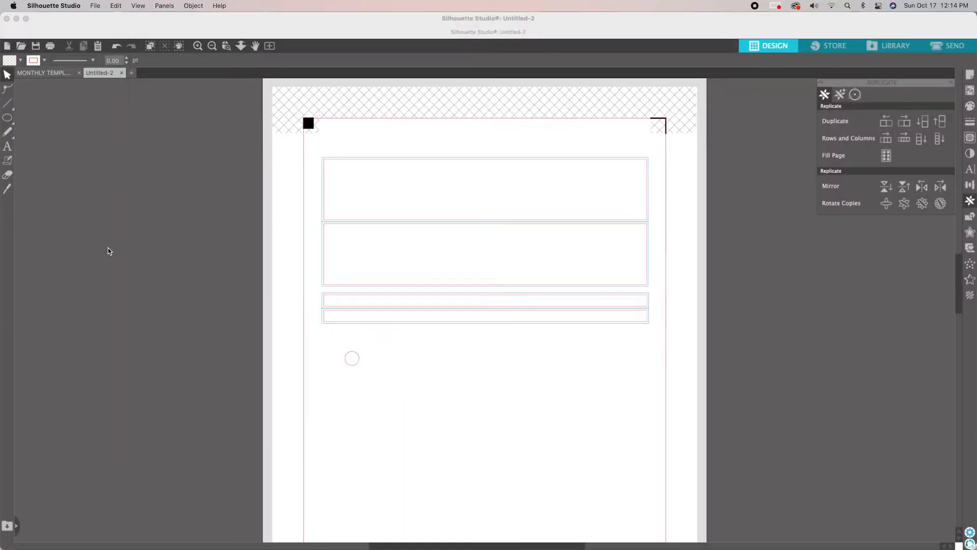
Step: Resize the circle to 0.236 in wide with its aspect ratio locked, and unlock the aspect ratio
left_click(358, 357)
left_click(242, 61)
left_click_drag(190, 61, 178, 62)
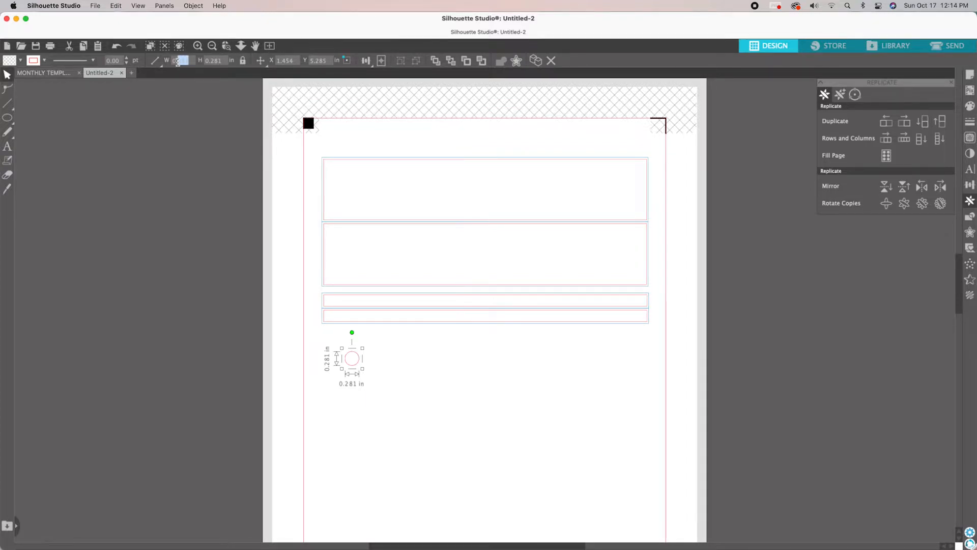
key("BackSpace")
type("236")
key("Return")
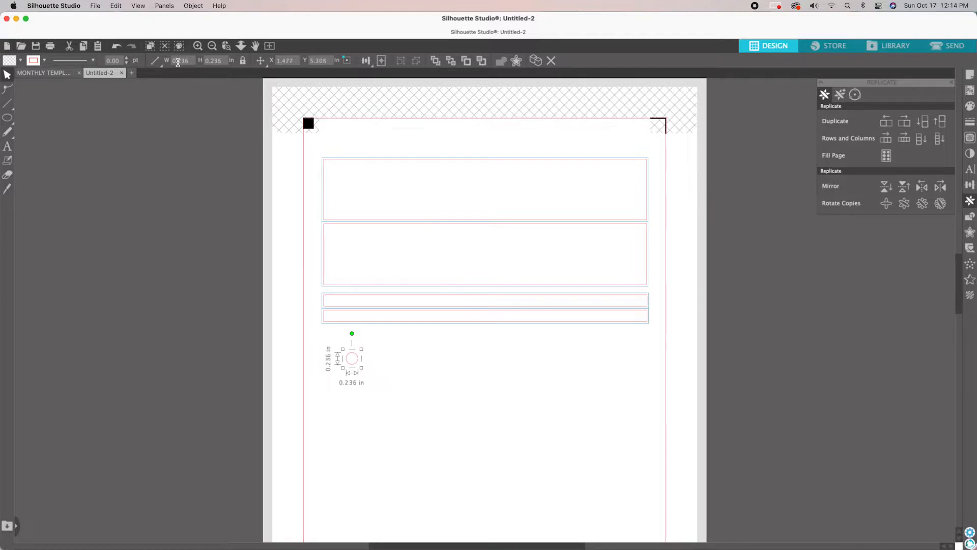
left_click(399, 382)
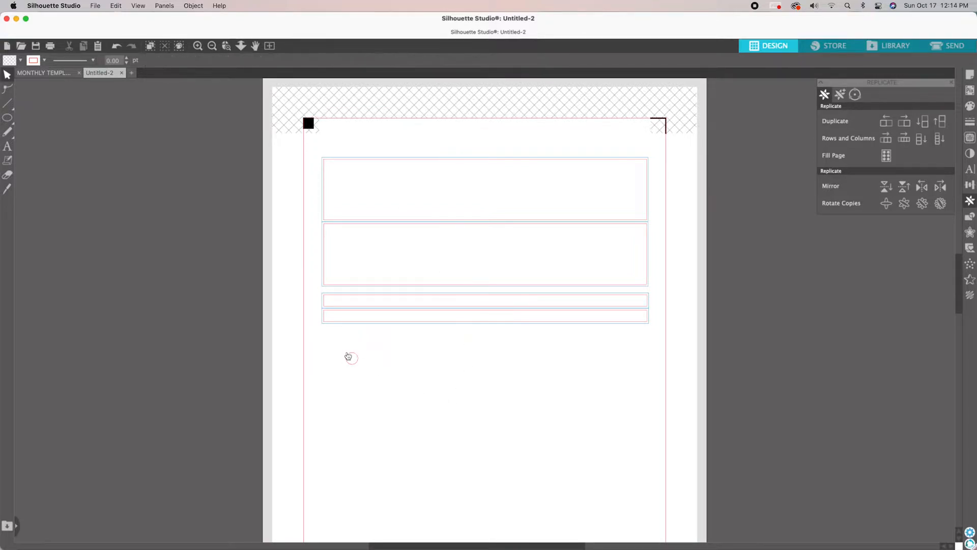
left_click(350, 357)
left_click(242, 62)
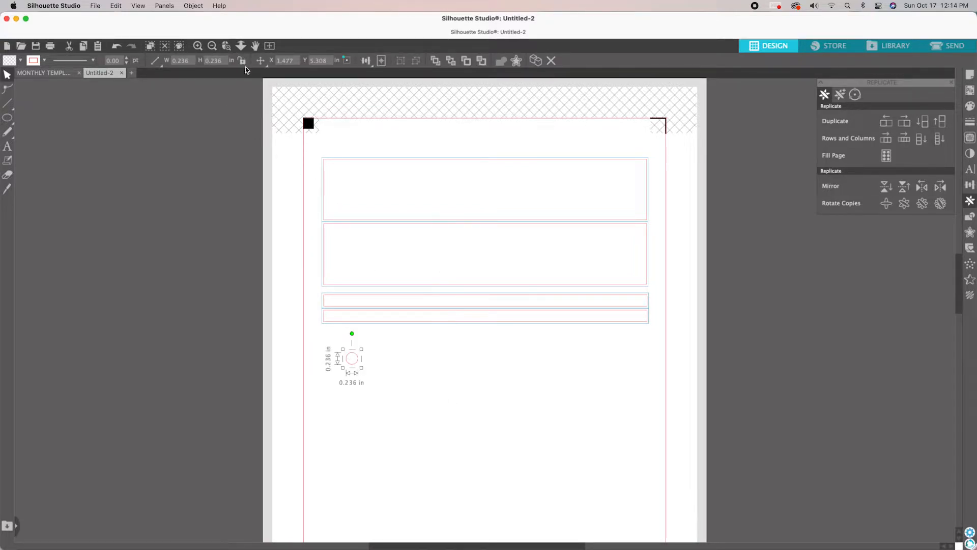
Step: Offset the circle outward to make a 0.306 in outline, and change that outline's line color to blue
left_click(970, 234)
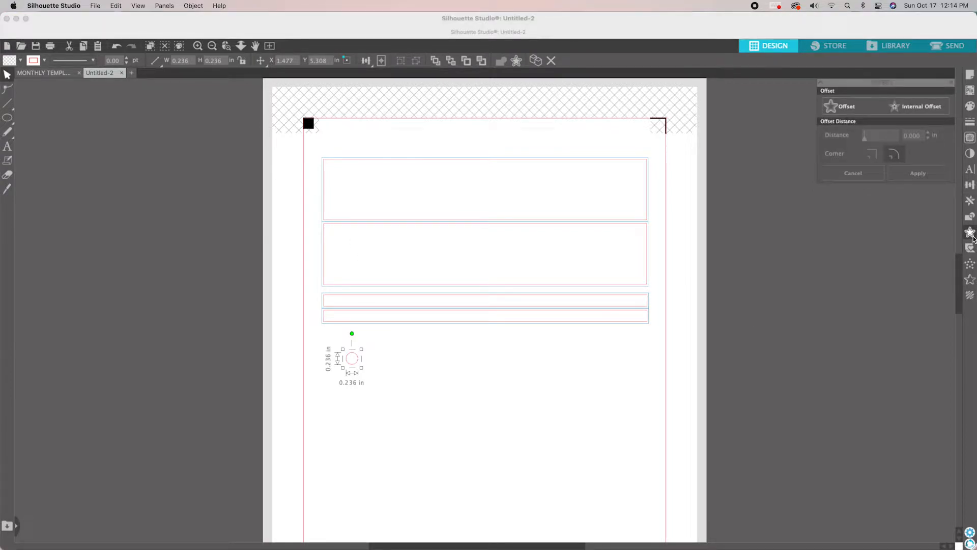
left_click(859, 111)
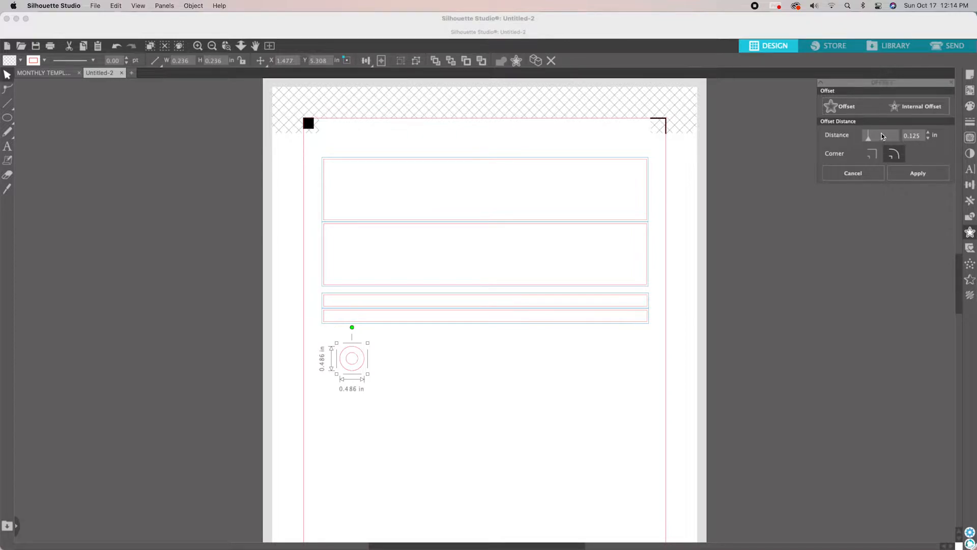
left_click_drag(871, 138, 865, 139)
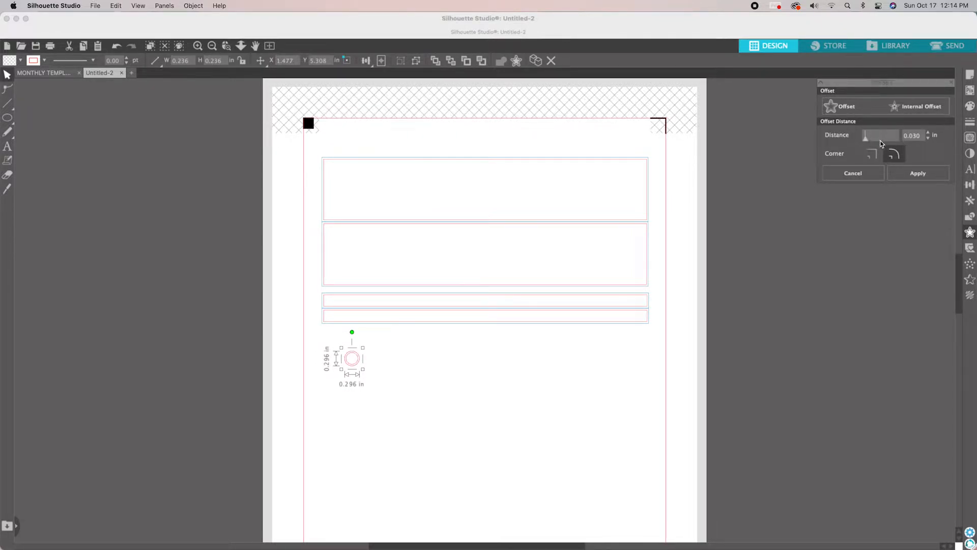
left_click(928, 133)
left_click(934, 174)
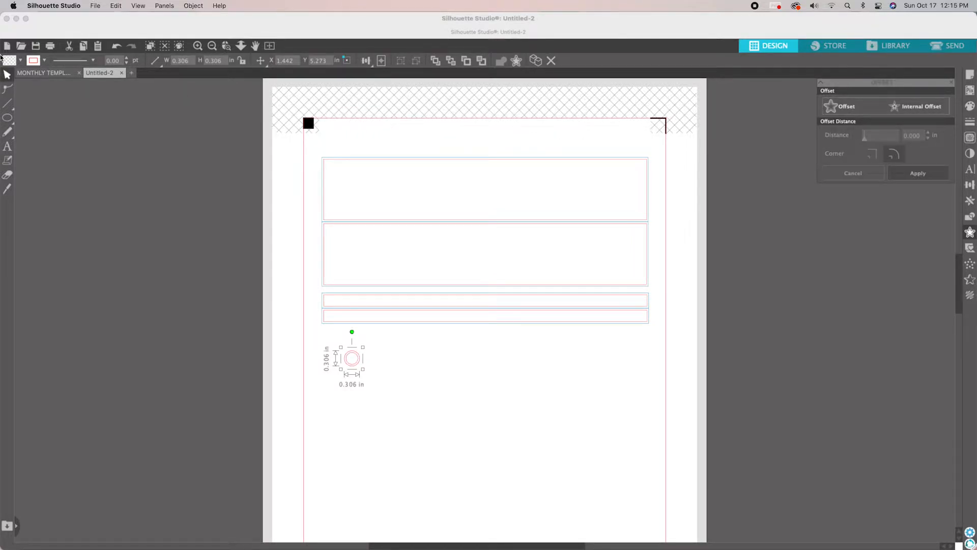
left_click(44, 61)
left_click(148, 174)
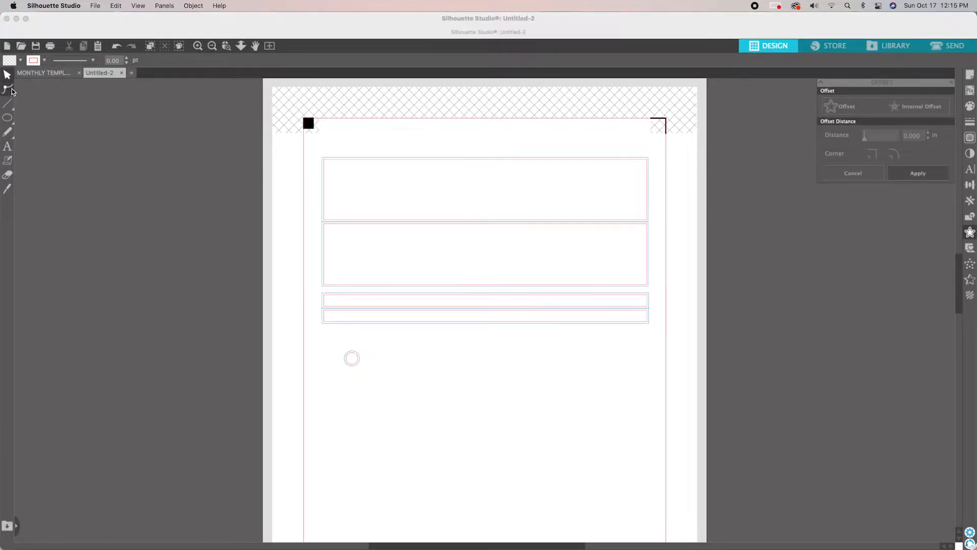
Step: Move the circle and its blue outline to just below the thin rectangles, lined up with their left edge
left_click(350, 358)
left_click_drag(349, 359, 334, 337)
left_click(359, 347)
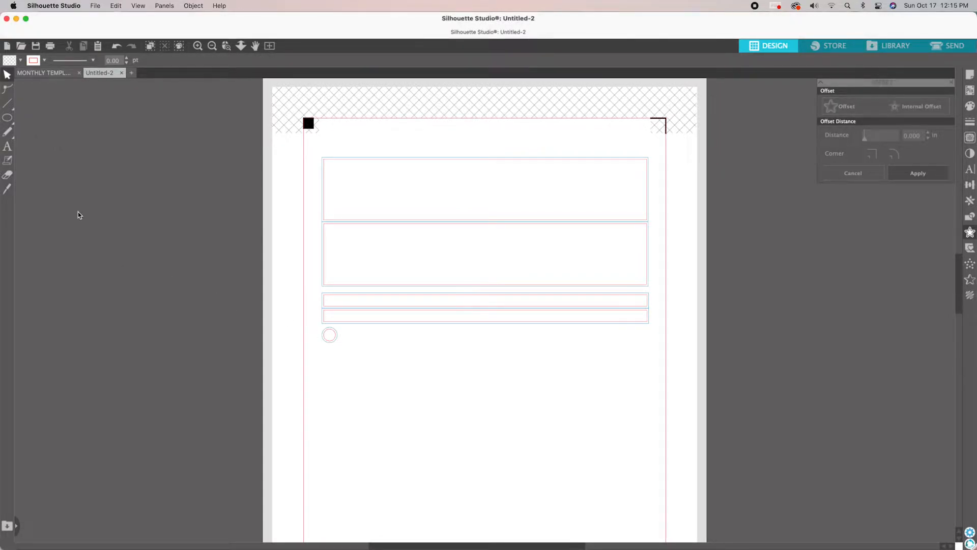
Step: Add the text "1" beside the circle with the Text tool and deselect it
left_click(7, 146)
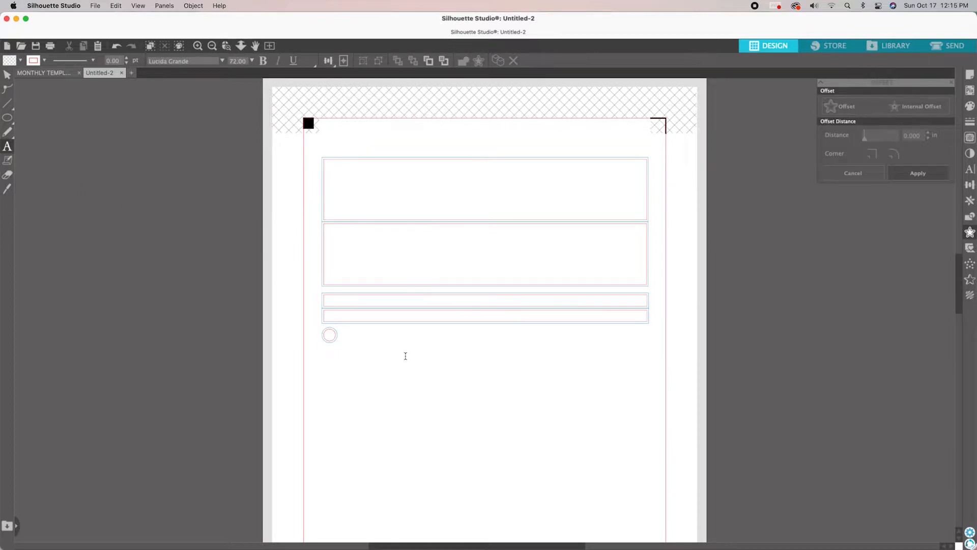
left_click(385, 351)
type("1")
left_click(484, 365)
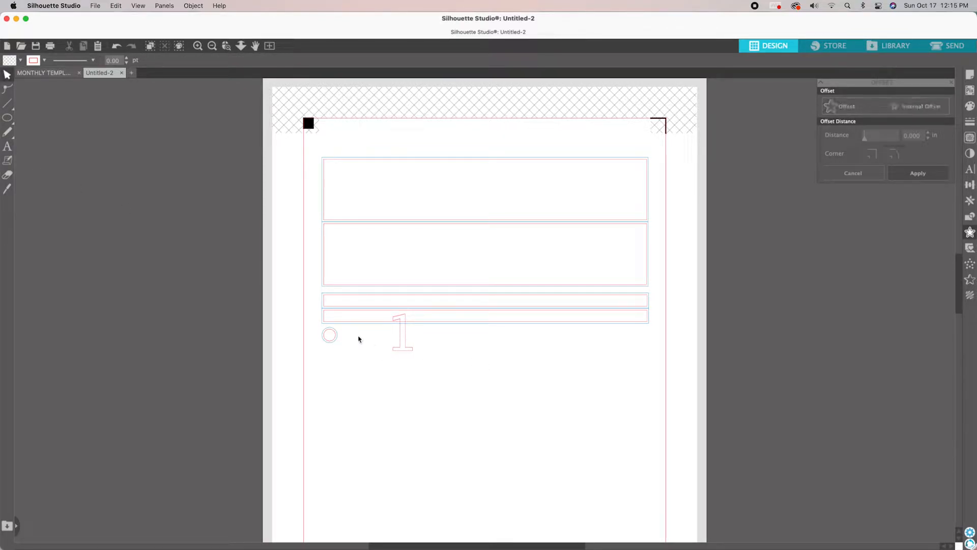
Step: Make the number 1's line color transparent and fill it with black
left_click(400, 333)
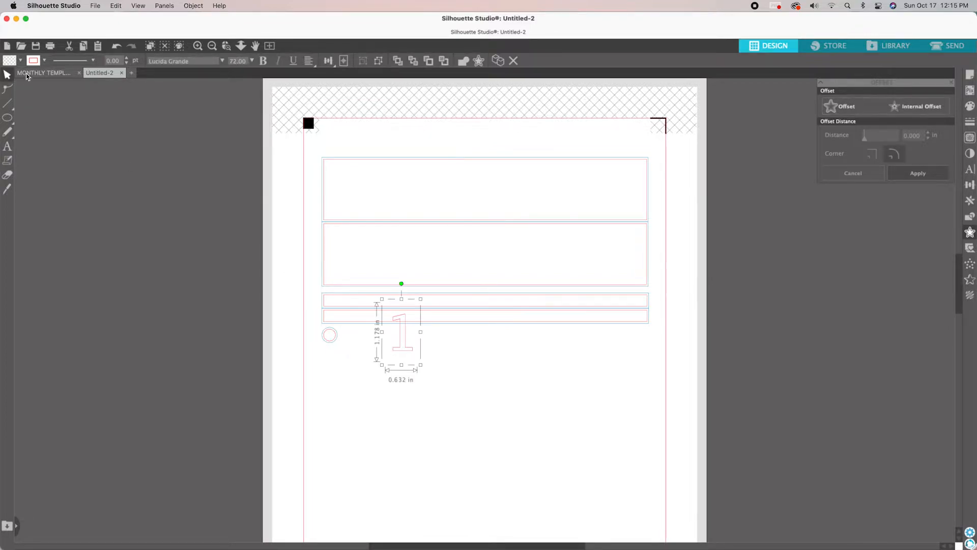
left_click(45, 62)
left_click(44, 75)
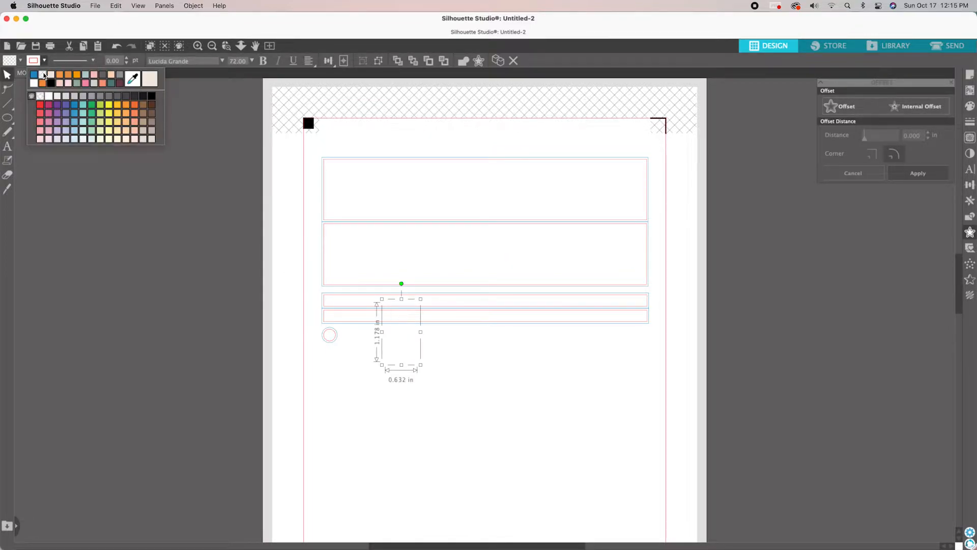
left_click(20, 60)
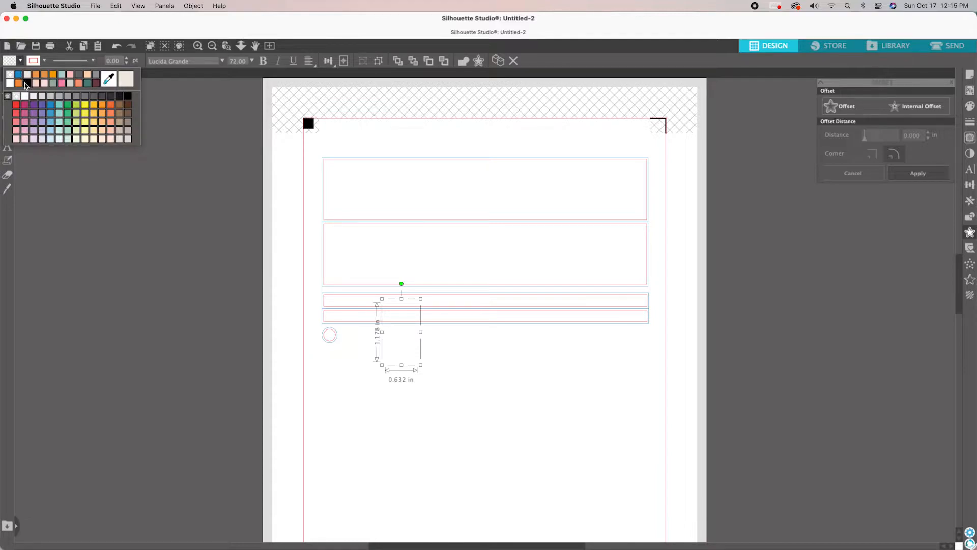
left_click(26, 83)
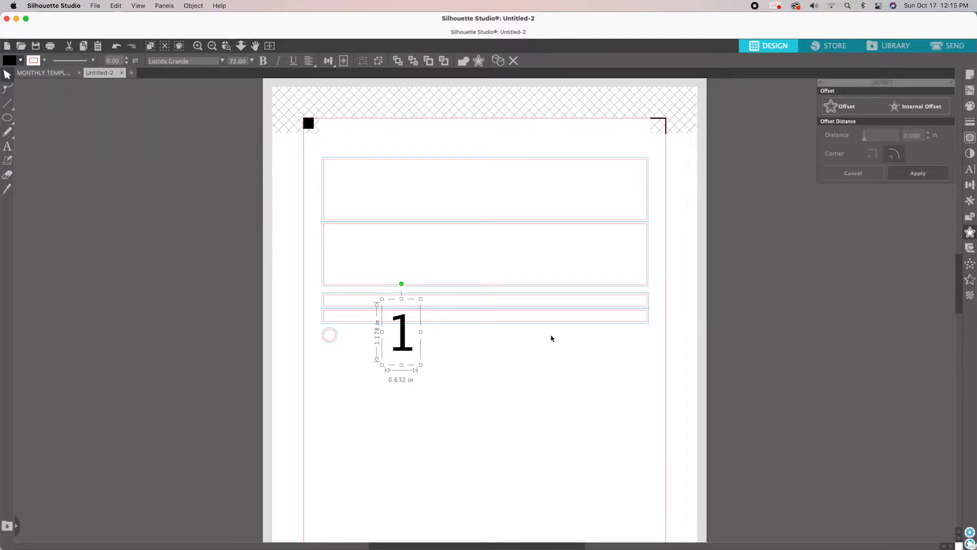
Step: Change the number 1's font to DTC Rustic Cherry and deselect it
left_click(971, 170)
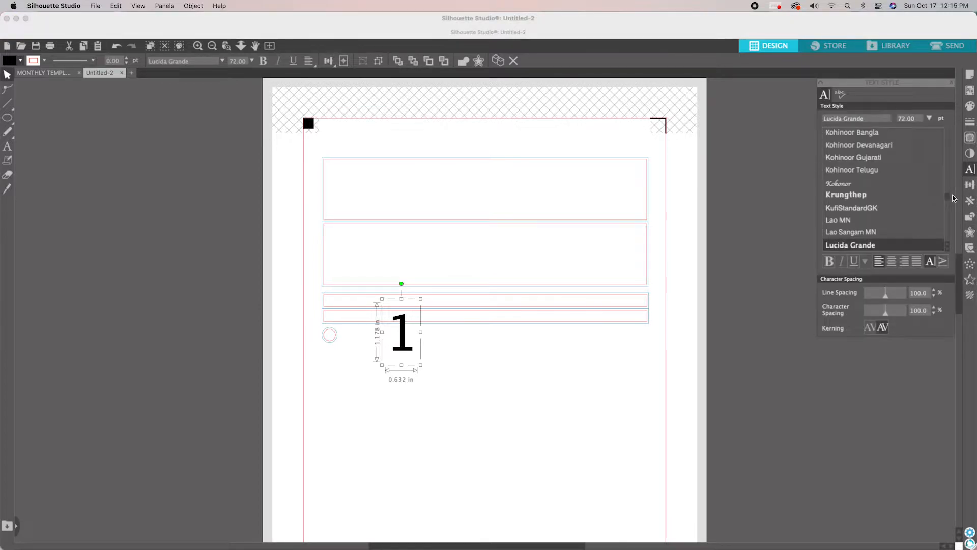
scroll(949, 173, "up", 10)
scroll(949, 169, "up", 2)
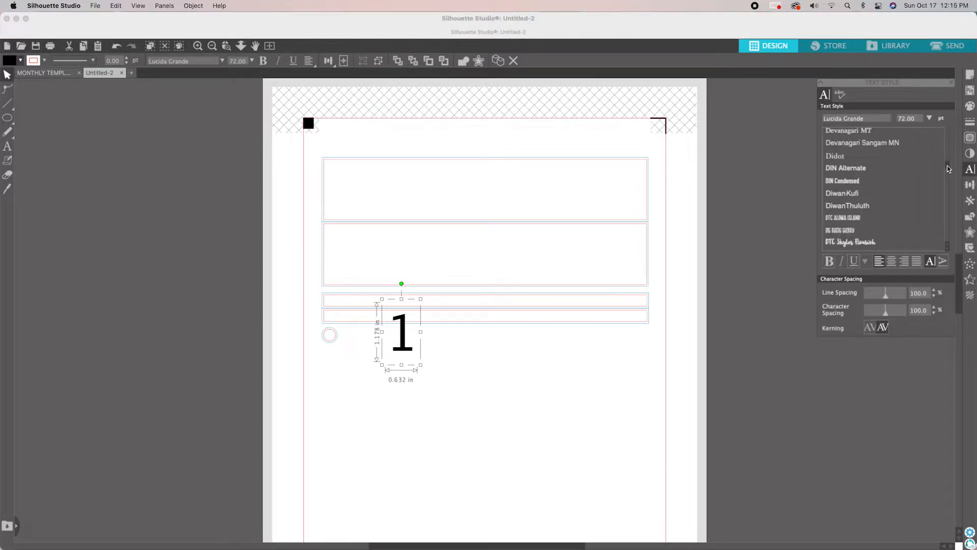
left_click(847, 231)
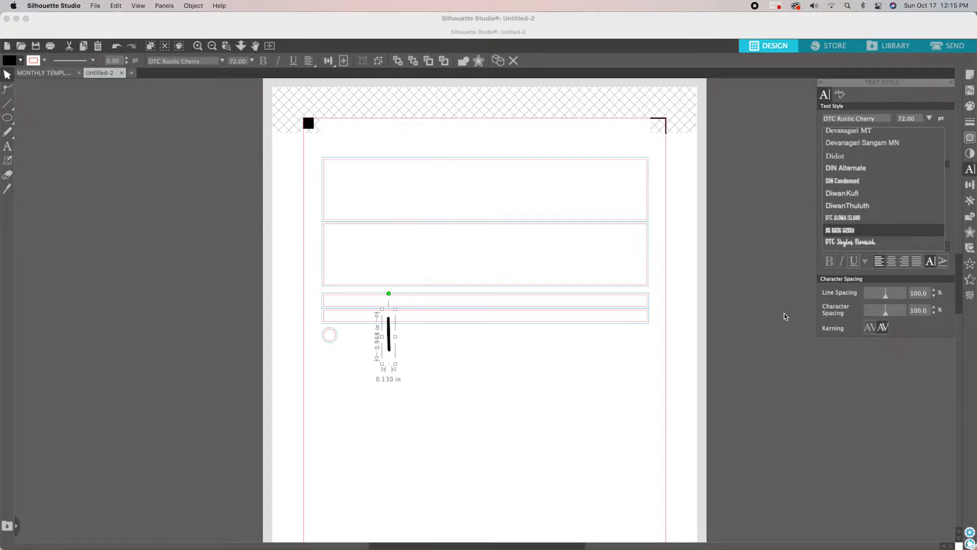
left_click(759, 313)
Step: Shrink the number 1 to about 0.208 in tall, place it inside the circle, and center it there
left_click(389, 336)
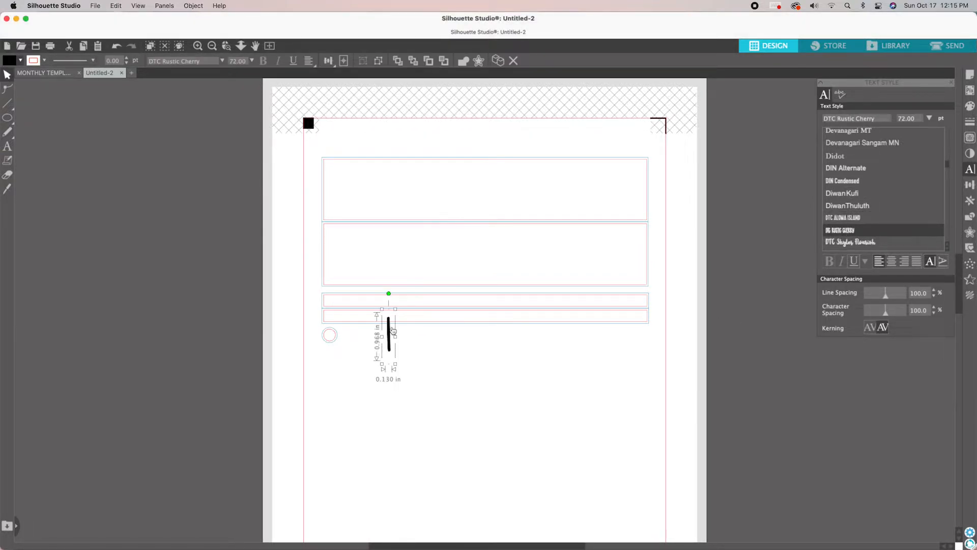
left_click_drag(395, 309, 333, 340)
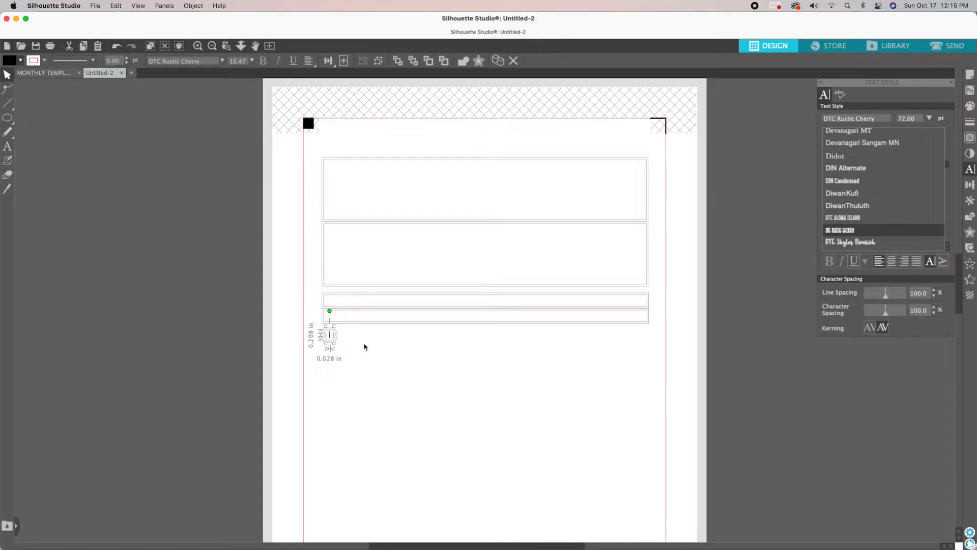
left_click(351, 343)
left_click(329, 336)
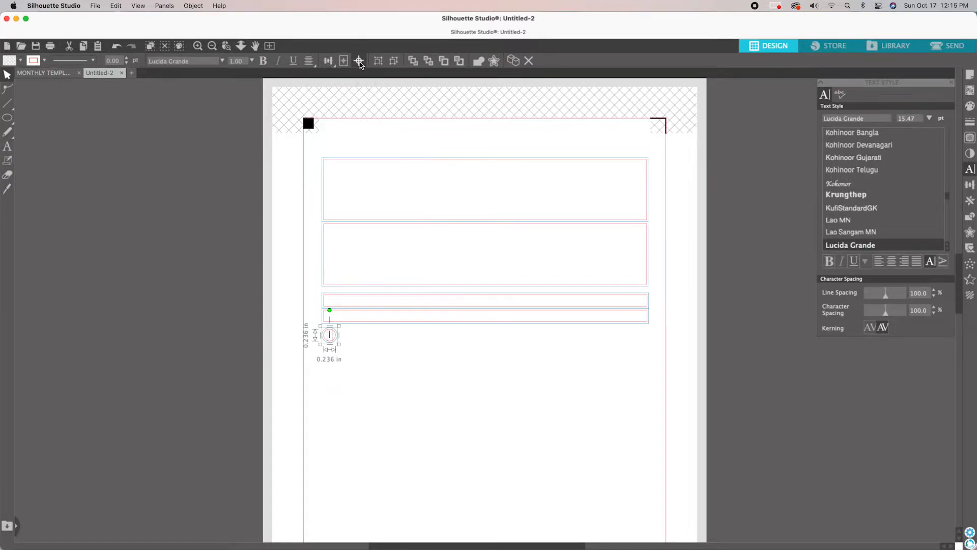
left_click(515, 364)
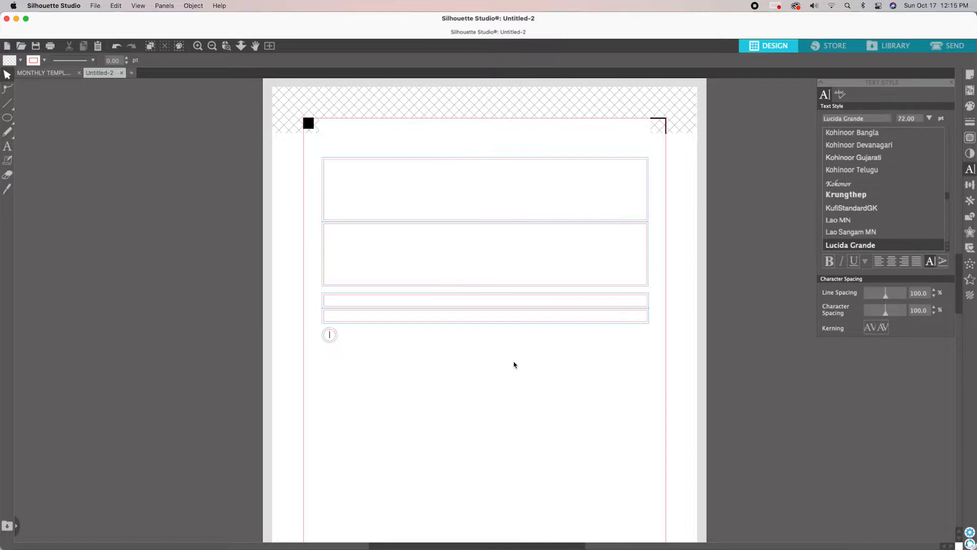
Step: Draw a rectangle about 1.508 by 1.307 in below the thin rectangles with the Rectangle tool and deselect it
scroll(514, 365, "up", 1)
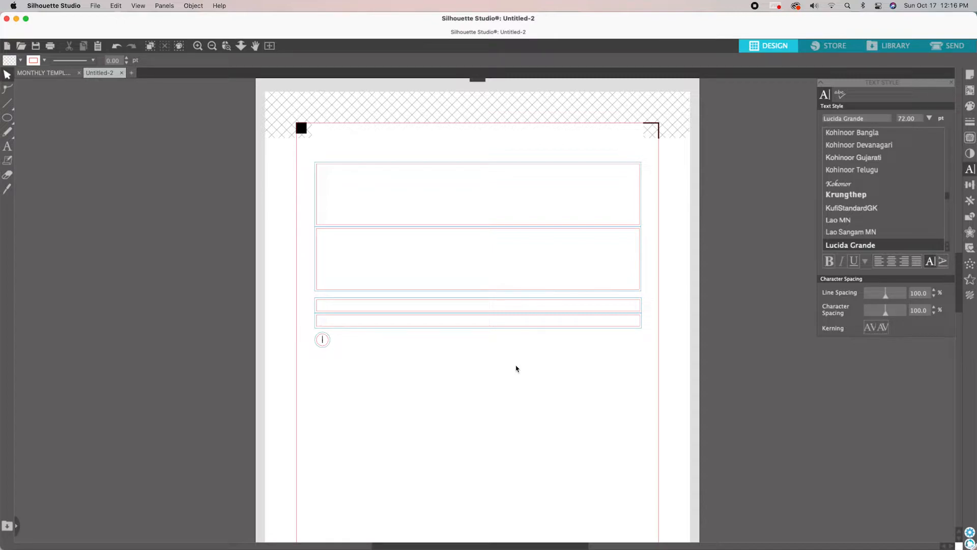
left_click(8, 117)
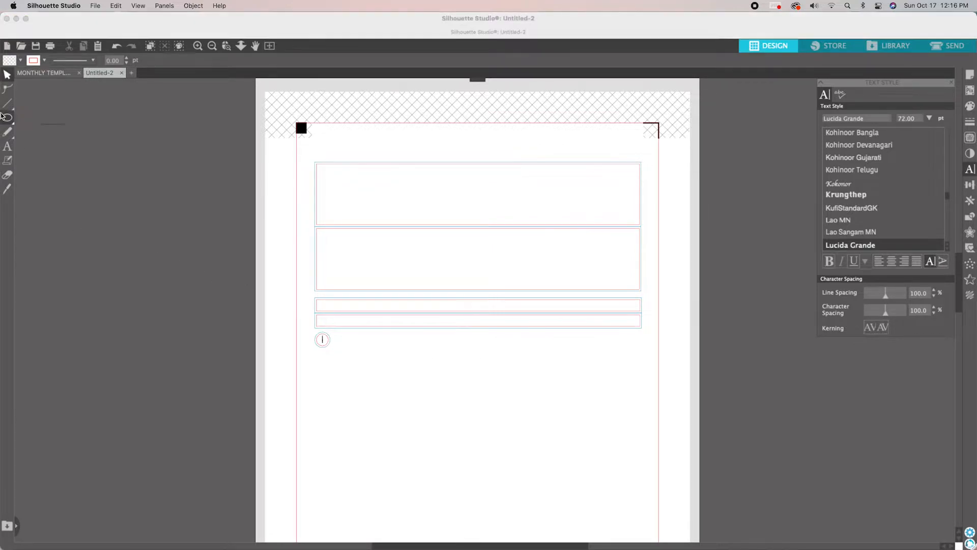
left_click(21, 118)
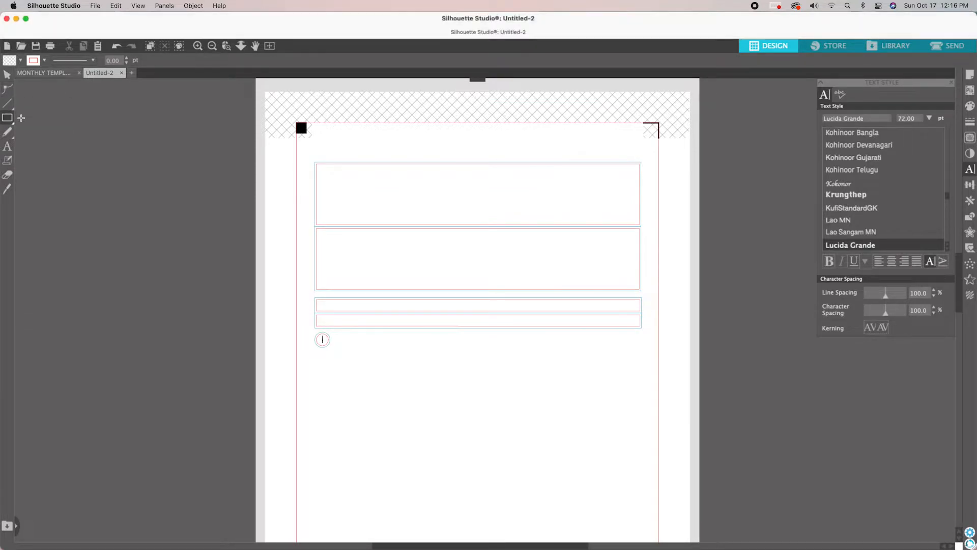
left_click_drag(369, 345, 444, 412)
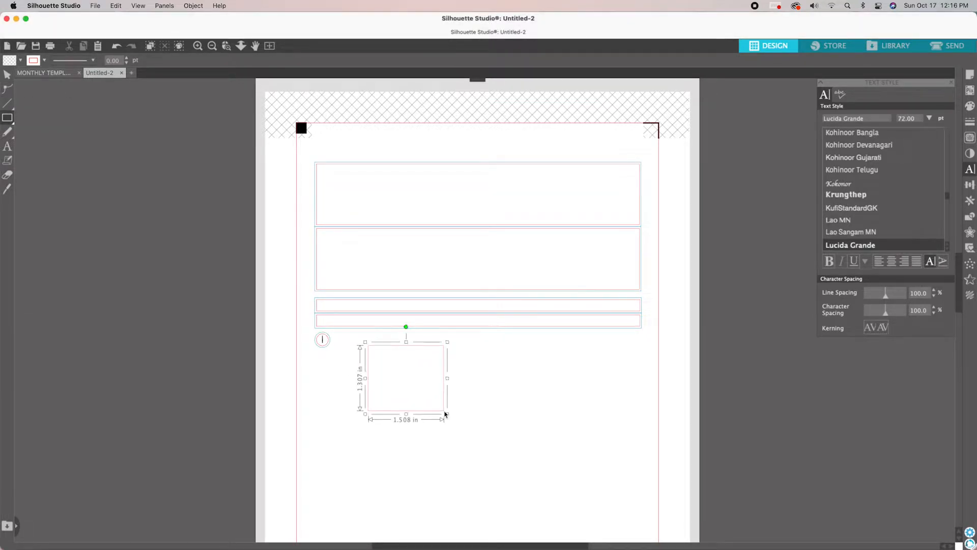
key("Escape")
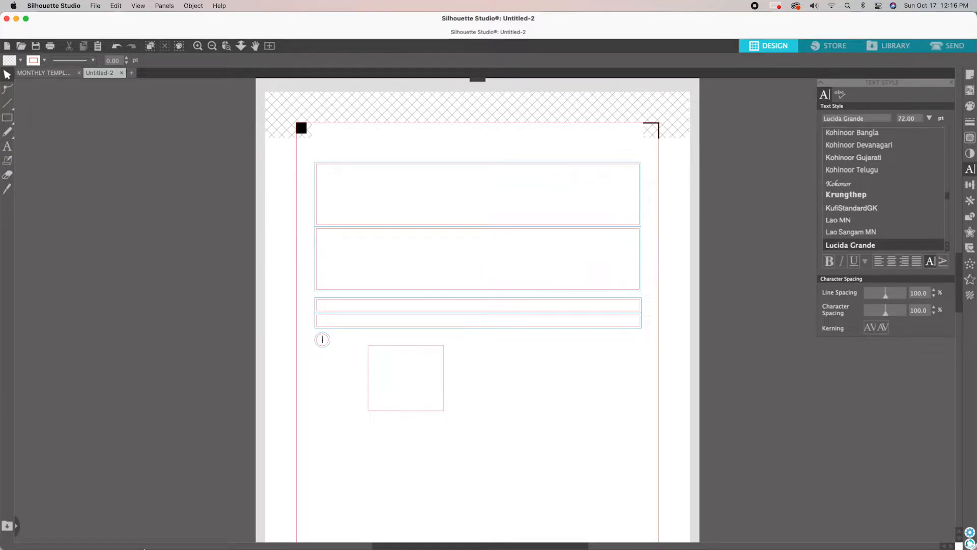
Step: Switch to Safari to convert 3.5 cm to inches, and return to the Silhouette Studio drawing
left_click(135, 526)
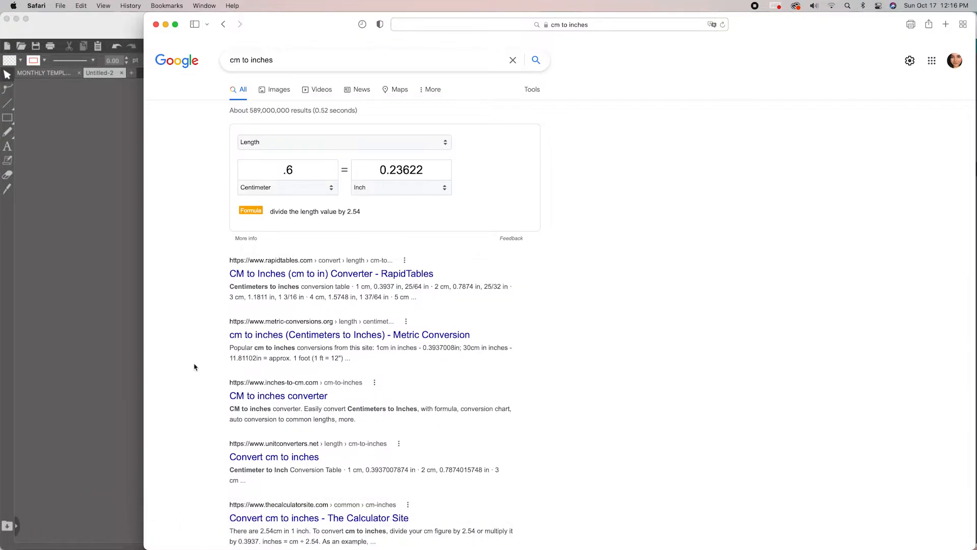
left_click(305, 172)
key("BackSpace")
type("3.5")
left_click(165, 24)
Step: Set the new rectangle's height to 1.377 in
left_click(381, 351)
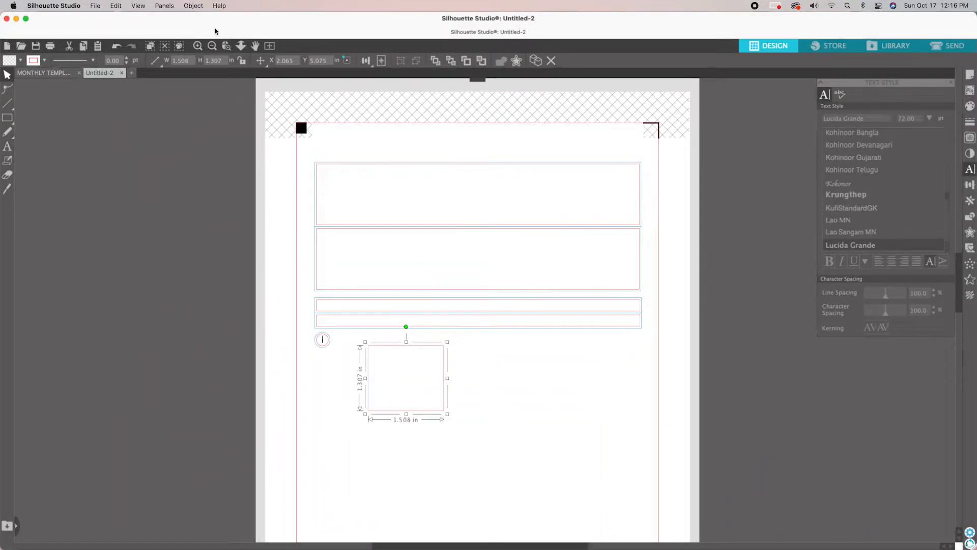
key("BackSpace")
key("BackSpace")
key("Return")
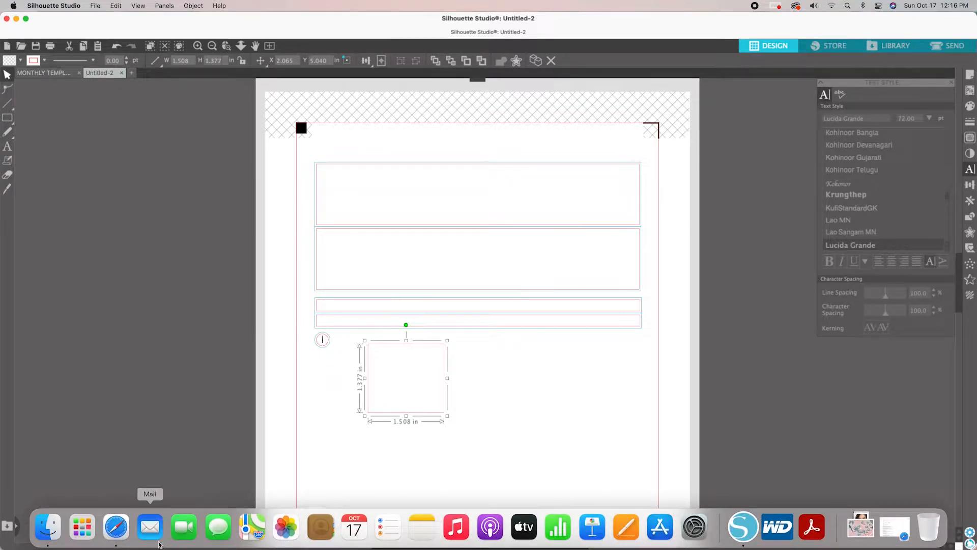
Step: Convert 4.1 cm to inches in Safari and, back in Silhouette Studio, set the new rectangle's width to 1.614 in
left_click(120, 531)
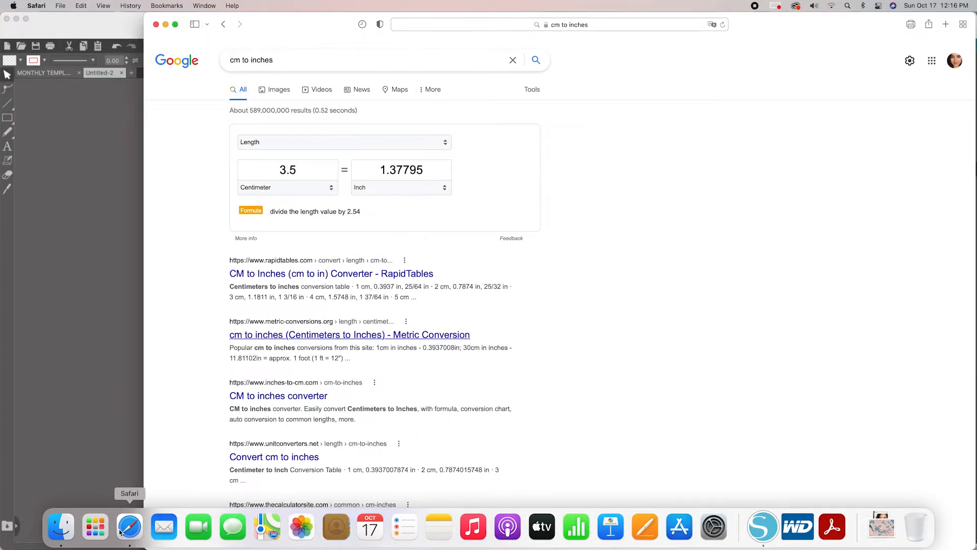
key("BackSpace")
key("BackSpace")
key("BackSpace")
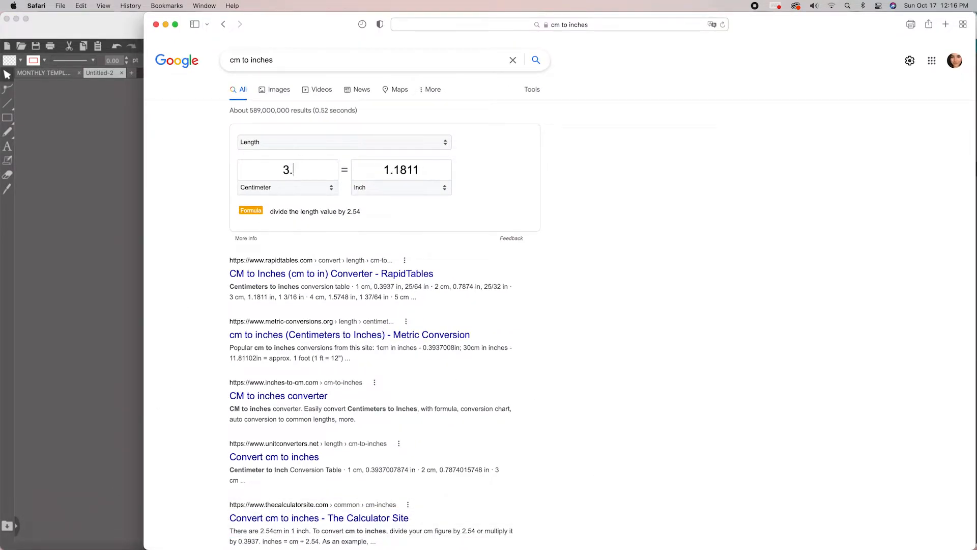
type("4.1")
left_click(142, 191)
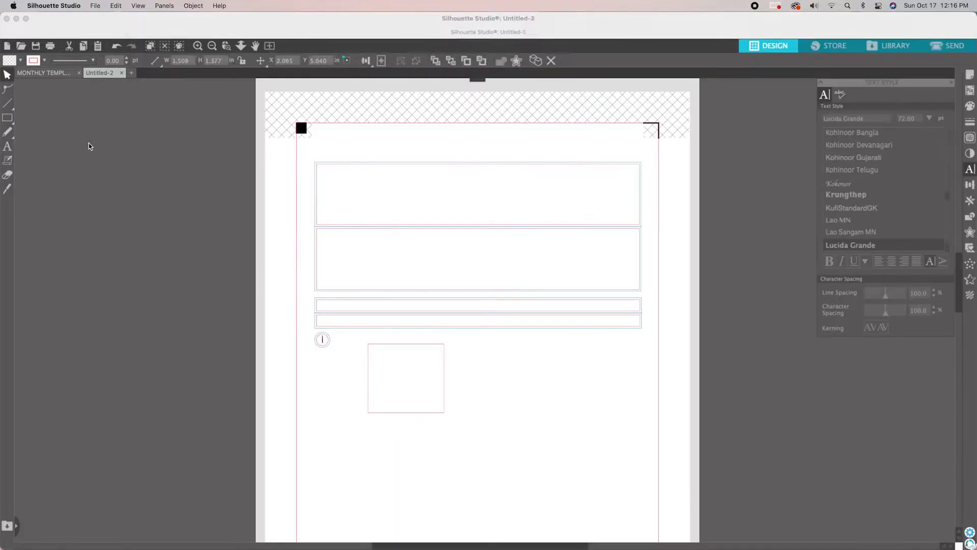
left_click(430, 345)
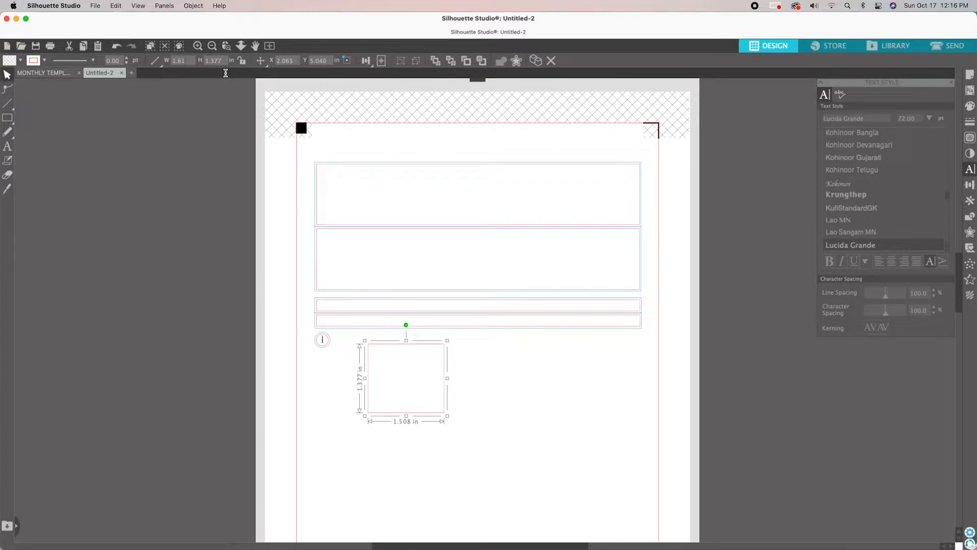
key("Return")
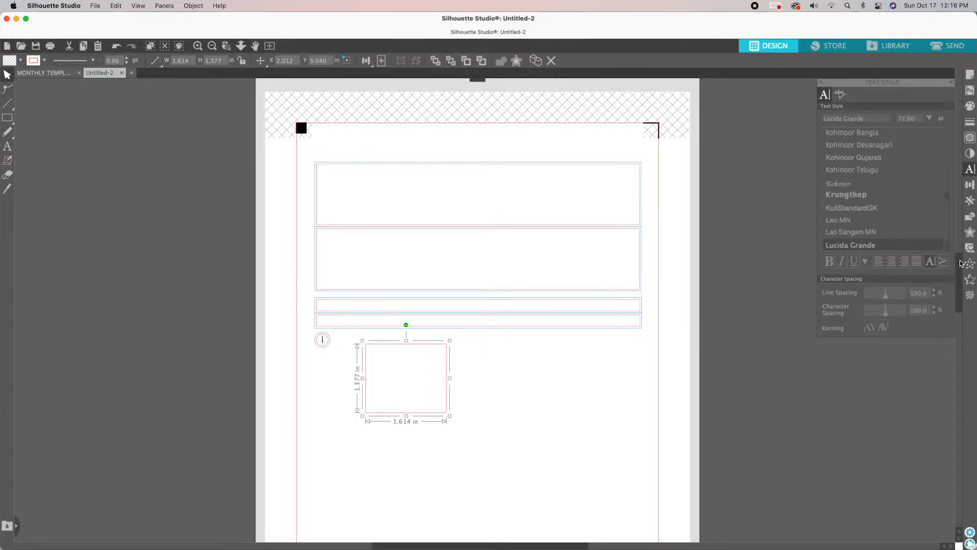
Step: Offset the new rectangle outward by 0.035 in with square corners, and change the offset outline's line color to blue
left_click(970, 232)
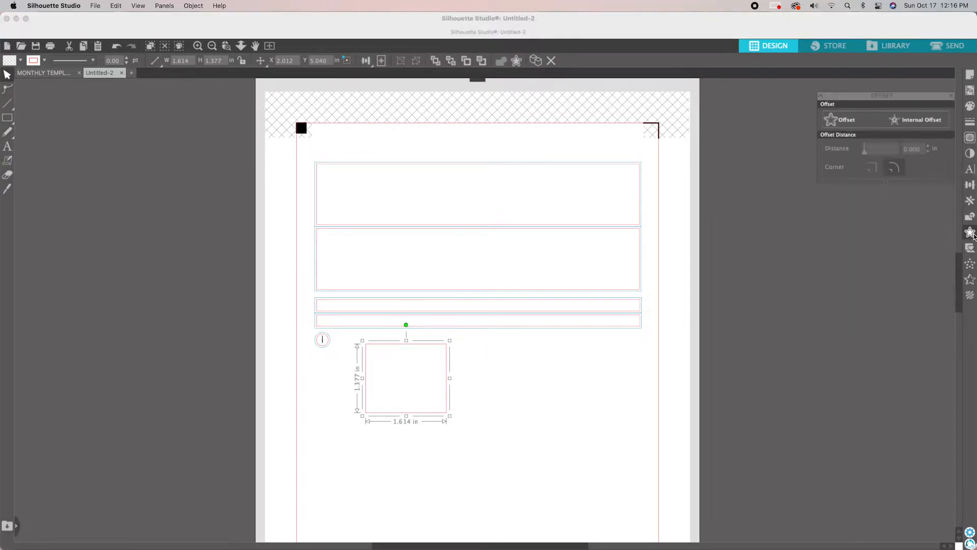
left_click(830, 105)
left_click(871, 154)
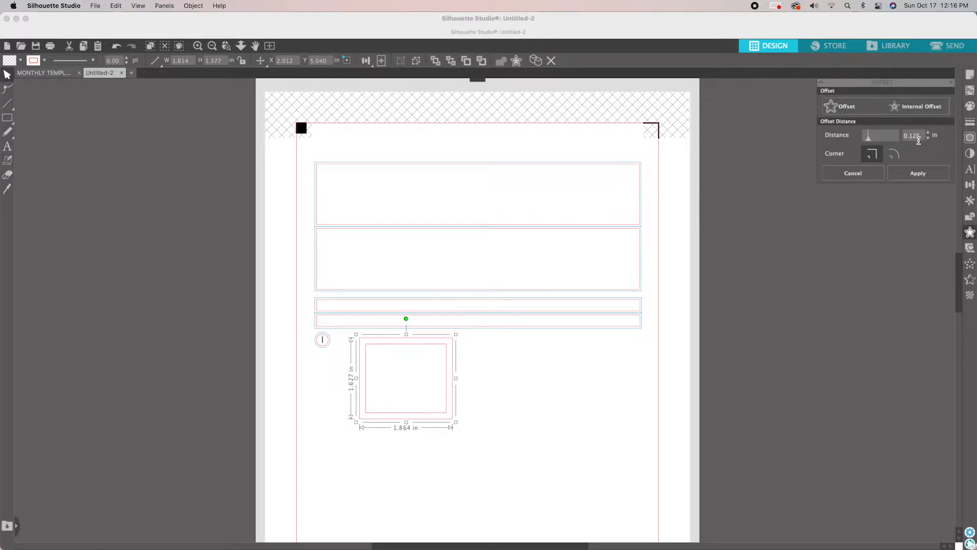
left_click_drag(925, 137, 909, 138)
type("035")
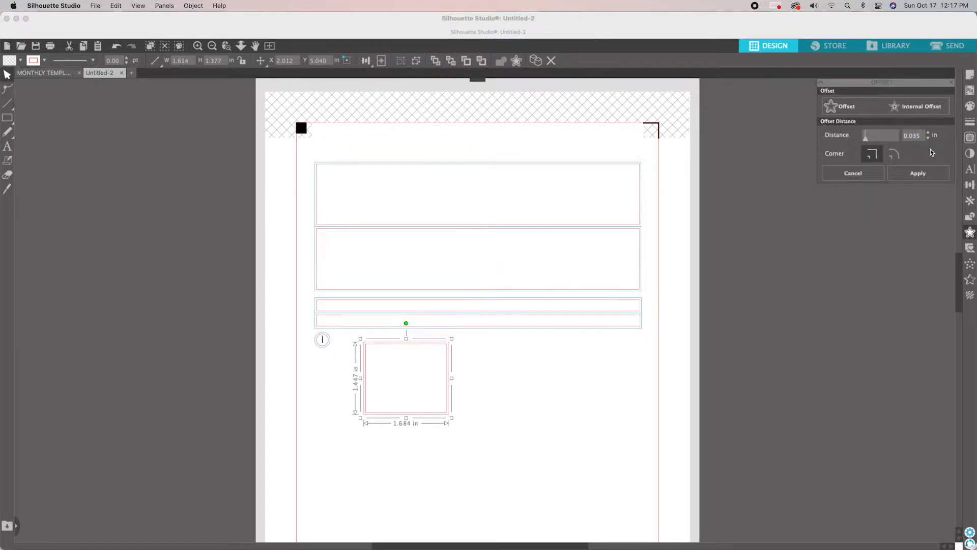
left_click(921, 175)
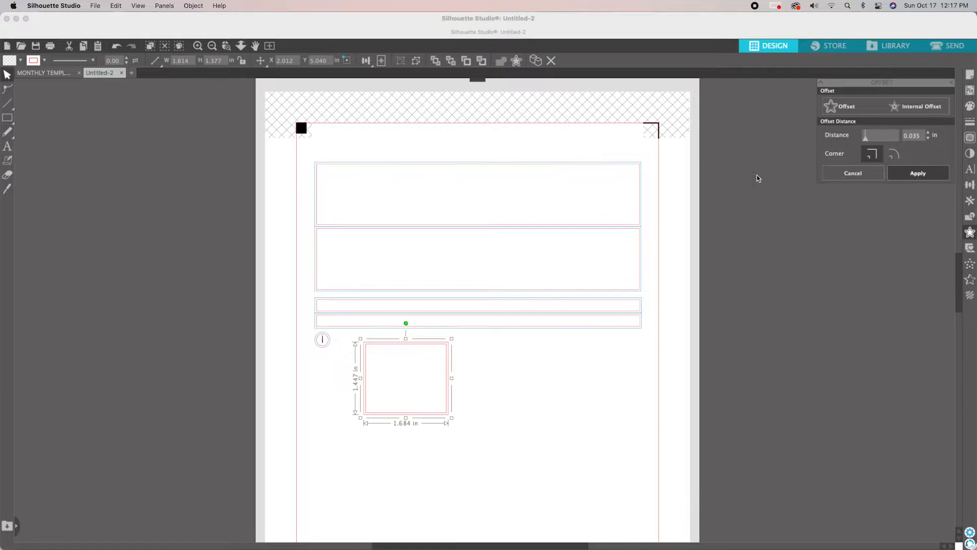
left_click(45, 60)
left_click(74, 104)
left_click(558, 405)
Step: Move the rectangle and its blue outline beneath the numbered circle, lined up with the left edge of the shapes above
left_click(423, 382)
left_click_drag(449, 381, 399, 391)
left_click(416, 389)
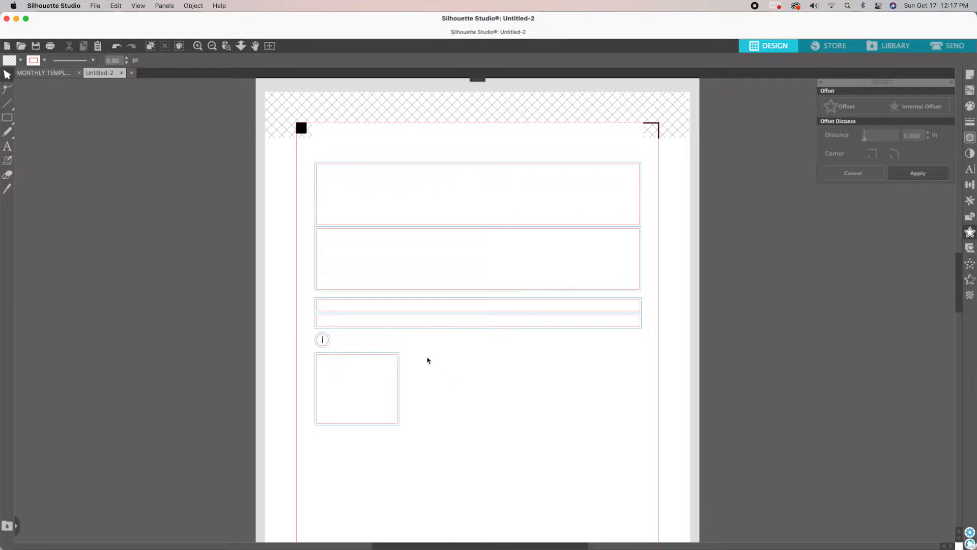
Step: Draw a rectangle about 1.803 by 0.429 in to the right of the outlined rectangle and deselect it
left_click(7, 118)
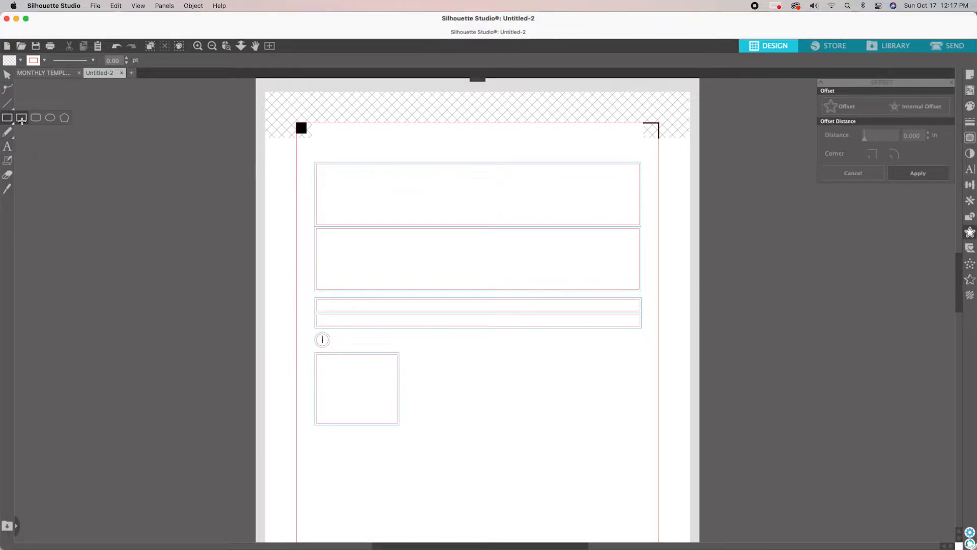
left_click_drag(417, 356, 508, 381)
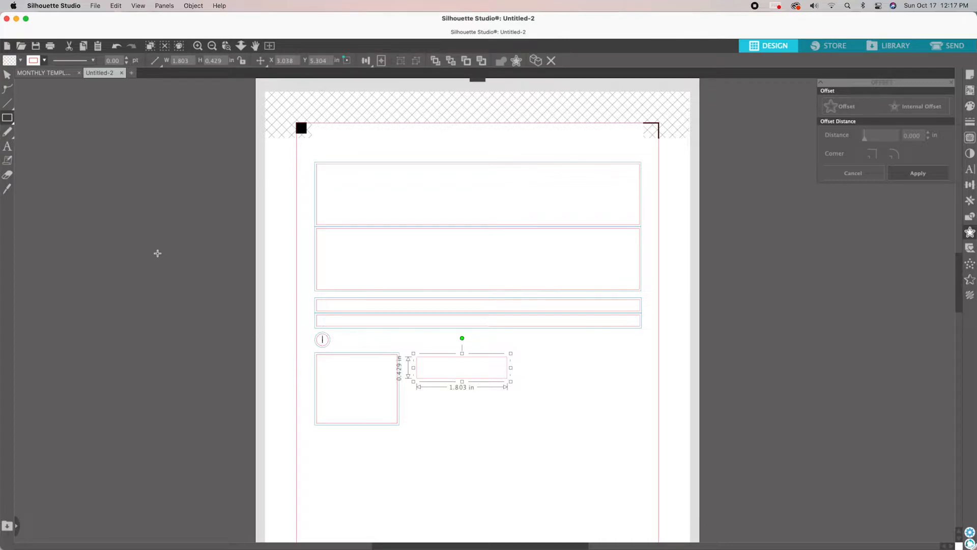
left_click(7, 75)
left_click(425, 402)
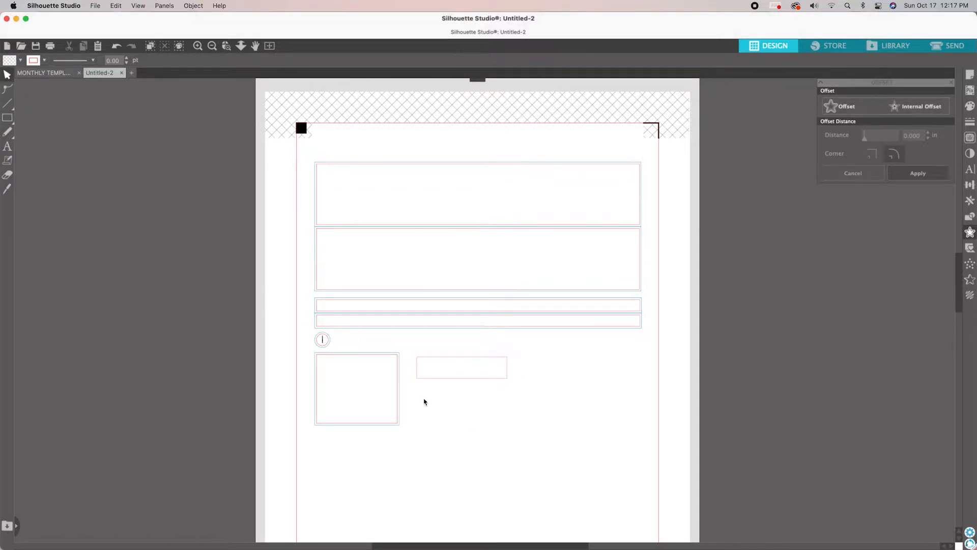
Step: Set the width of the small rectangle beside the outlined box to 1.614 in, matching that box's red rectangle
left_click(398, 390)
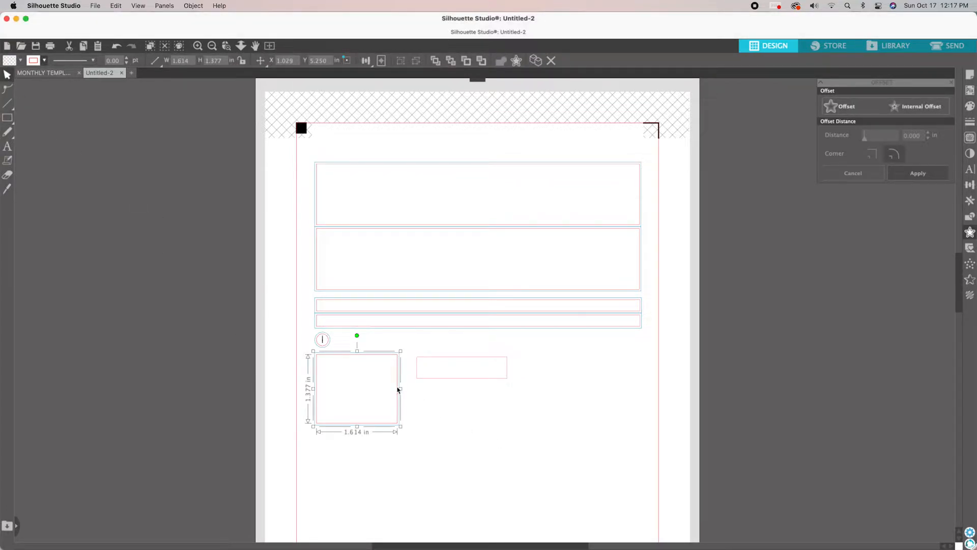
left_click(447, 380)
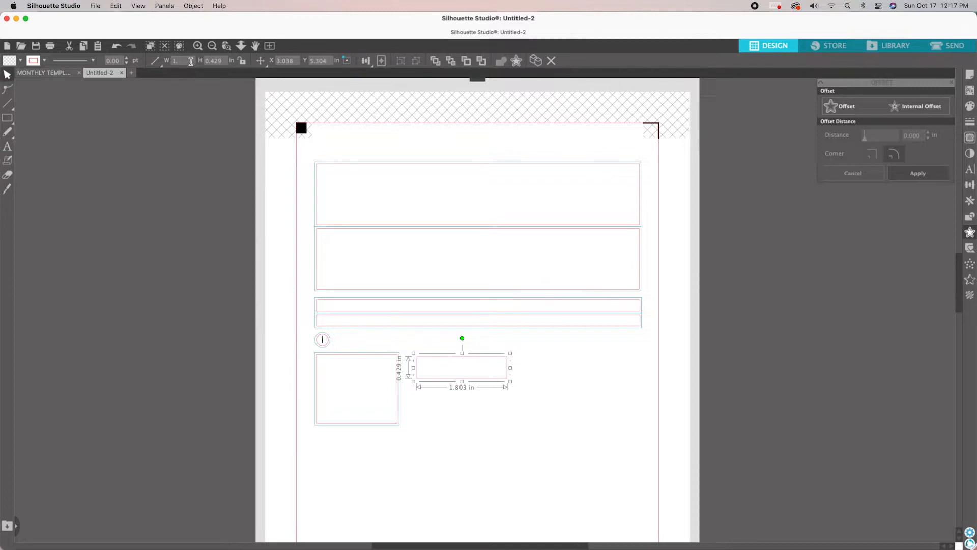
key("Return")
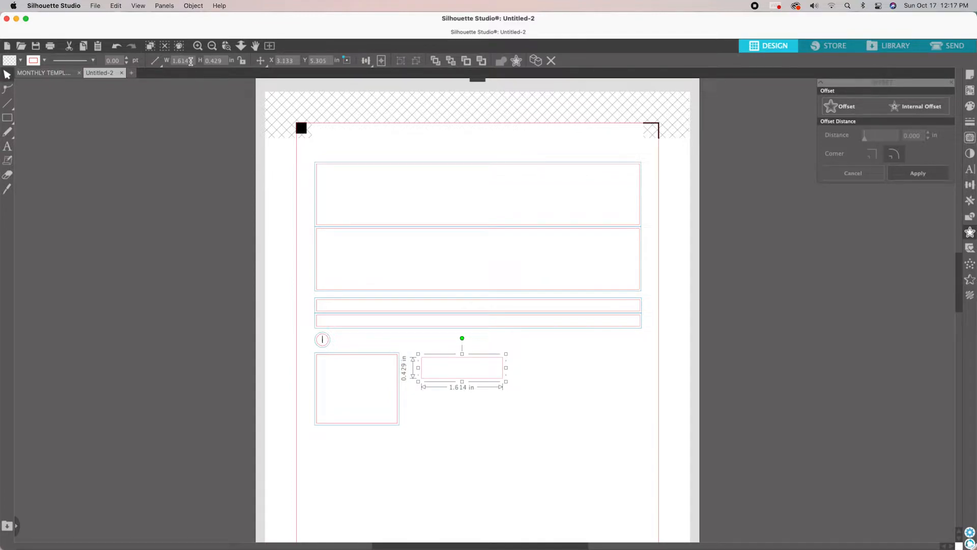
left_click(513, 434)
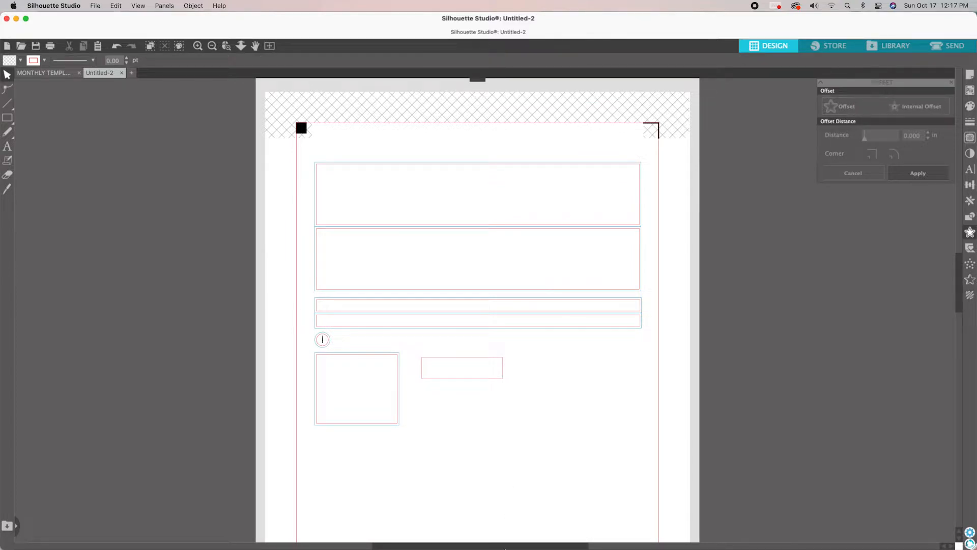
Step: Convert 1 cm to inches in Safari and, back in Silhouette Studio, set the small rectangle's height to 0.393 in
left_click(128, 526)
key("BackSpace")
key("BackSpace")
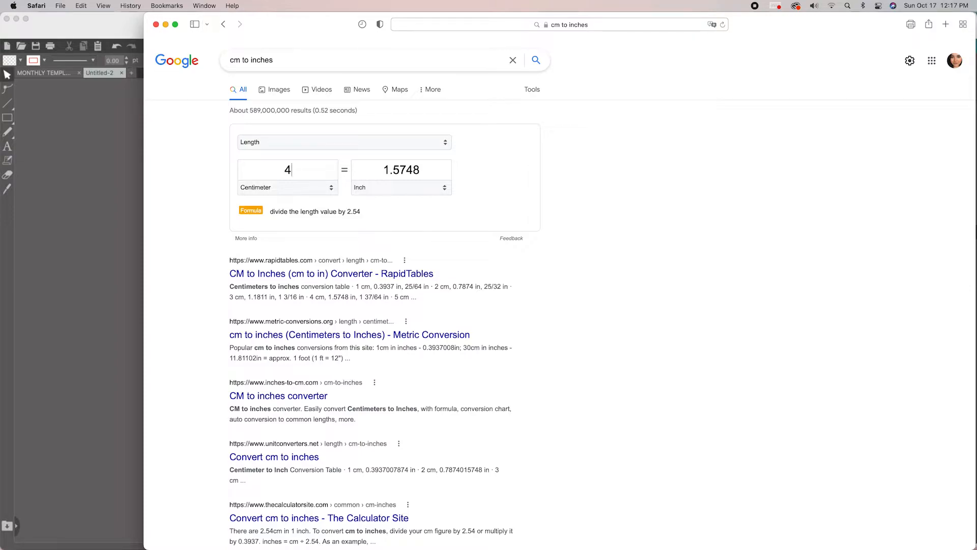
key("BackSpace")
type("1")
left_click(165, 24)
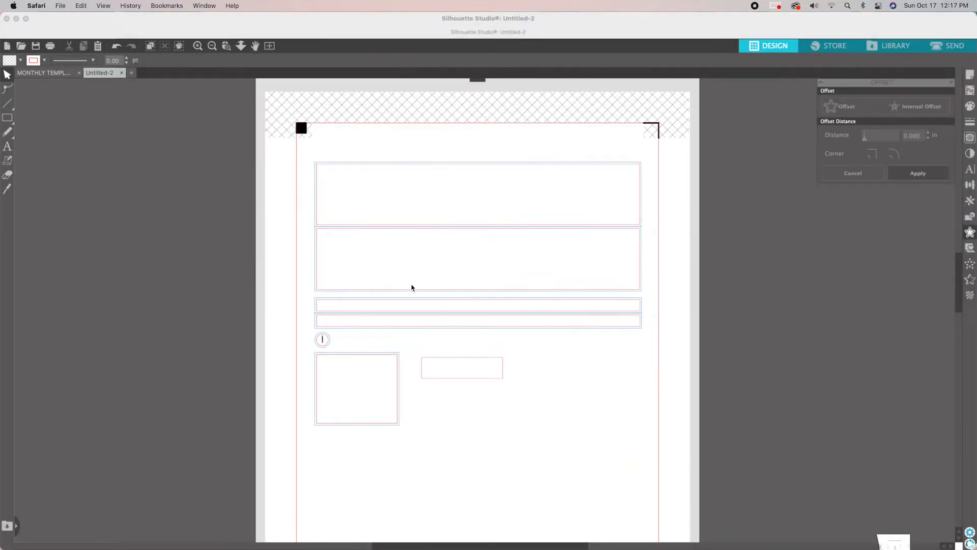
left_click(451, 359)
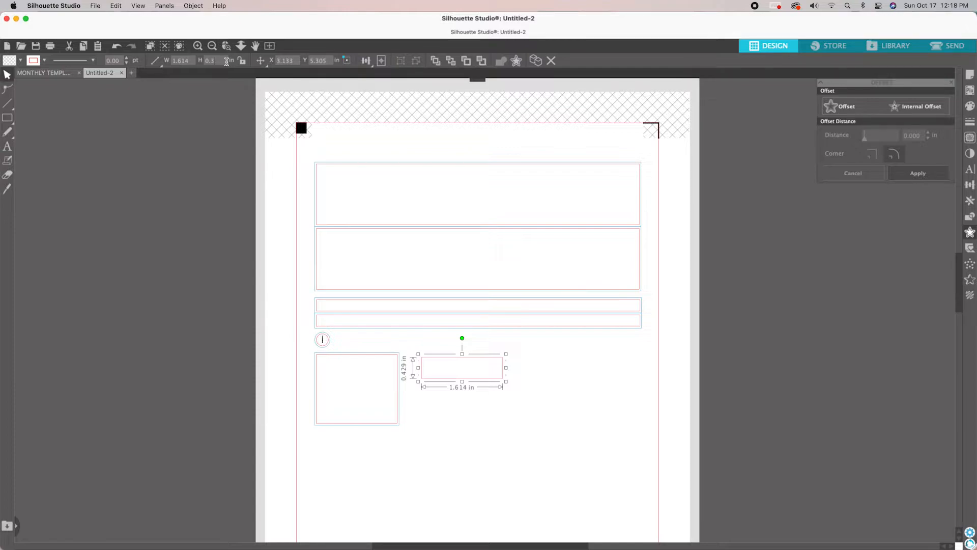
key("Return")
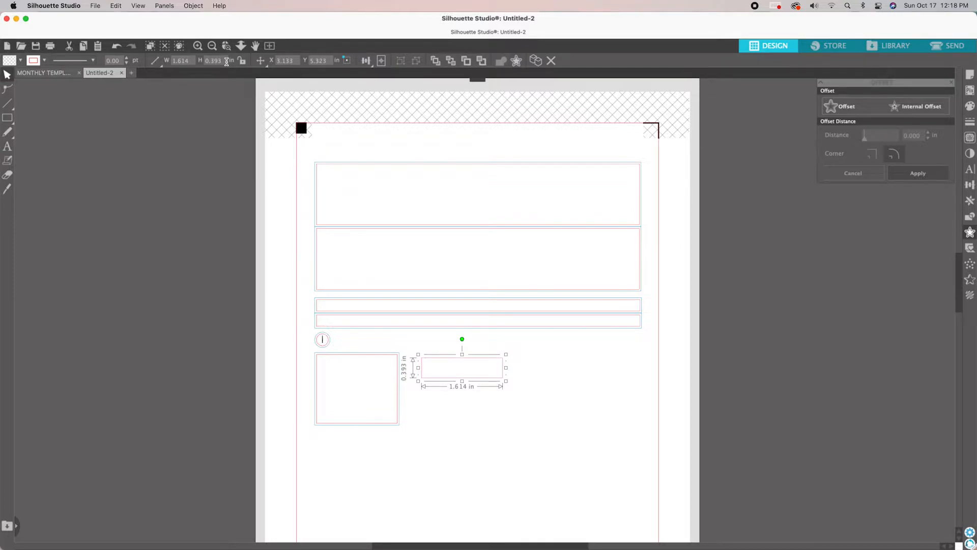
Step: Offset the small rectangle outward by 0.035 in with square corners, and change the offset outline's line color to blue
left_click(575, 361)
left_click(488, 361)
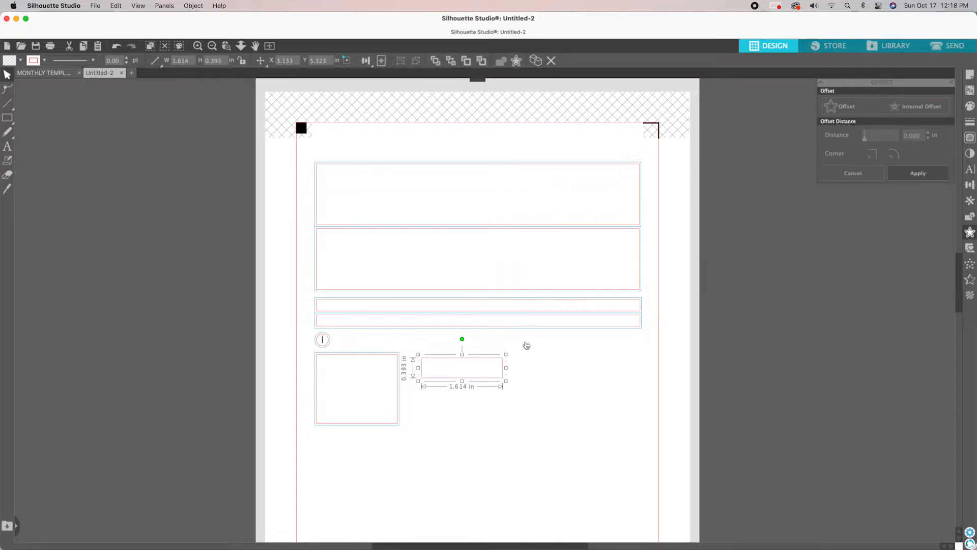
left_click(833, 105)
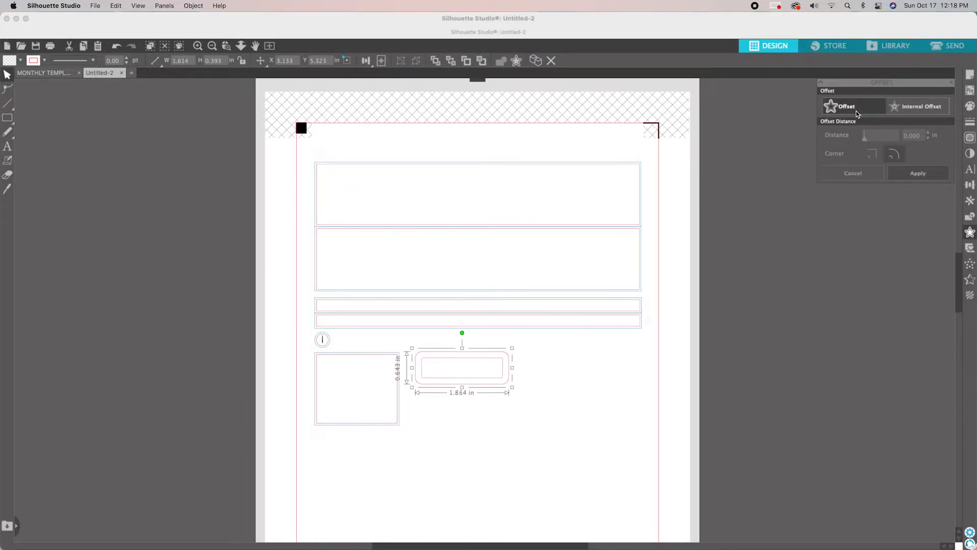
left_click(867, 154)
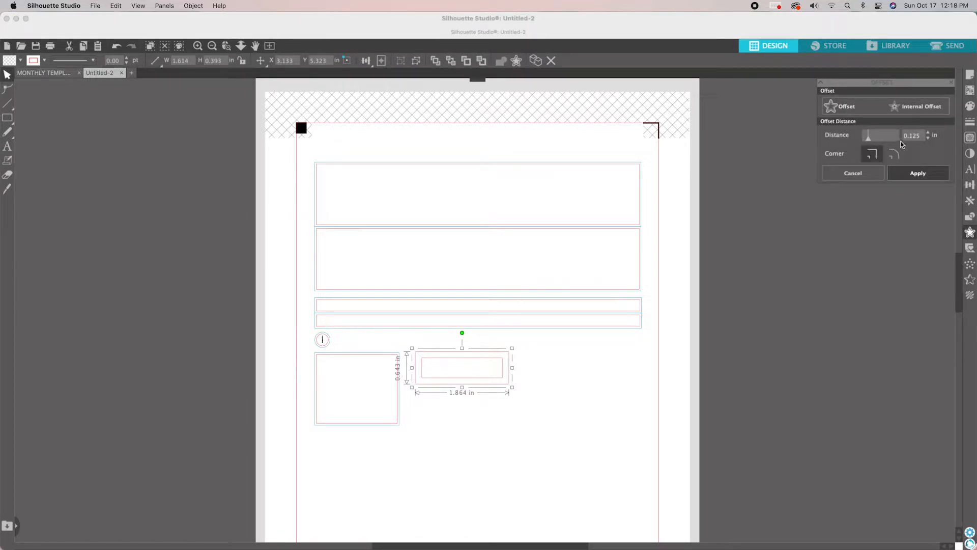
left_click_drag(915, 139, 910, 141)
type("0")
key("Return")
left_click(921, 174)
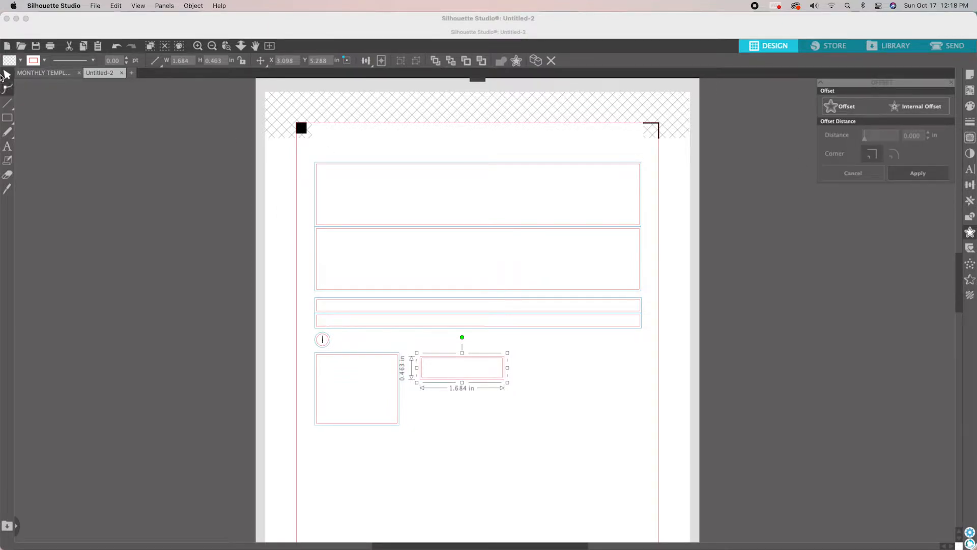
left_click(44, 60)
left_click(39, 78)
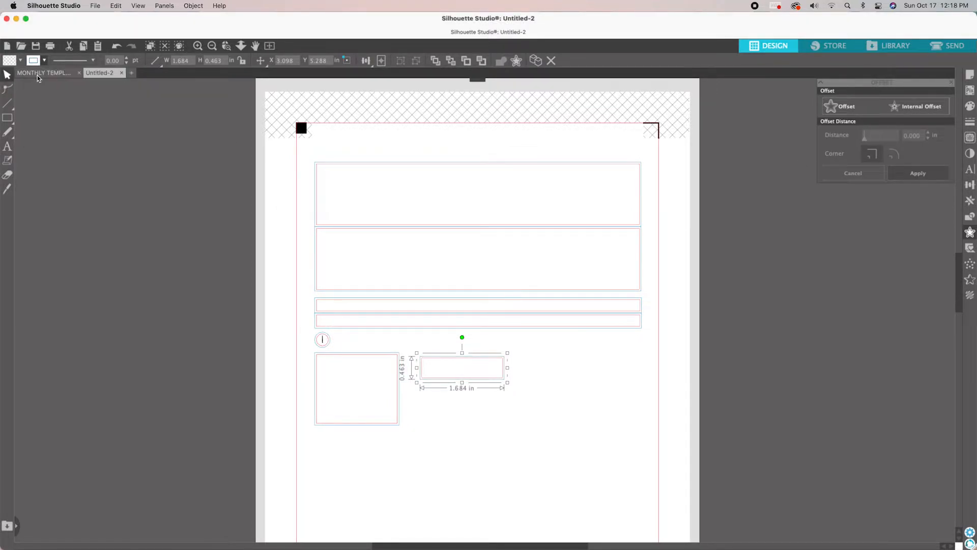
left_click(589, 377)
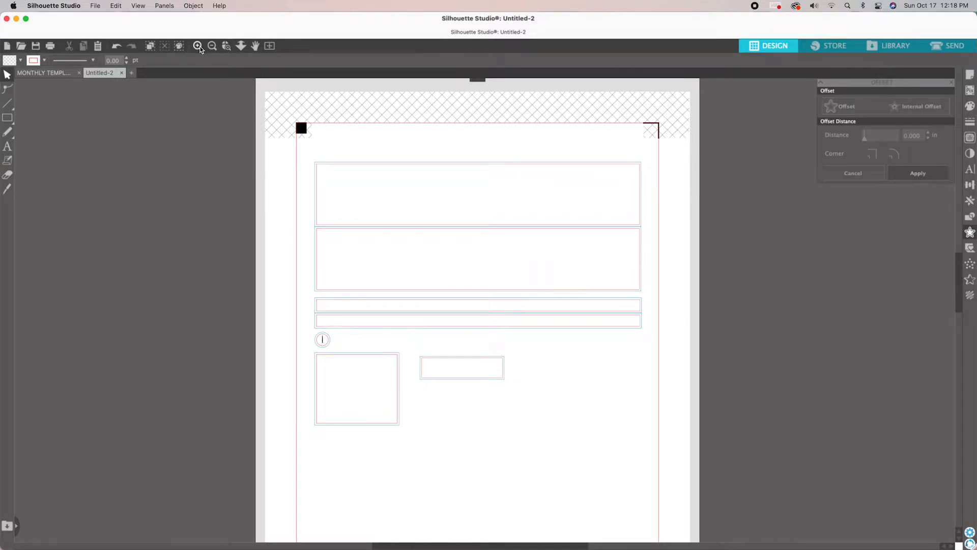
Step: Create an internal offset of 0.100 in with square corners inside the small red rectangle
left_click(198, 46)
left_click(198, 46)
scroll(421, 331, "down", 3)
scroll(421, 332, "down", 2)
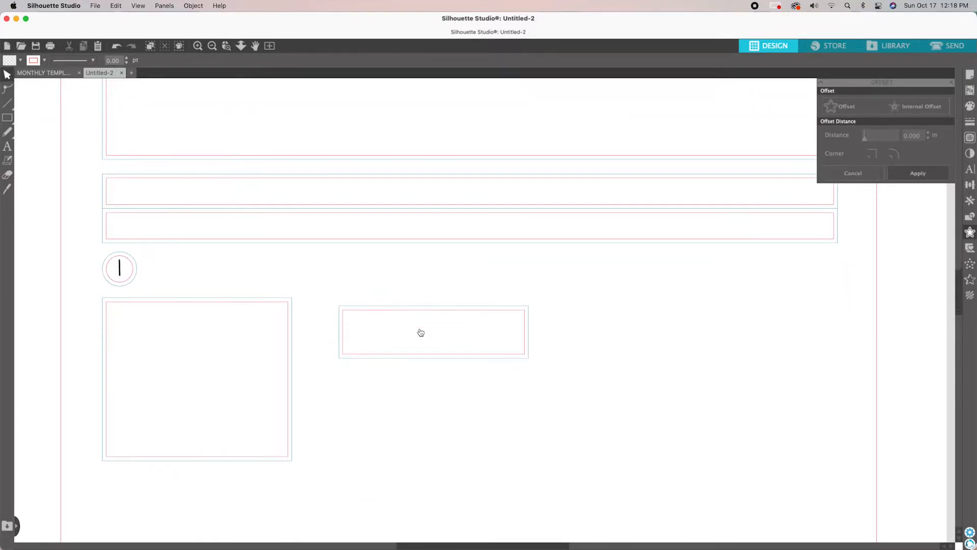
left_click(508, 314)
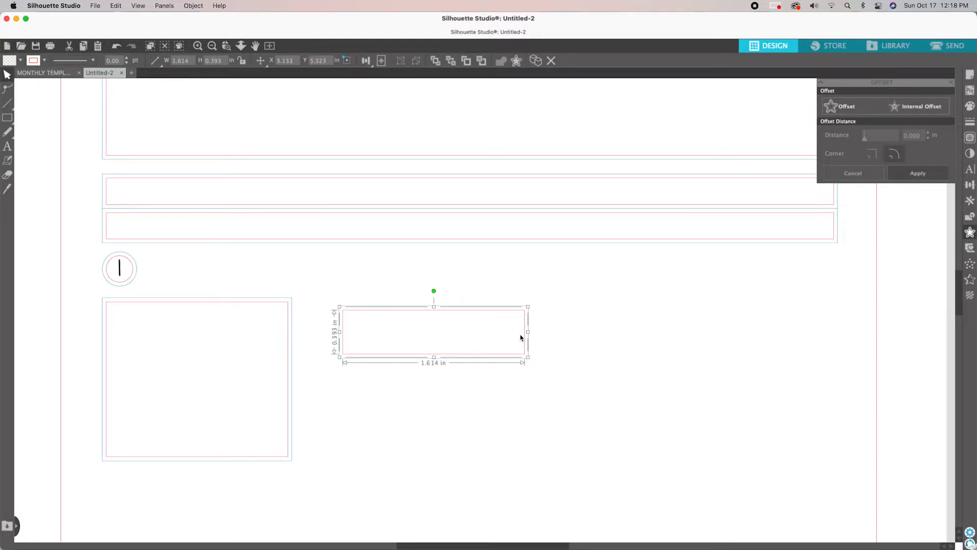
left_click(938, 108)
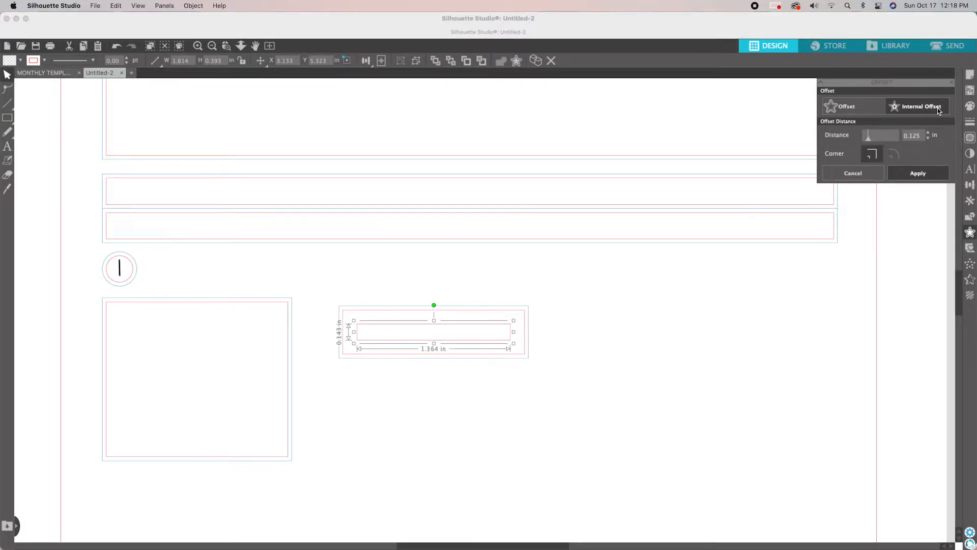
left_click_drag(869, 141, 868, 140)
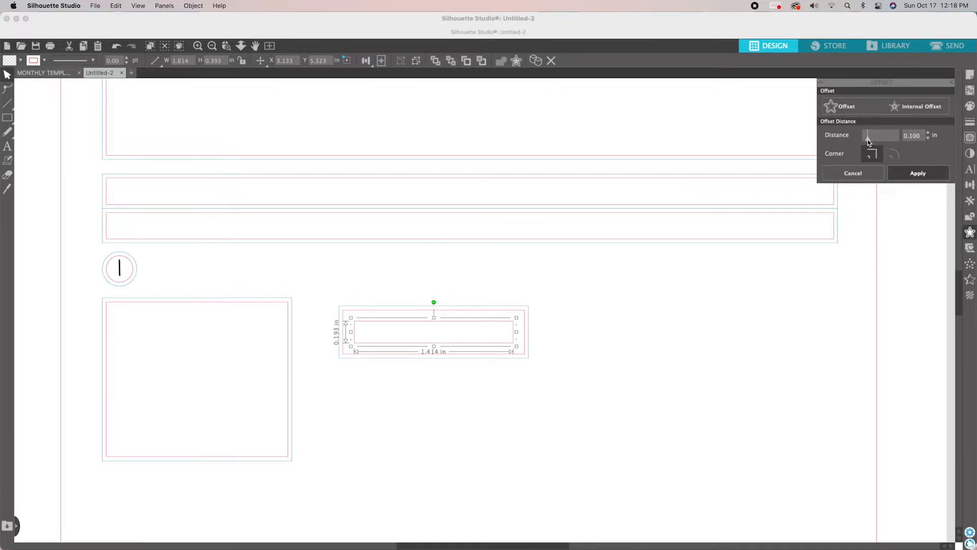
left_click(935, 175)
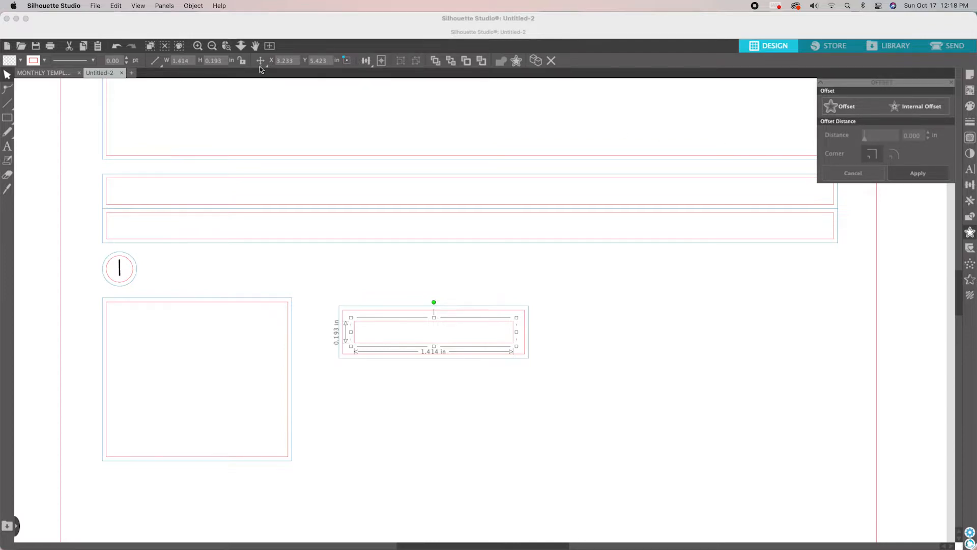
Step: Fill the innermost offset rectangle with white, replace its red line color with a near-white one, and deselect it
left_click(21, 61)
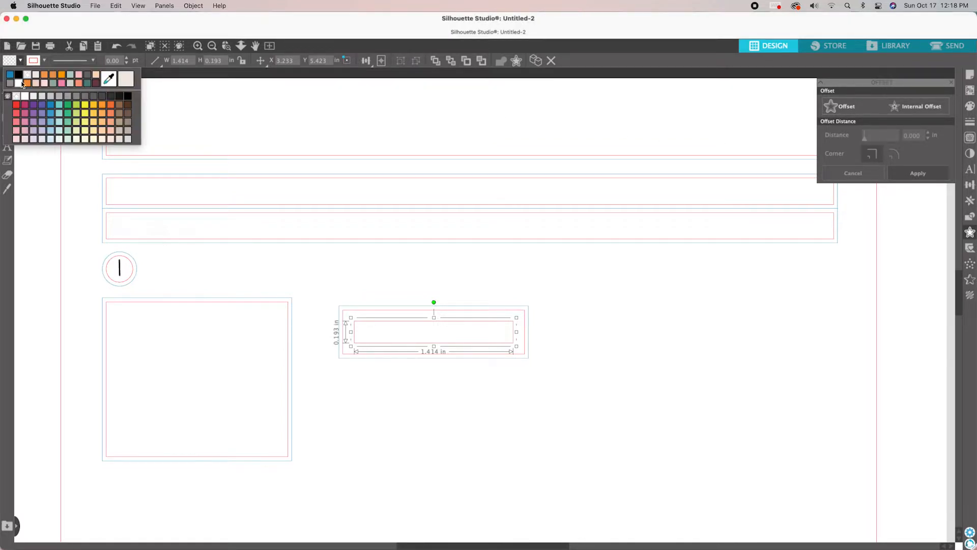
left_click(21, 84)
left_click(44, 60)
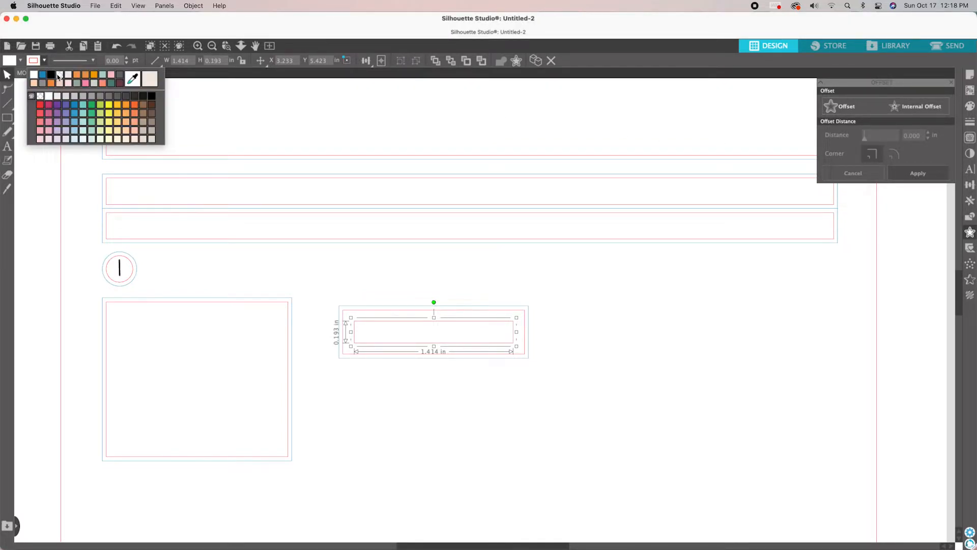
left_click(60, 76)
left_click(606, 336)
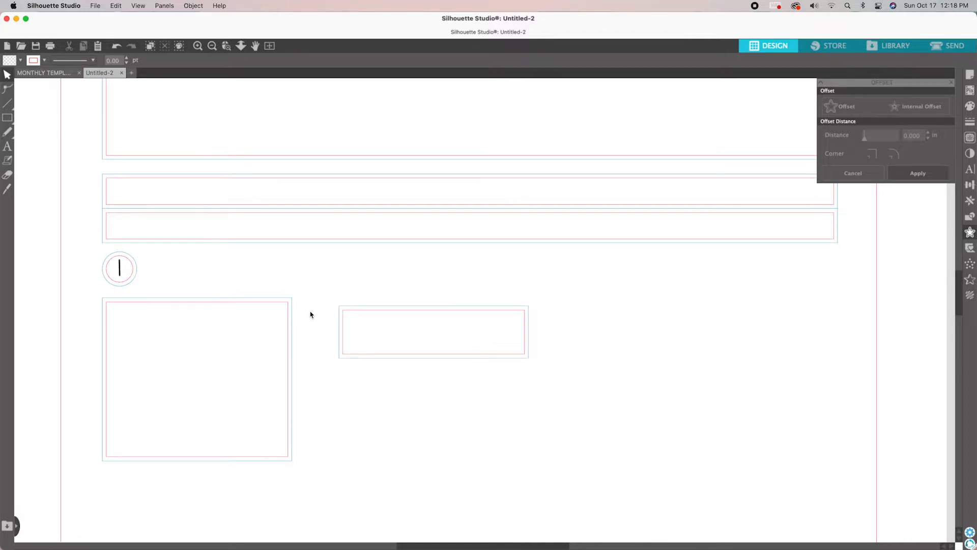
Step: Add the text "Sunday" on the page below the small outlined rectangle and select it as an object
left_click(213, 46)
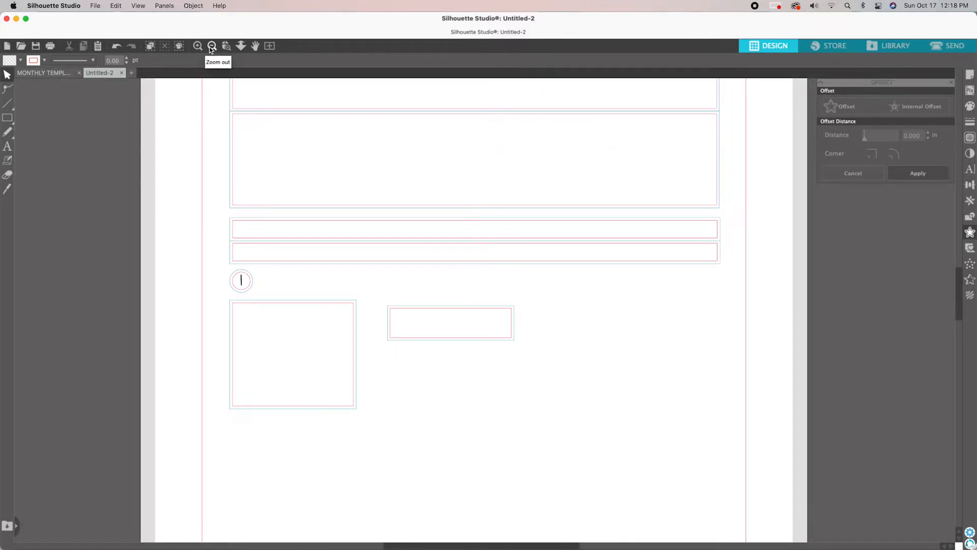
scroll(297, 153, "up", 4)
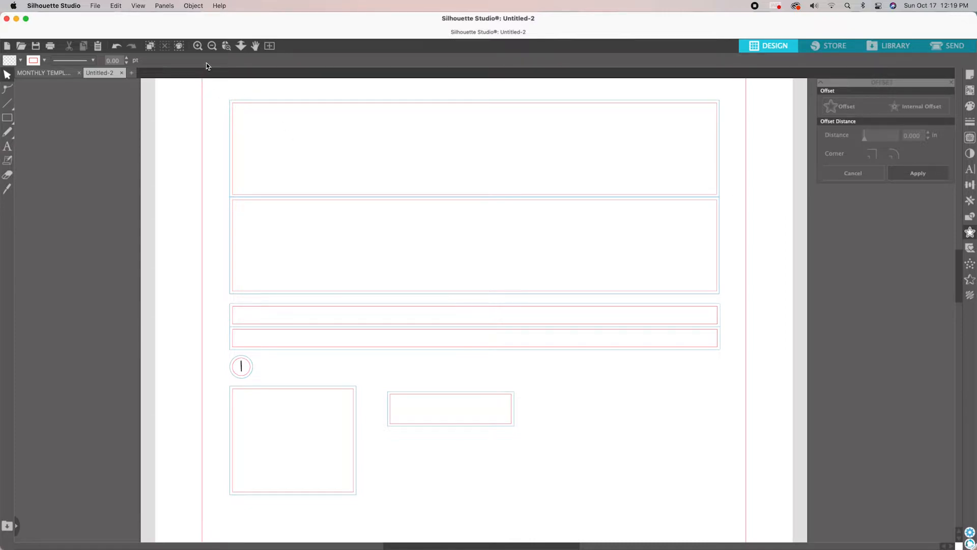
left_click(212, 46)
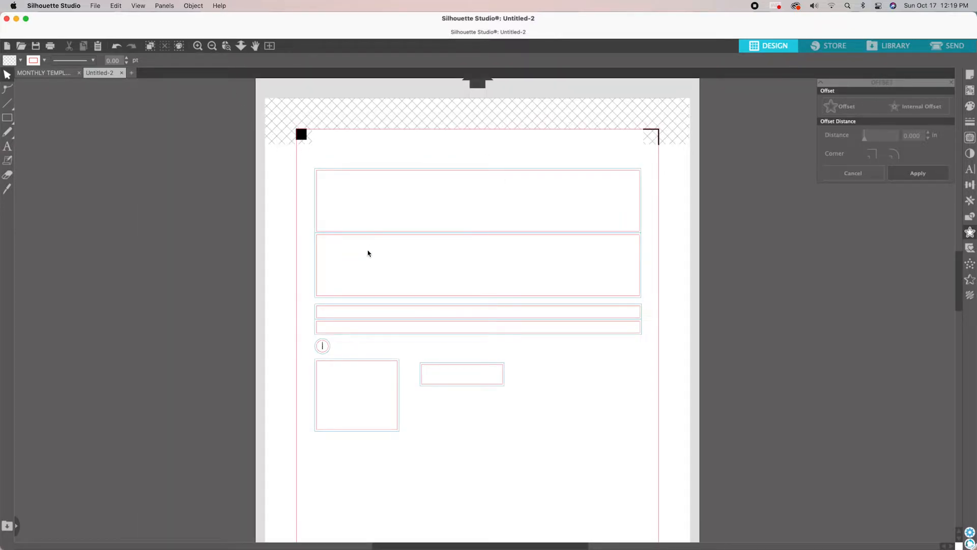
left_click(7, 147)
type("v")
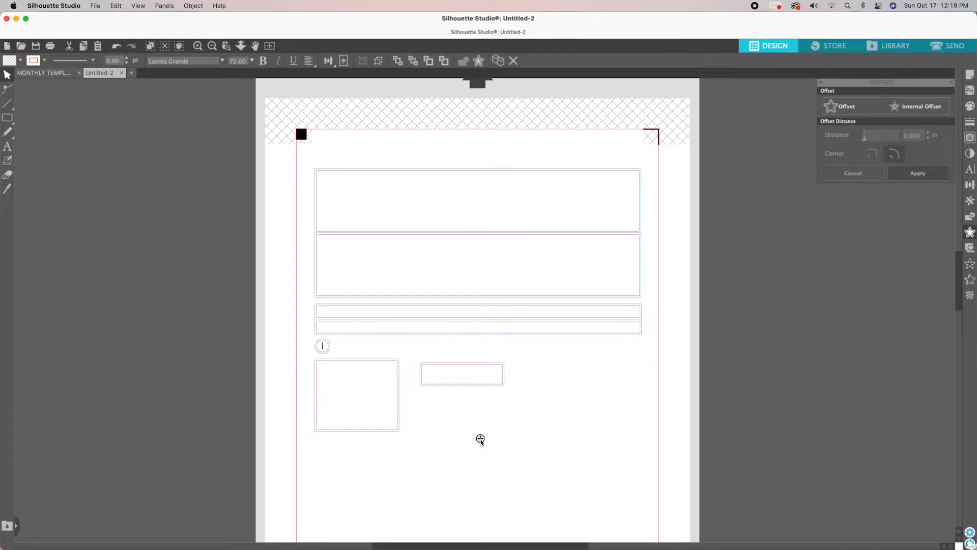
type("sunday")
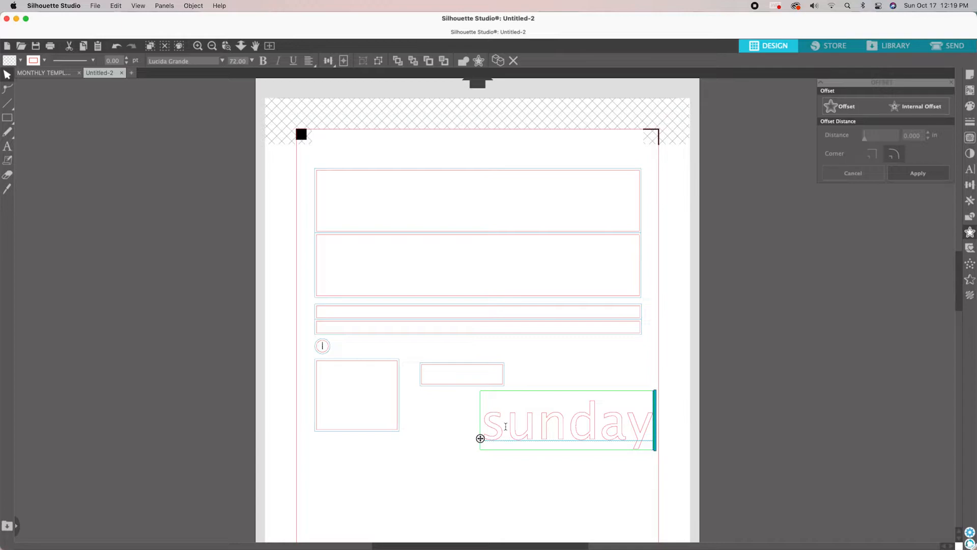
double_click(505, 426)
type("Sunday")
left_click(687, 428)
left_click(611, 430)
Step: Make the red outline of the "Sunday" text invisible and fill the text with black
left_click(44, 60)
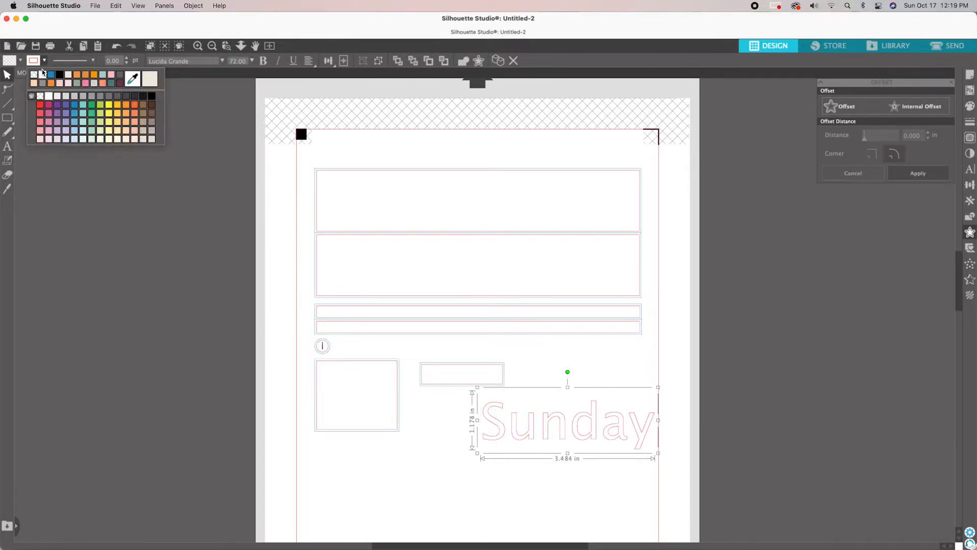
left_click(37, 78)
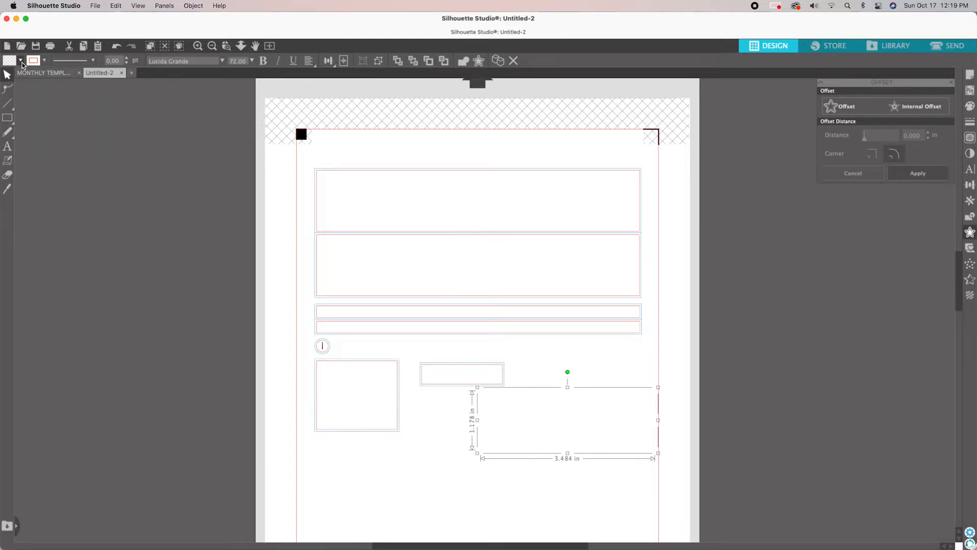
left_click(20, 60)
left_click(36, 75)
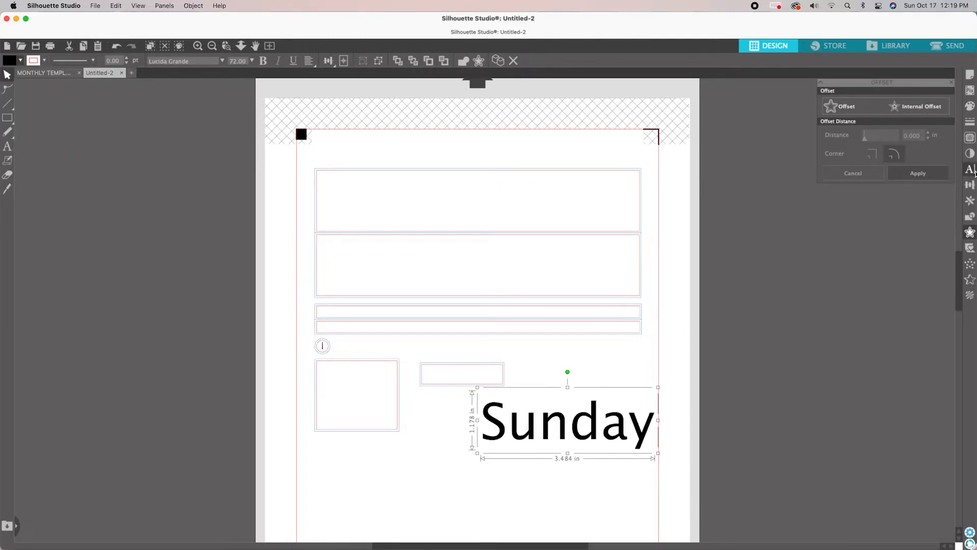
Step: Change the "Sunday" text's font to DTC Rustic Cherry and shrink it to about 0.624 by 0.365 in
left_click(970, 170)
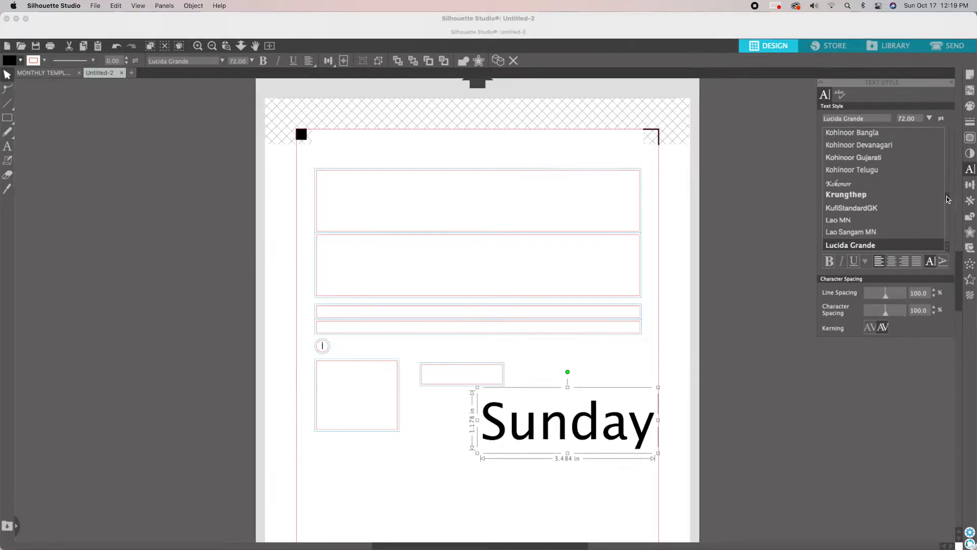
scroll(948, 183, "up", 10)
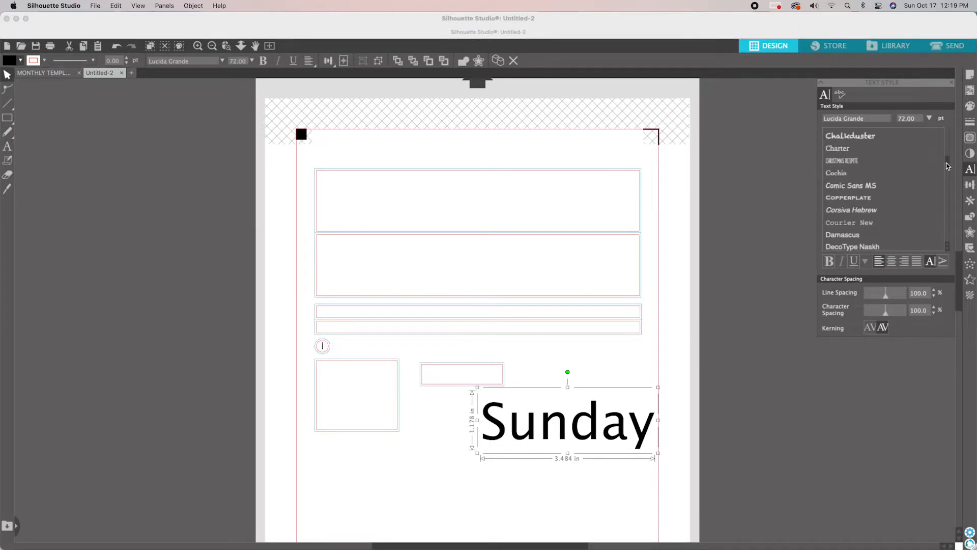
scroll(948, 168, "down", 2)
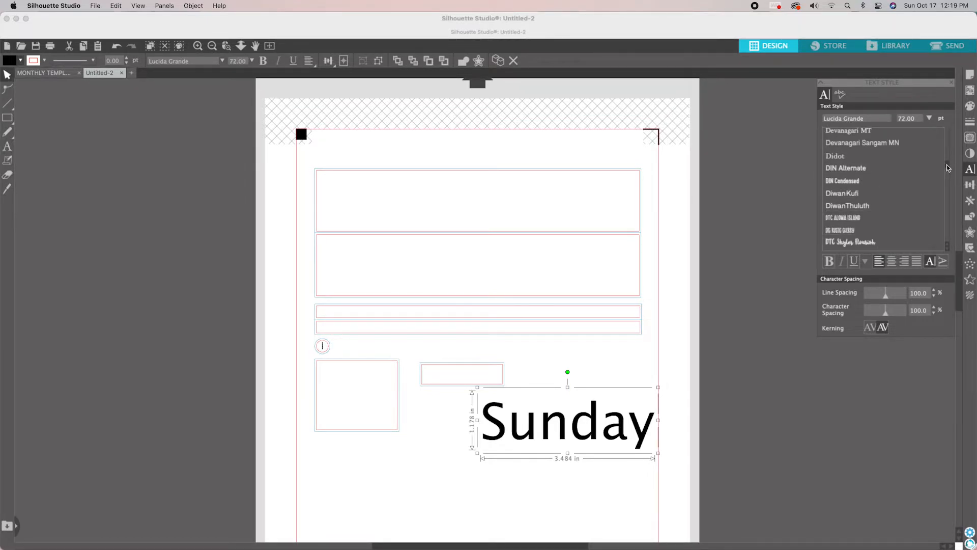
left_click(843, 230)
left_click(605, 436)
left_click(553, 422)
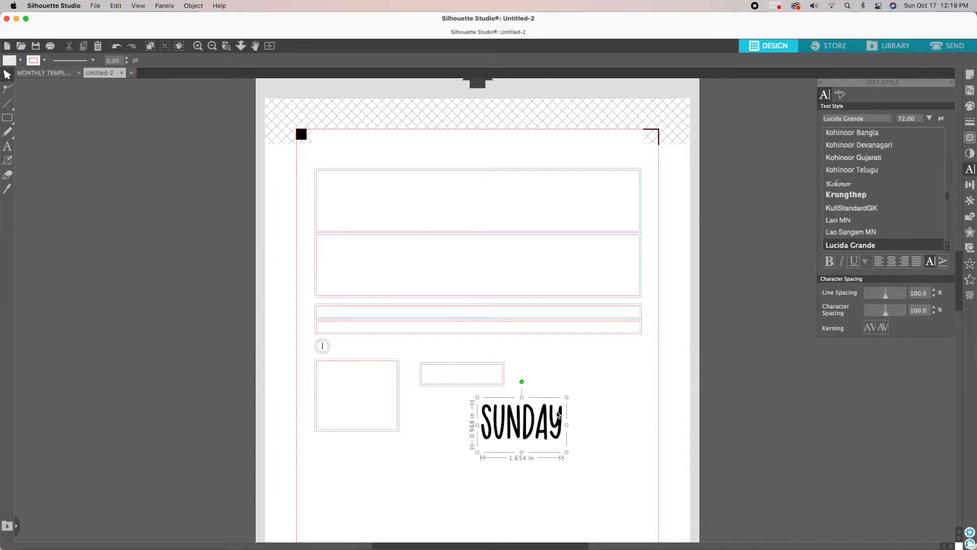
left_click_drag(568, 397, 512, 425)
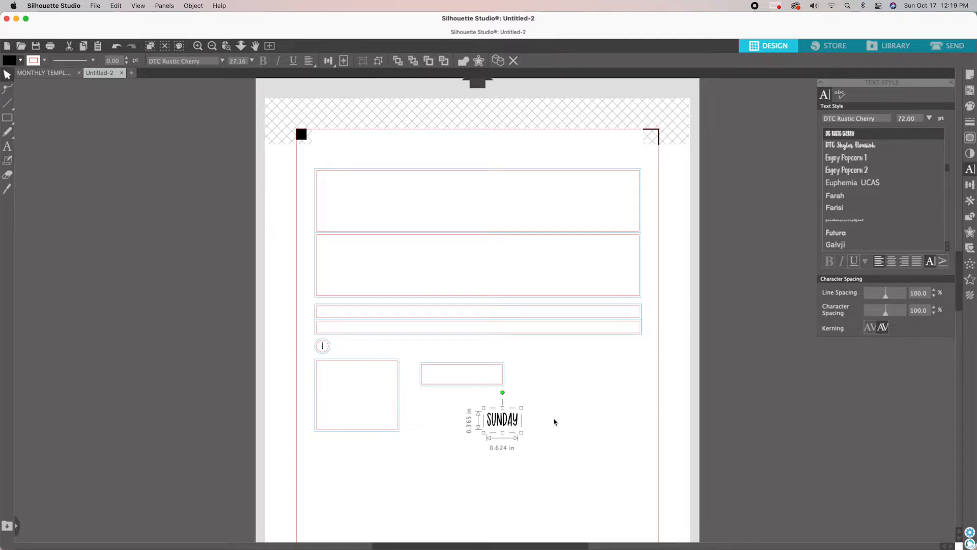
Step: Duplicate the red inner rectangle of the large outlined box and align the copy directly below the original
left_click(411, 442)
left_click(398, 430)
left_click(414, 441)
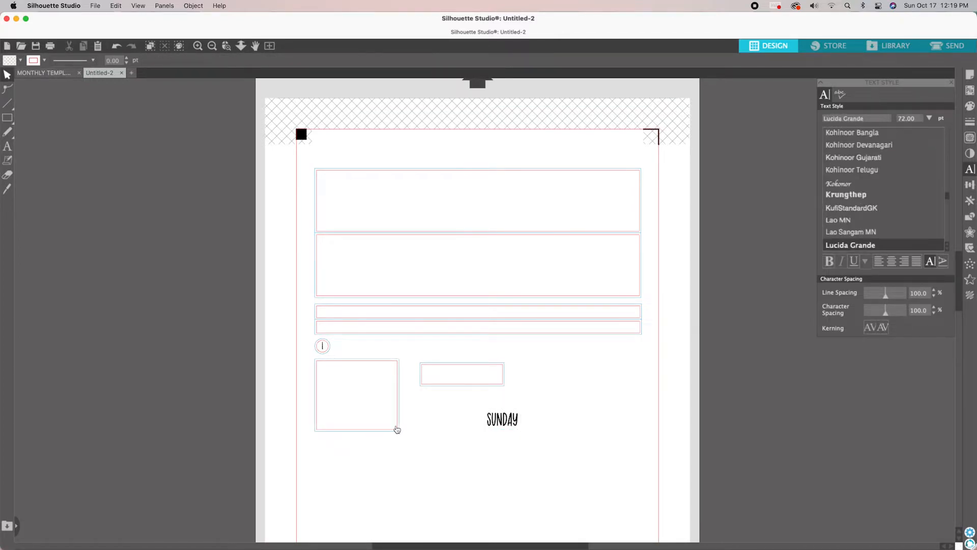
left_click(398, 428)
key("super+d")
left_click_drag(419, 436, 398, 499)
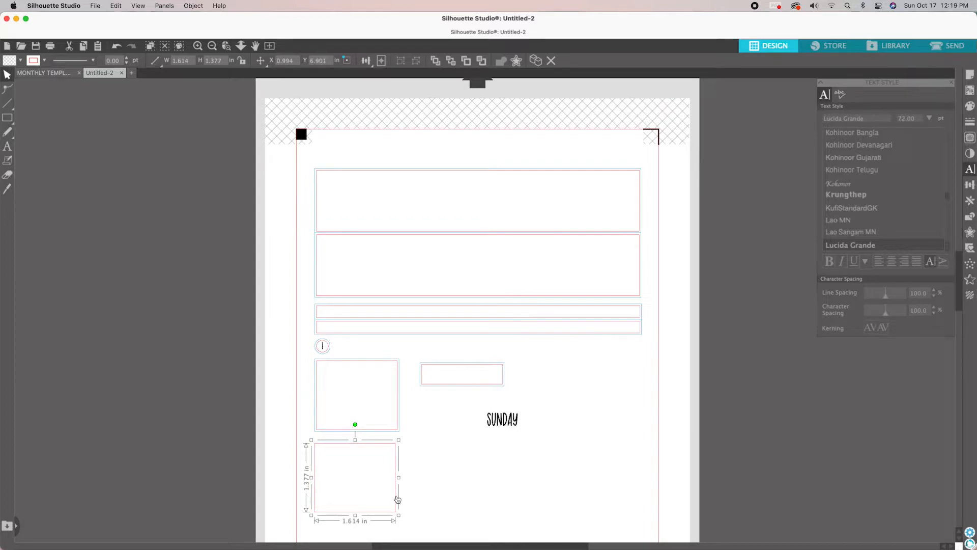
left_click(400, 497)
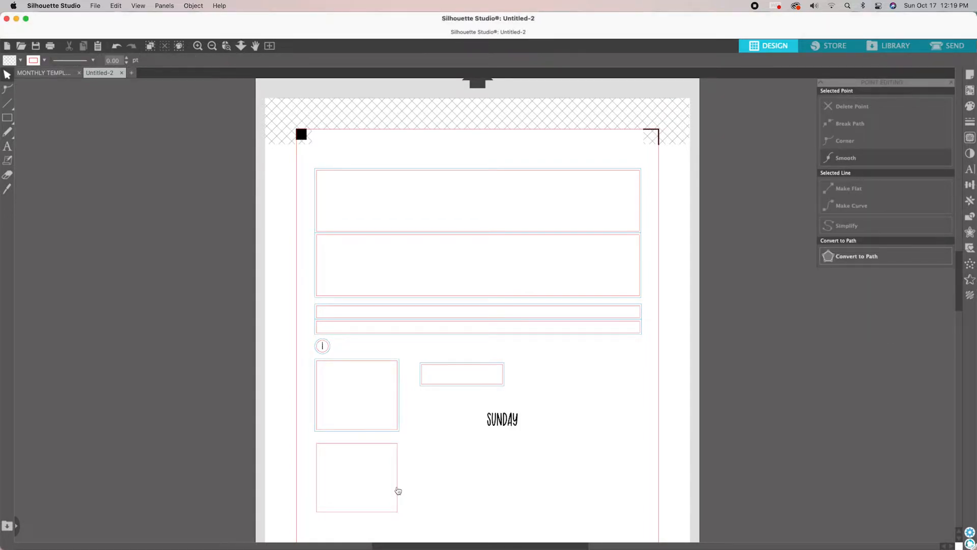
Step: Replicate the copied 1.614 by 1.377 in rectangle three times to the right, forming a row of four adjoining boxes
left_click(398, 490)
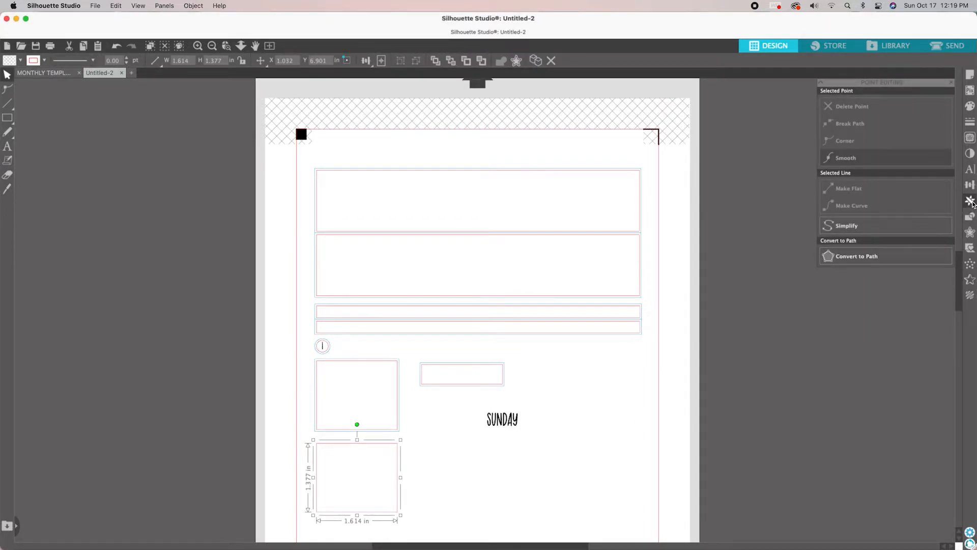
left_click(970, 201)
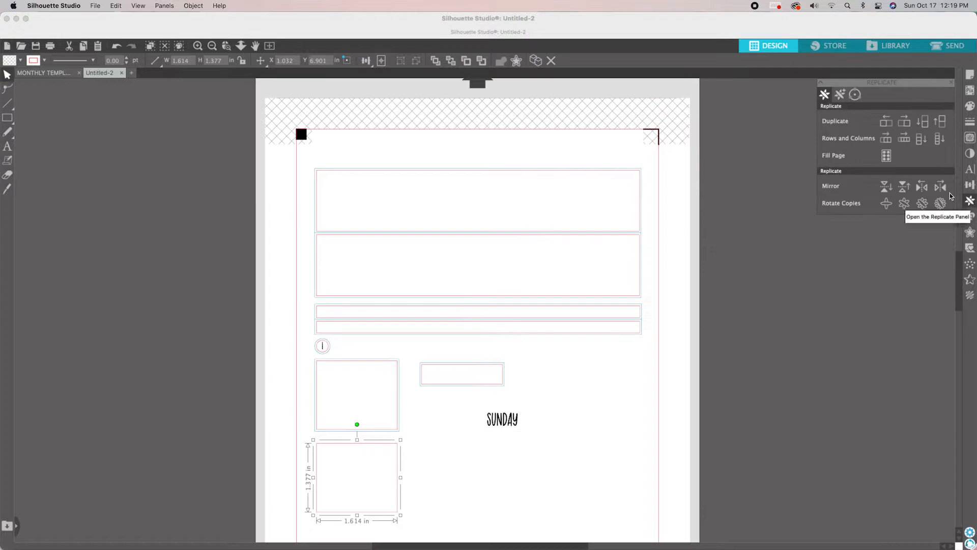
left_click(905, 130)
left_click(905, 130)
left_click(905, 130)
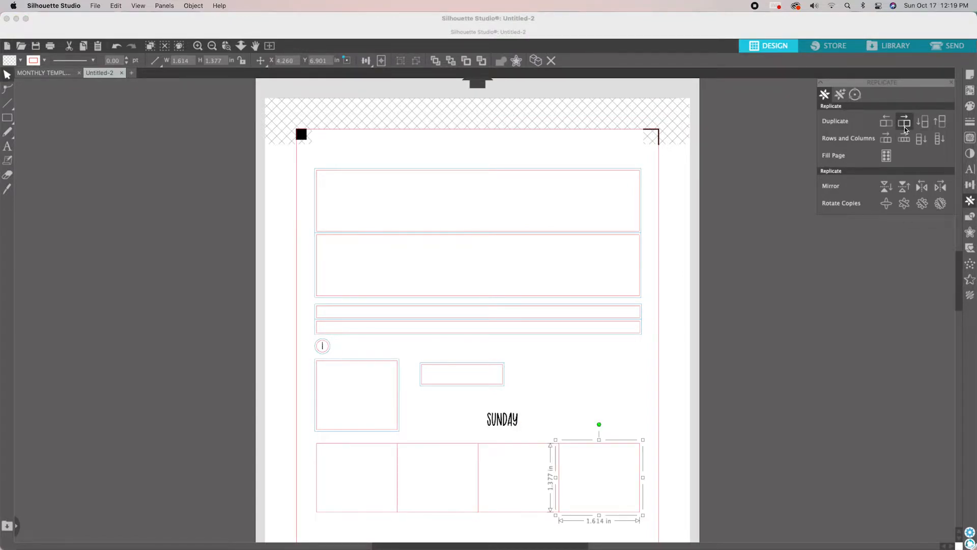
left_click(809, 402)
scroll(709, 425, "down", 3)
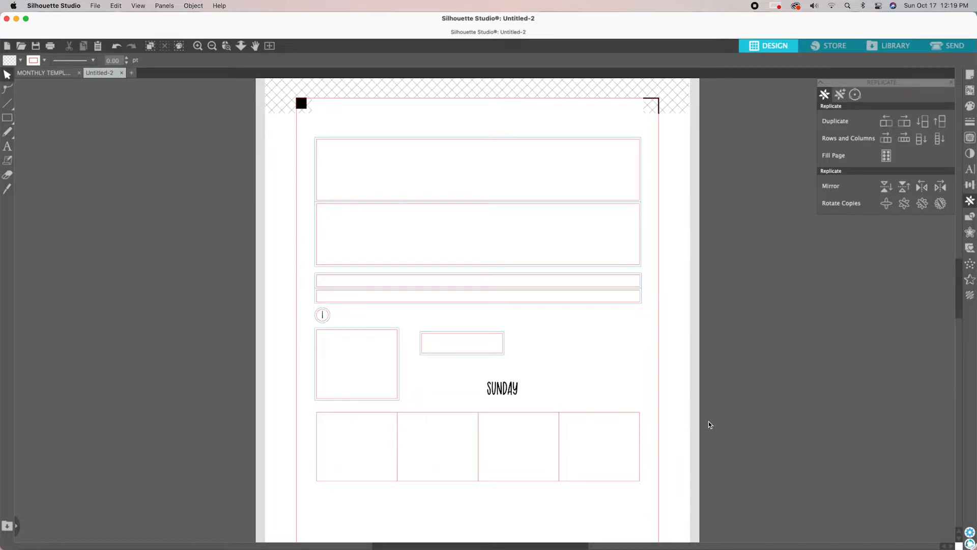
Step: Move the "Sunday" text to the bottom centre of the first box in the row and place a duplicate in the second box
left_click_drag(508, 383, 367, 473)
left_click(426, 497)
left_click(357, 469)
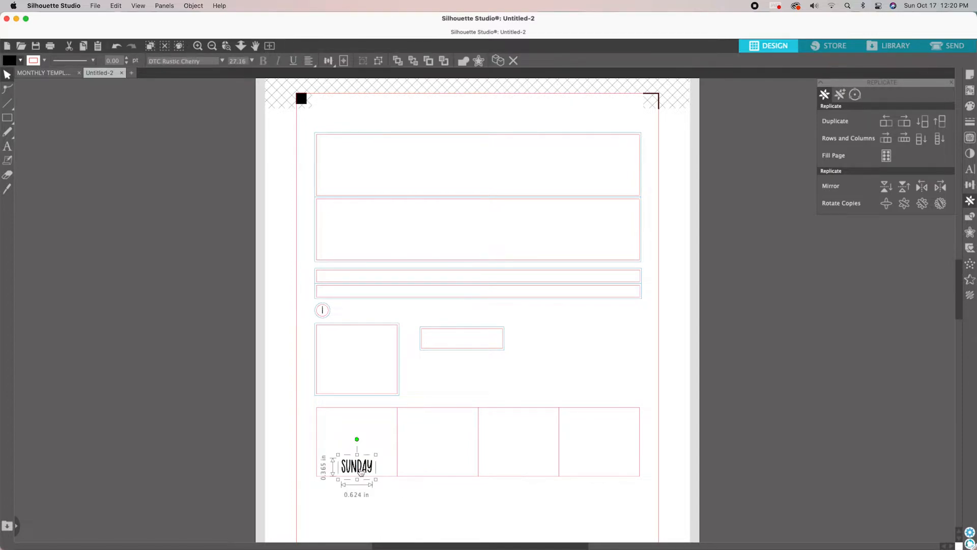
left_click(904, 122)
left_click(904, 123)
left_click_drag(388, 464, 441, 470)
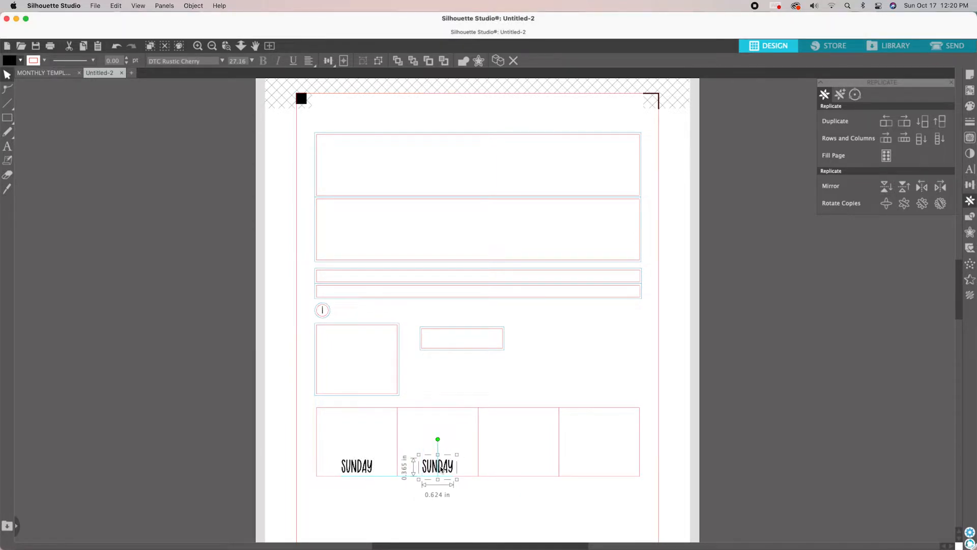
Step: Change the duplicated label in the second box to "MONDAY"
left_click(481, 495)
double_click(438, 466)
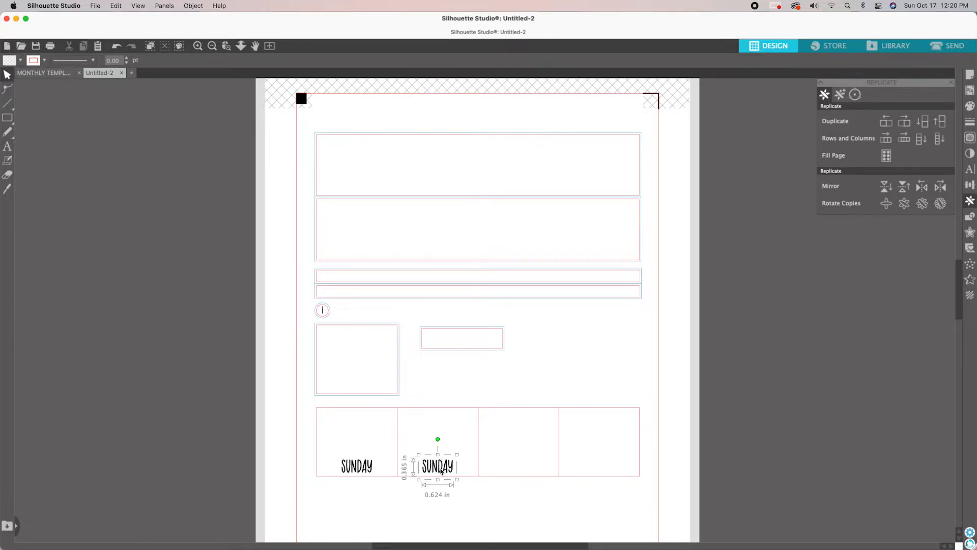
key("super+a")
type("M")
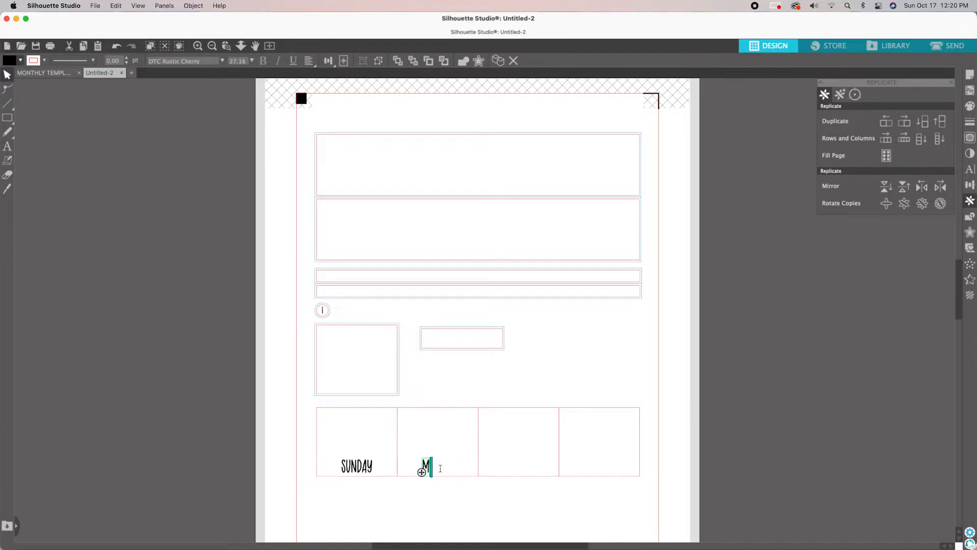
type("ONDAY")
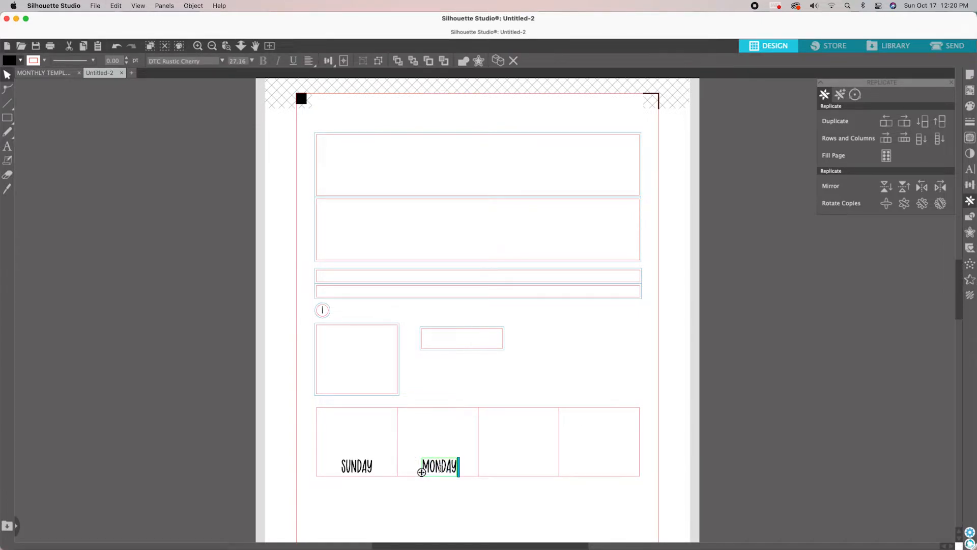
left_click(473, 499)
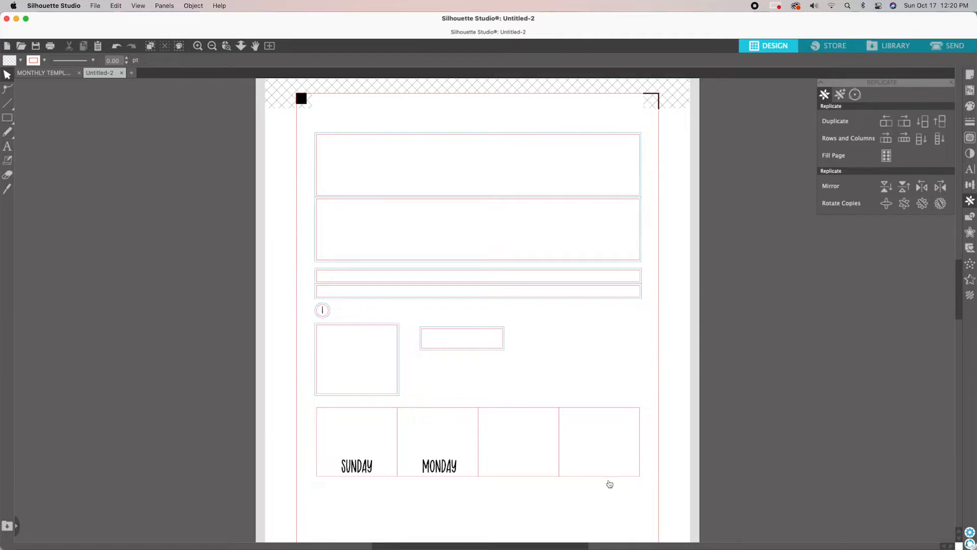
Step: In the MONTHLY TEMPLATE 2 copy document, replace "OCTOBER" with "DECEMBER" in the lower section's vertical monthly title
left_click(69, 76)
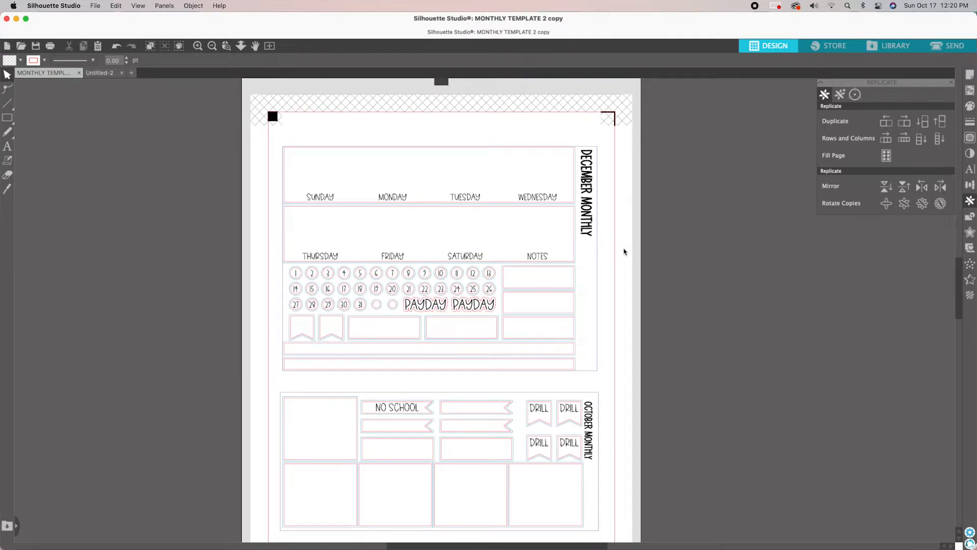
double_click(588, 427)
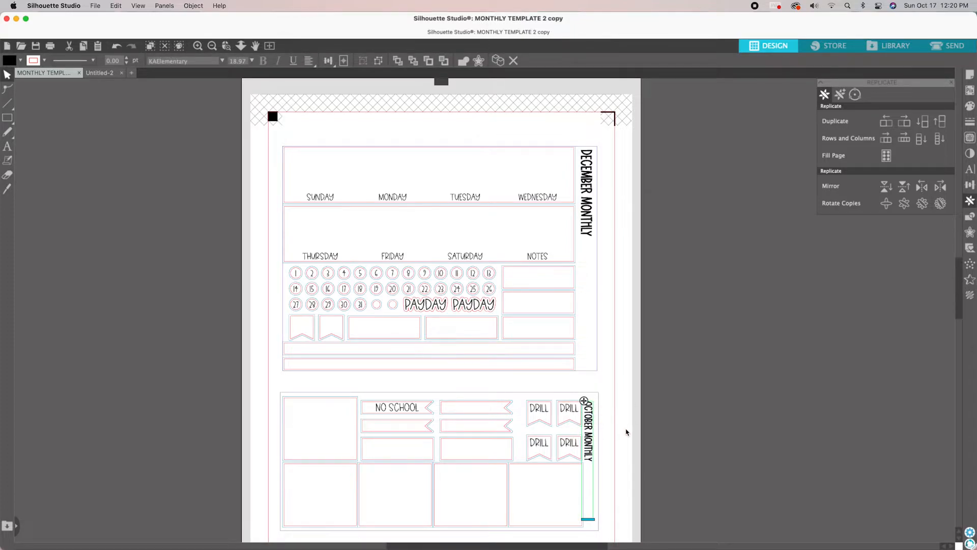
key("BackSpace")
key("BackSpace")
key("BackSpace")
key("BackSpace")
key("BackSpace")
key("BackSpace")
key("BackSpace")
key("BackSpace")
type("DECEMBER")
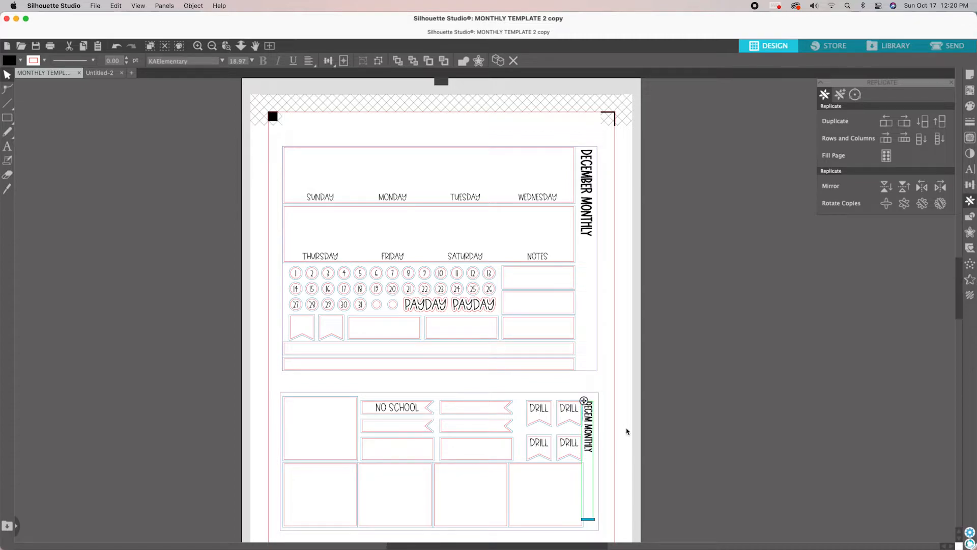
left_click(727, 424)
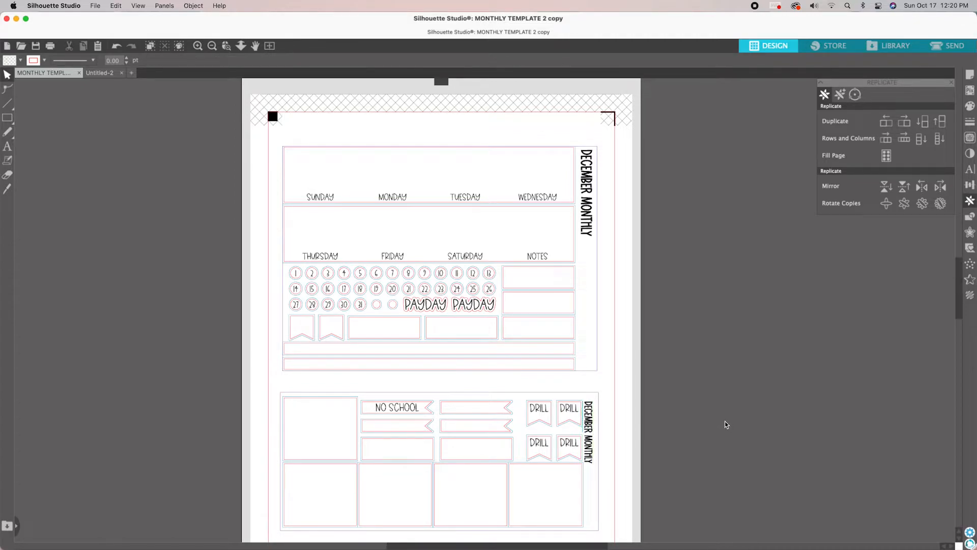
left_click(590, 412)
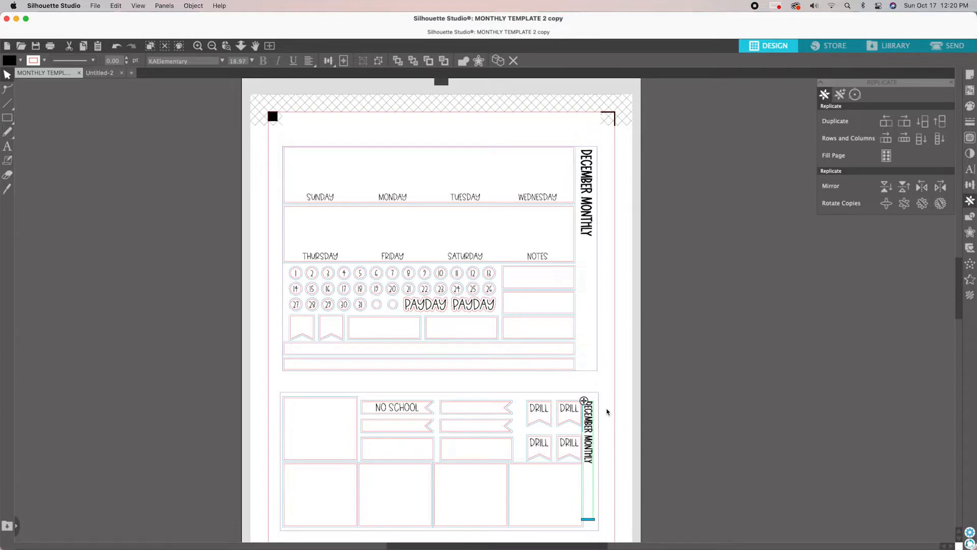
left_click(7, 118)
left_click_drag(108, 146, 469, 430)
left_click(9, 77)
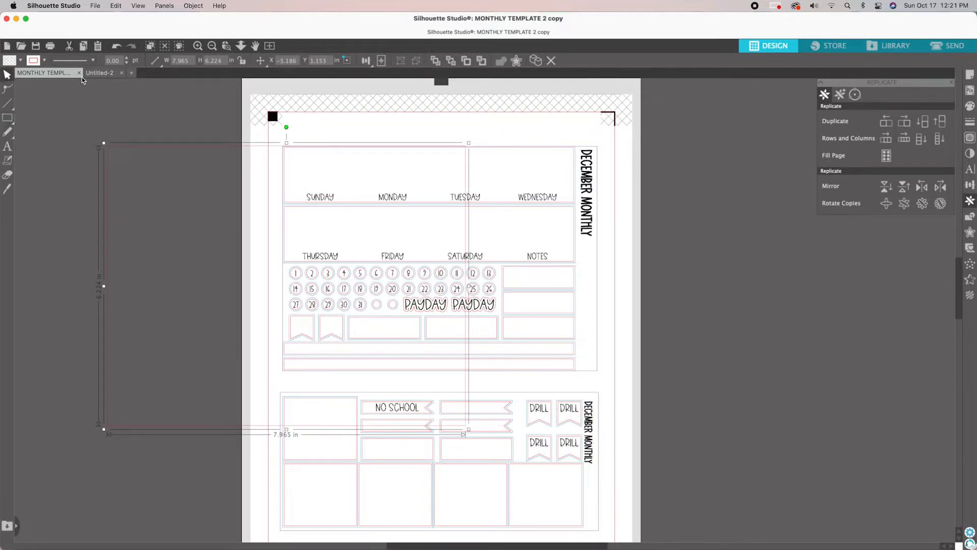
left_click(44, 61)
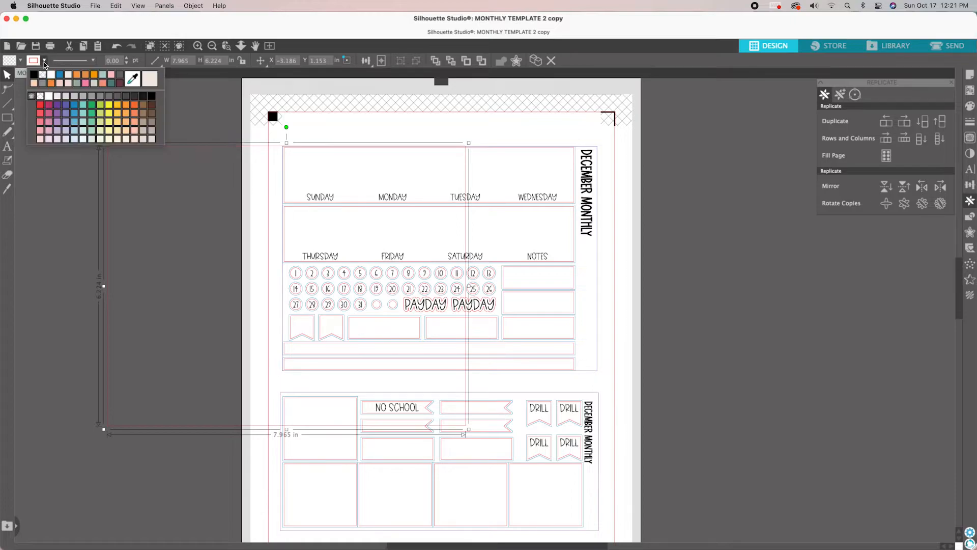
left_click(59, 108)
left_click(147, 147)
left_click(160, 146)
key("Delete")
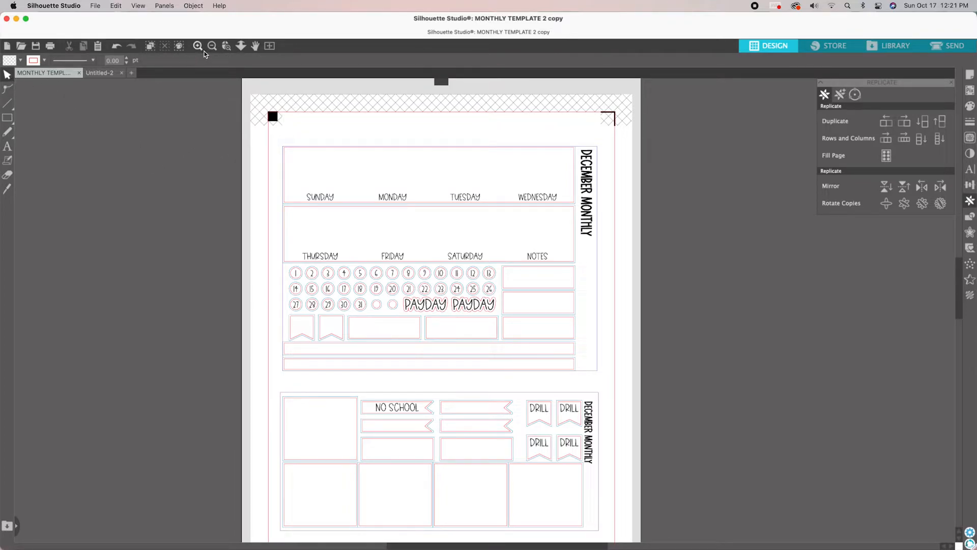
Step: Fill the blue offset rectangles around both wide weekday boxes with the dark floral 105-BerryMerry pattern from the library
left_click(198, 46)
scroll(325, 240, "up", 3)
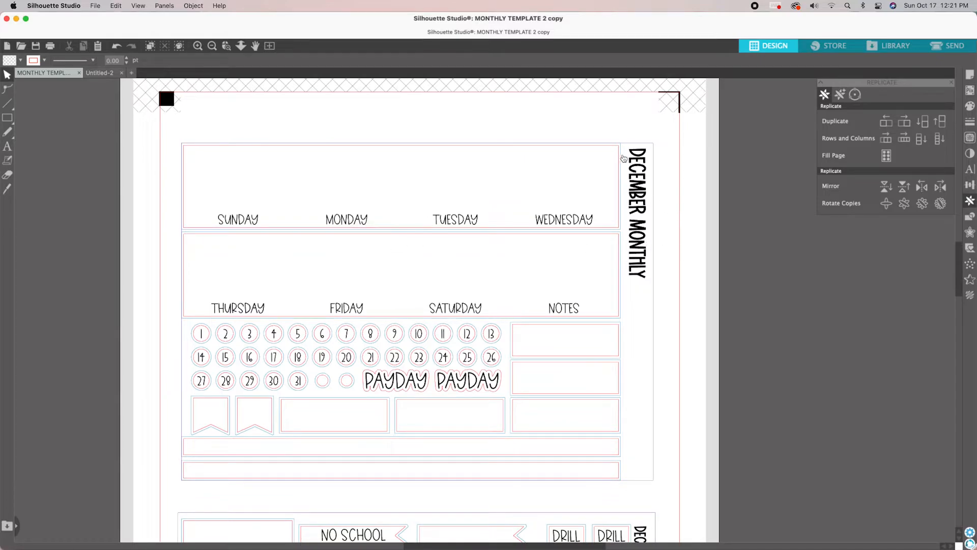
left_click(623, 159)
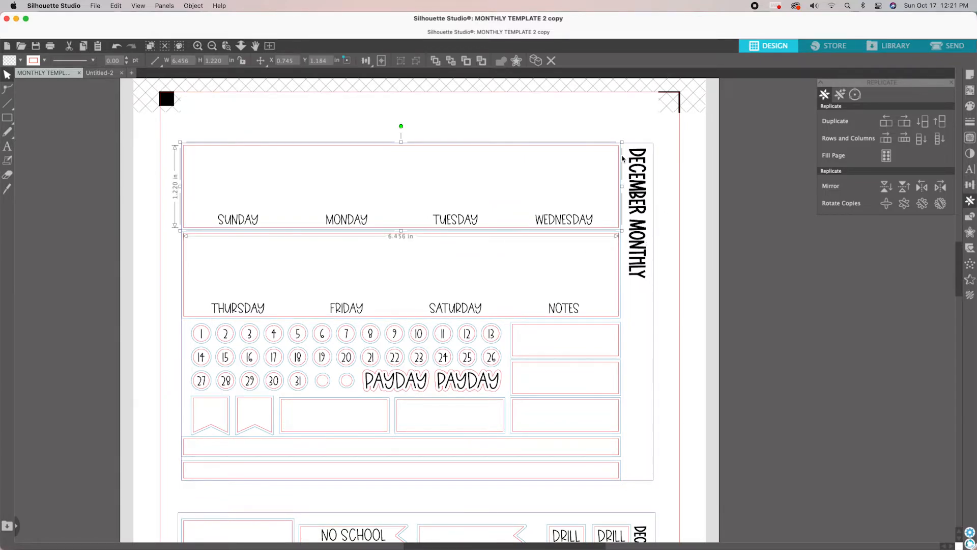
left_click(757, 161)
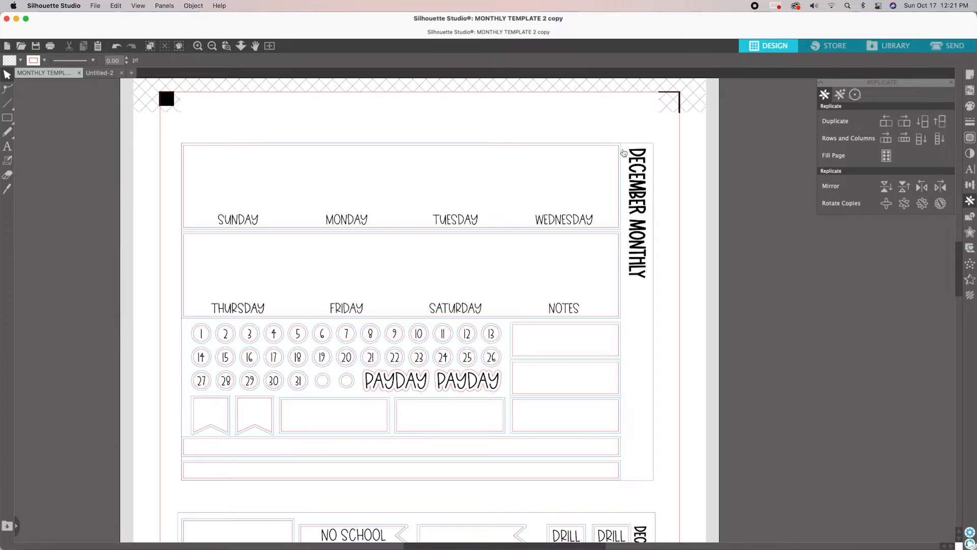
left_click(624, 152)
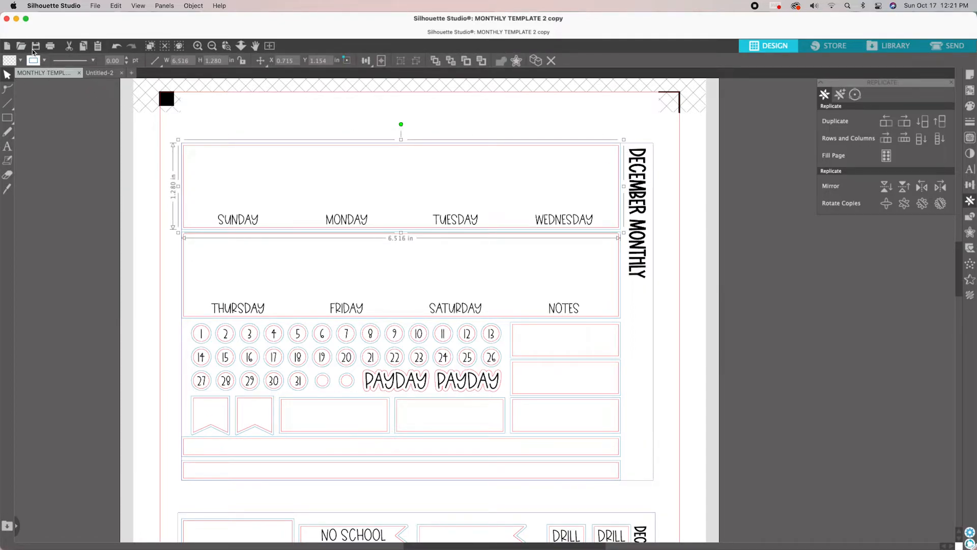
left_click(624, 315, "shift")
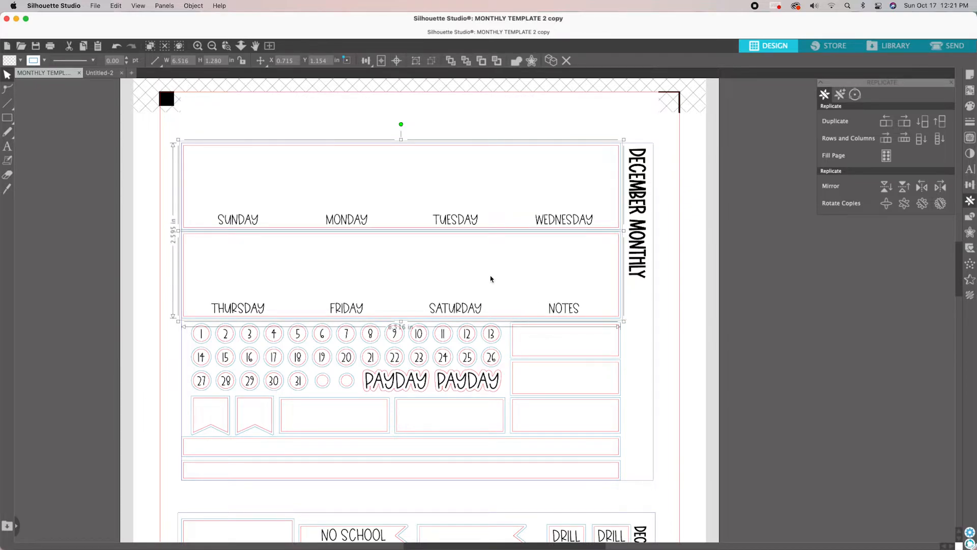
left_click(898, 49)
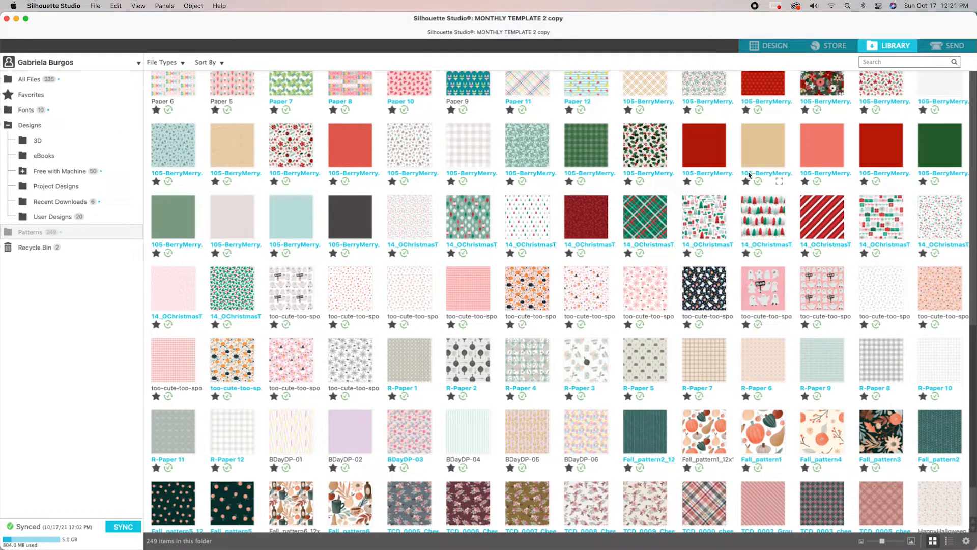
scroll(695, 162, "up", 5)
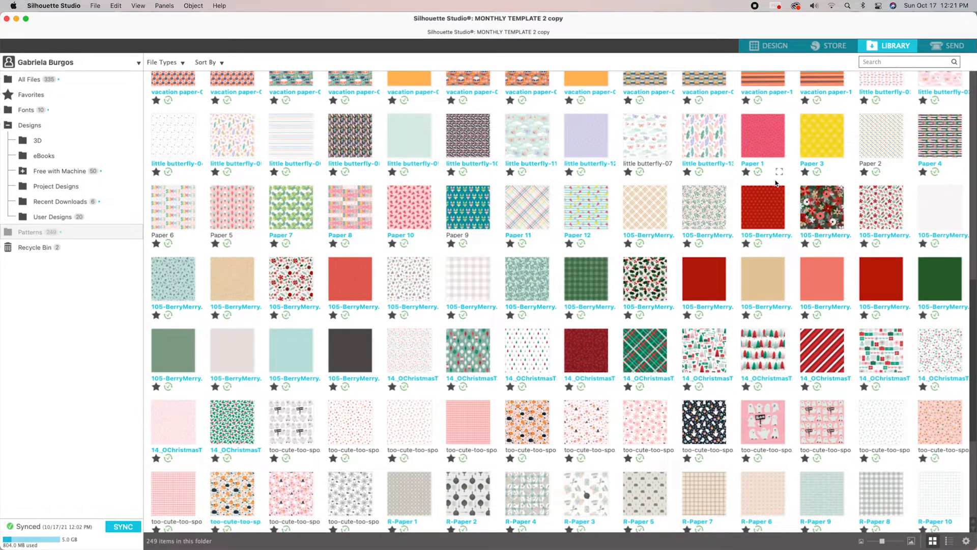
left_click(825, 216)
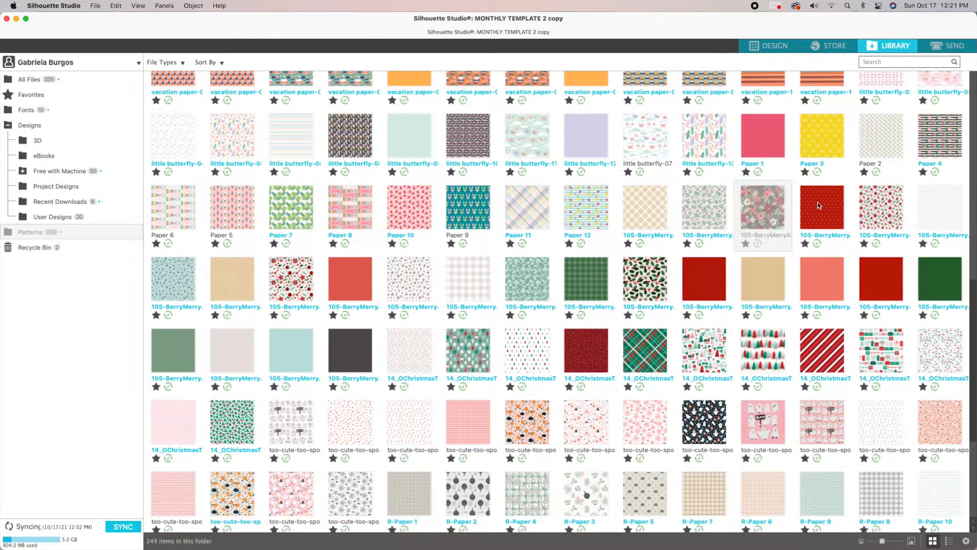
left_click(771, 47)
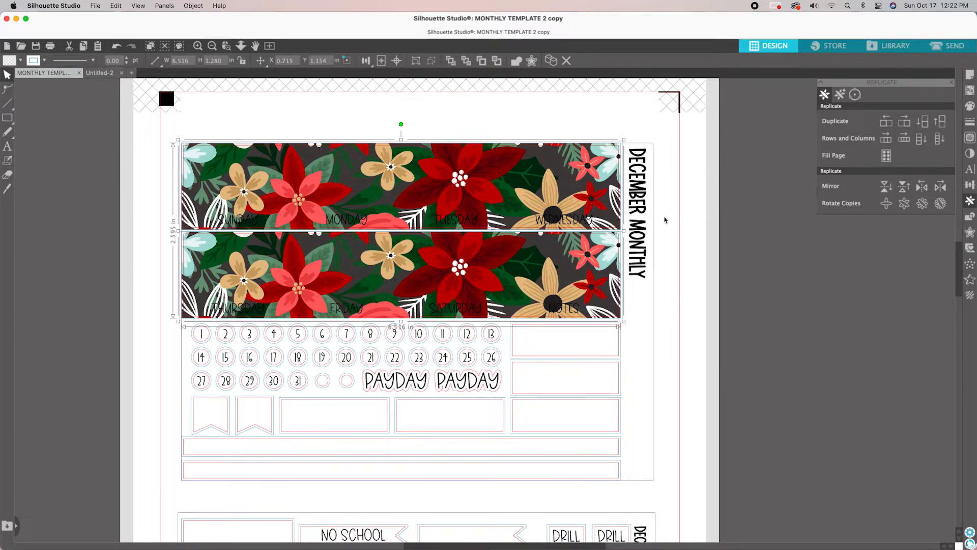
Step: Pan the floral fill pattern inside the two weekday boxes so that the pink flower sits near their centre
left_click(212, 47)
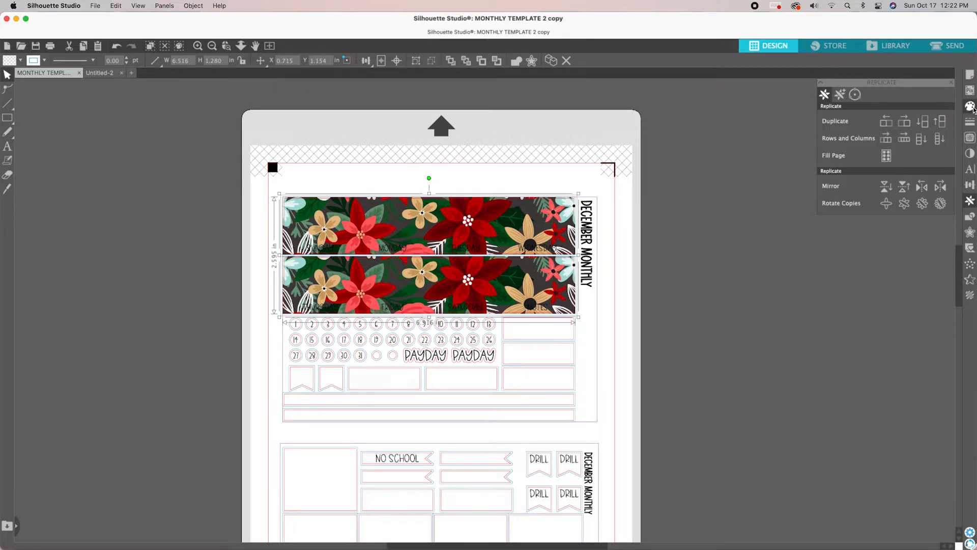
left_click(971, 107)
left_click(857, 95)
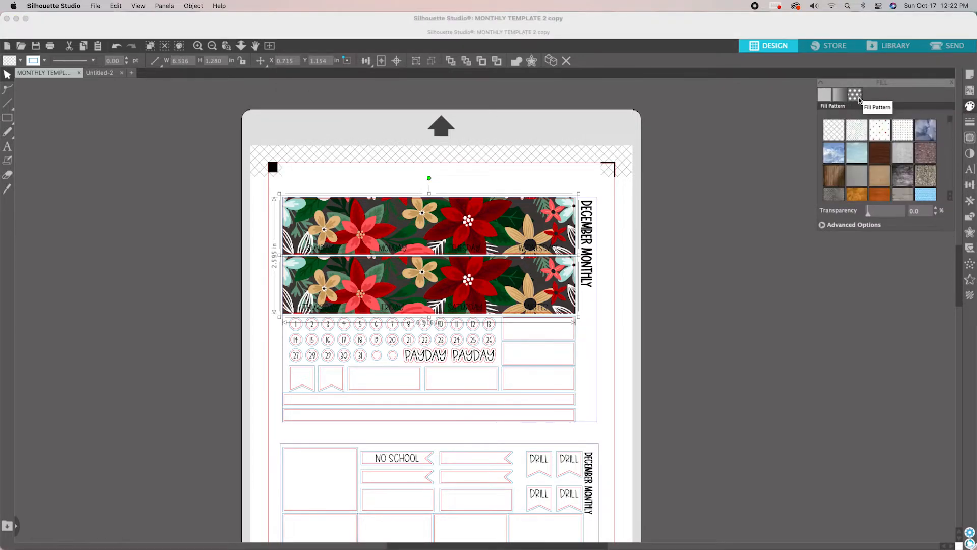
left_click(823, 225)
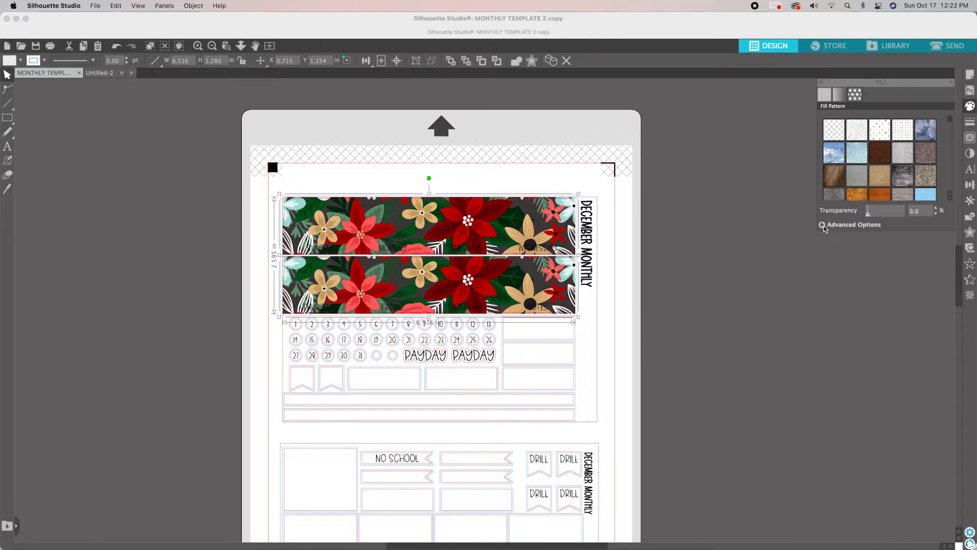
left_click(832, 374)
left_click_drag(429, 256, 445, 234)
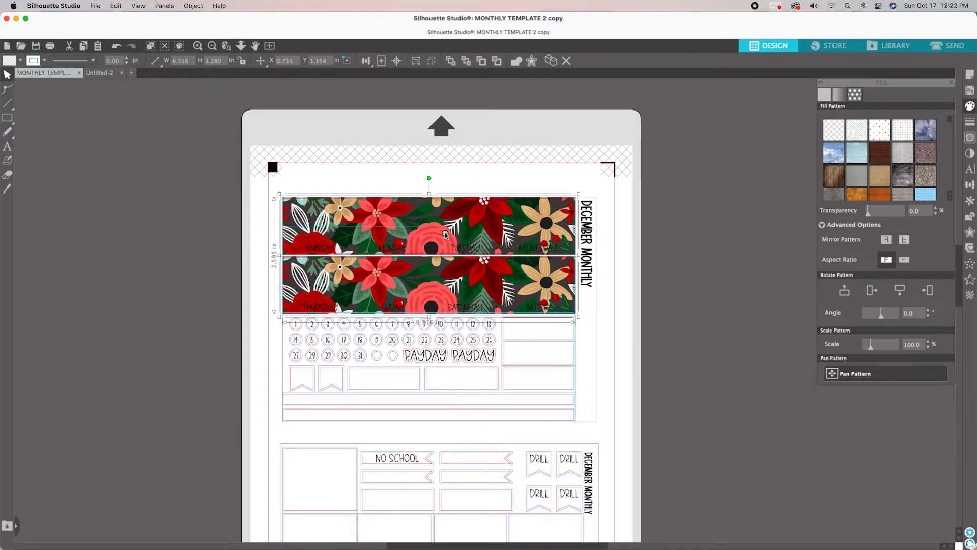
left_click(637, 325)
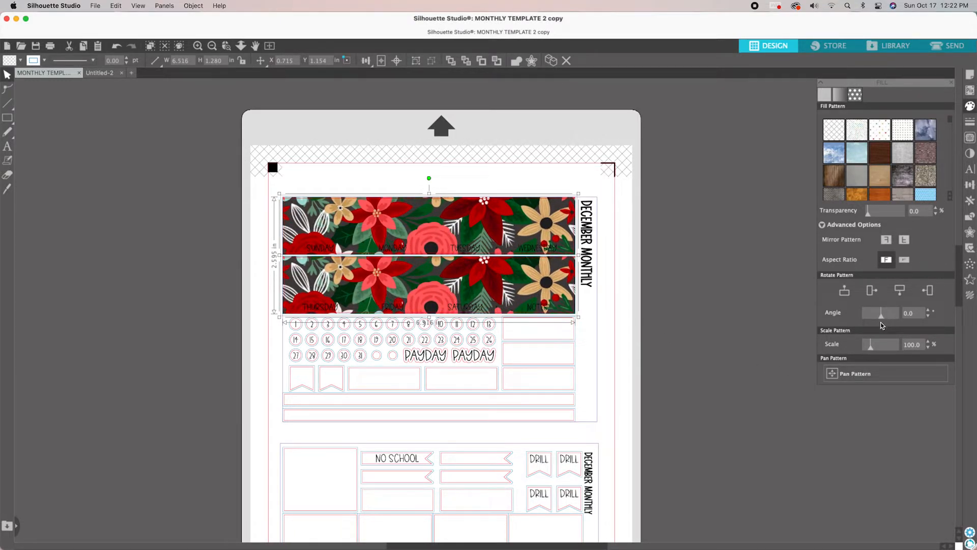
Step: Scale the dark floral fill pattern in both wide weekday boxes to 34%
left_click_drag(870, 346, 868, 352)
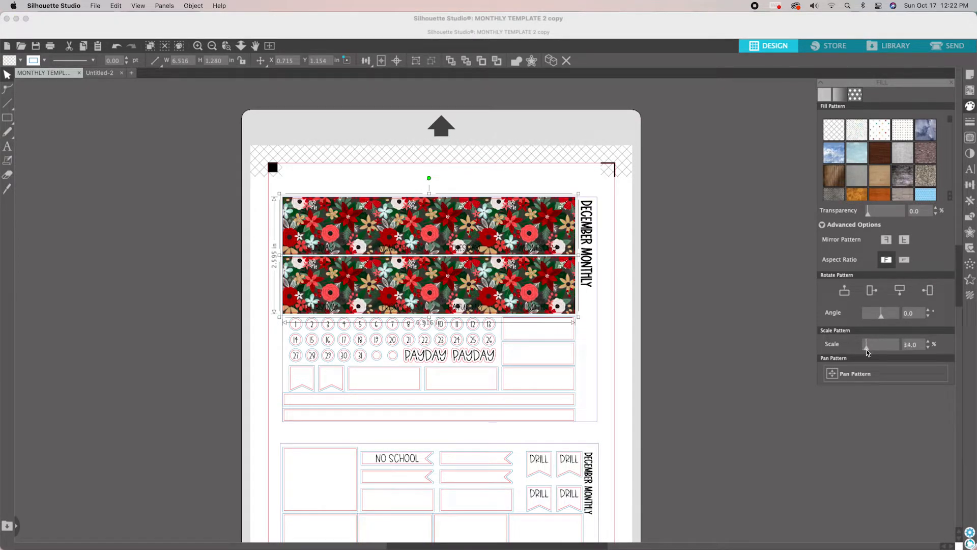
left_click(703, 336)
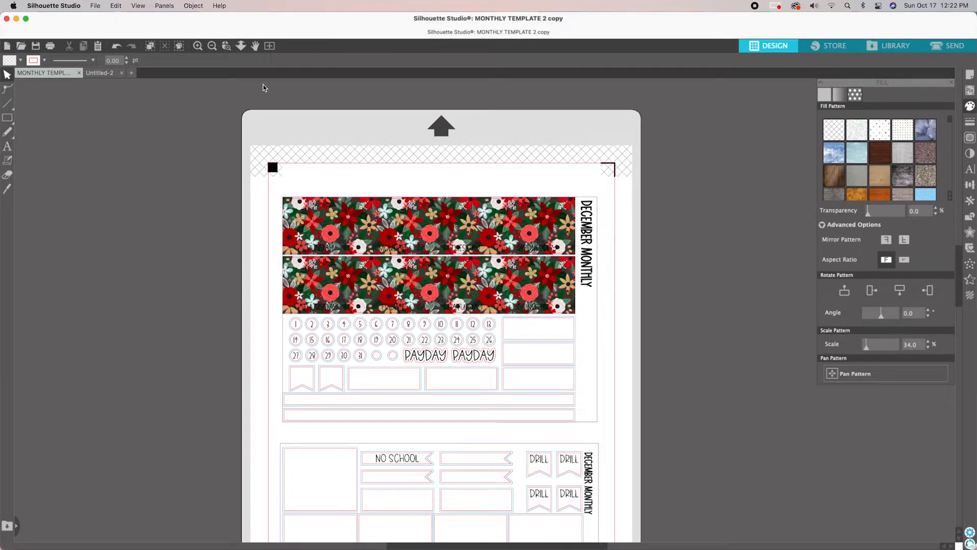
Step: Examine how the scaled floral pattern looks on the whole sheet and behind the weekday labels
left_click(212, 47)
left_click(211, 47)
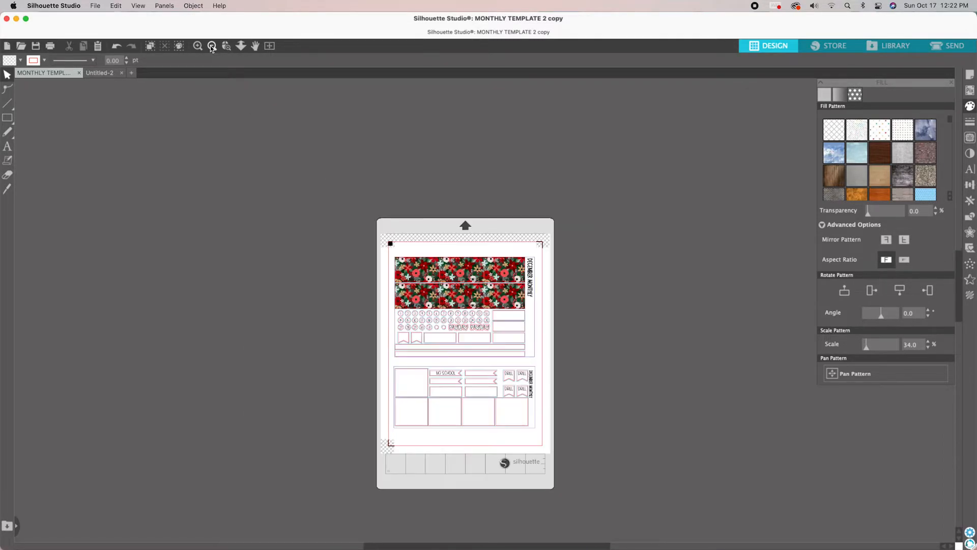
left_click(212, 46)
left_click(197, 46)
left_click(197, 46)
left_click(197, 47)
left_click(198, 46)
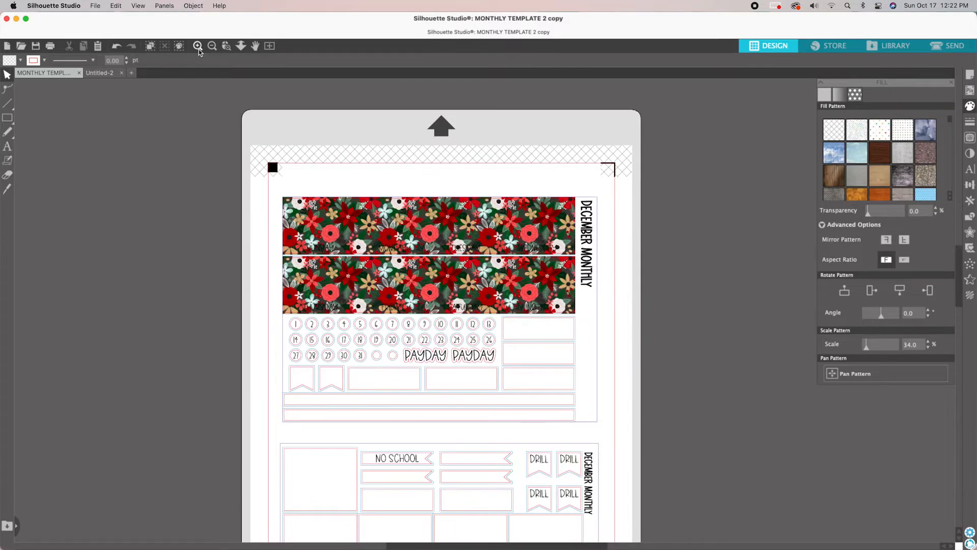
left_click(199, 49)
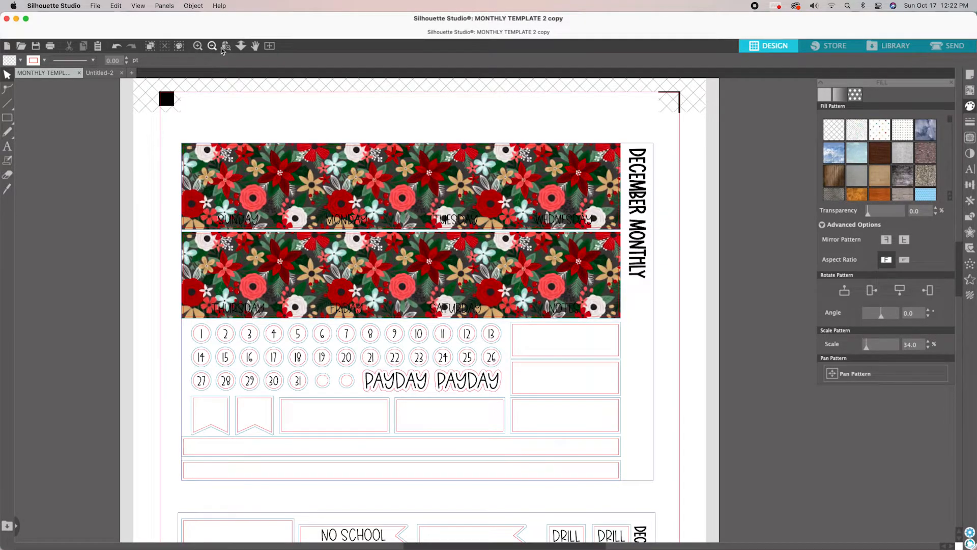
left_click(254, 46)
left_click_drag(363, 182, 410, 184)
key("v")
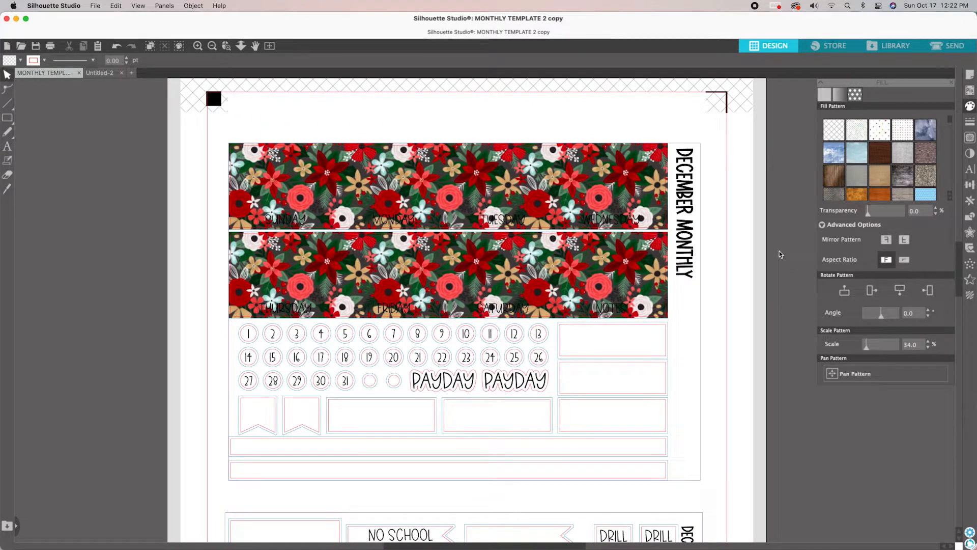
left_click(546, 221)
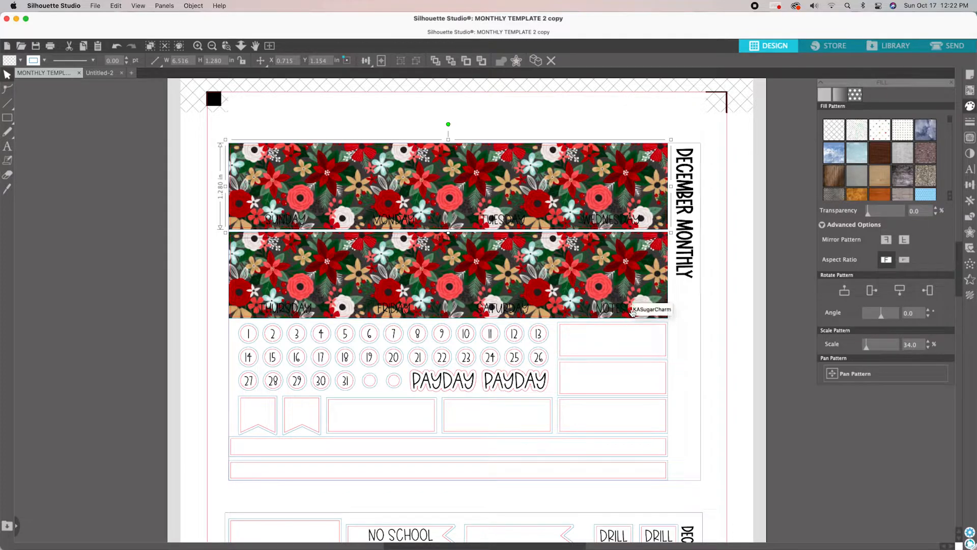
left_click(684, 304)
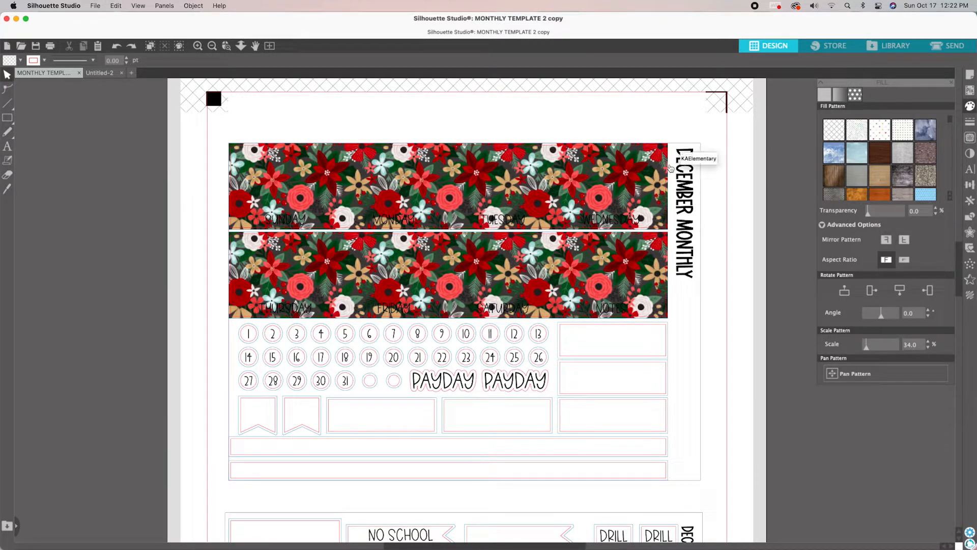
Step: Clear the floral pattern fill from both wide weekday boxes
left_click(482, 208)
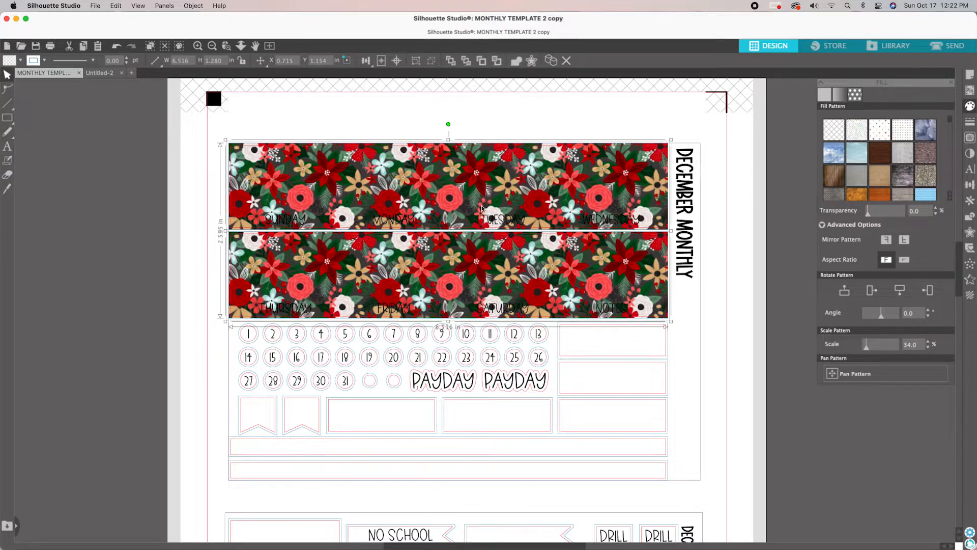
left_click(20, 61)
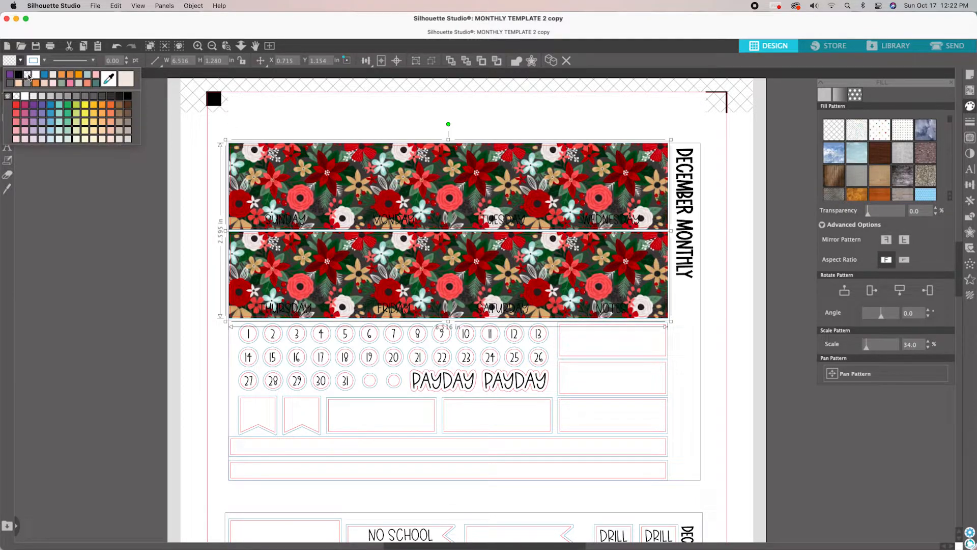
left_click(29, 75)
left_click(101, 161)
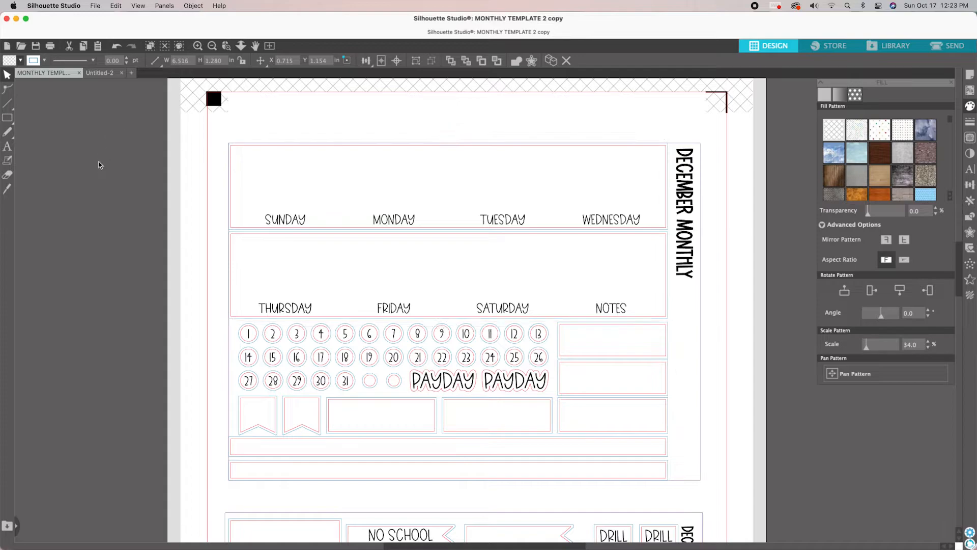
Step: Fill the narrow label strips behind both rows of weekday names with white
left_click(255, 215)
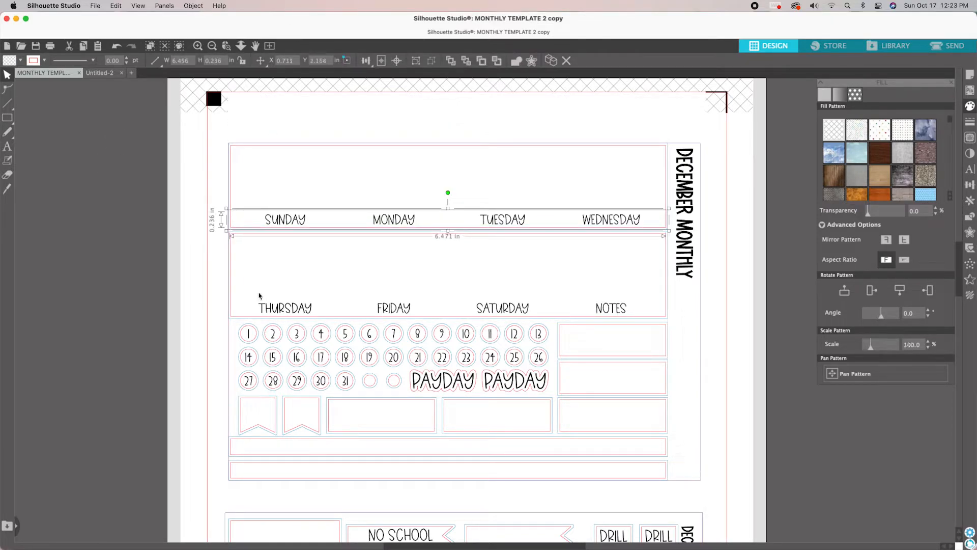
left_click(253, 306, "shift")
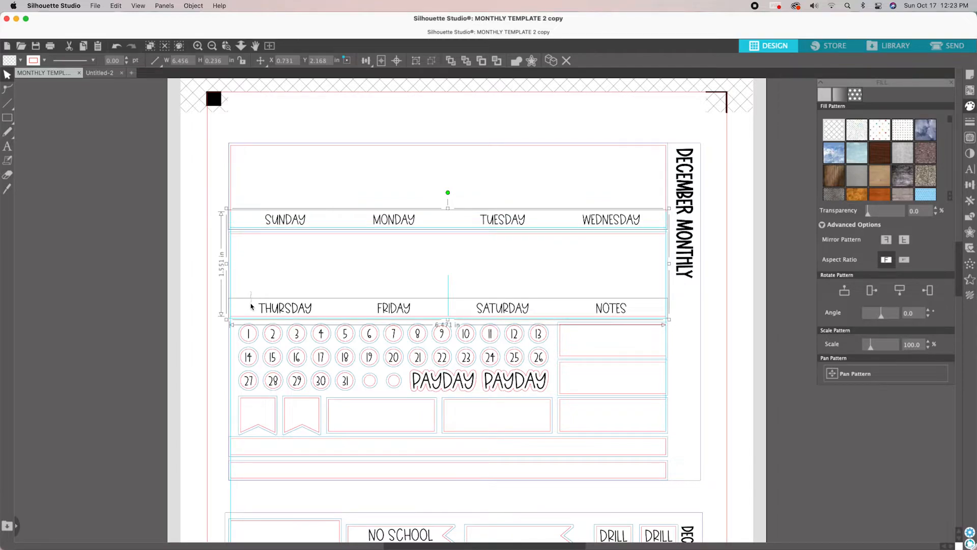
left_click(21, 61)
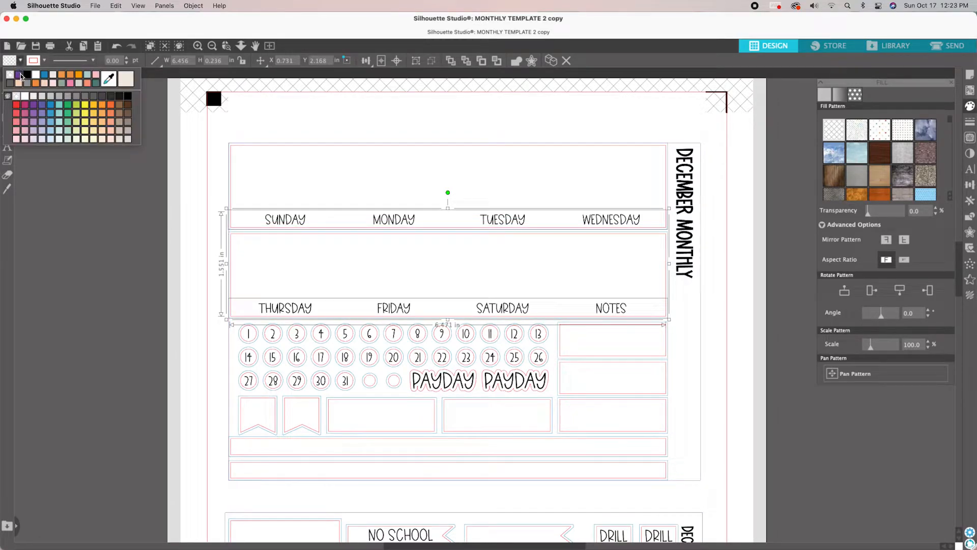
left_click(36, 78)
left_click(107, 145)
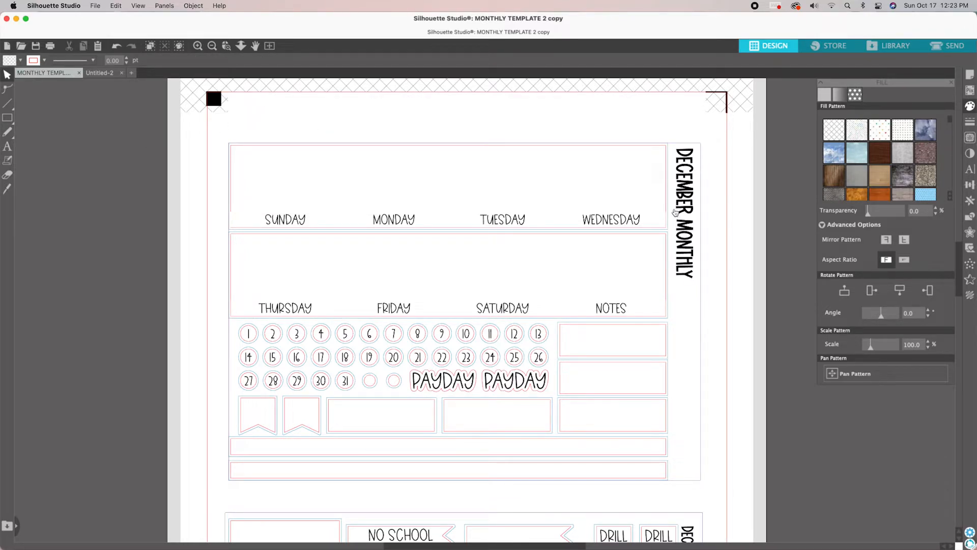
Step: Fill both wide weekday boxes with the white-background floral 105-BerryMerry pattern from the library and scale it to 35%
left_click(672, 208)
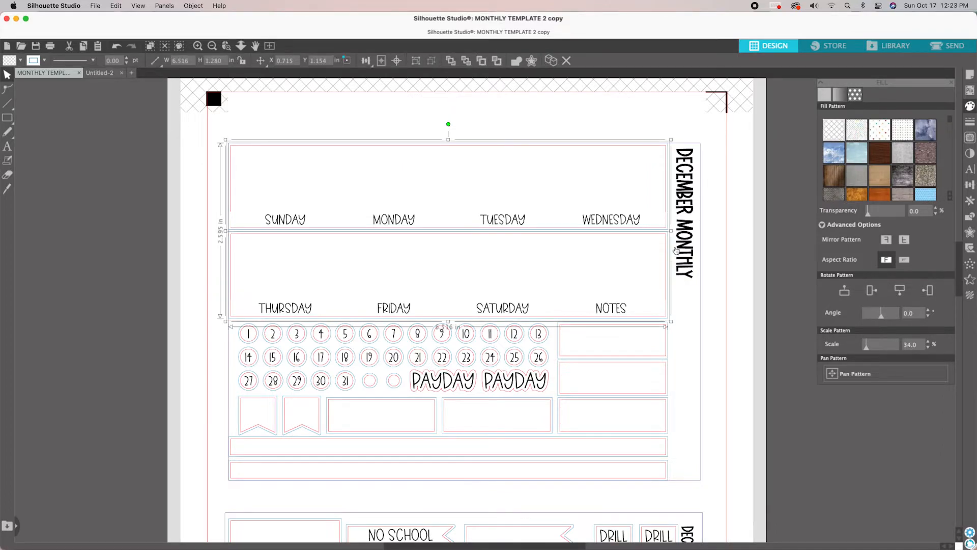
left_click(894, 50)
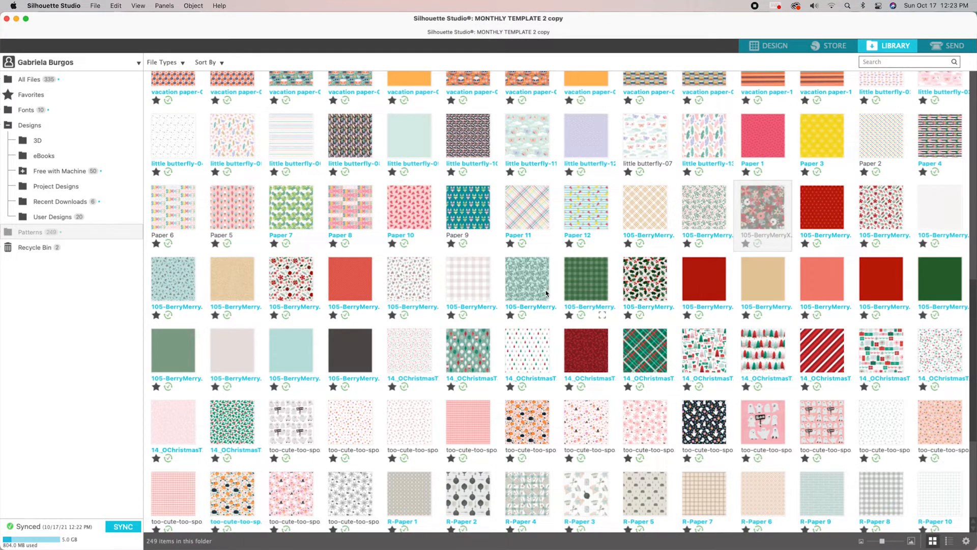
left_click(301, 269)
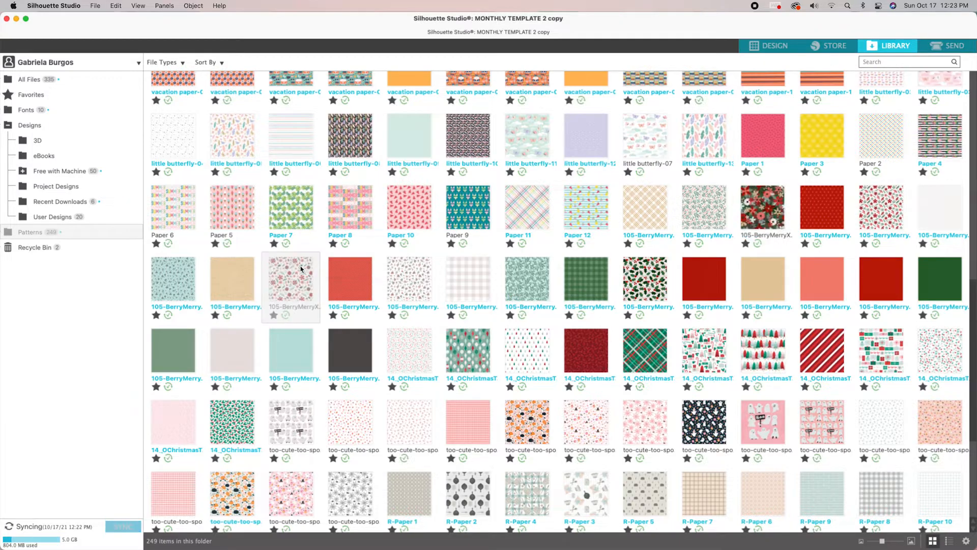
left_click(774, 45)
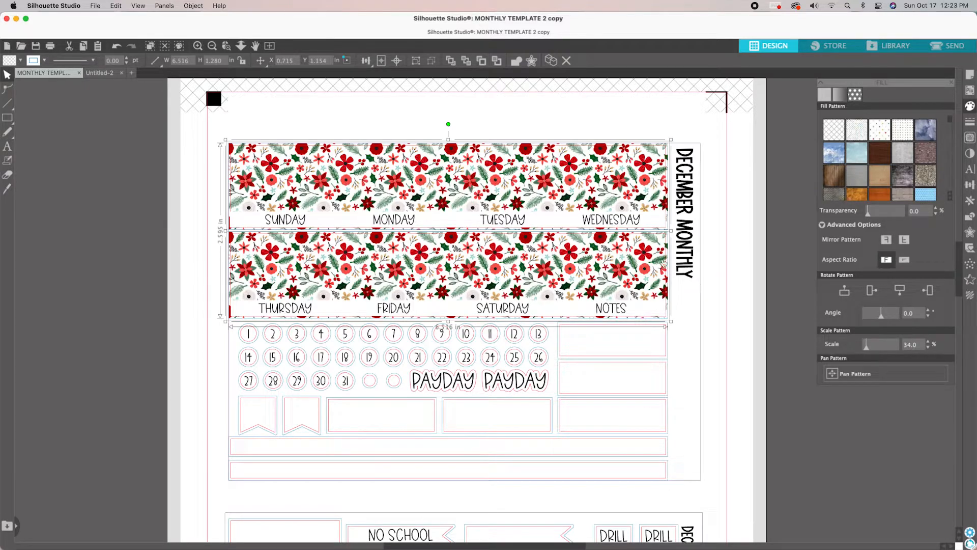
left_click_drag(867, 346, 866, 351)
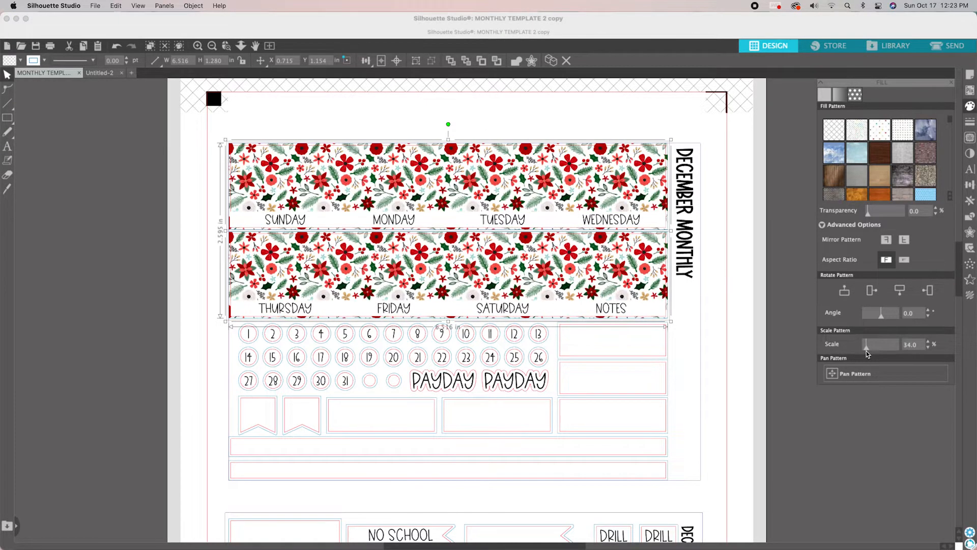
left_click(929, 342)
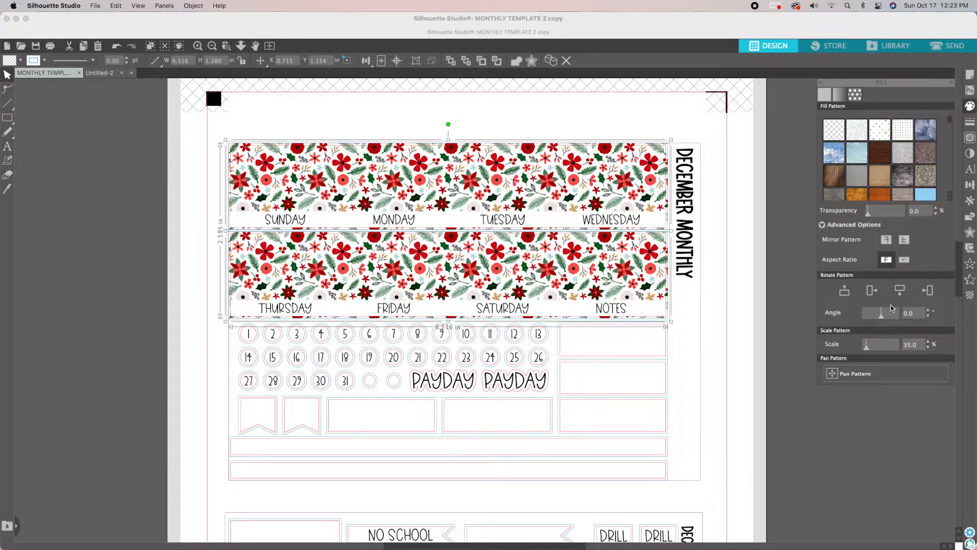
Step: Replace the fill of both wide weekday boxes with the dark floral 105-BerryMerry pattern from the library
left_click(886, 47)
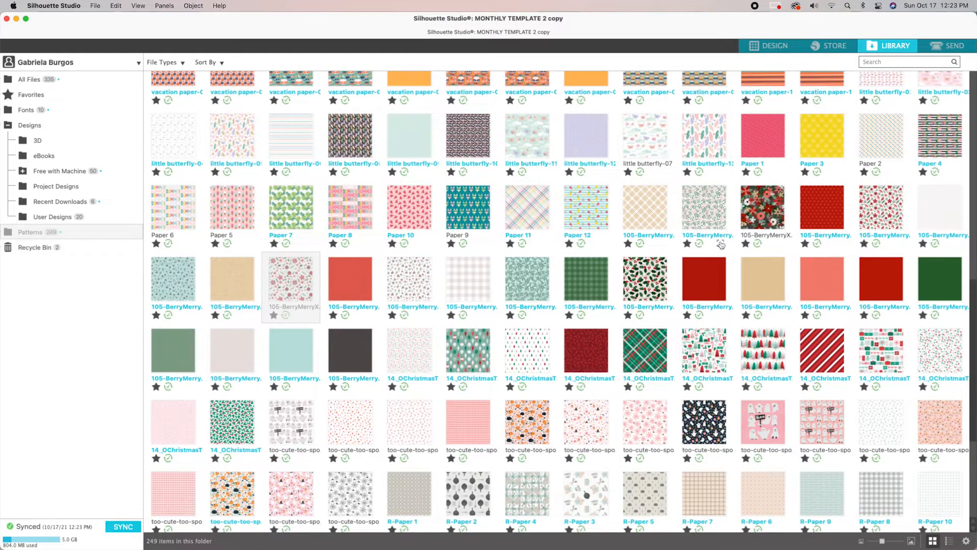
left_click(768, 50)
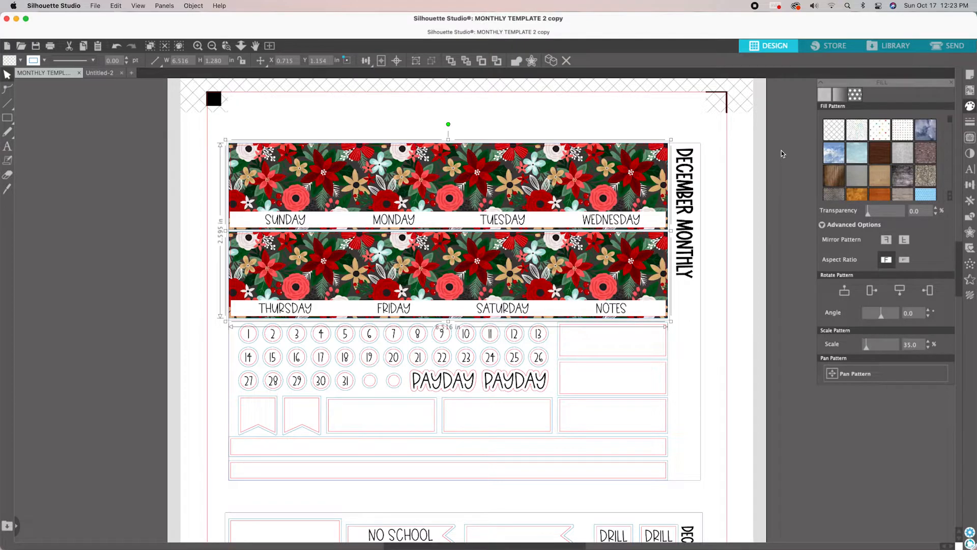
left_click(782, 226)
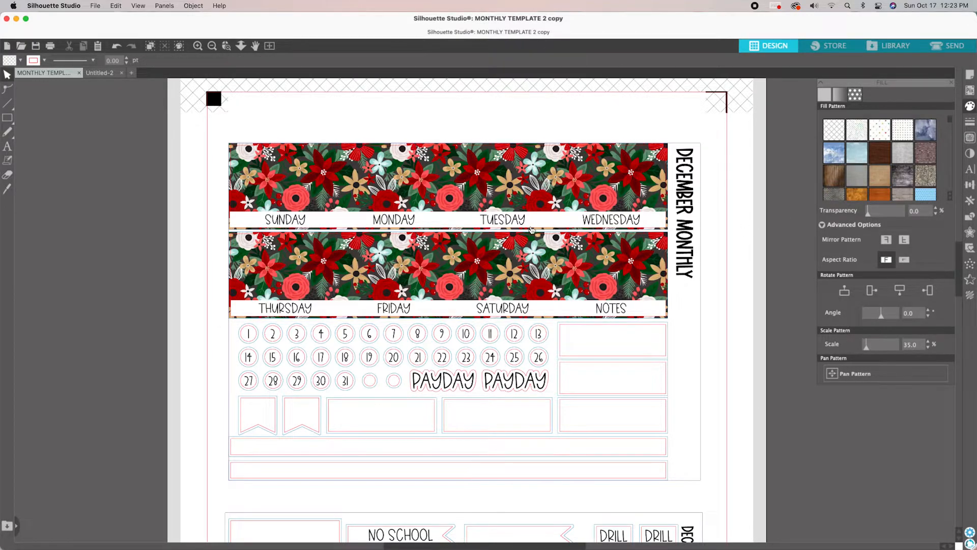
Step: Try filling both weekday label strips with a green sampled from the floral pattern's leaves, and undo it
left_click(550, 223)
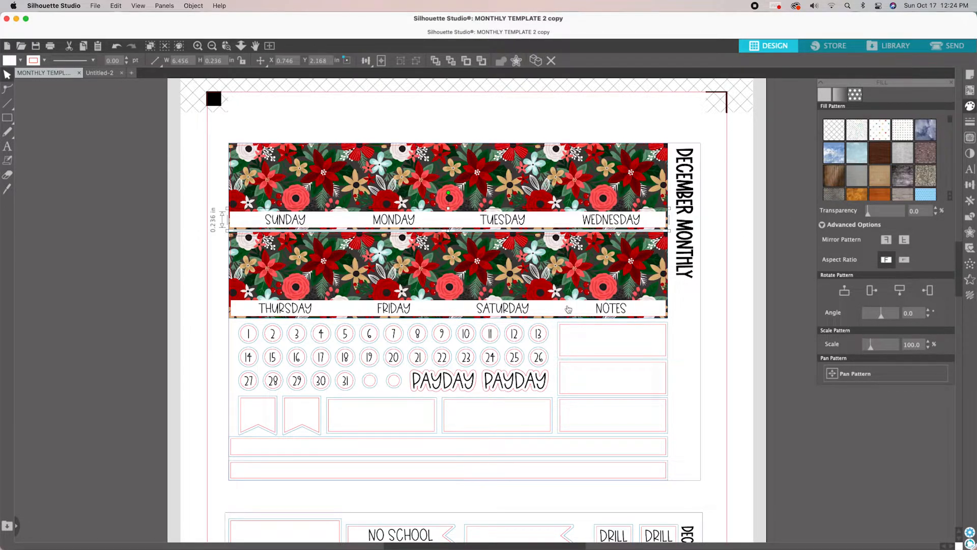
left_click(562, 304, "shift")
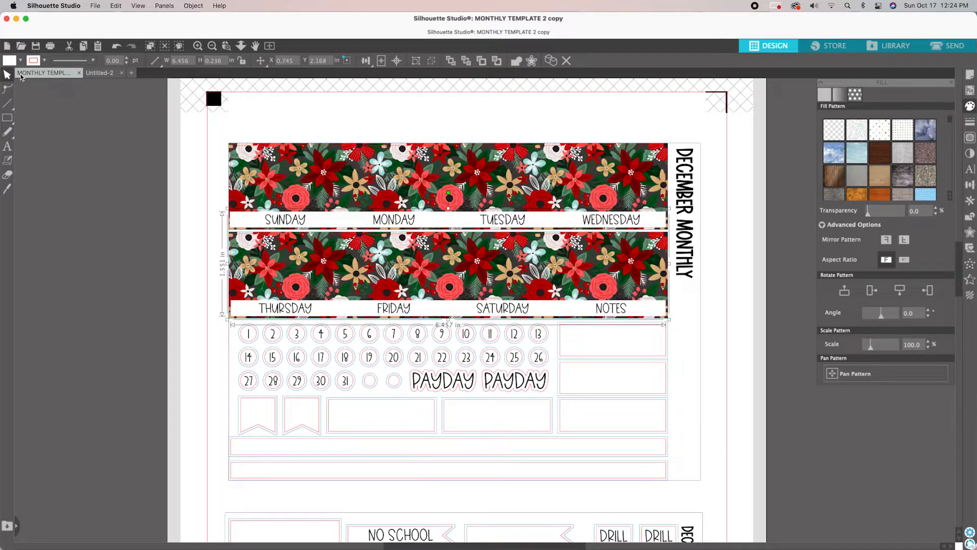
left_click(20, 60)
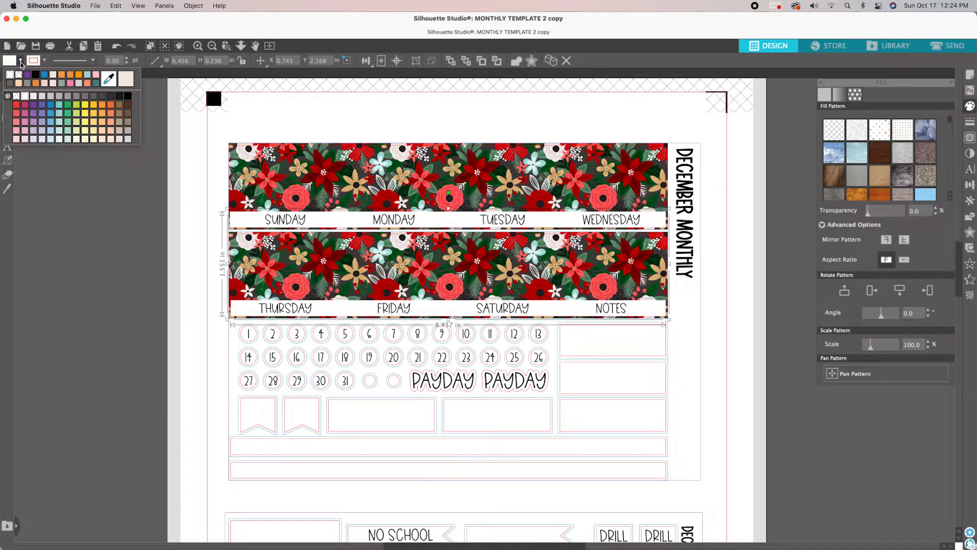
left_click(111, 80)
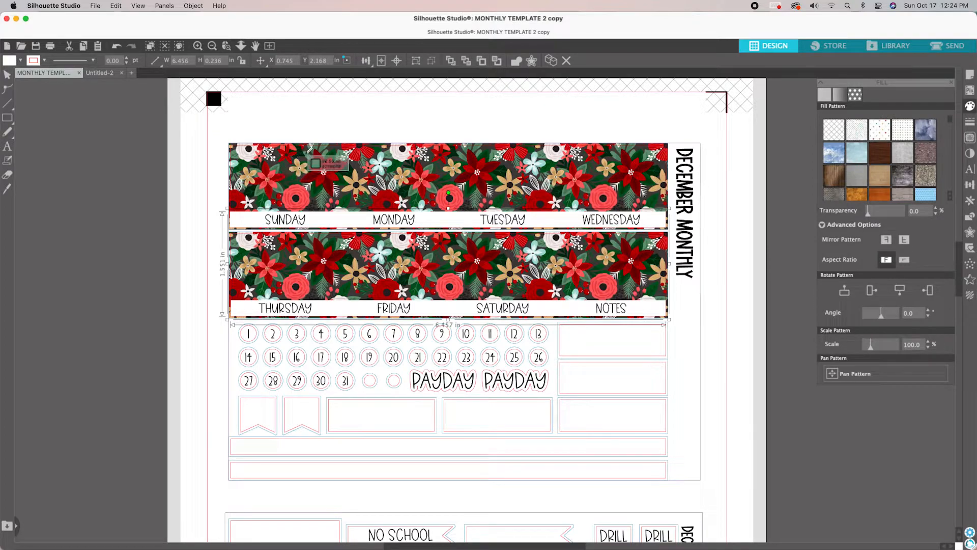
left_click(310, 149)
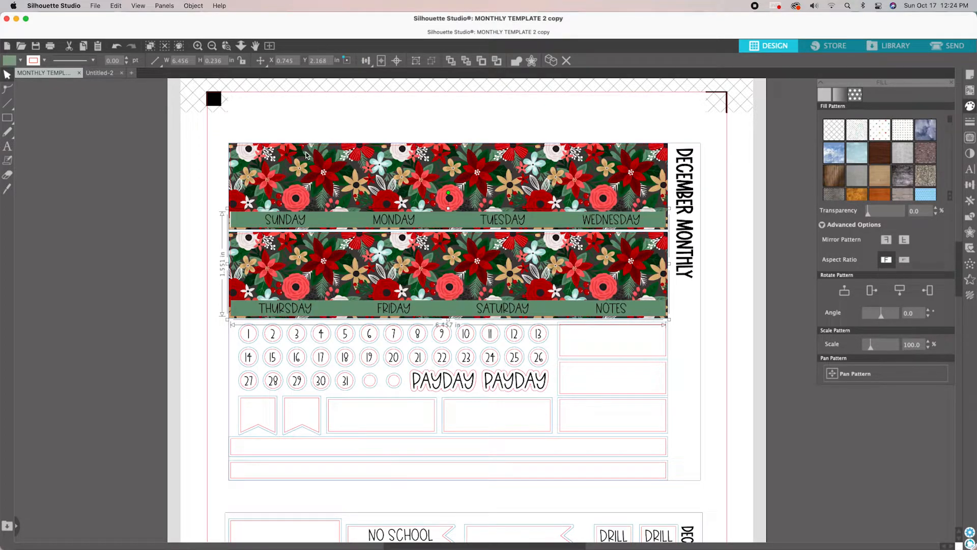
key("super+z")
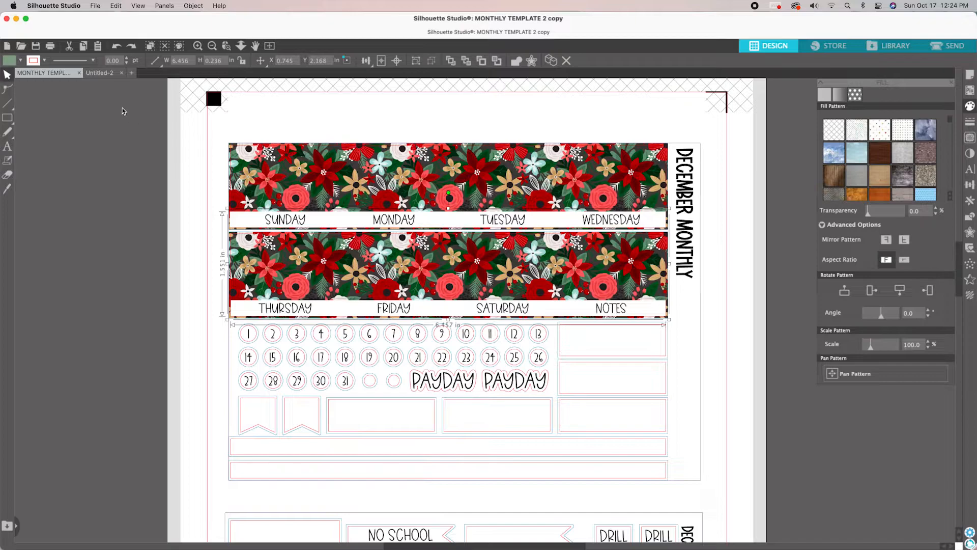
Step: Try filling both weekday label strips with a coral red sampled from a flower in the pattern, and undo it
left_click(45, 60)
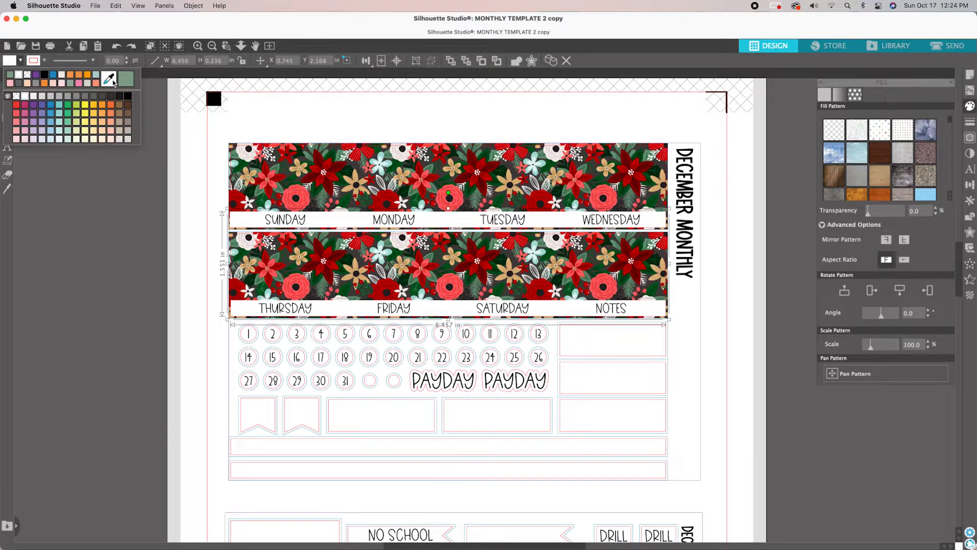
left_click(111, 80)
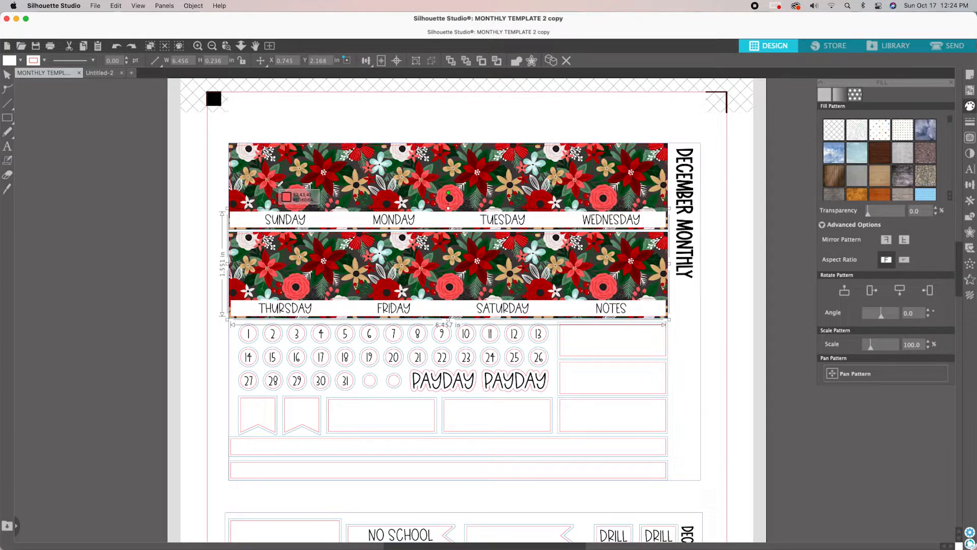
left_click(280, 184)
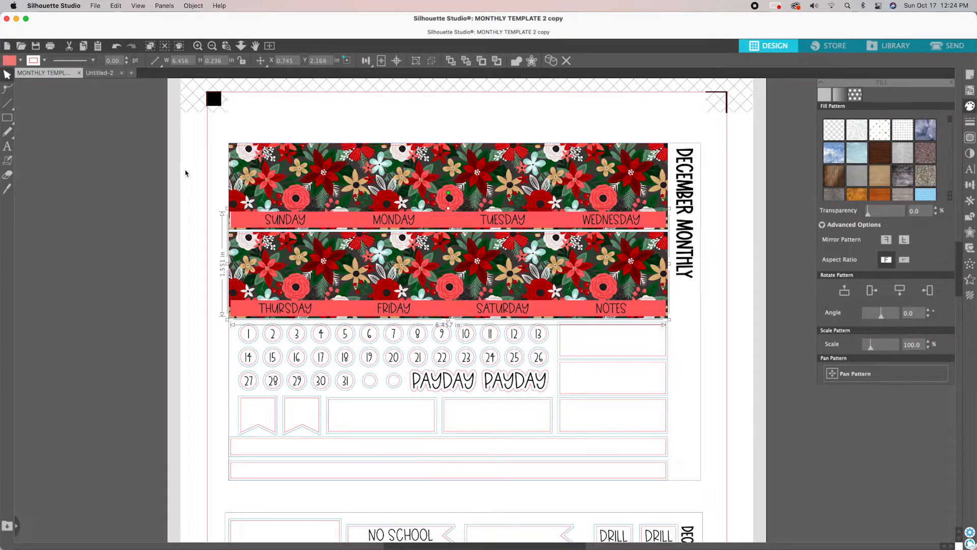
key("super+z")
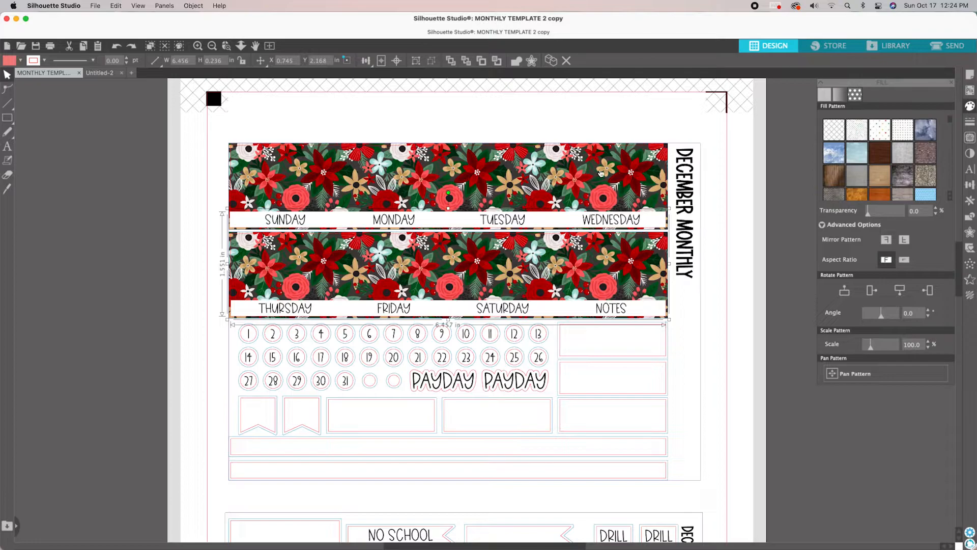
Step: Fill both weekday label strips with a tan sampled from a flower in the floral pattern
left_click(22, 61)
left_click(109, 80)
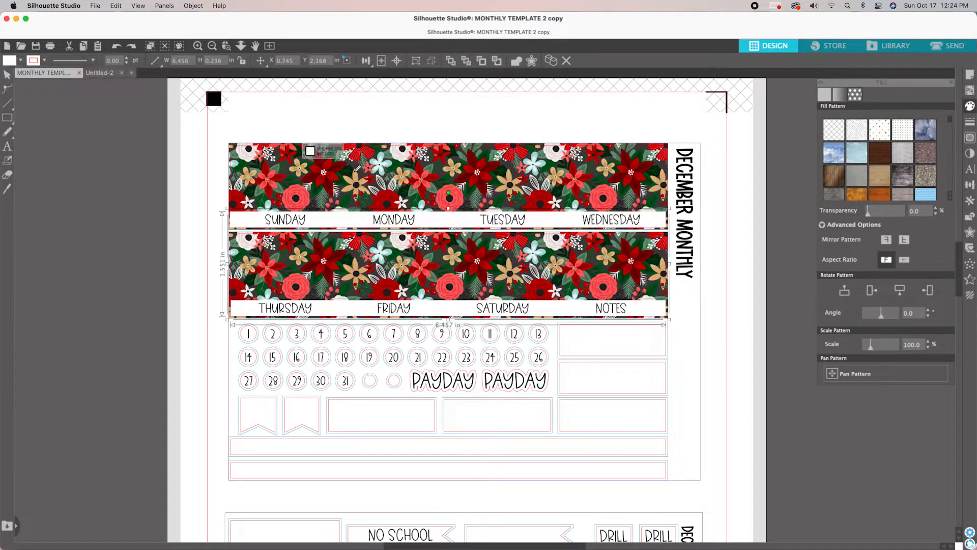
left_click(358, 167)
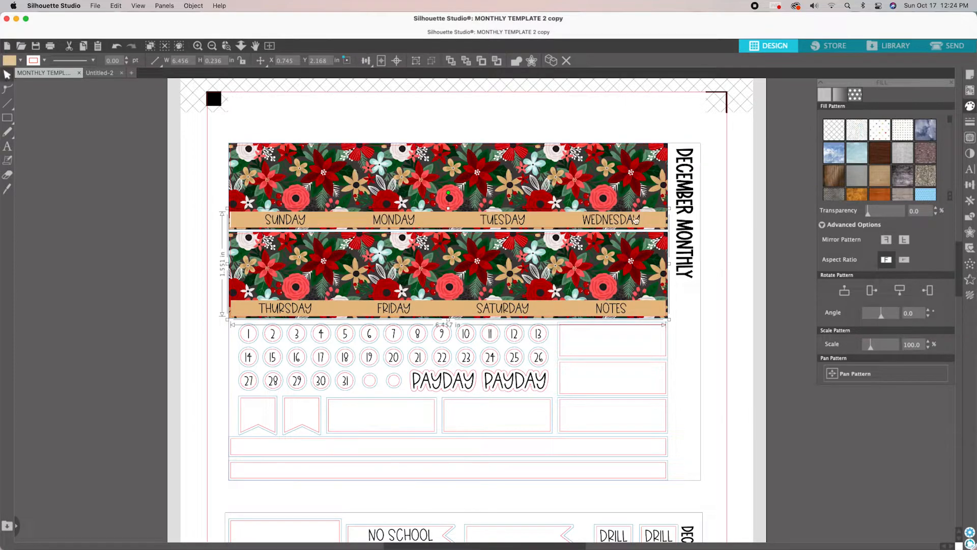
left_click(737, 241)
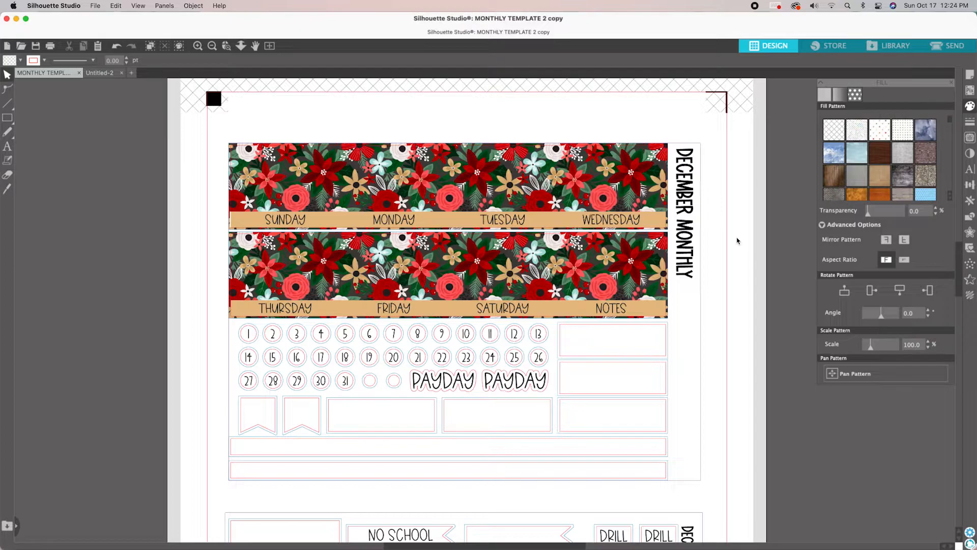
Step: Add a text object reading DECEMBER in the empty area beside the upper weekday box
left_click(7, 146)
key("Escape")
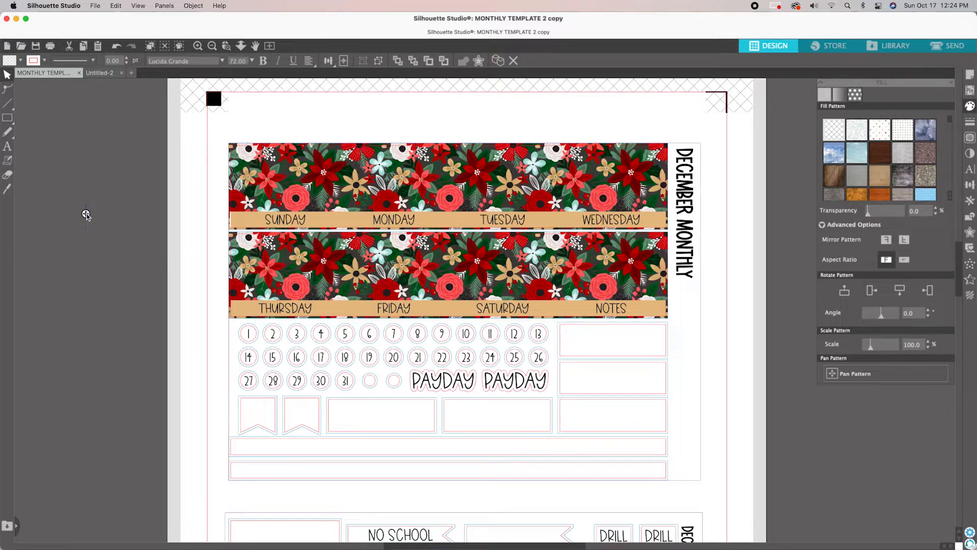
type("DEC")
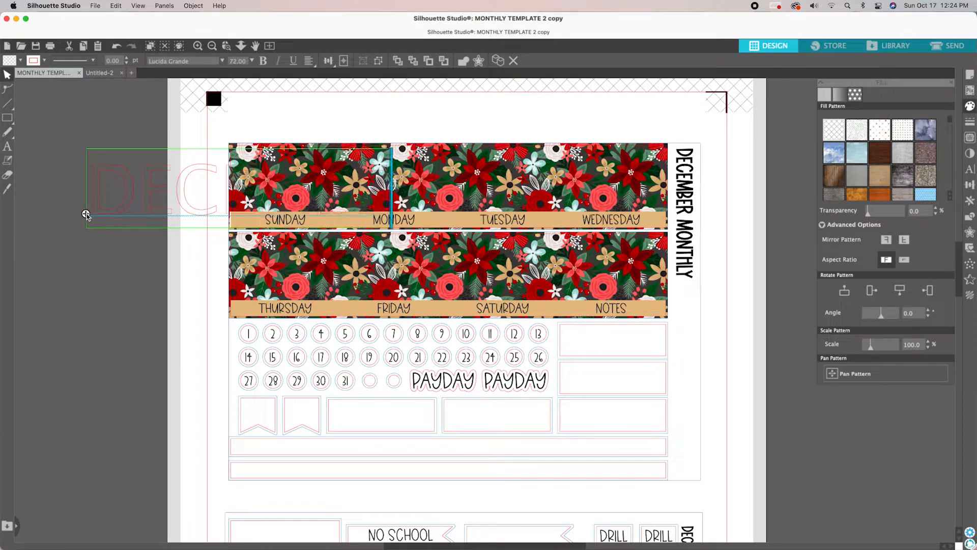
type("EMBE")
key("Escape")
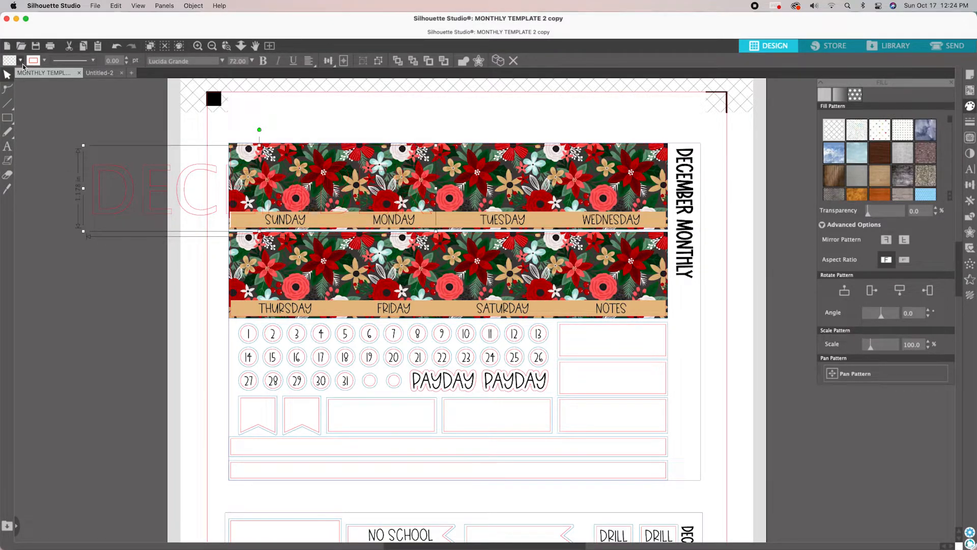
Step: Fill the DECEMBER title with black and clear its red outline
left_click(22, 63)
left_click(62, 77)
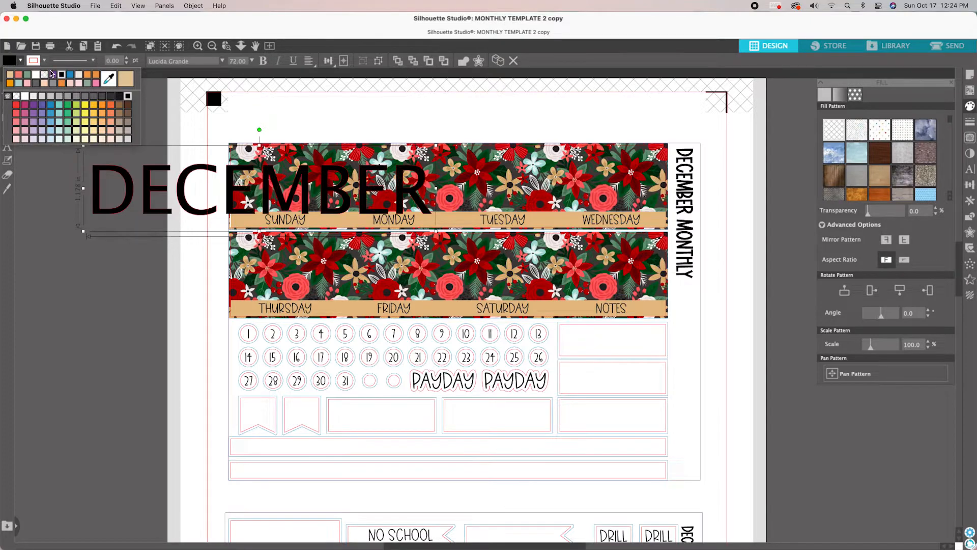
left_click(44, 60)
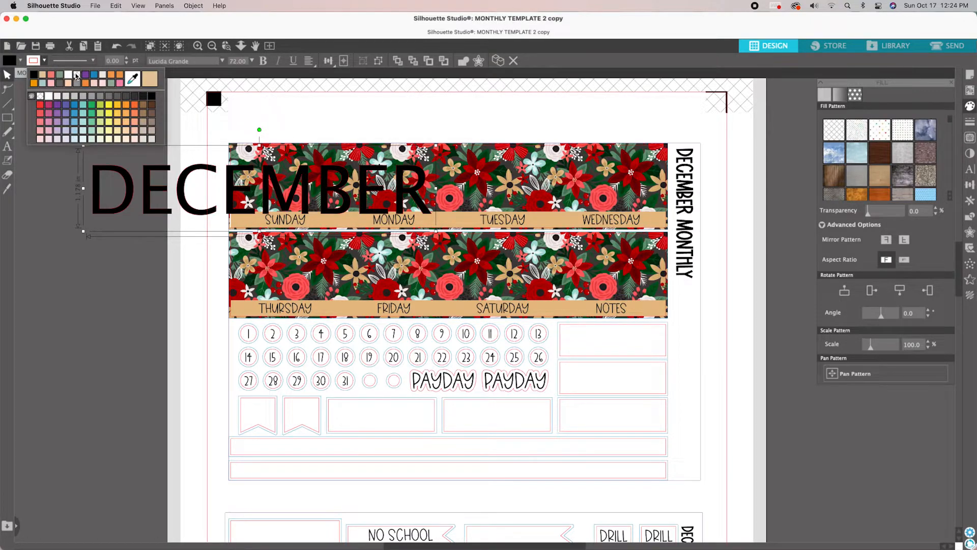
left_click(76, 76)
left_click(126, 267)
left_click(126, 217)
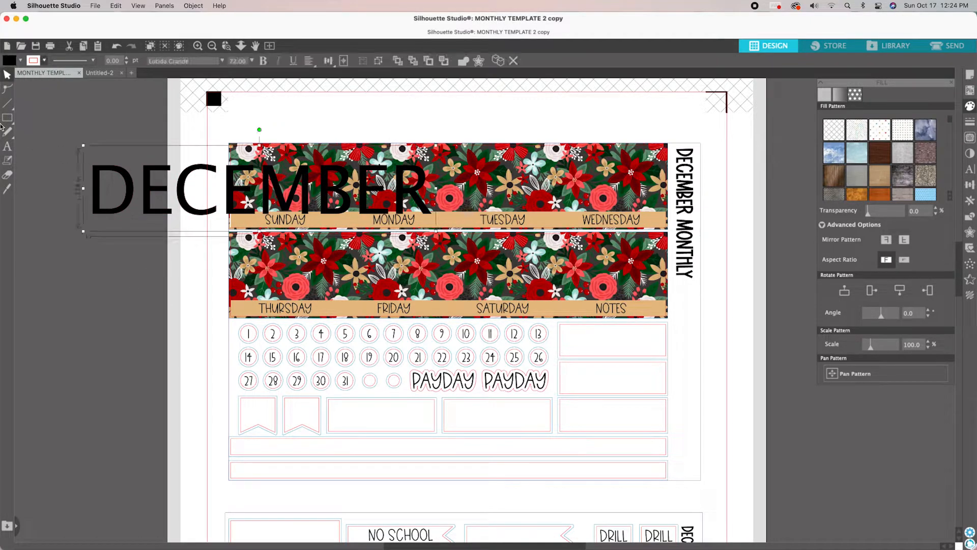
Step: Try the GLCheeseburger font on the DECEMBER title
left_click(969, 171)
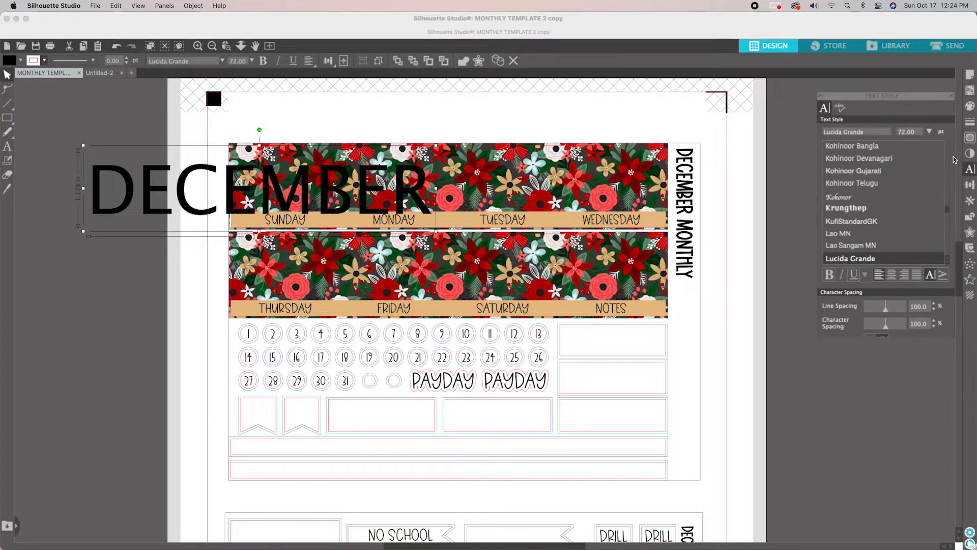
left_click_drag(949, 196, 950, 176)
left_click(940, 191)
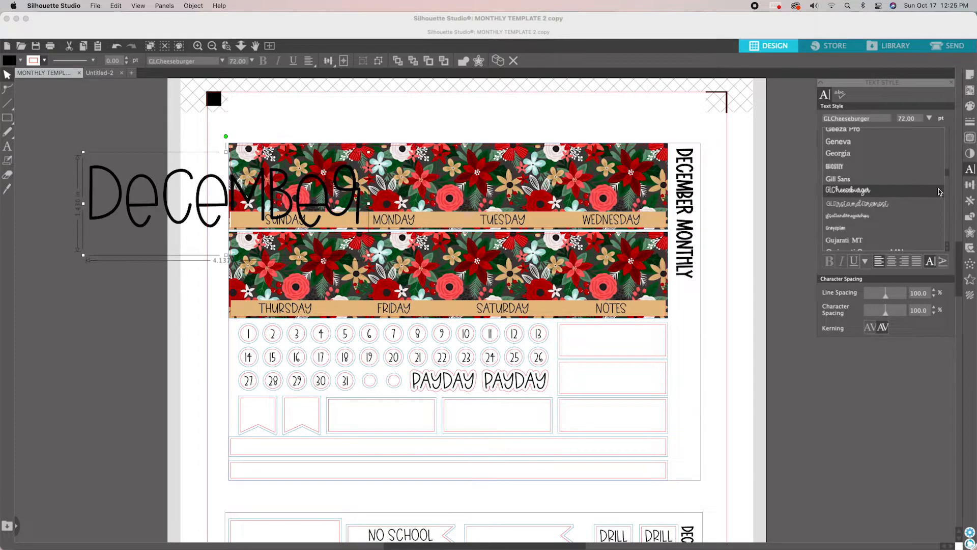
Step: Retype the title as "December" with a capital D and the remaining letters in lowercase
double_click(174, 192)
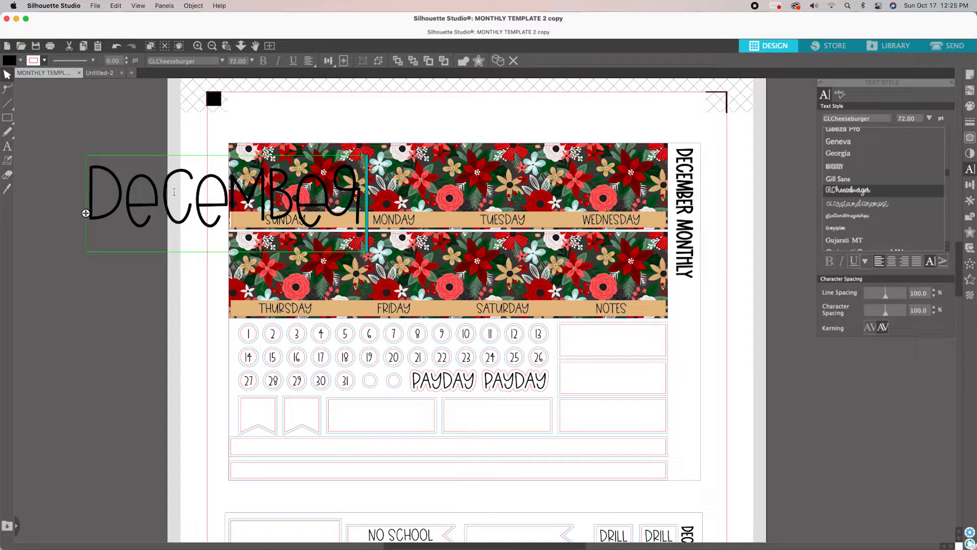
key("BackSpace")
key("BackSpace")
key("BackSpace")
key("BackSpace")
key("BackSpace")
key("BackSpace")
key("BackSpace")
key("BackSpace")
type("December")
scroll(260, 234, "up", 2)
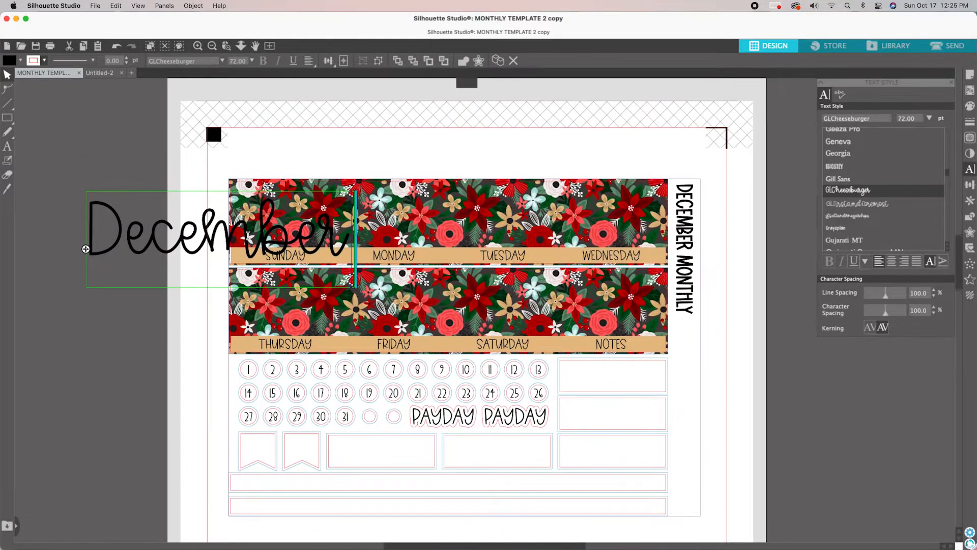
scroll(260, 234, "up", 3)
left_click(132, 288)
key("BackSpace")
type("d")
key("BackSpace")
type("D")
Step: Try the title in the Brittney font and set it to DTC Rustic Cherry
key("super+a")
left_click_drag(951, 181, 953, 161)
left_click(839, 180)
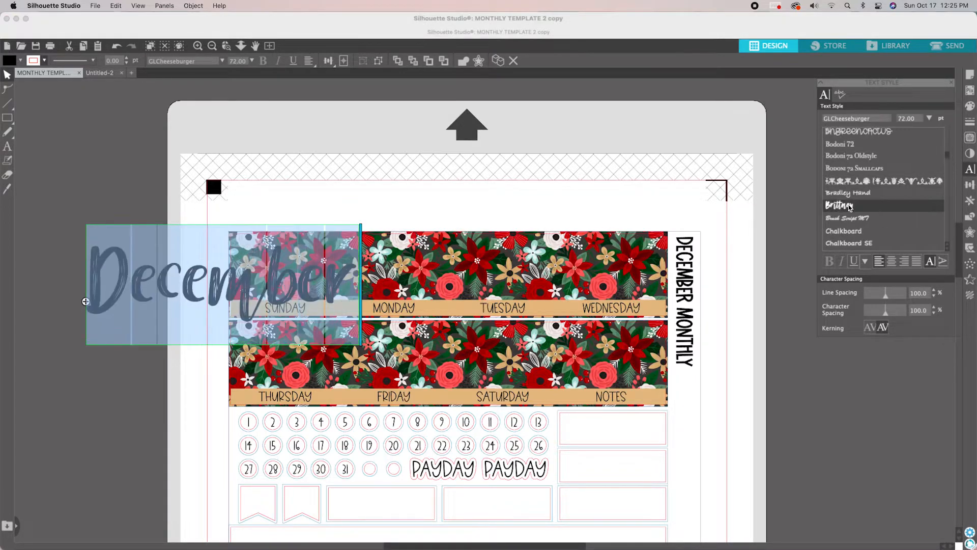
scroll(867, 170, "up", 3)
scroll(867, 170, "down", 10)
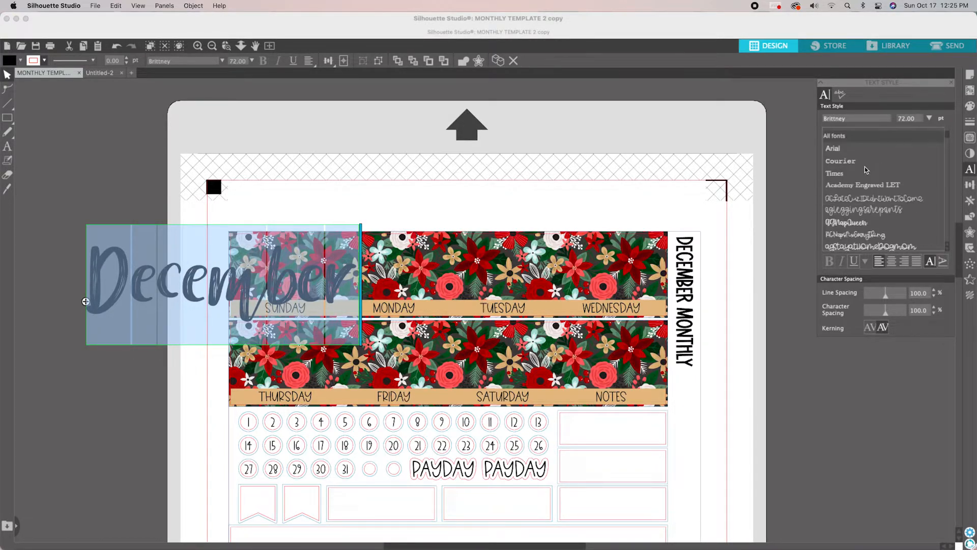
left_click(885, 221)
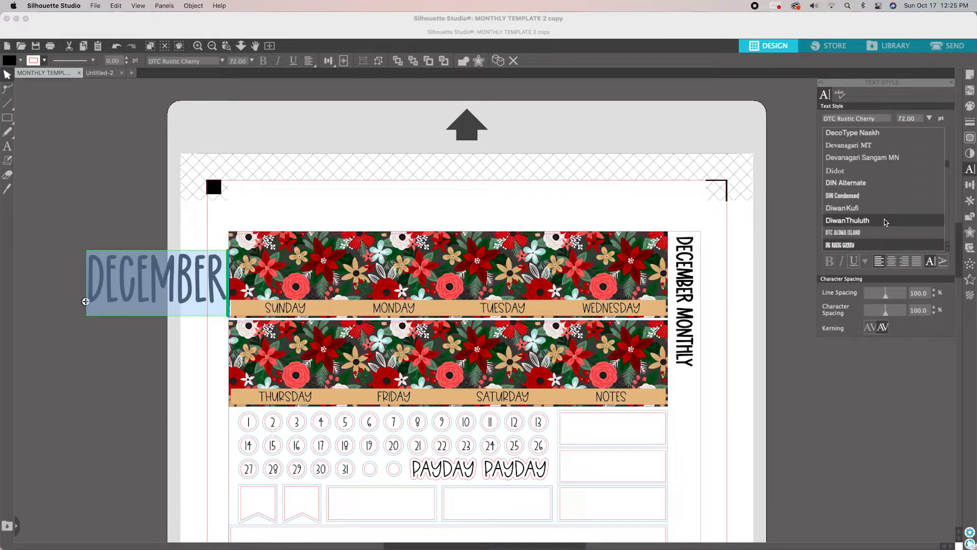
Step: Create a rounded-corner offset around the DECEMBER title at a distance of 0.075 in
left_click(964, 237)
left_click(842, 106)
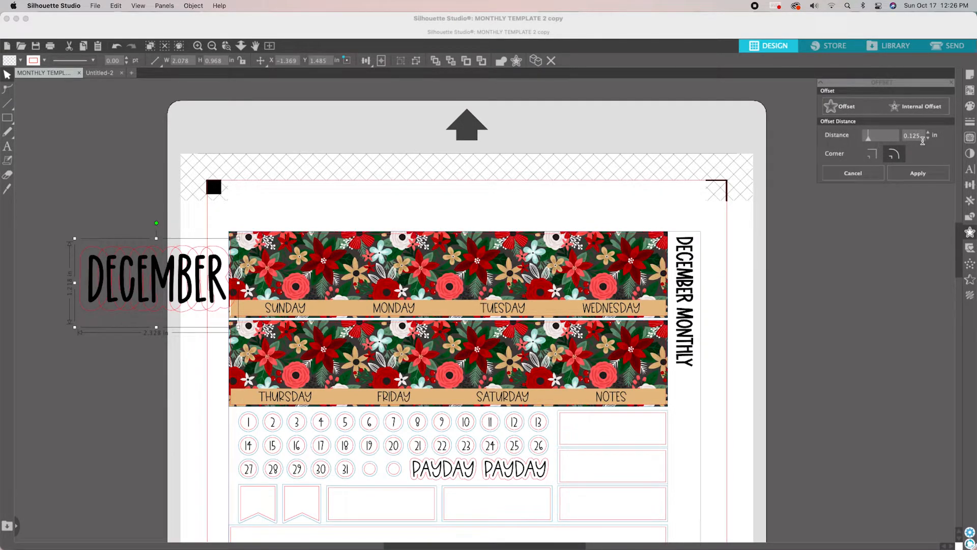
left_click(928, 138)
left_click(928, 139)
left_click(927, 138)
left_click(927, 139)
left_click(928, 138)
left_click(927, 138)
left_click(928, 138)
left_click(928, 138)
left_click(928, 139)
left_click(927, 138)
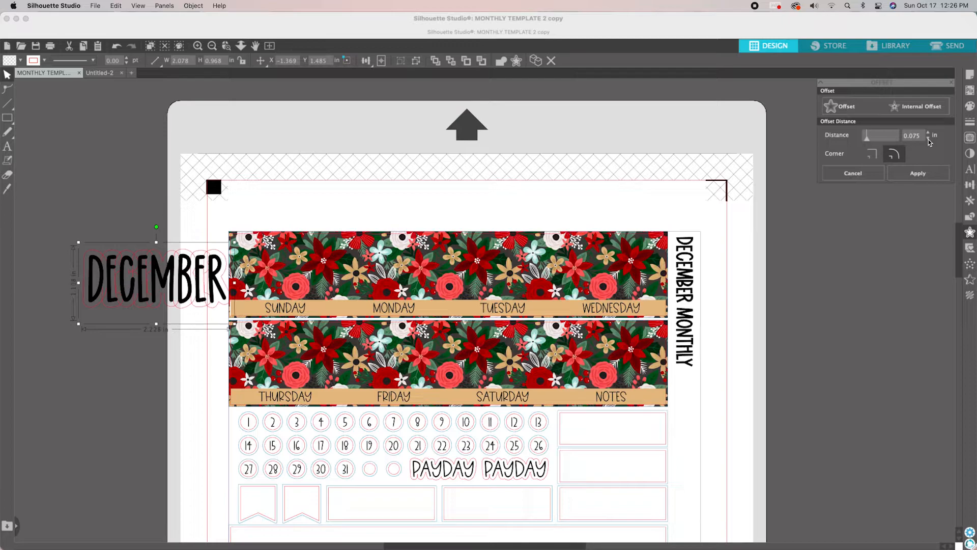
left_click(924, 171)
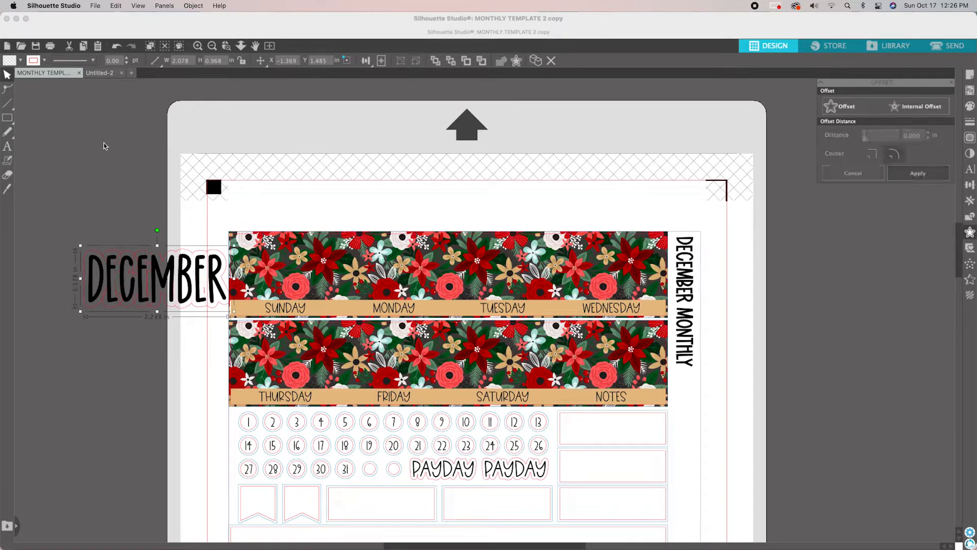
scroll(81, 126, "down", 1)
left_click(113, 361)
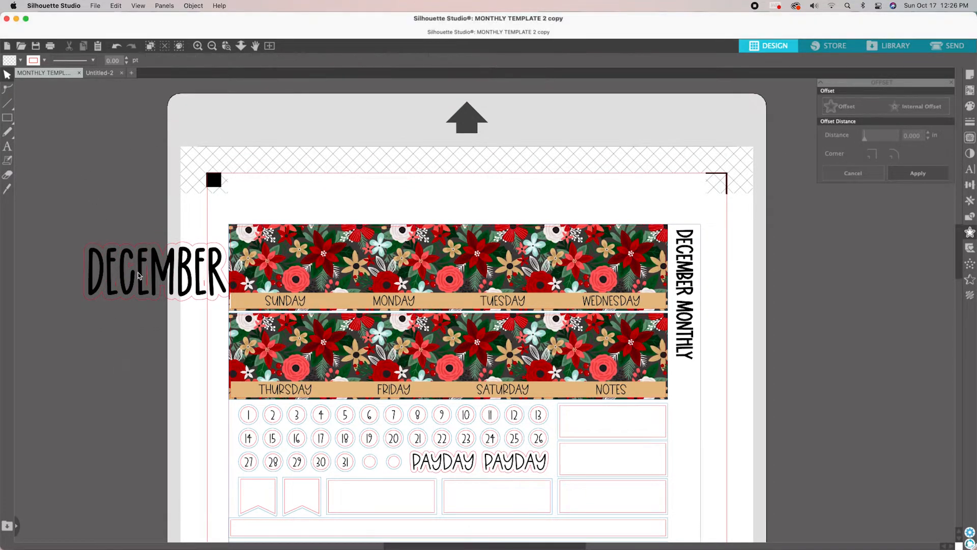
Step: Delete the small leftover inner shapes inside the DECEMBER offset by editing its points
double_click(120, 288)
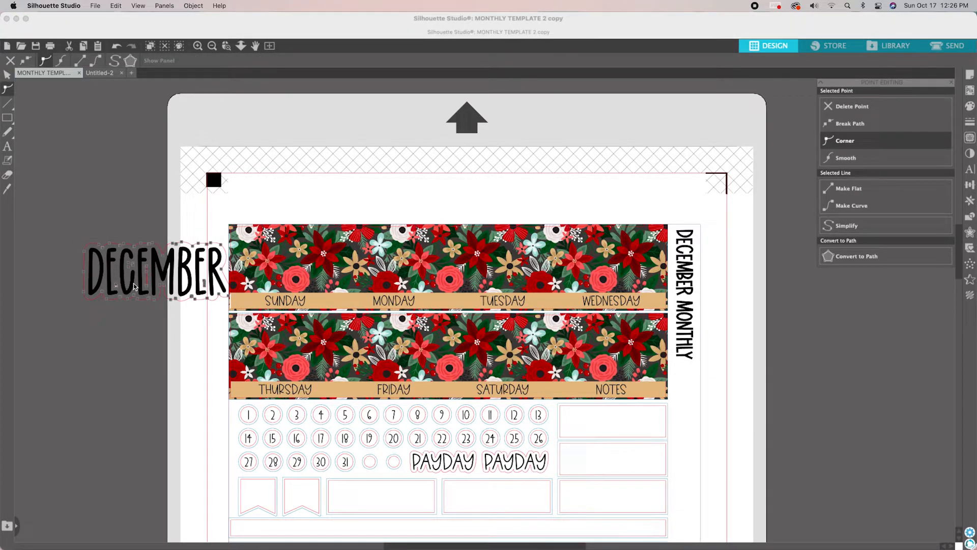
left_click(135, 270)
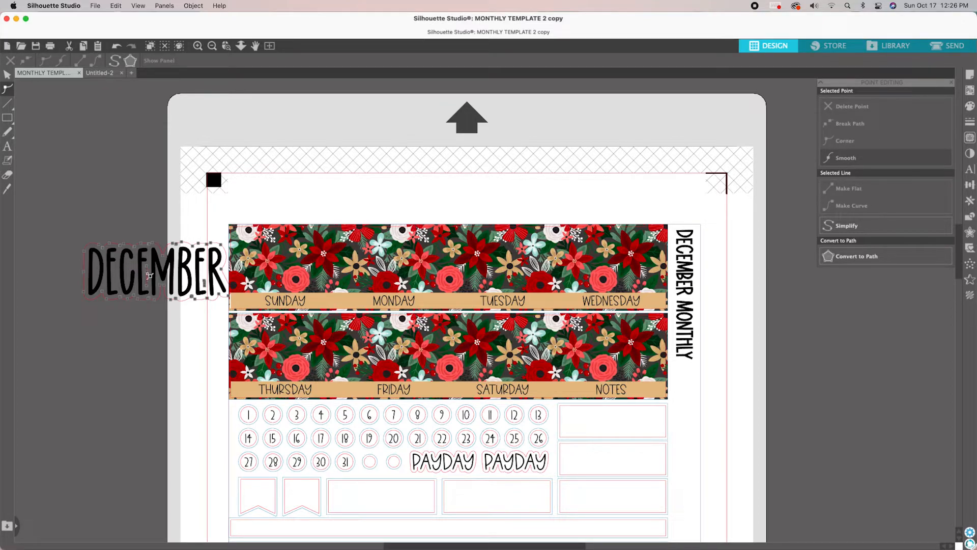
key("Delete")
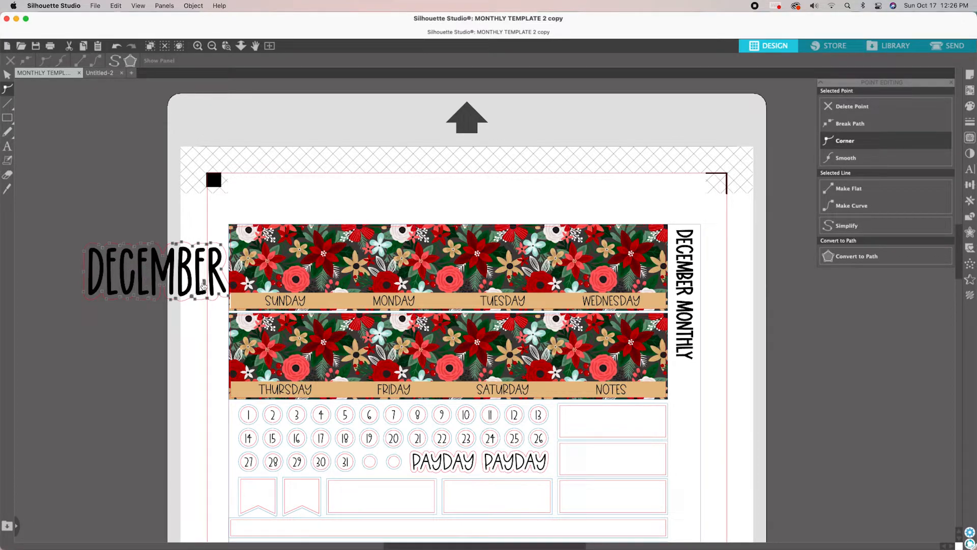
left_click(207, 283)
left_click(207, 296)
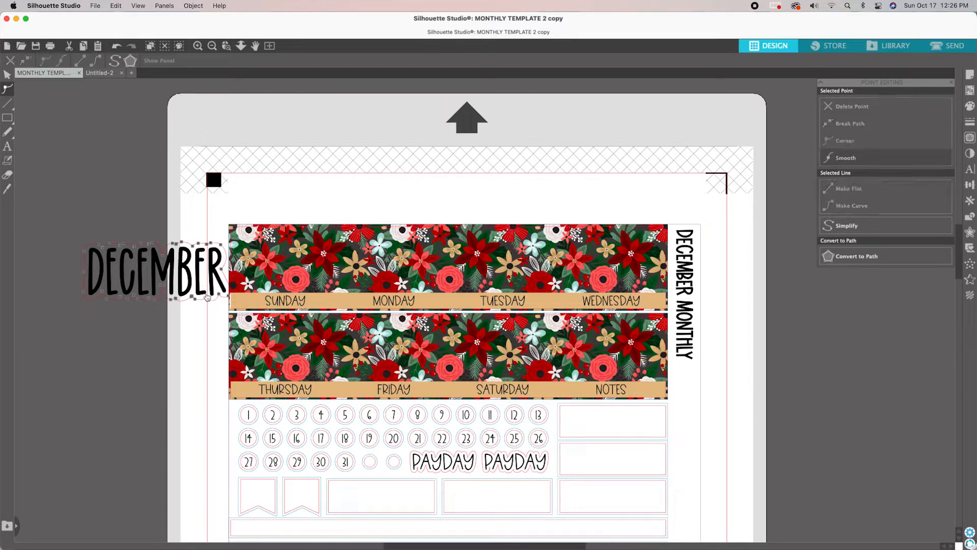
left_click(149, 328)
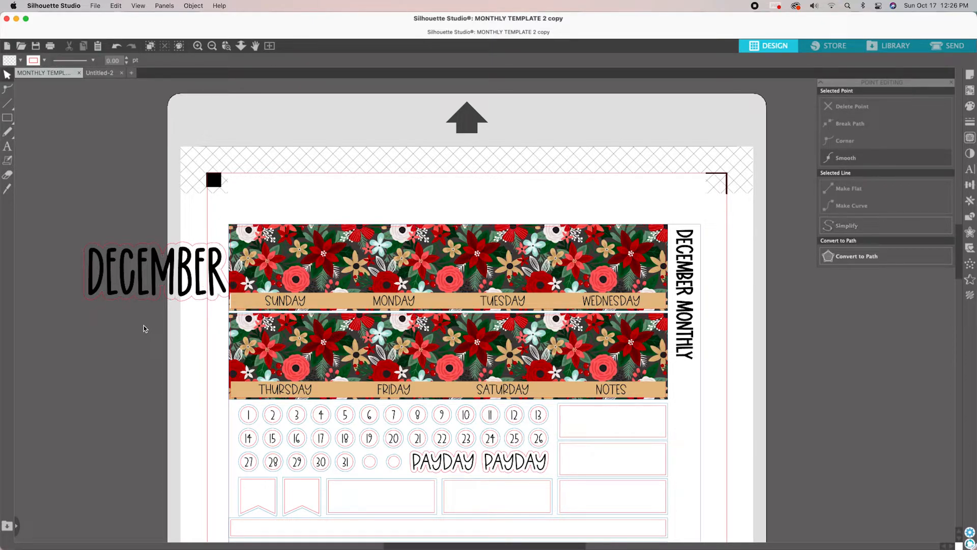
Step: Clear the outline of the offset behind the DECEMBER title and fill it with white
left_click(117, 302)
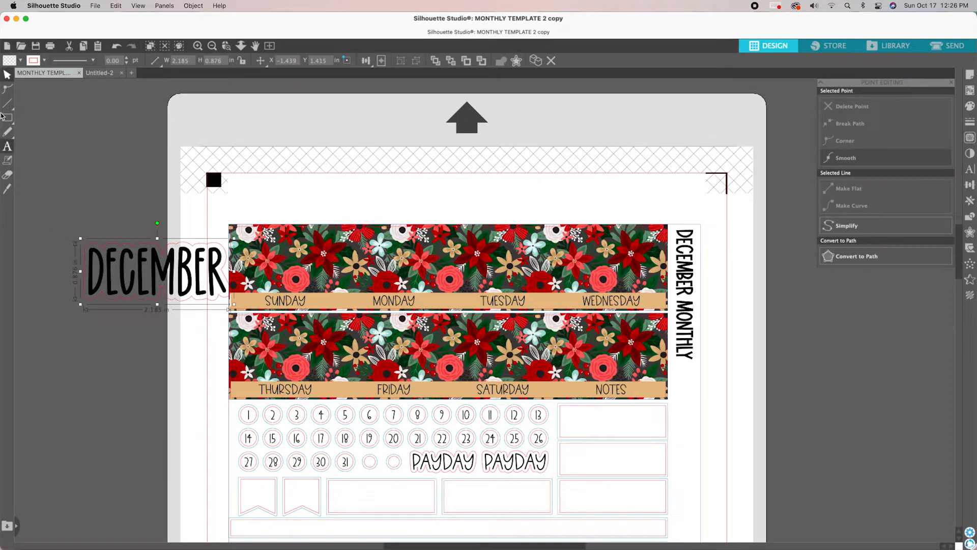
left_click(45, 60)
left_click(46, 77)
left_click(21, 60)
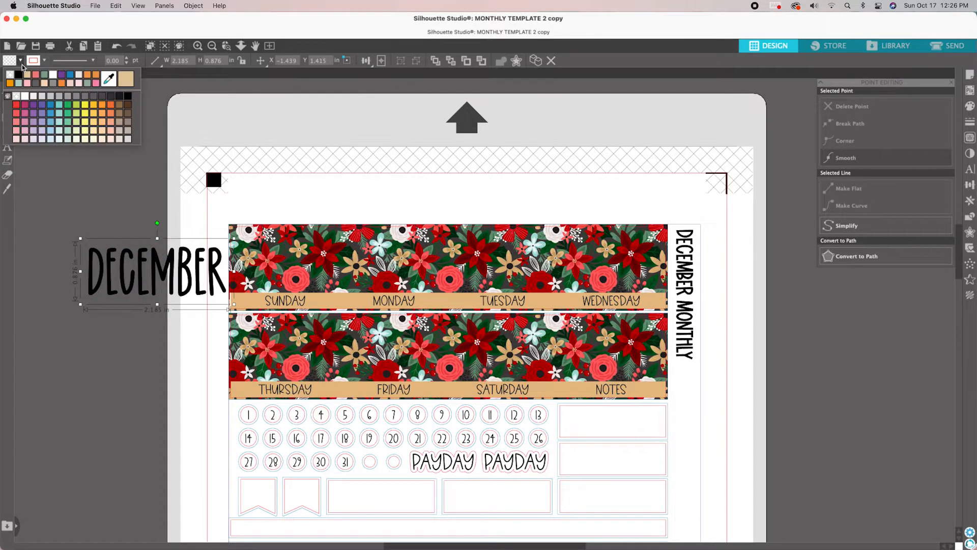
left_click(50, 75)
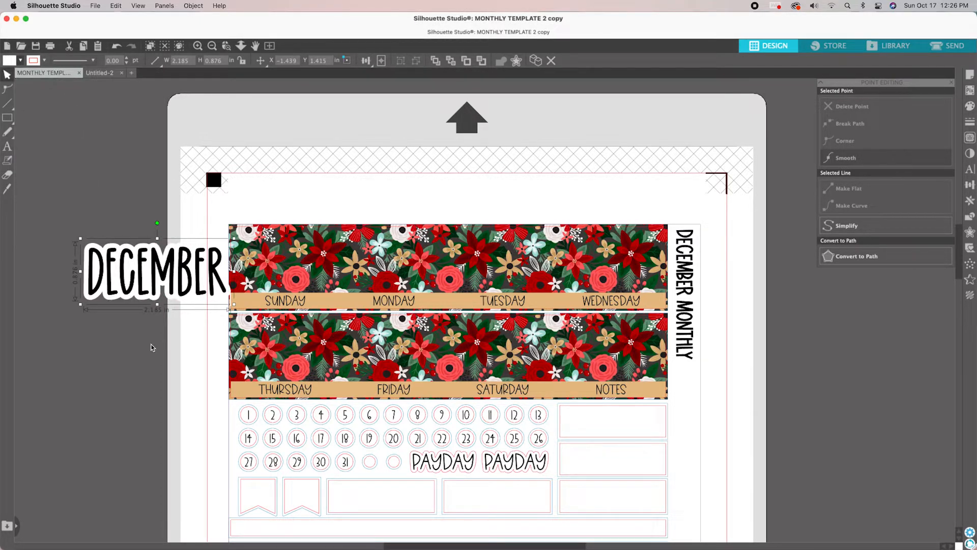
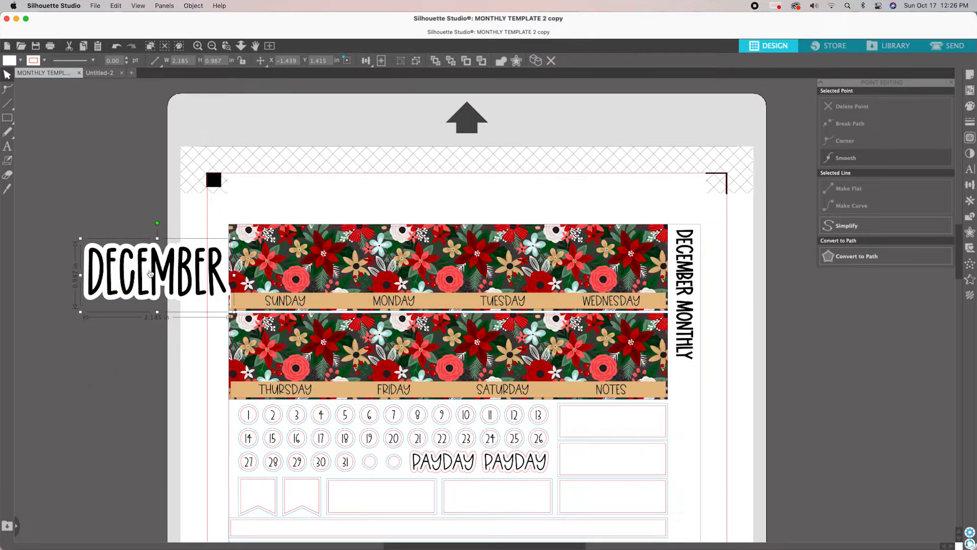
Step: Move the DECEMBER title with its offset onto the upper floral weekday box and shrink it to about 2.01 by 0.91 in
left_click_drag(161, 271, 456, 265)
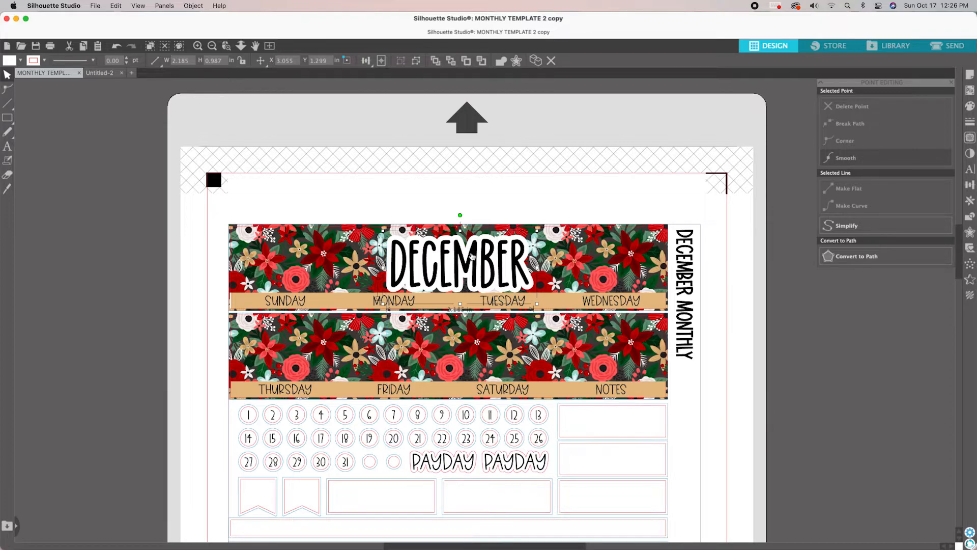
left_click_drag(536, 233, 524, 238)
left_click_drag(447, 268, 326, 259)
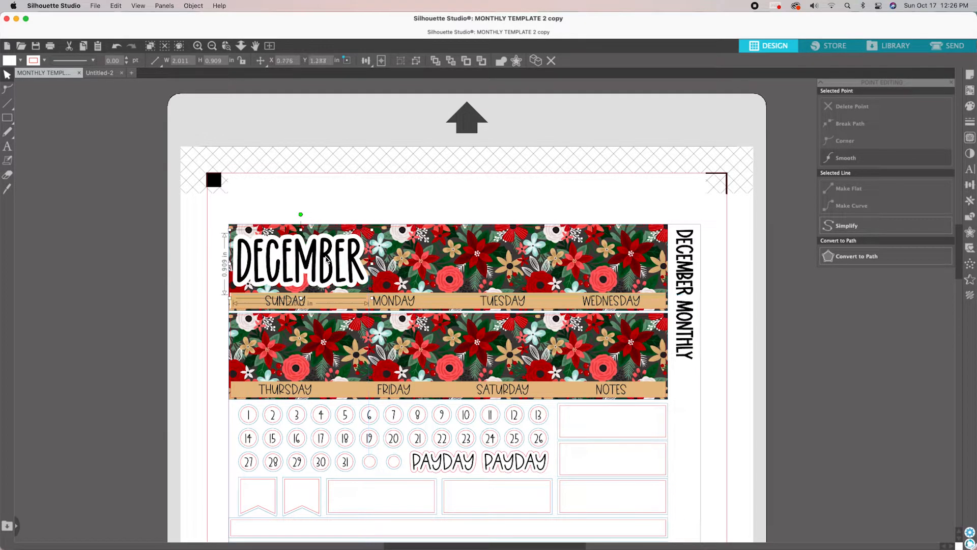
Step: Center the DECEMBER title horizontally on the upper floral weekday box
left_click(125, 276)
left_click(334, 267)
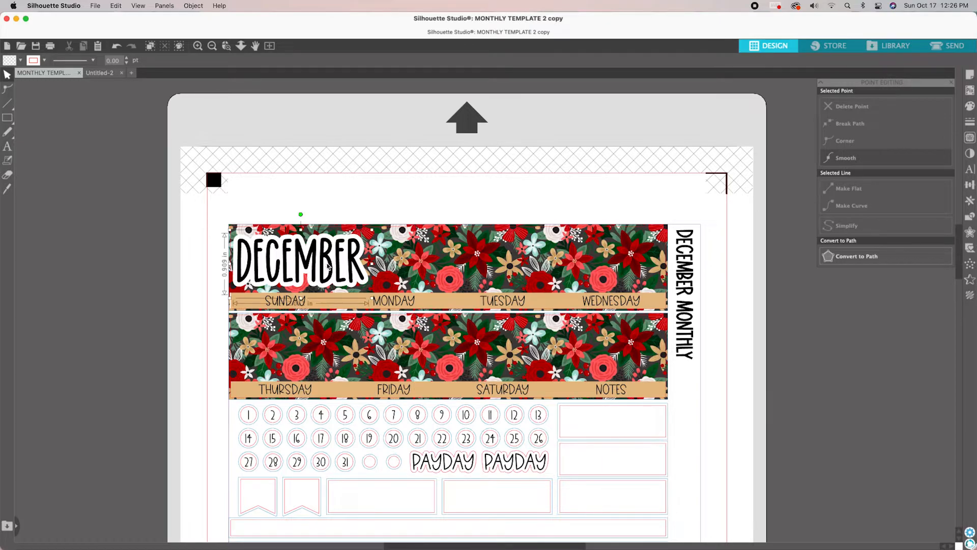
left_click(487, 230)
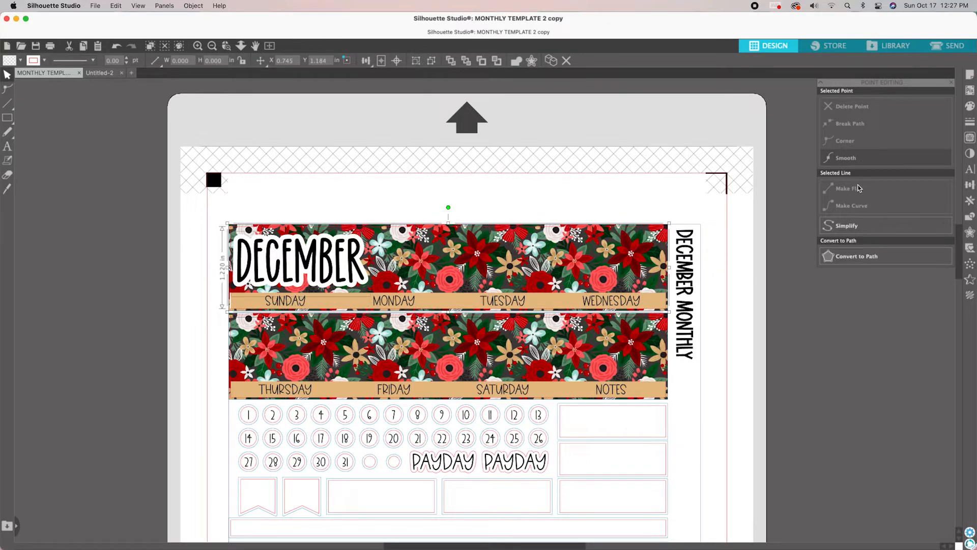
left_click(970, 186)
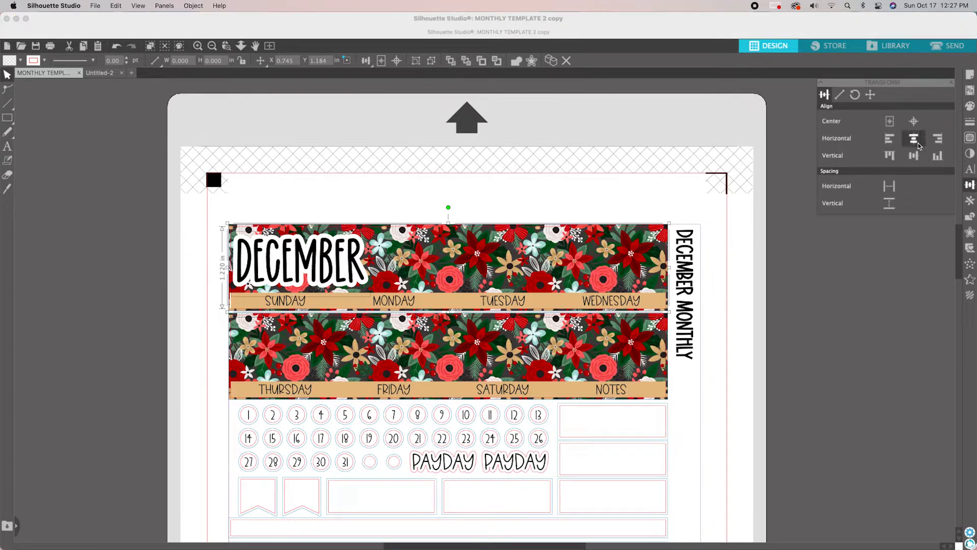
left_click(915, 139)
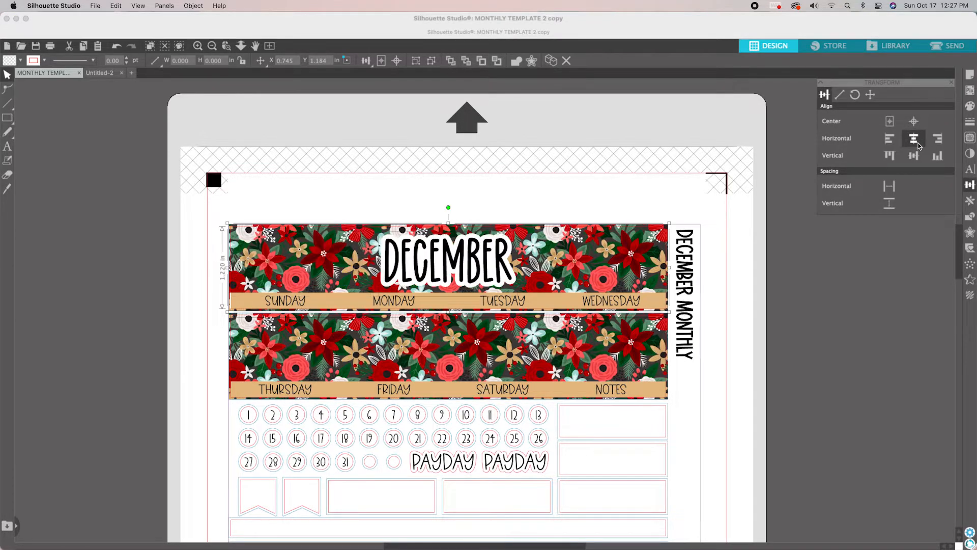
Step: Fill the outer border of the uppermost label box beside the date circles with the dark floral 105-BerryMerry pattern
left_click(886, 289)
scroll(885, 292, "down", 5)
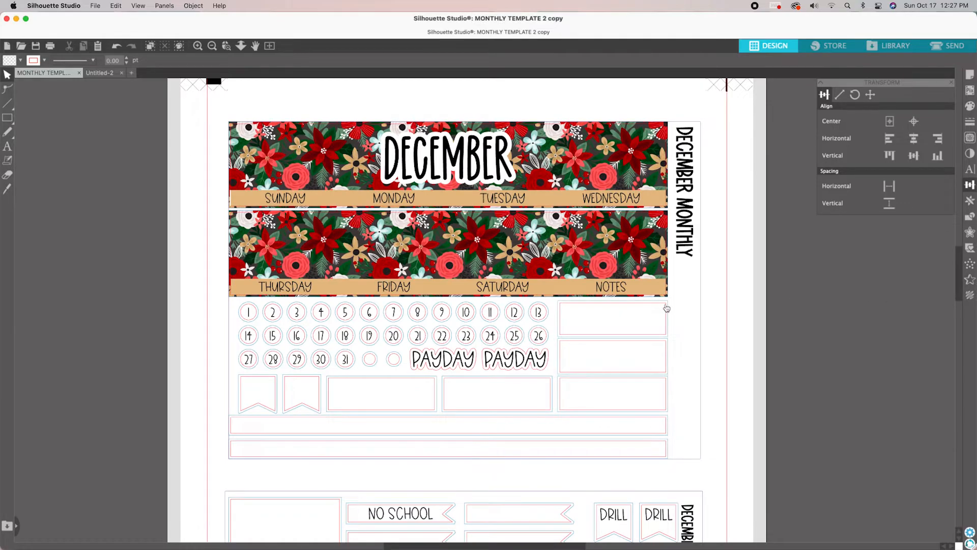
left_click(666, 309)
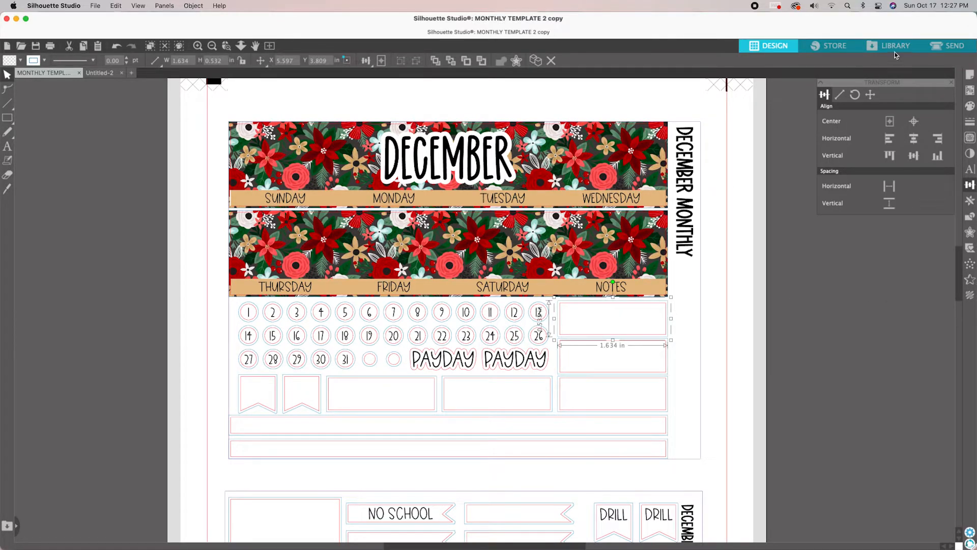
left_click(894, 47)
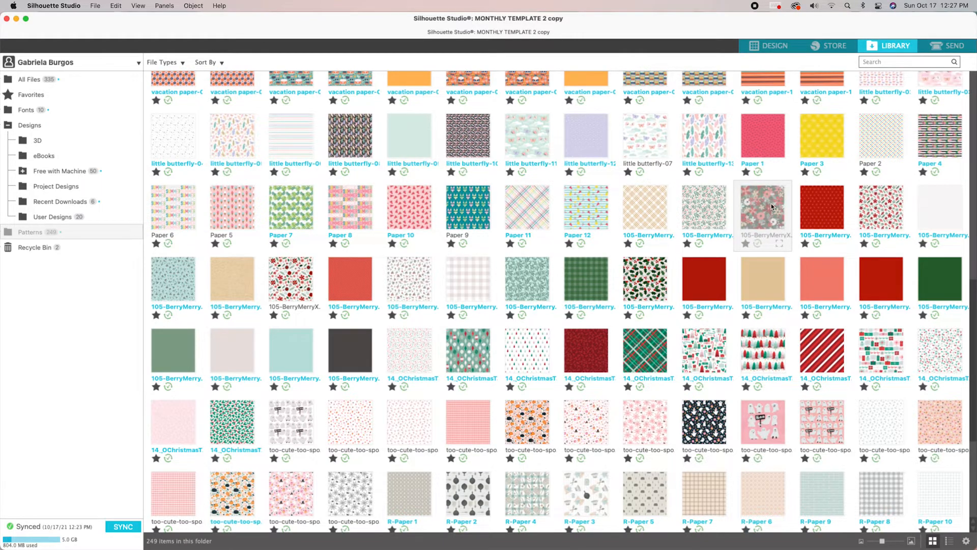
left_click(769, 45)
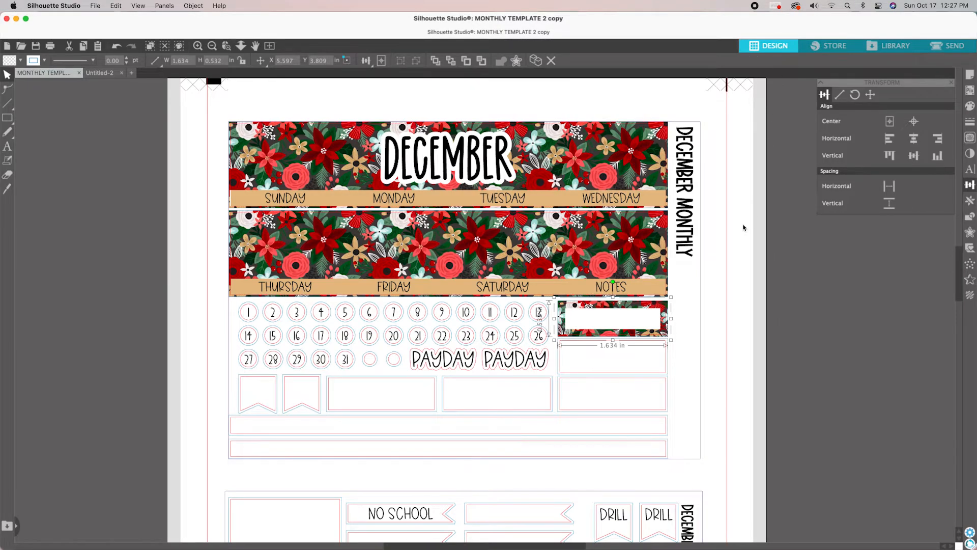
Step: Fill the border of the label box beneath the dark floral one with the white BerryMerry pattern of small red flowers
left_click(666, 363)
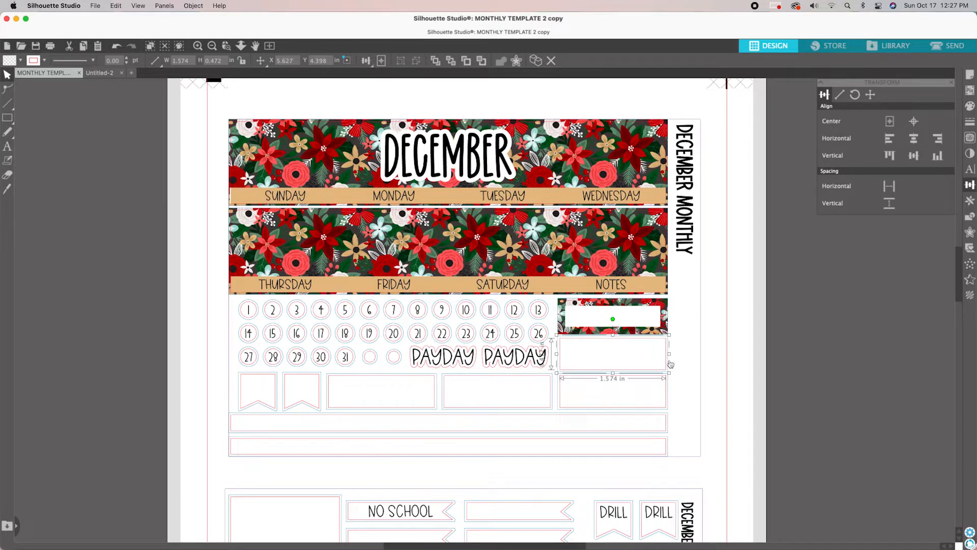
left_click(887, 47)
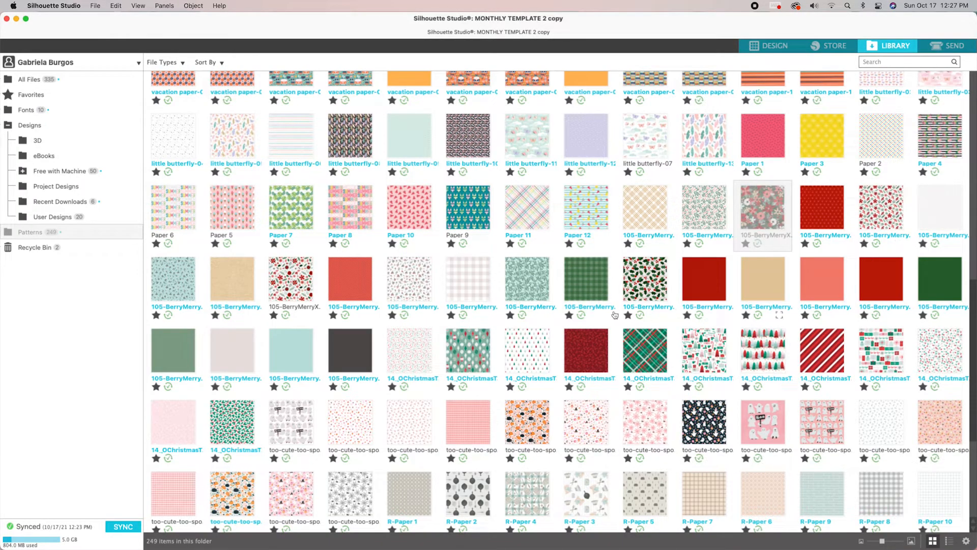
left_click(302, 280)
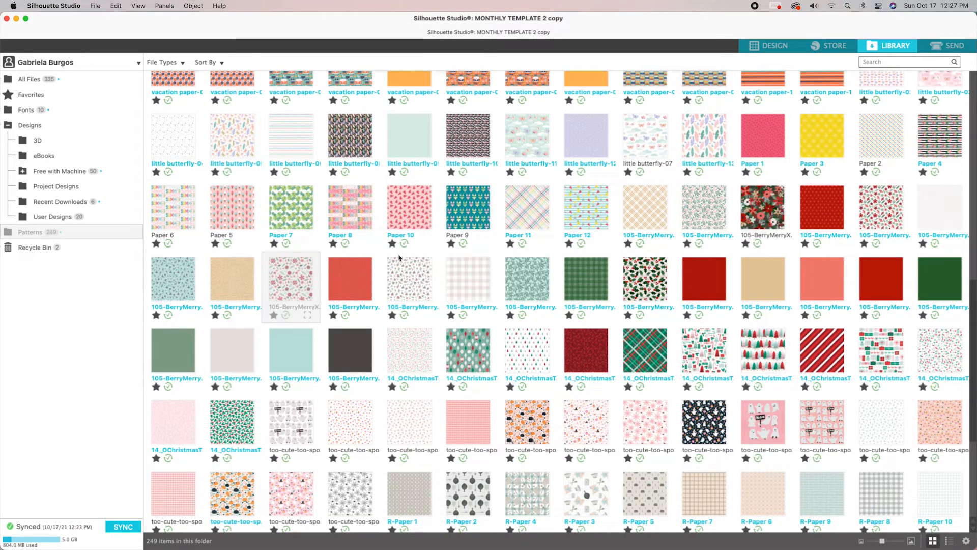
left_click(769, 47)
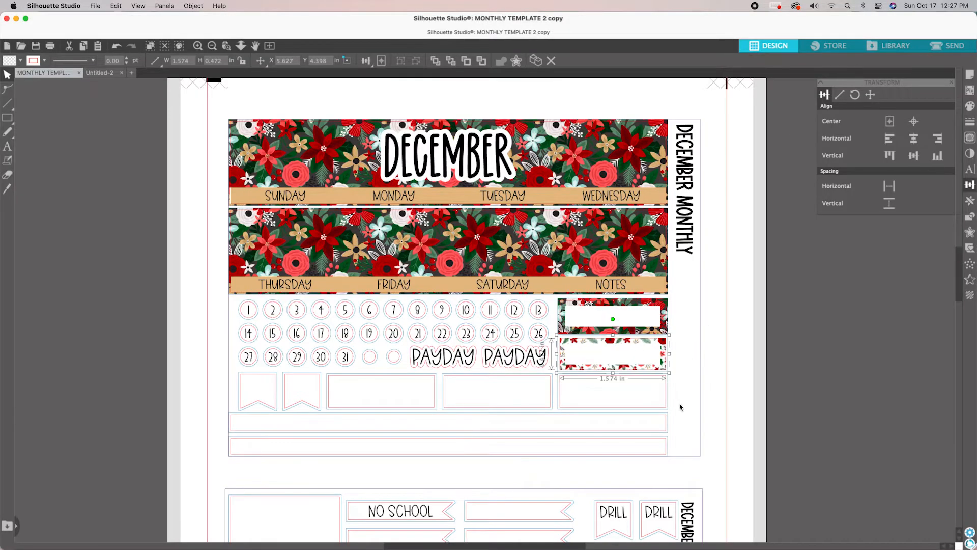
Step: Fill the outer border of the third label box, below the white floral one, with the solid dark red BerryMerry pattern
left_click(669, 404)
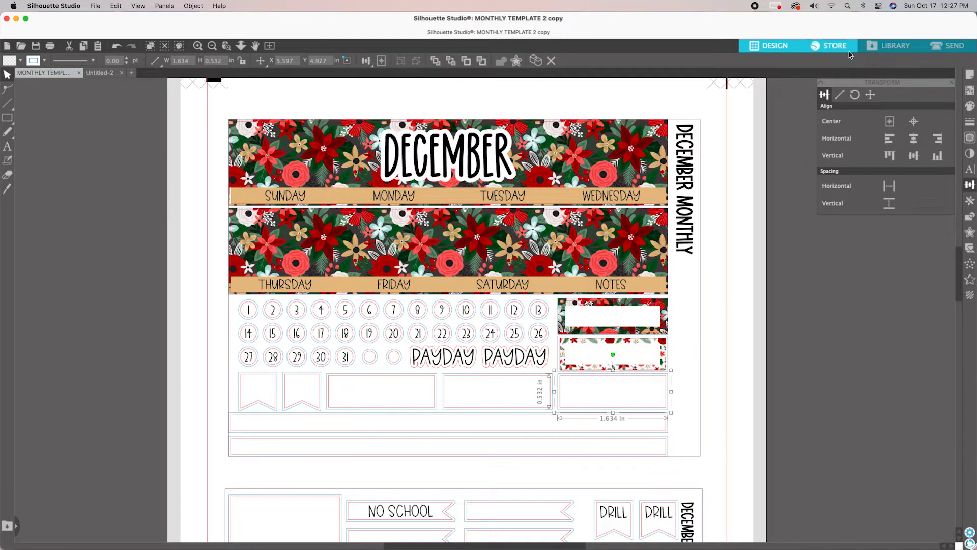
left_click(875, 50)
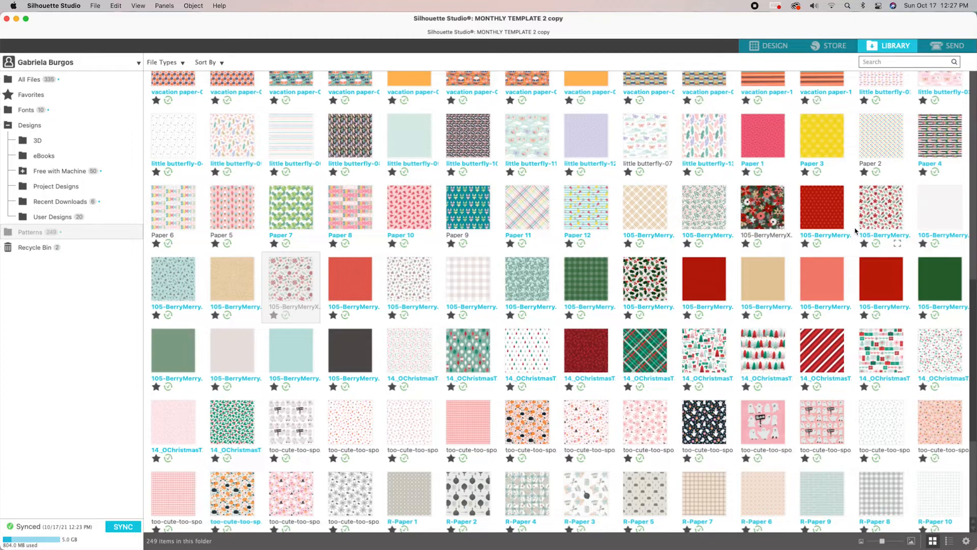
double_click(870, 282)
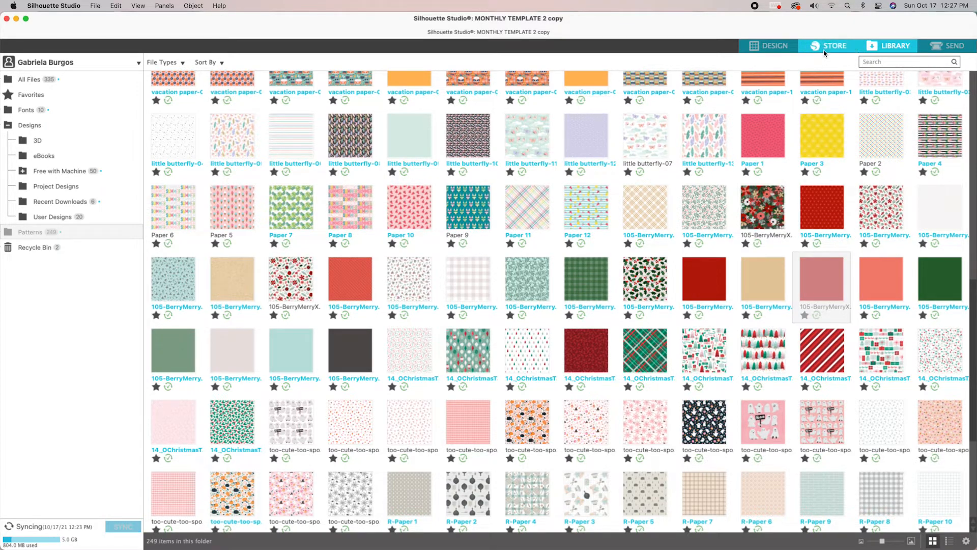
left_click(790, 47)
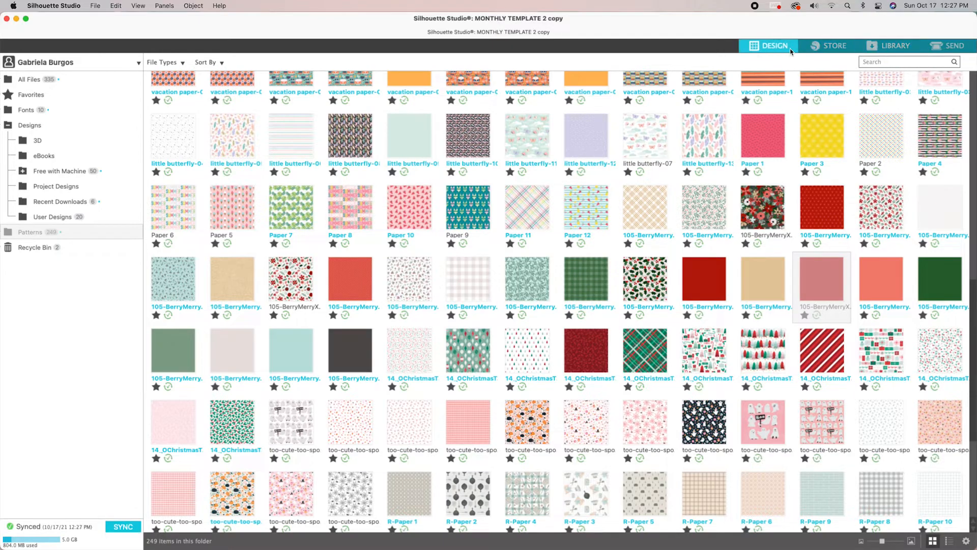
left_click(687, 345)
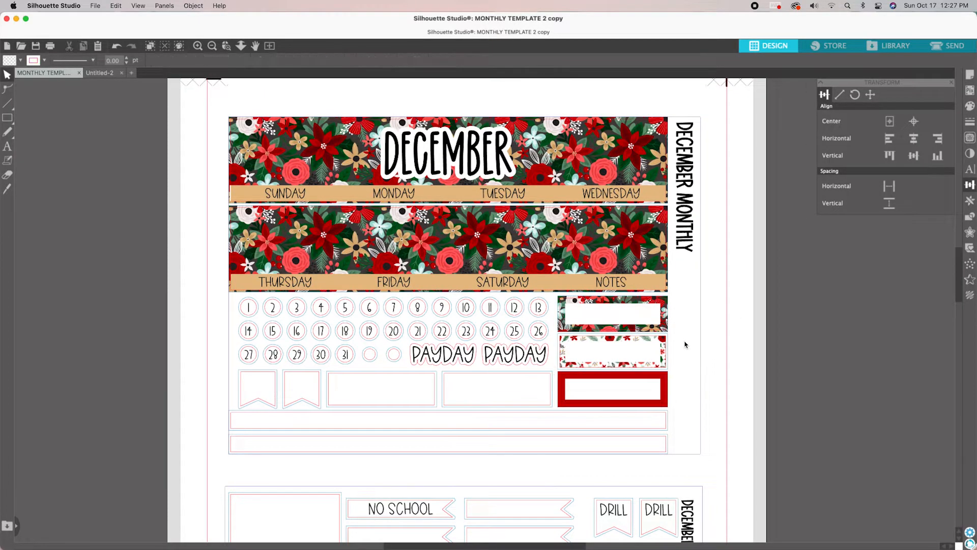
Step: Fill the date circles 1, 14 and 27 with the red sampled from the red label box's border
left_click(238, 311)
left_click(240, 334, "shift")
left_click(241, 358, "shift")
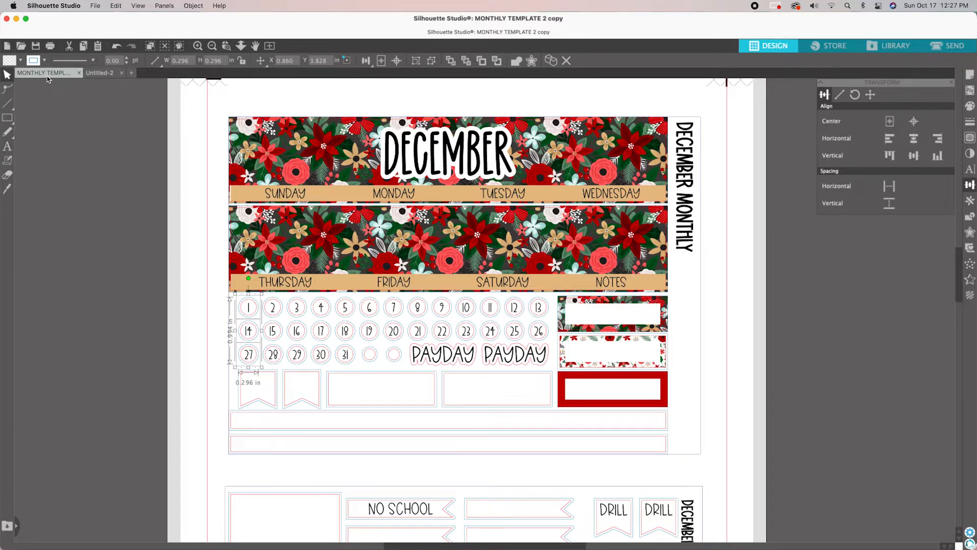
left_click(21, 61)
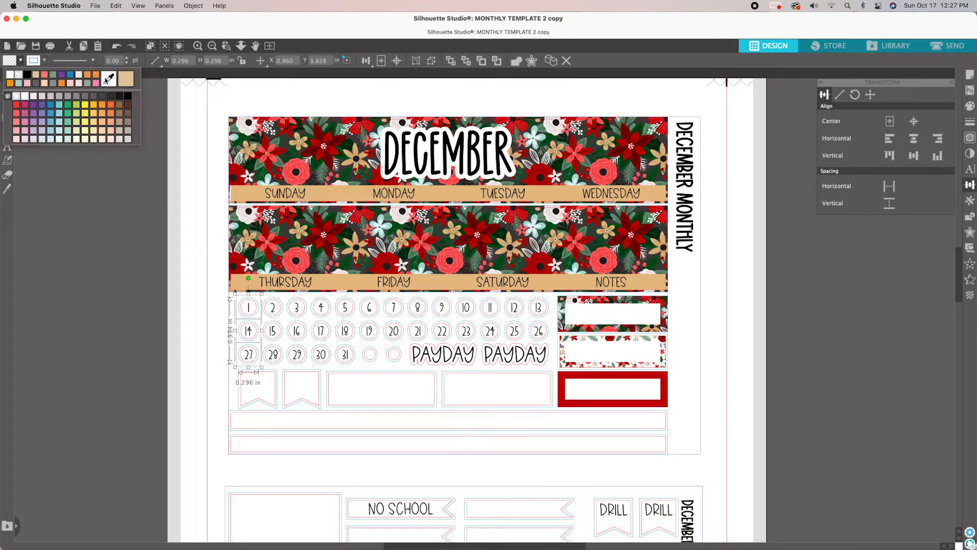
left_click(618, 375)
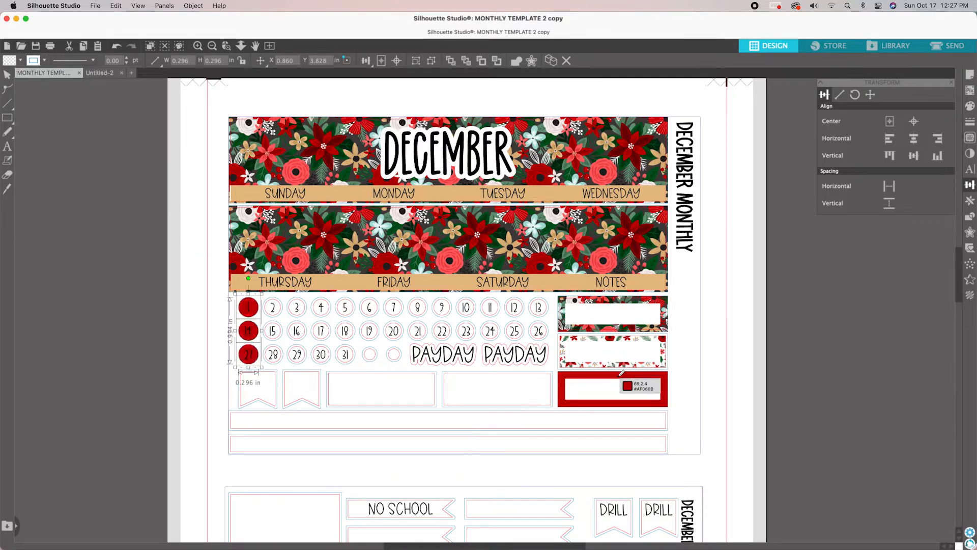
left_click(799, 355)
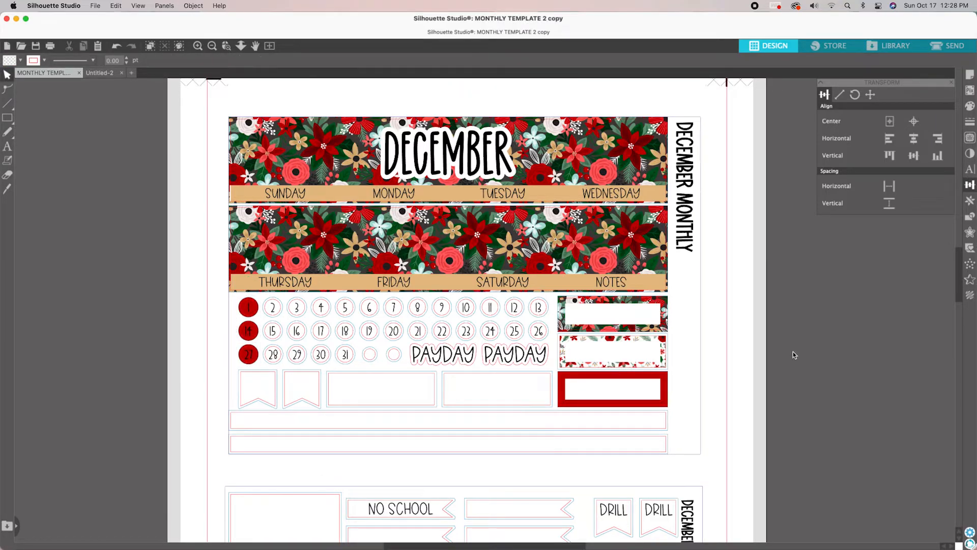
Step: Change the fill color of the numbers 1, 14 and 27 in the red date circles to white
left_click(250, 309)
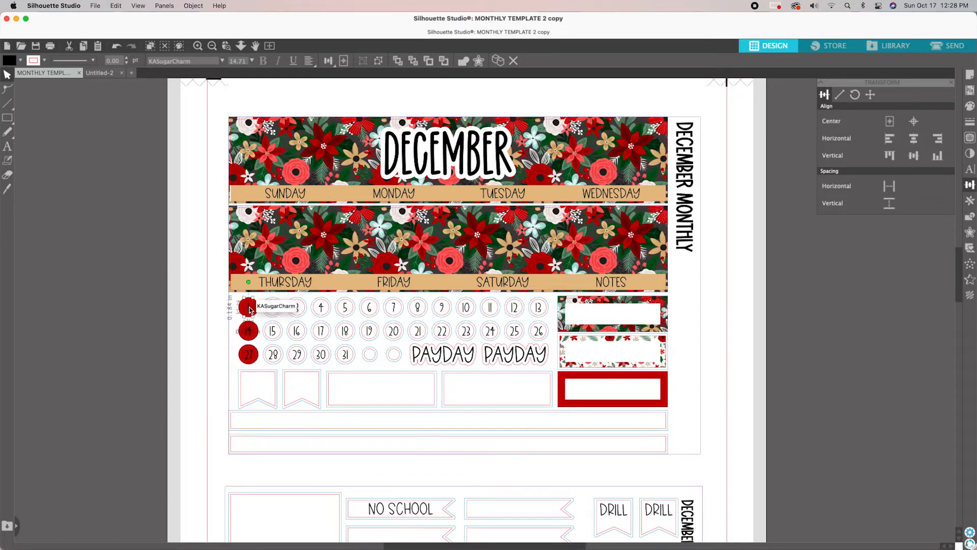
left_click(248, 331, "shift")
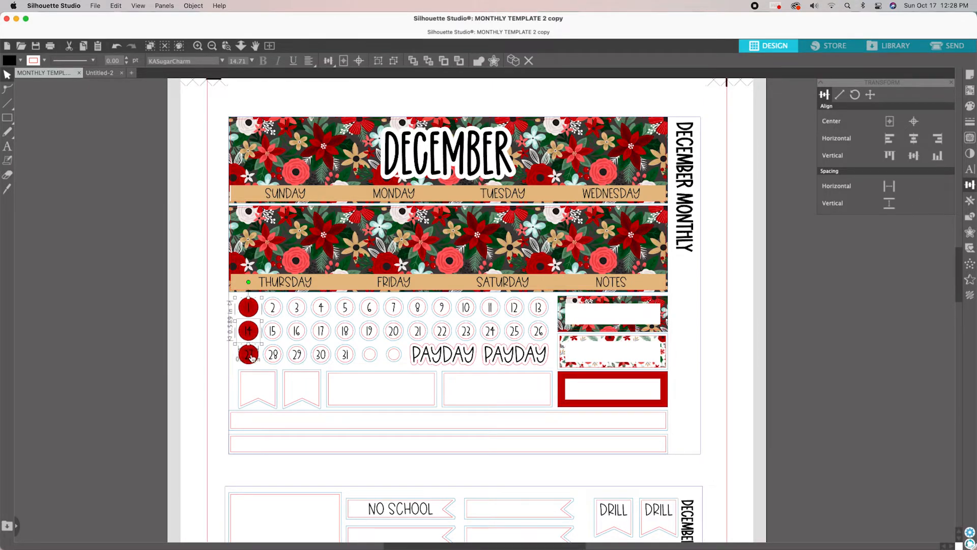
left_click(251, 355, "shift")
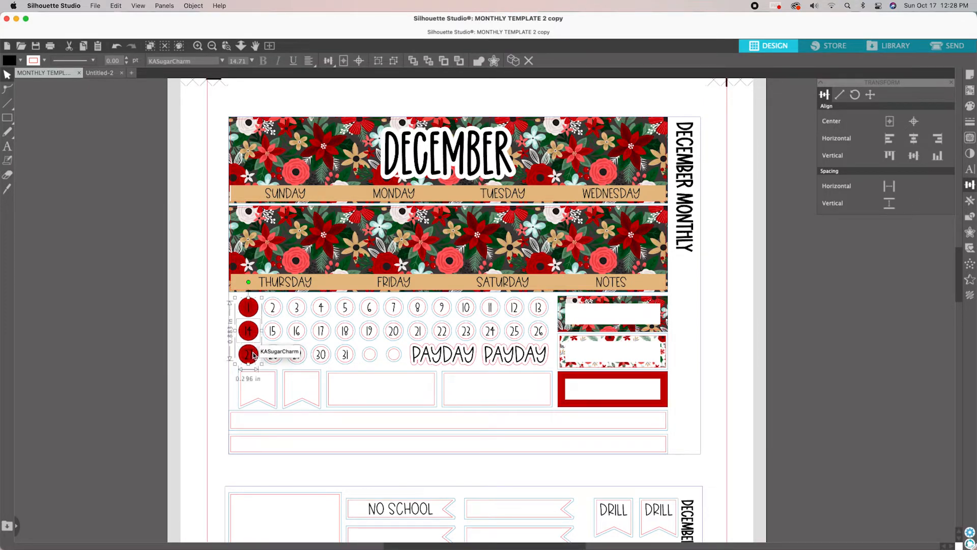
left_click(21, 62)
left_click(22, 79)
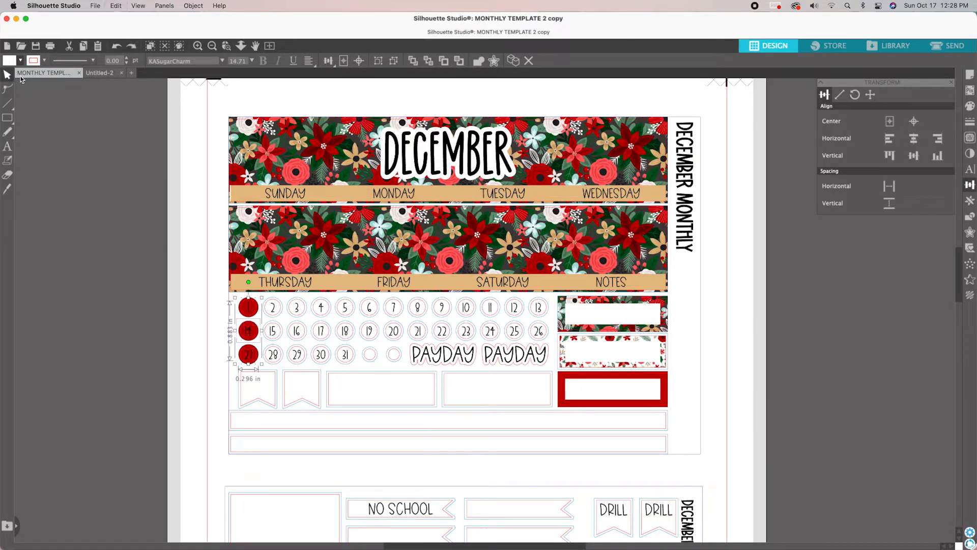
scroll(50, 273, "down", 1)
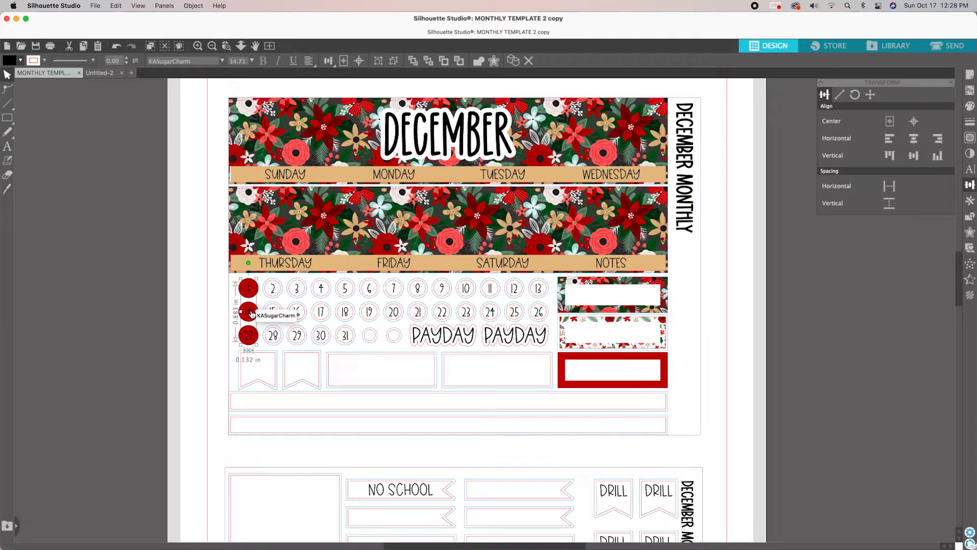
left_click(19, 61)
left_click(13, 77)
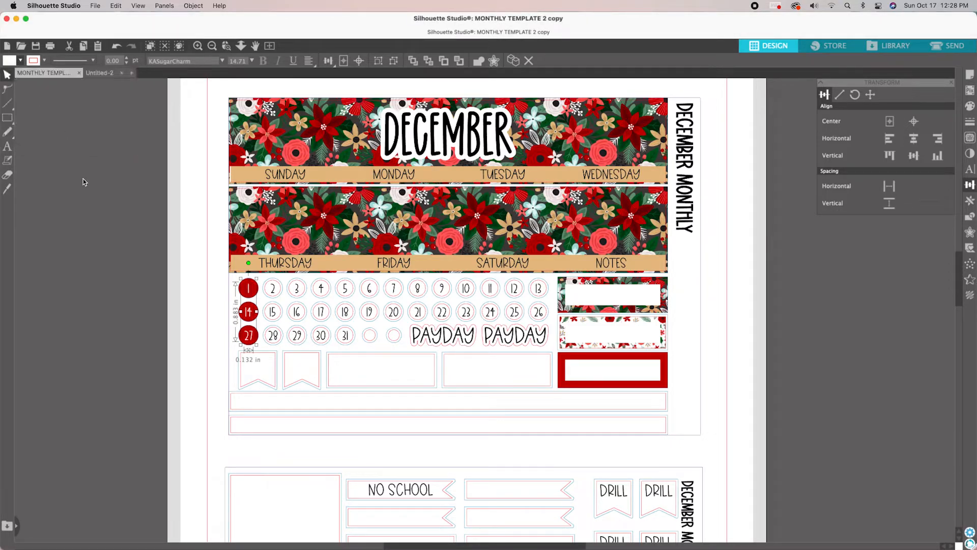
left_click(128, 249)
Step: Fill the inner circle of the first blank date dot after 31 with the same red as the numbered circles
scroll(157, 259, "up", 2)
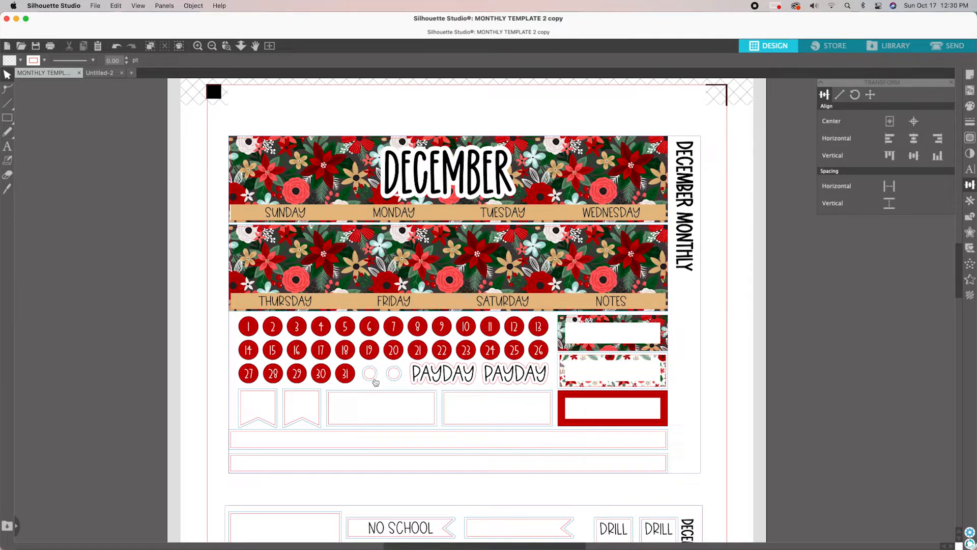
left_click(376, 379)
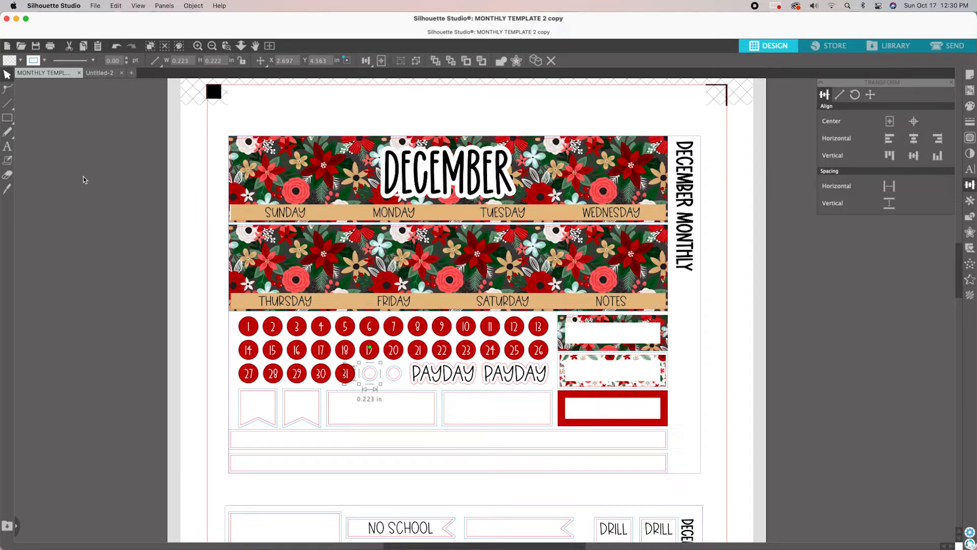
left_click(20, 60)
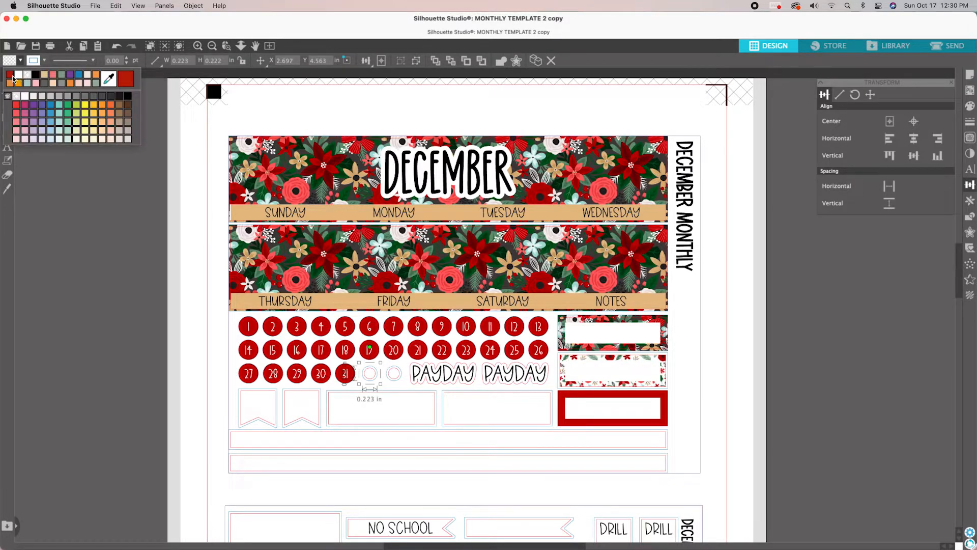
left_click(11, 76)
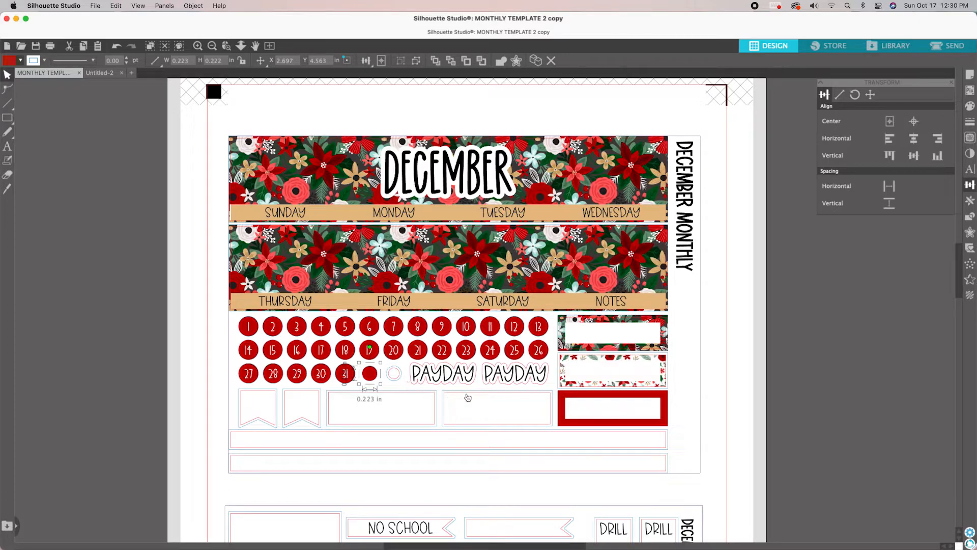
left_click(426, 391)
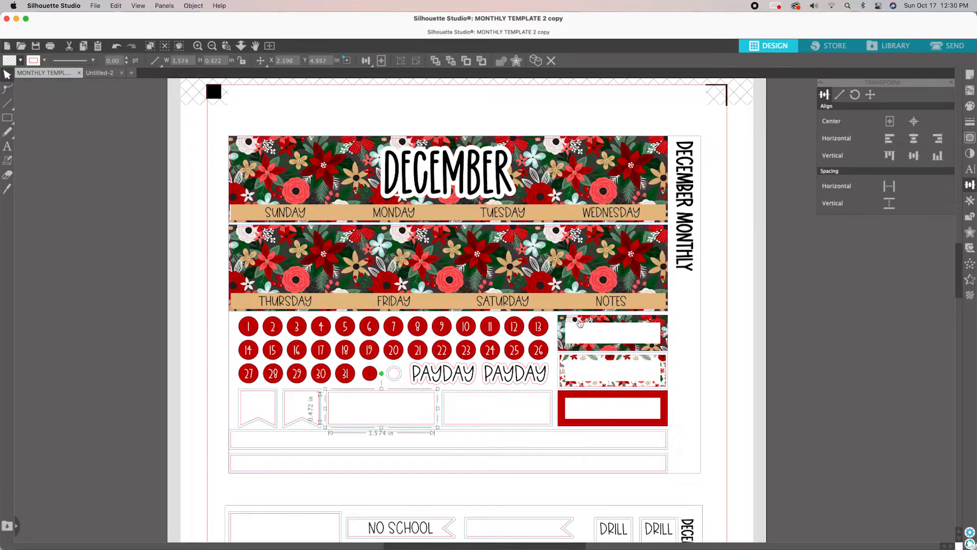
left_click(892, 51)
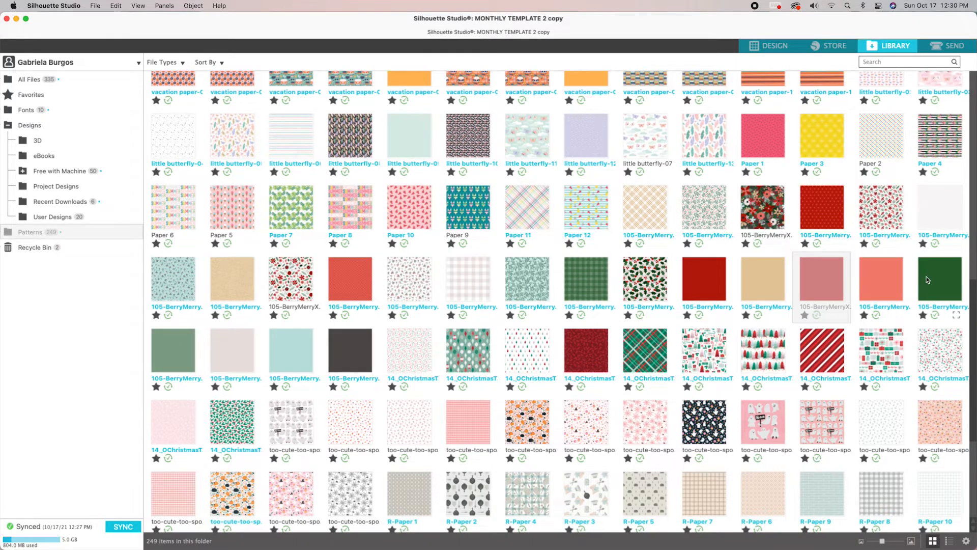
left_click(786, 48)
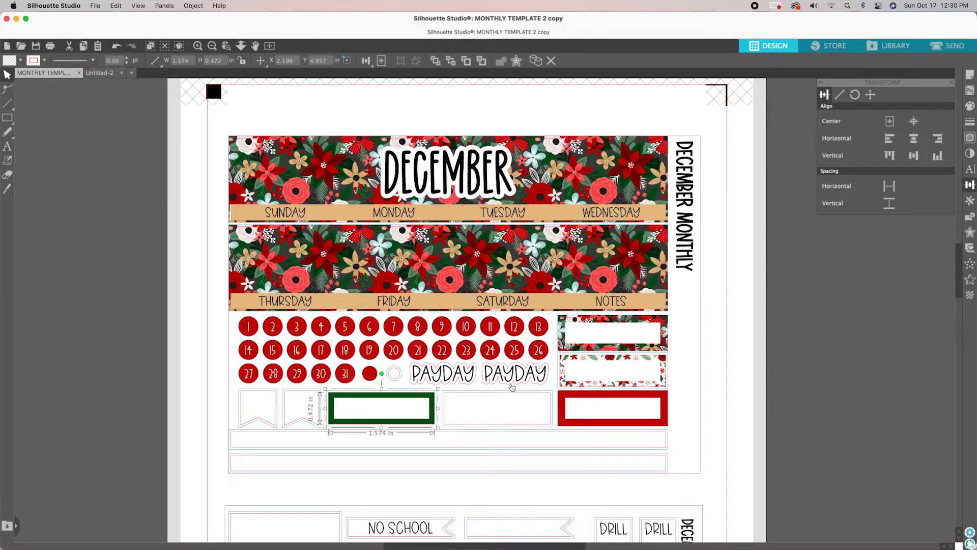
key("super+z")
left_click(437, 388)
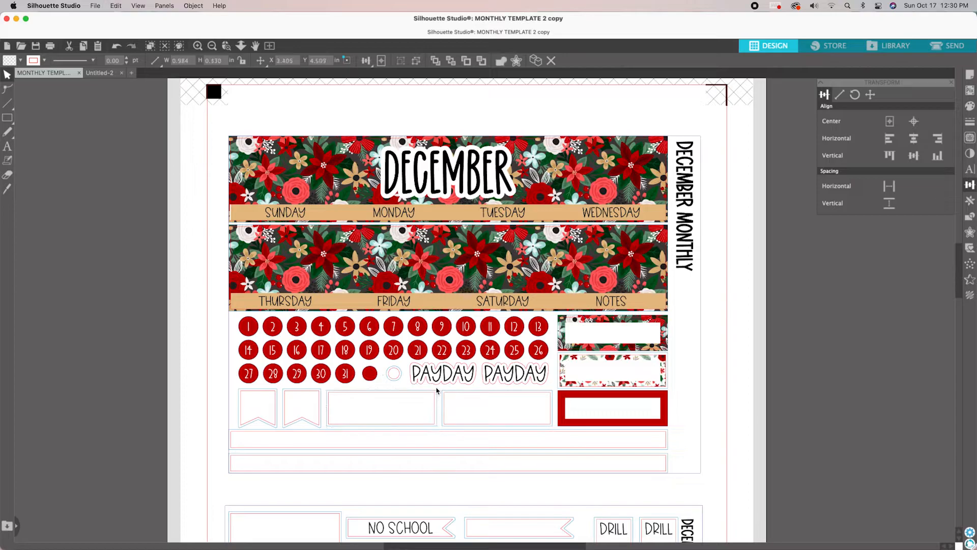
Step: Fill the outer border of the empty label box next to the flags with the solid dark green BerryMerry pattern
left_click(369, 391)
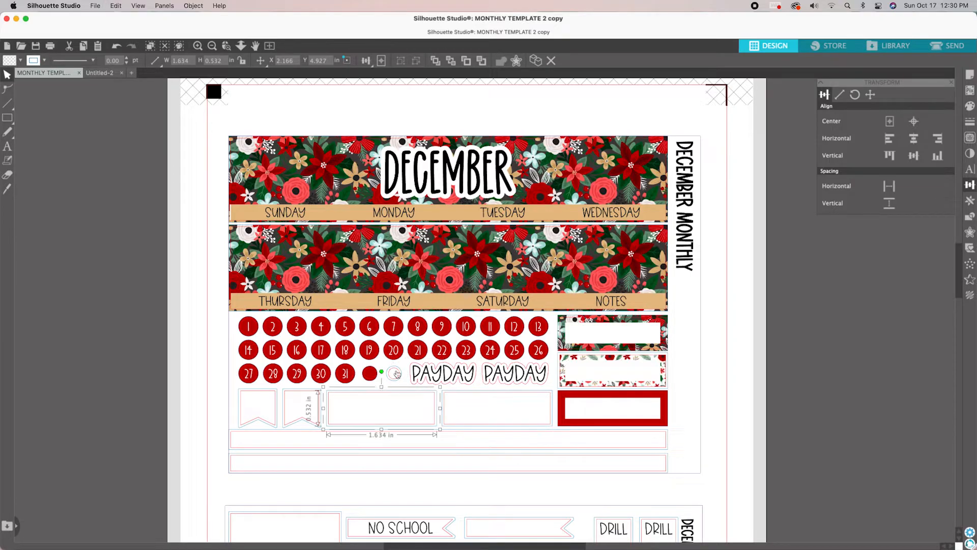
left_click(893, 49)
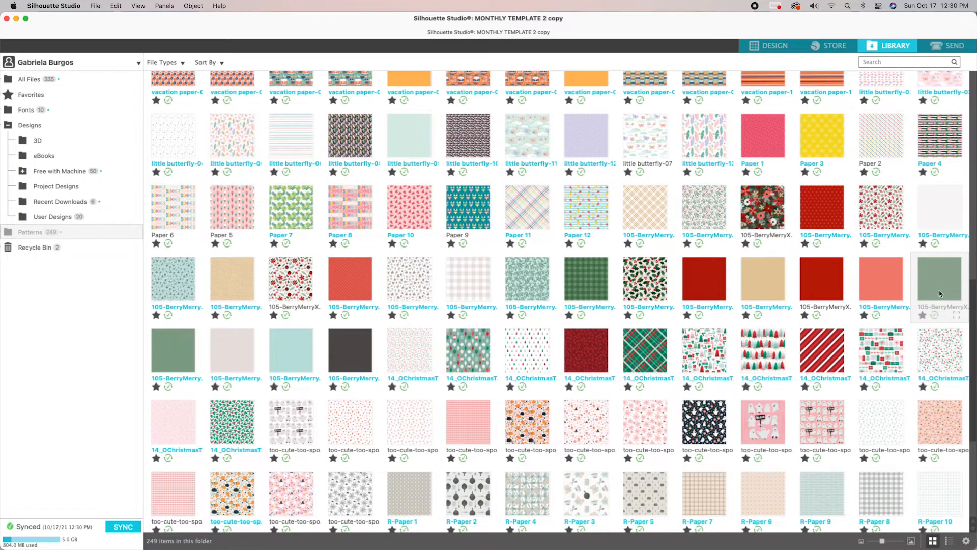
left_click(781, 49)
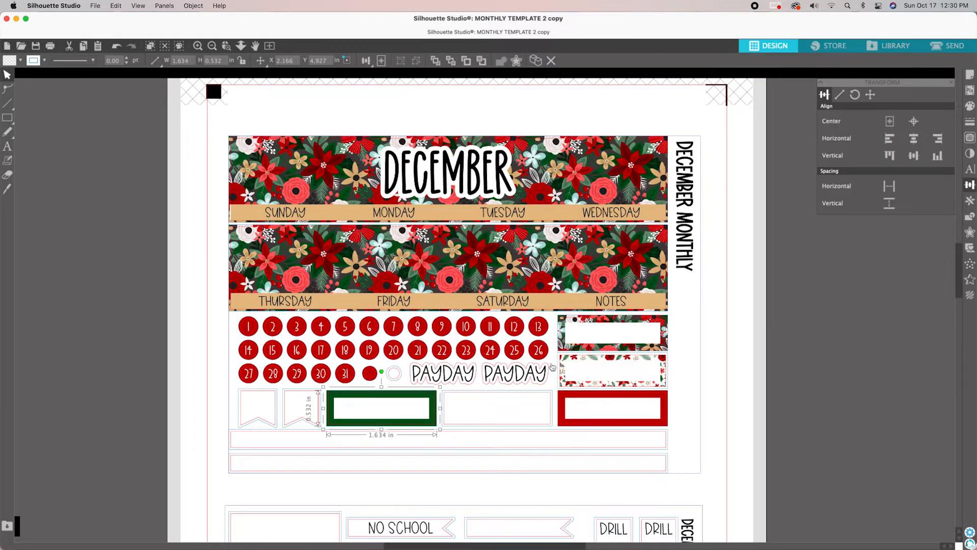
Step: Fill the outer border of the empty label box between the green and red boxes with the solid tan BerryMerry pattern
left_click(549, 392)
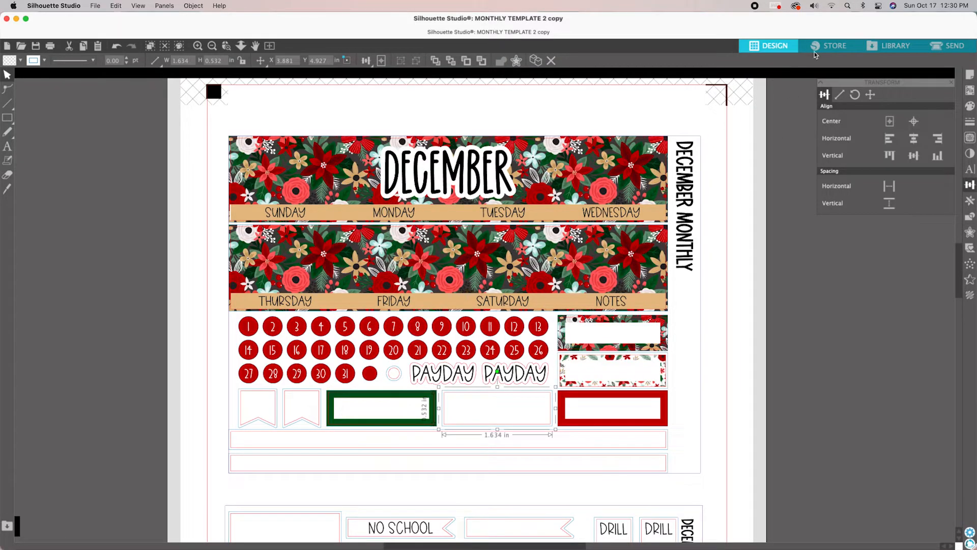
left_click(889, 46)
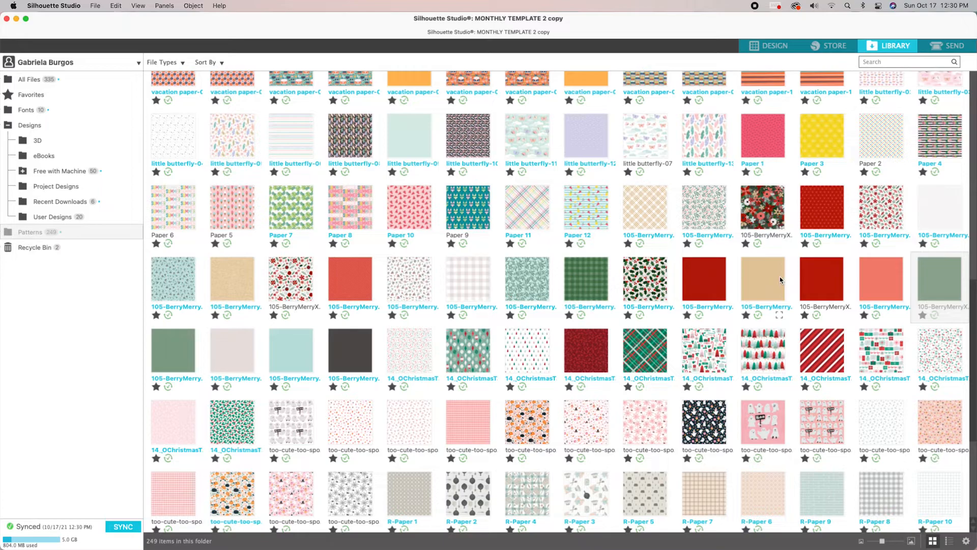
left_click(788, 46)
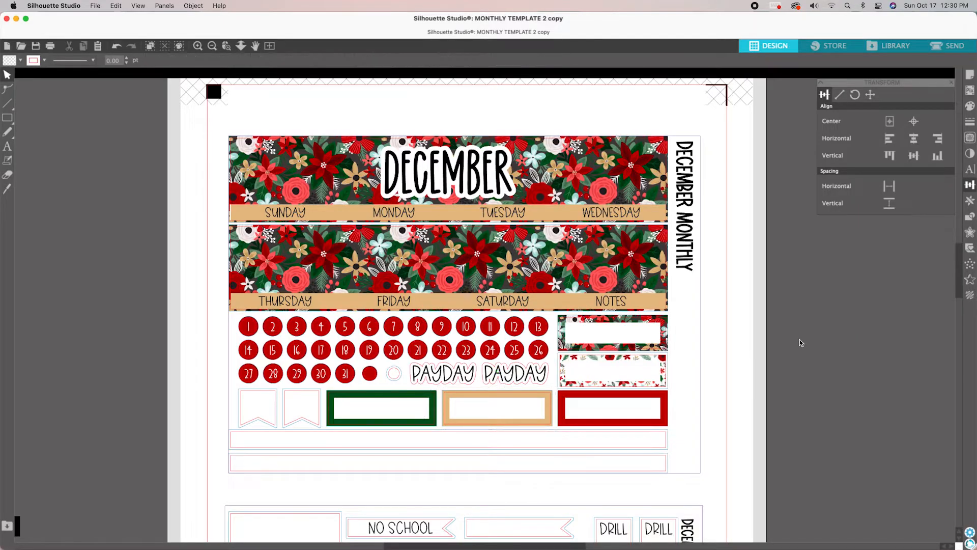
Step: Fill the second blank date dot after 31 with dark green
left_click(393, 375)
left_click(20, 60)
left_click(112, 84)
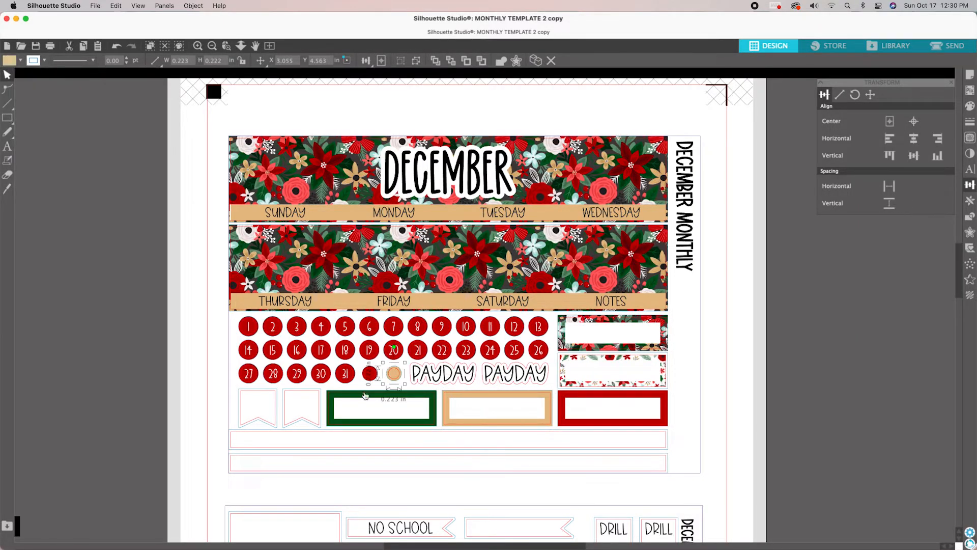
left_click(21, 60)
left_click(66, 91)
left_click(706, 367)
left_click(257, 390)
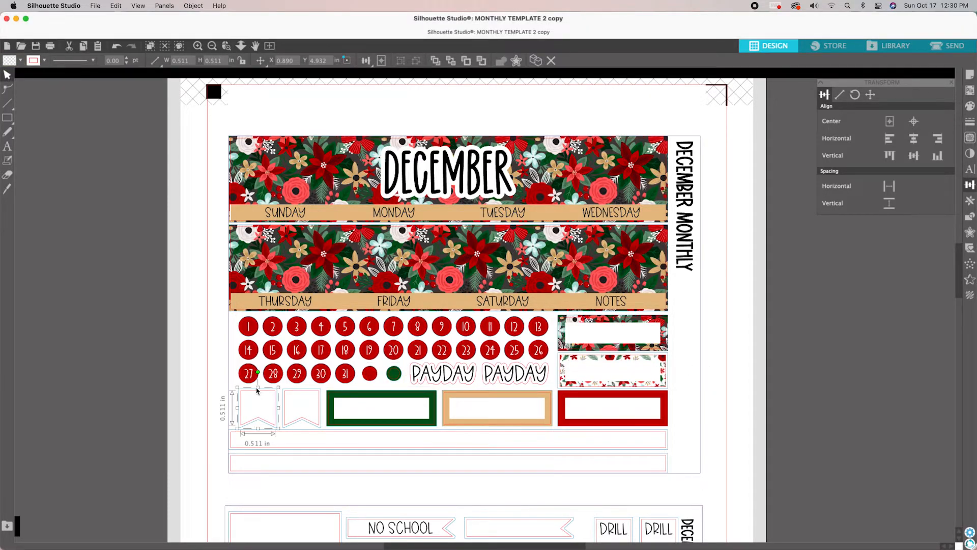
left_click(251, 391)
left_click(252, 391)
left_click(227, 403)
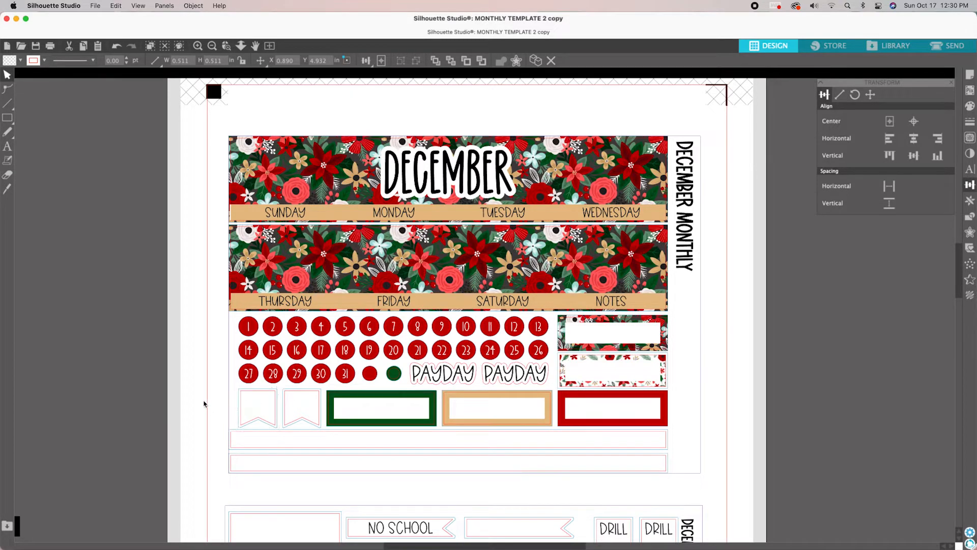
left_click(239, 392)
left_click(163, 400)
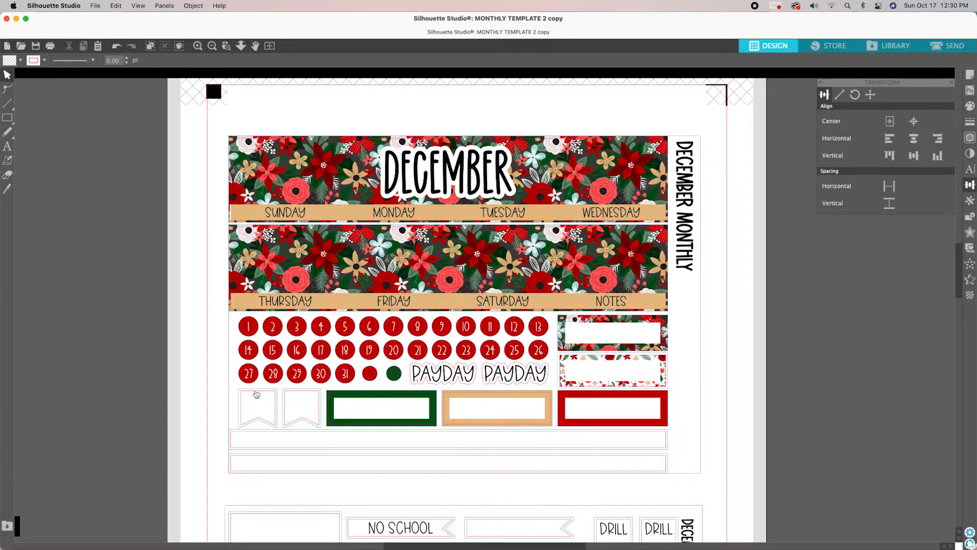
Step: Group the two blank flags and fill them with the green leaf and red berry BerryMerry pattern
left_click_drag(231, 385, 326, 433)
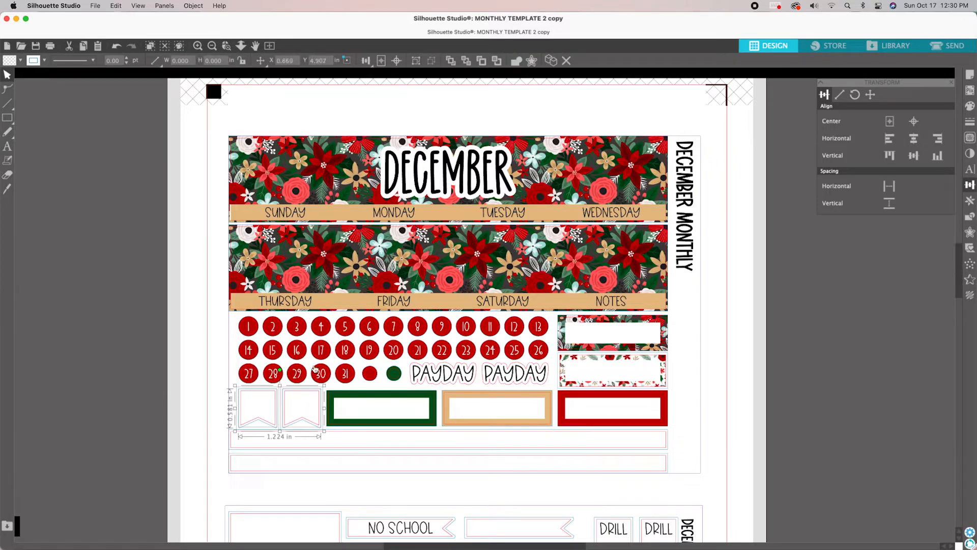
left_click(416, 62)
left_click(183, 372)
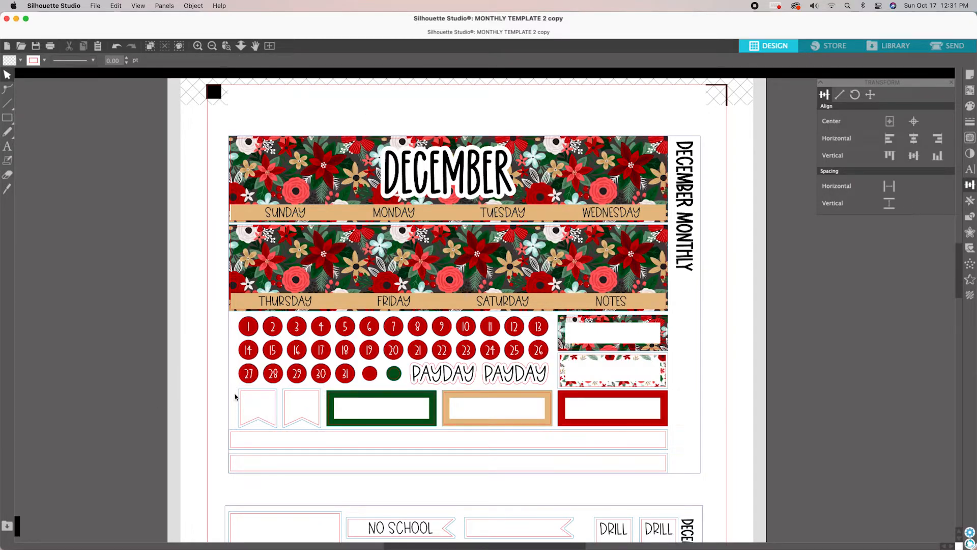
left_click(238, 397)
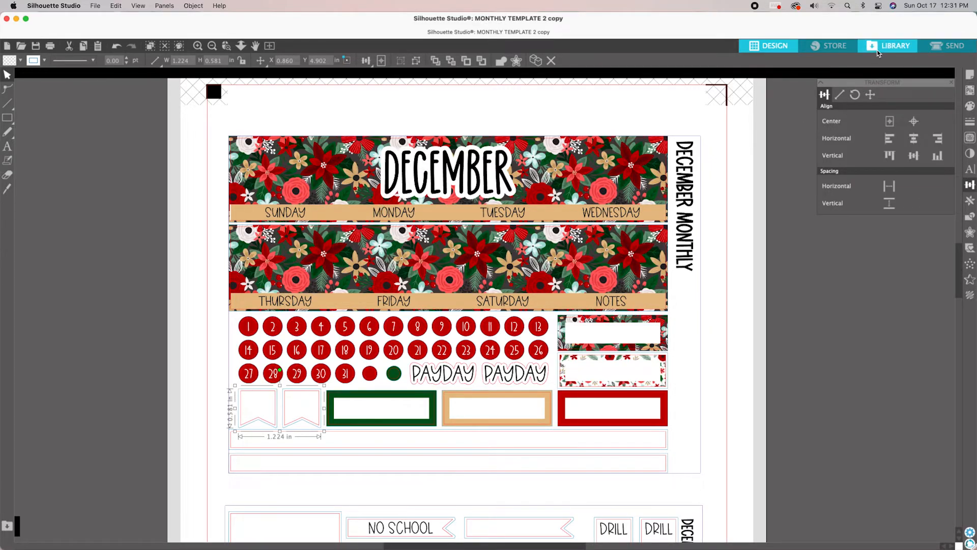
left_click(895, 45)
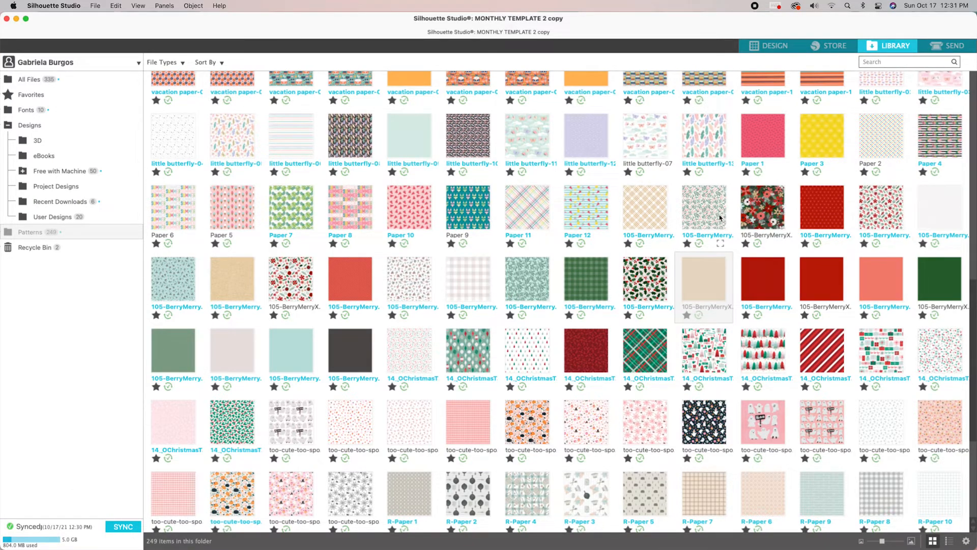
left_click(781, 47)
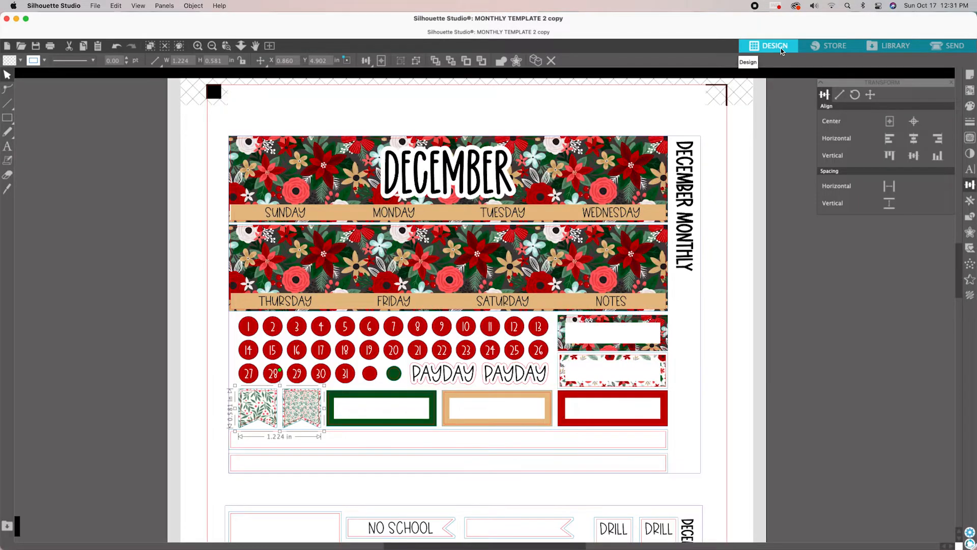
Step: Ungroup the two flags and clear the overlapping pattern fill from the second flag's inner outline
scroll(769, 304, "down", 1)
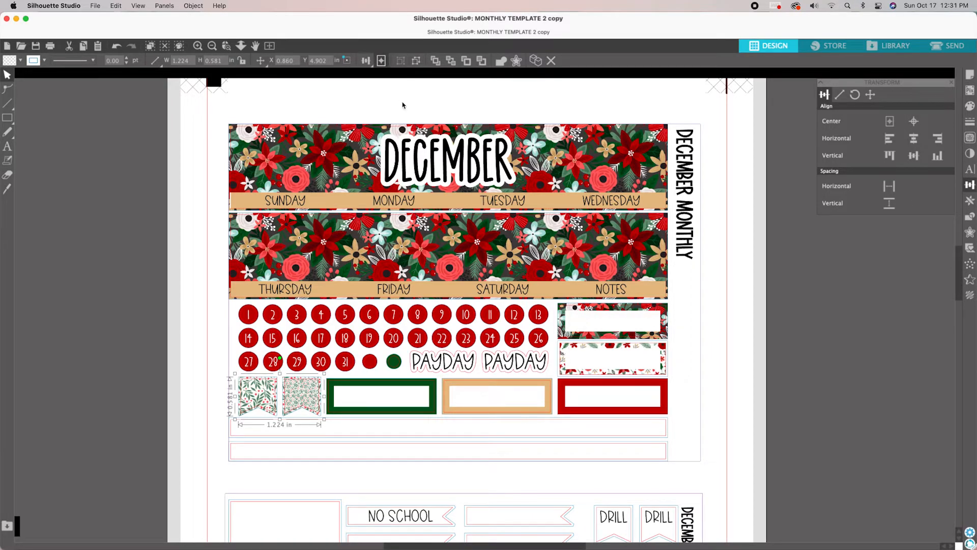
left_click(417, 61)
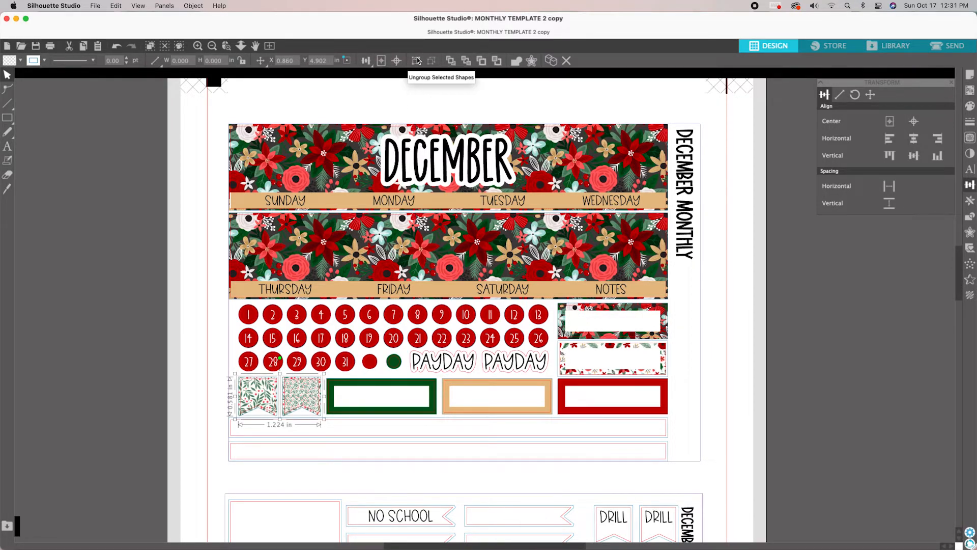
left_click(137, 366)
left_click(297, 393)
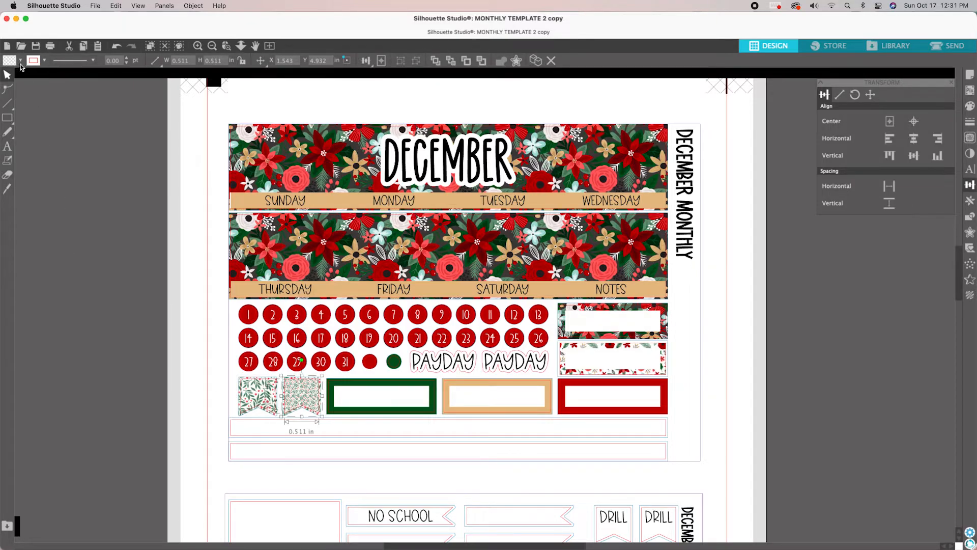
left_click(20, 60)
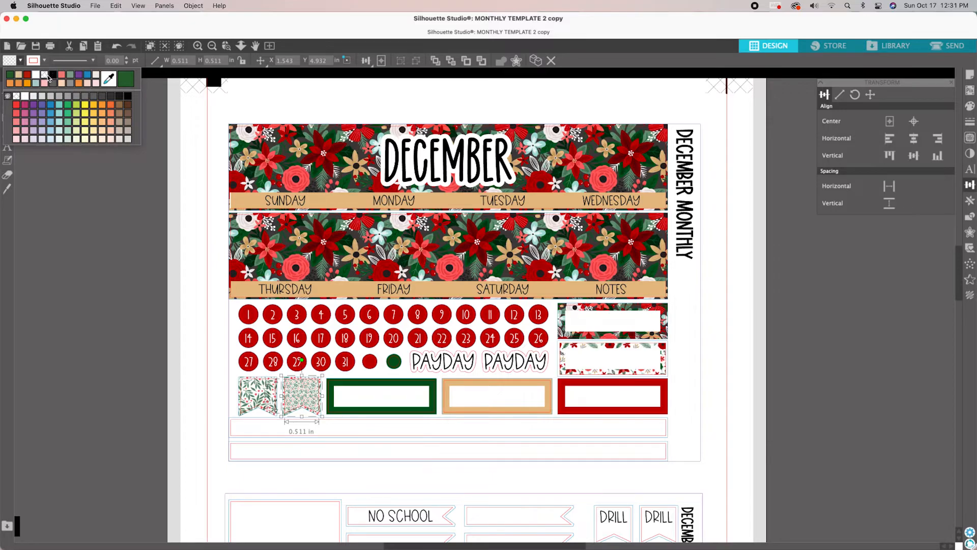
left_click(72, 178)
scroll(72, 234, "down", 1)
left_click(72, 234)
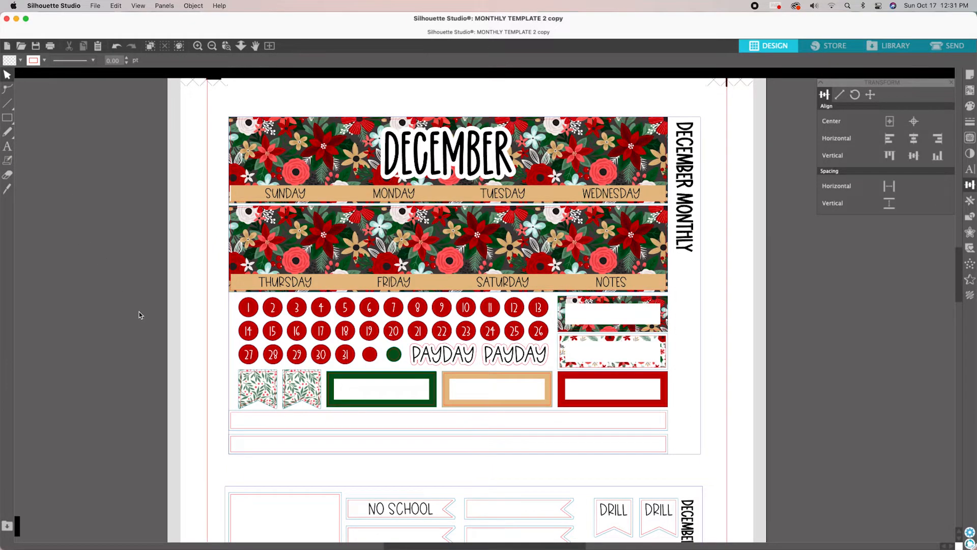
Step: Fill the second flag's outer shape with the white BerryMerry pattern of red flowers and green leaves
left_click(302, 372)
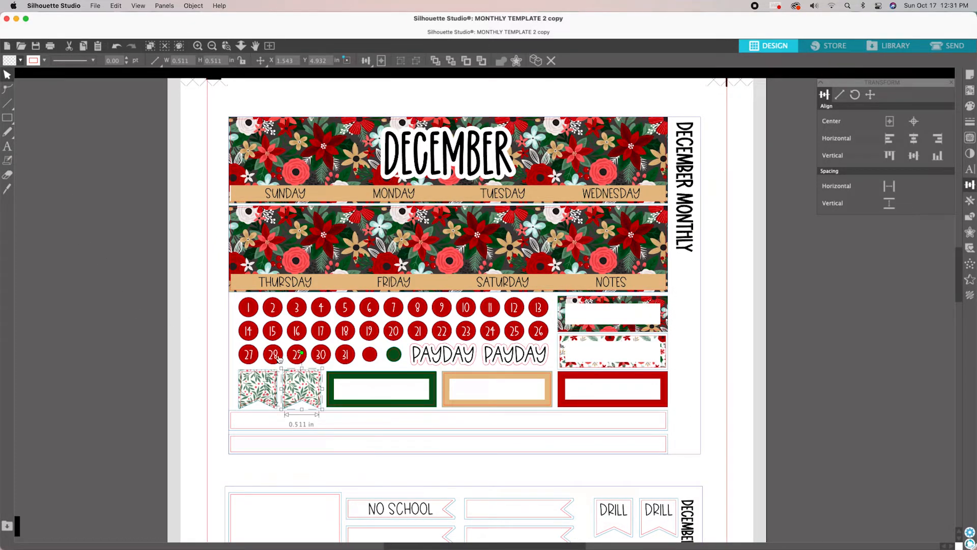
left_click(301, 386)
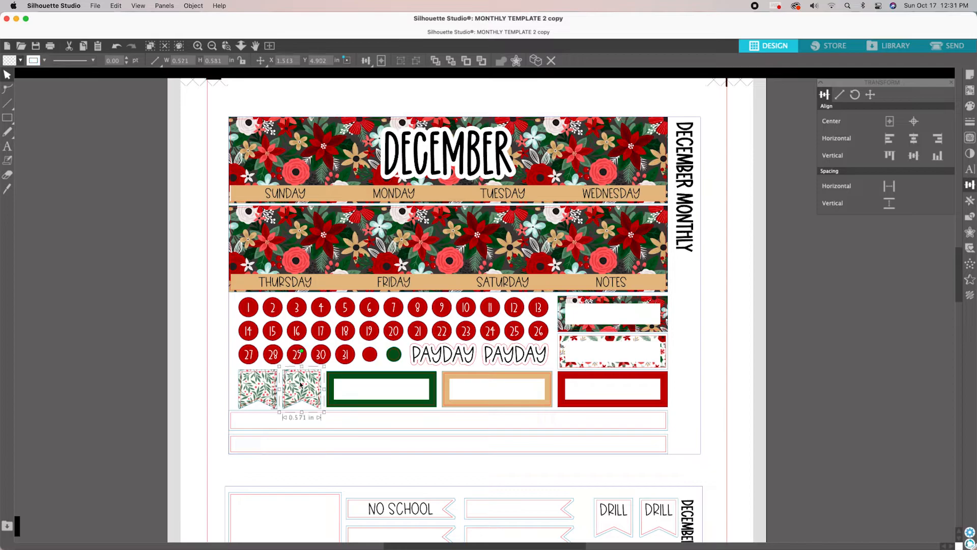
left_click(892, 47)
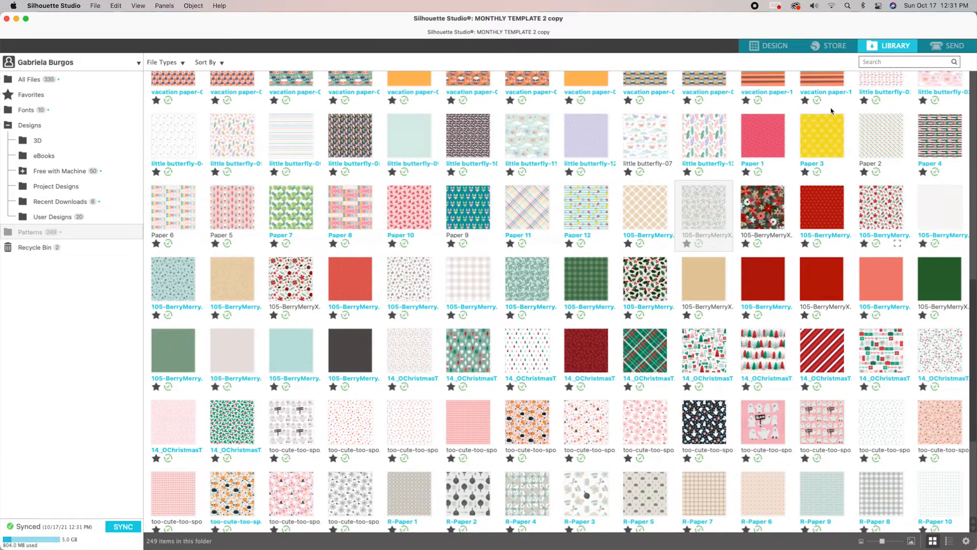
left_click(768, 46)
left_click(781, 328)
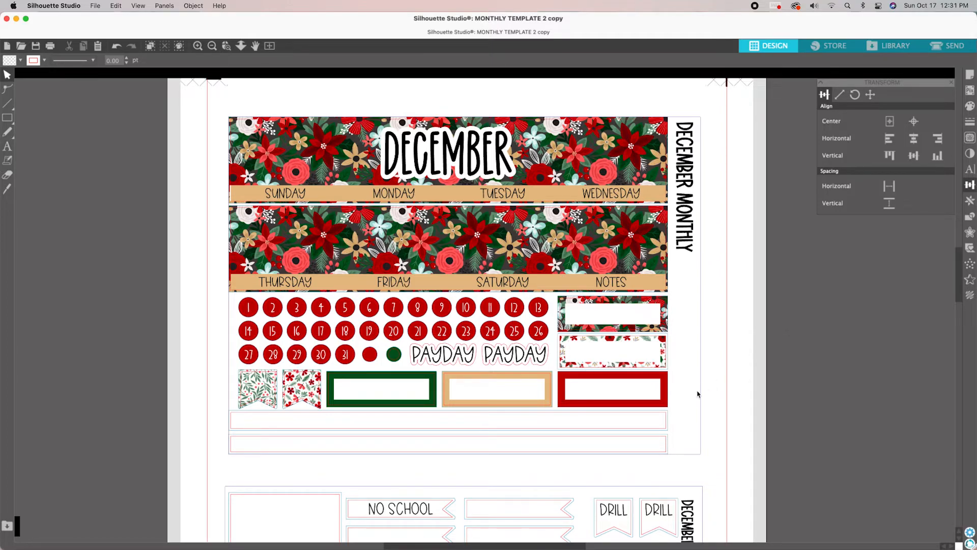
Step: Fill both long strips below the label boxes with the red bow BerryMerry pattern
left_click(670, 441)
scroll(830, 148, "up", 1)
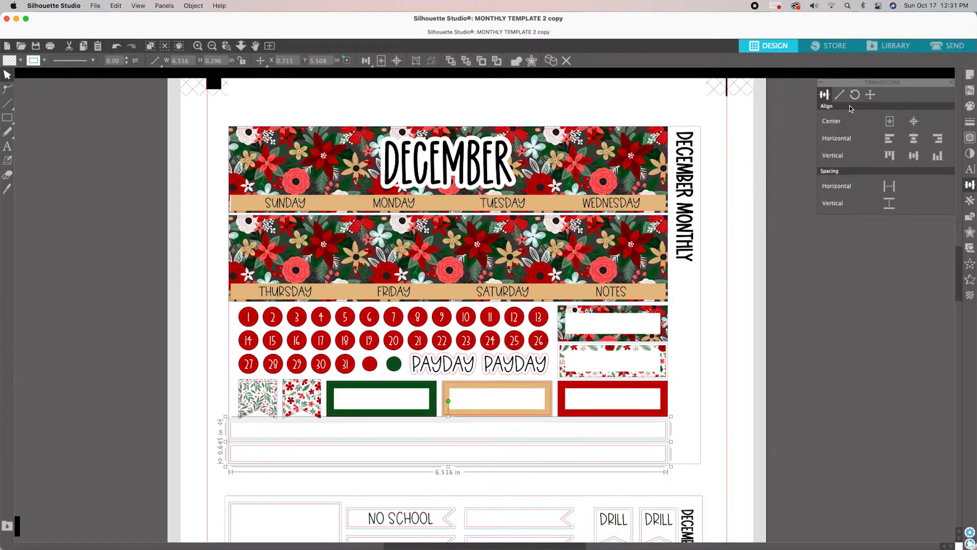
left_click(888, 47)
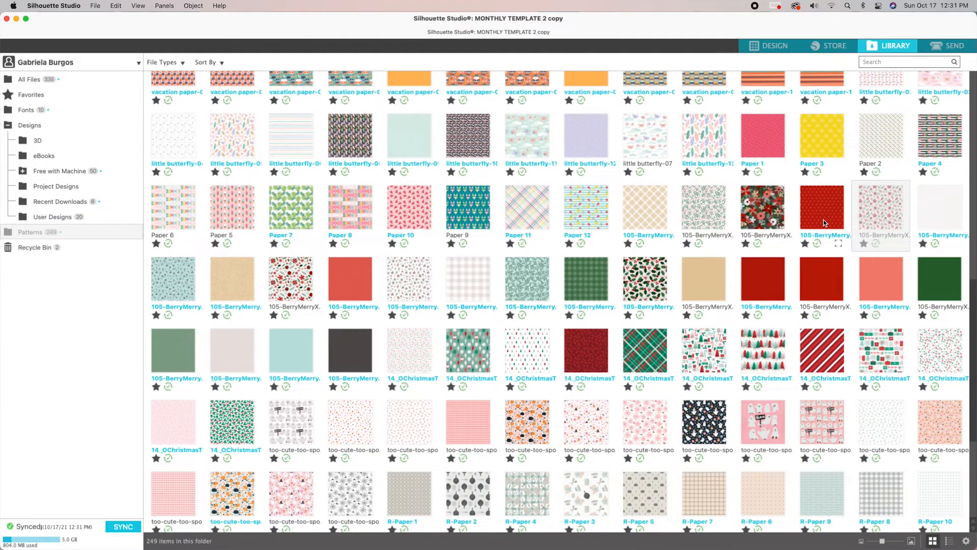
left_click(783, 47)
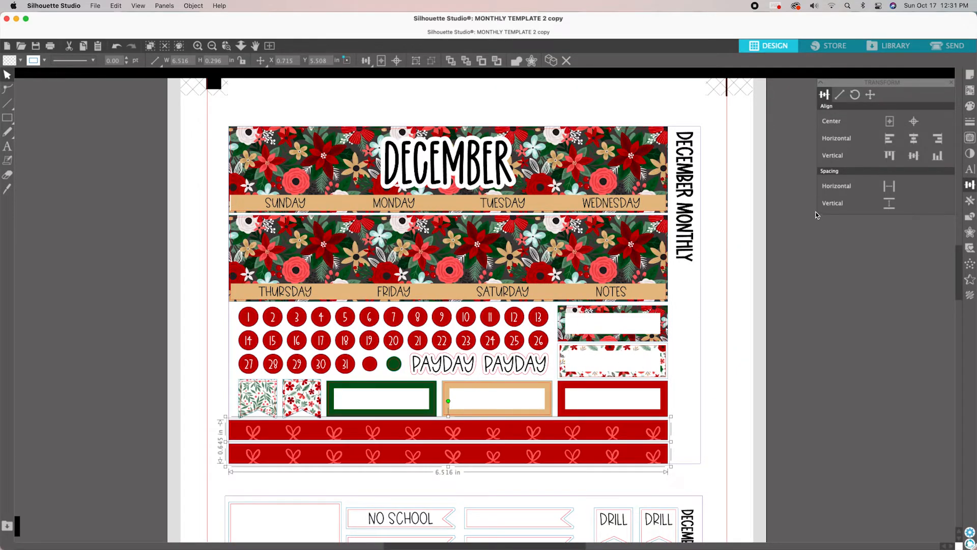
Step: Scale the fill pattern of both long strips to 20%
left_click(970, 106)
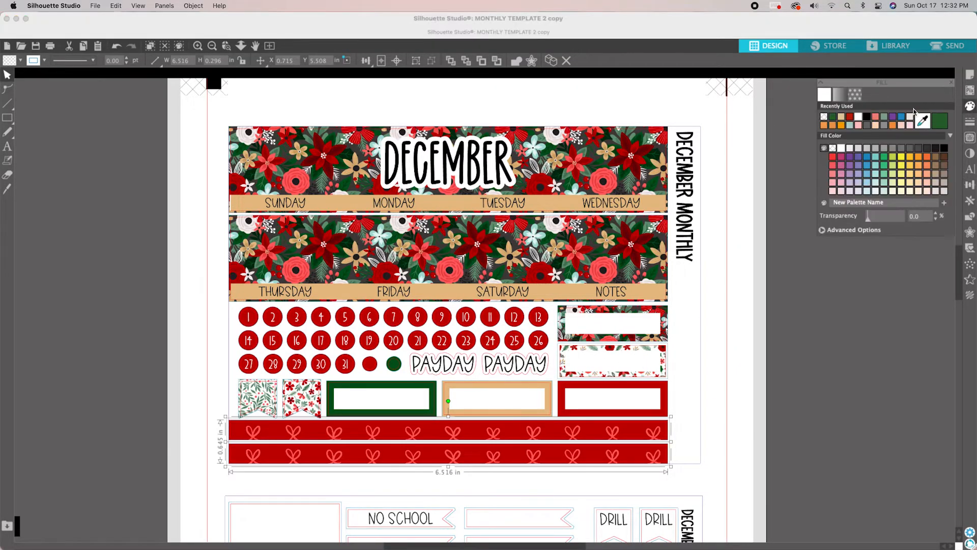
left_click(855, 94)
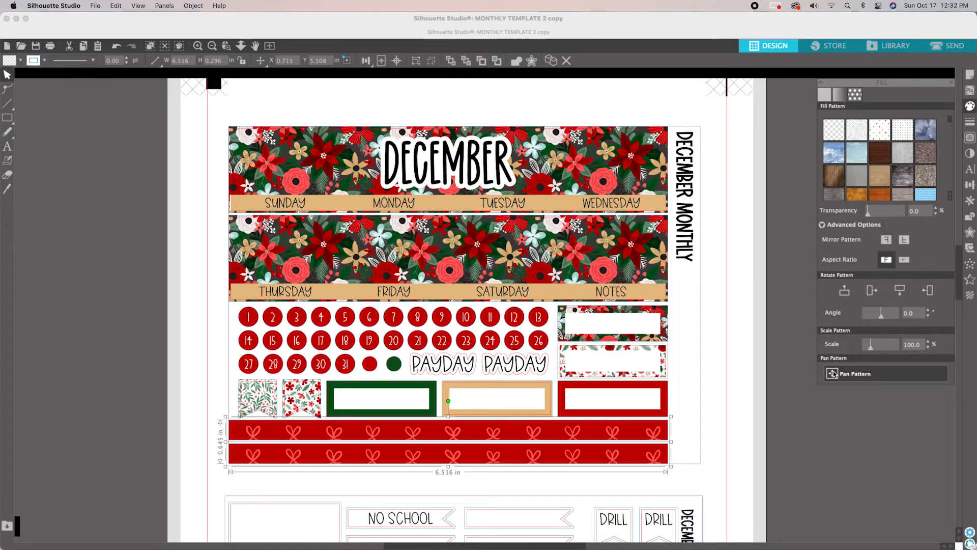
left_click_drag(869, 349, 865, 350)
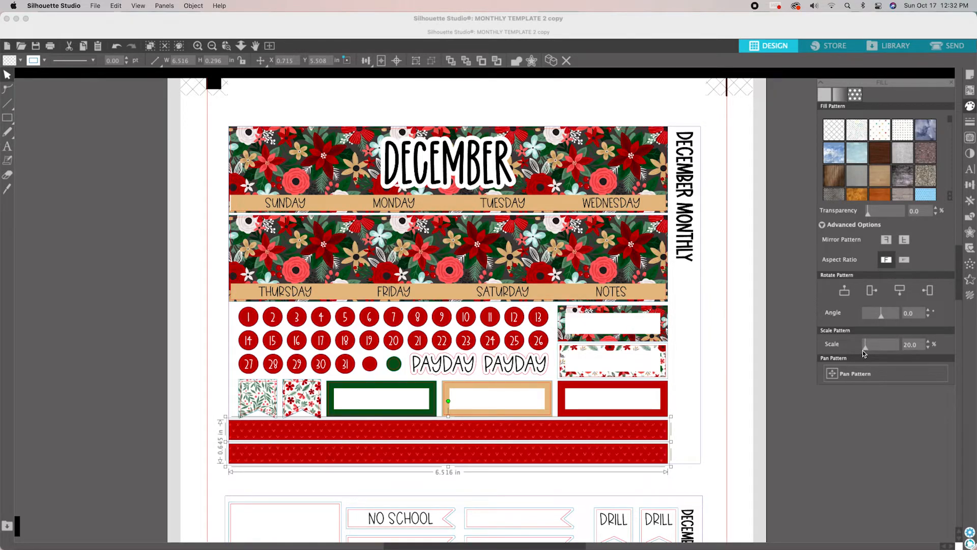
Step: Try the tan plaid BerryMerry pattern as the fill of both long strips
left_click(889, 46)
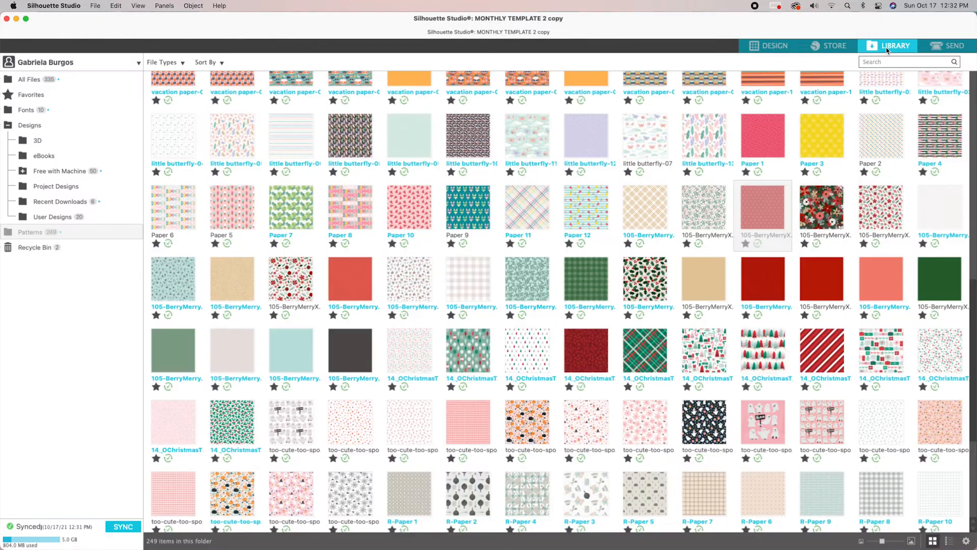
scroll(669, 281, "down", 1)
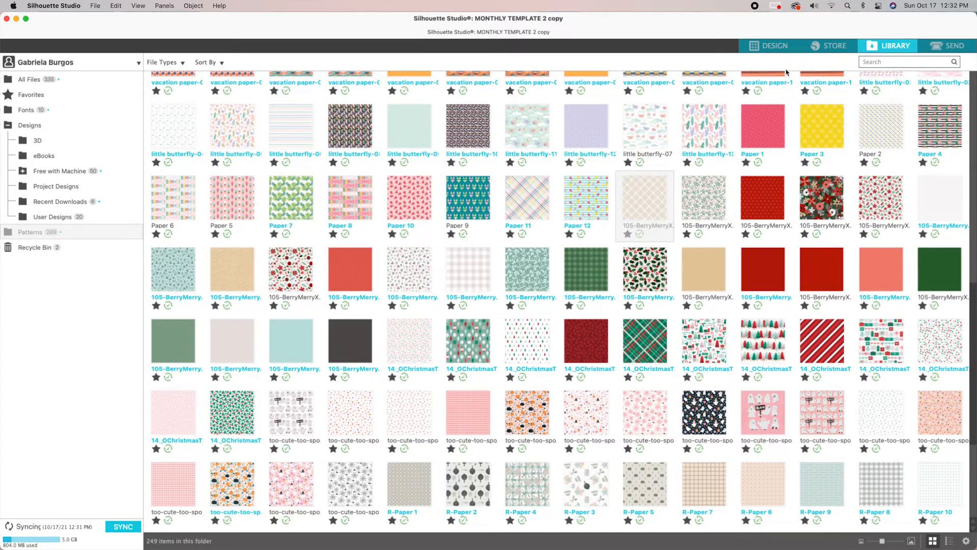
left_click(775, 46)
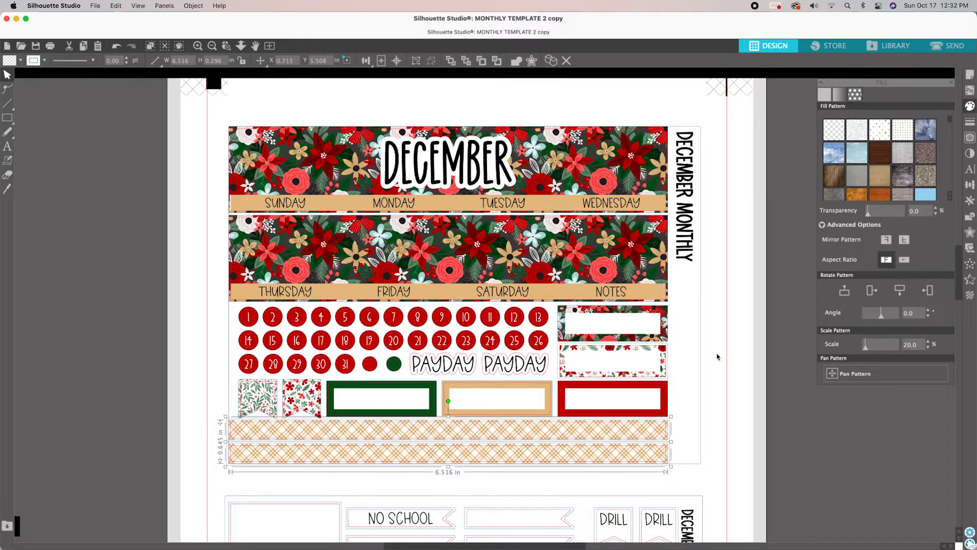
Step: Fill both long strips with the white BerryMerry pattern of large red flowers and pan the pattern slightly upward inside them
left_click(891, 47)
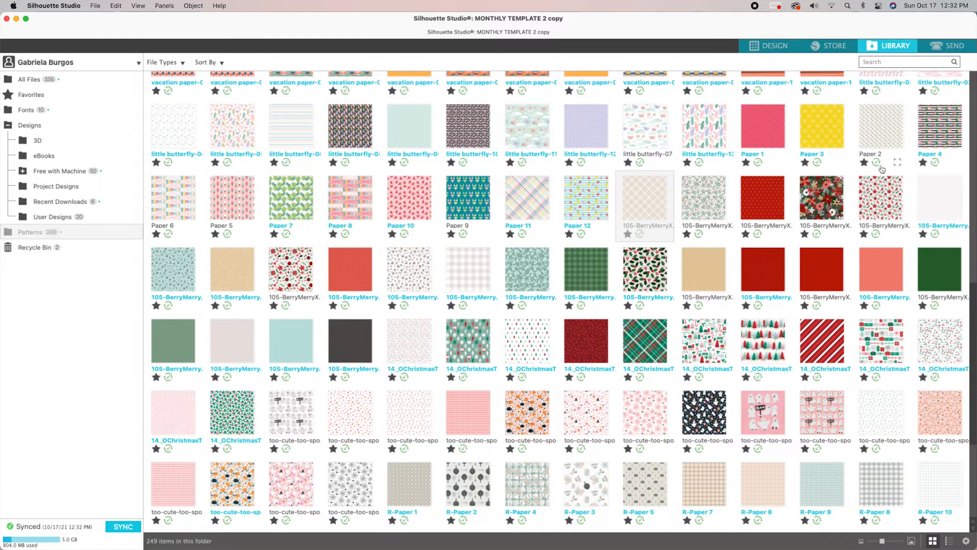
scroll(840, 202, "up", 2)
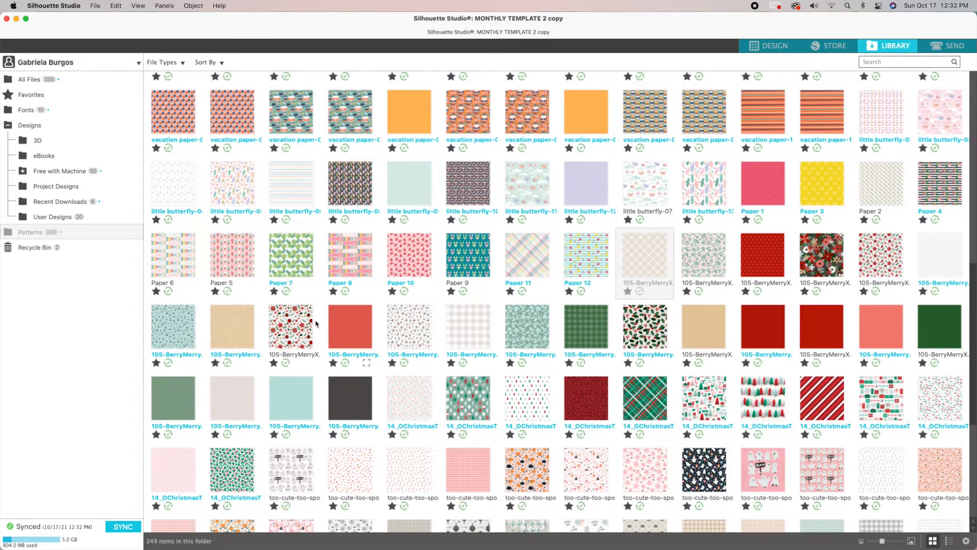
left_click(290, 327)
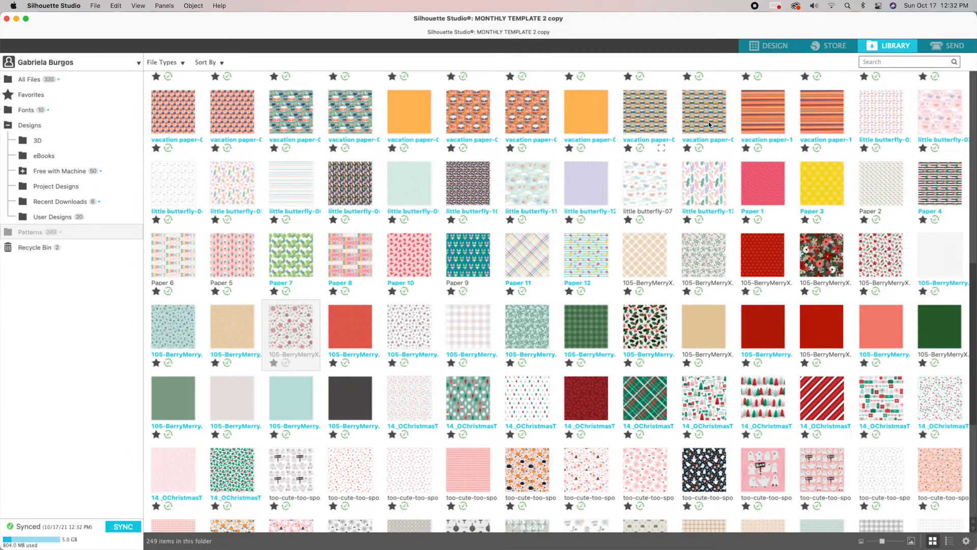
left_click(777, 47)
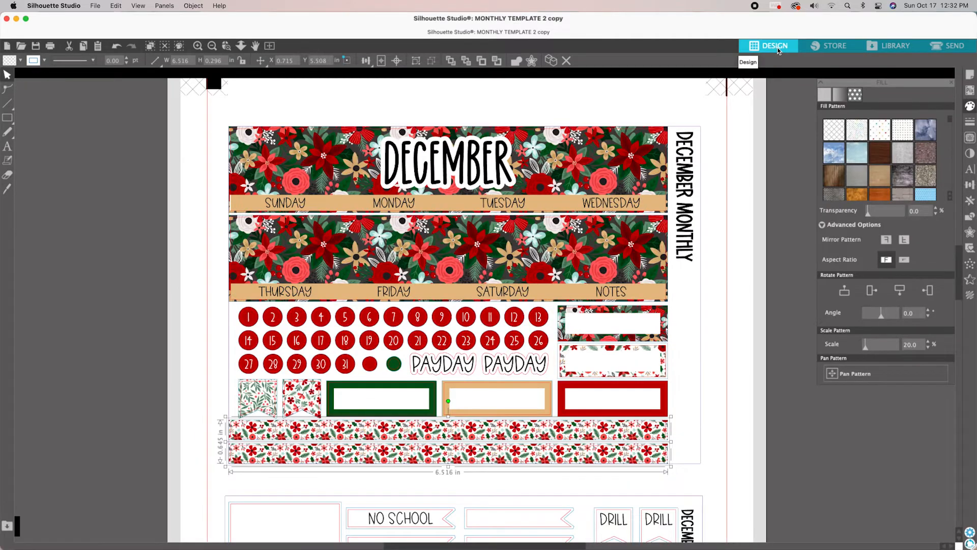
left_click(849, 372)
left_click_drag(448, 440, 448, 434)
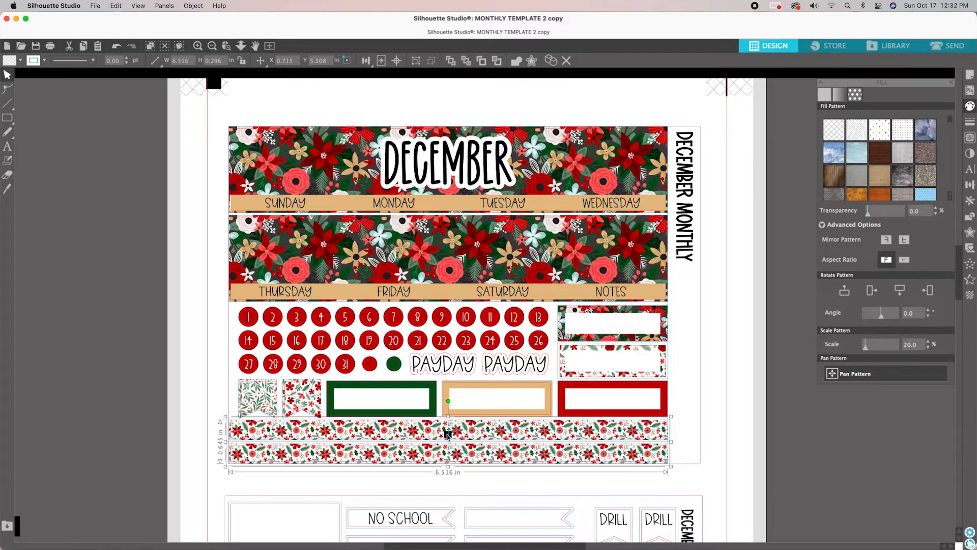
Step: Deselect the two patterned strips and save the document
left_click(768, 423)
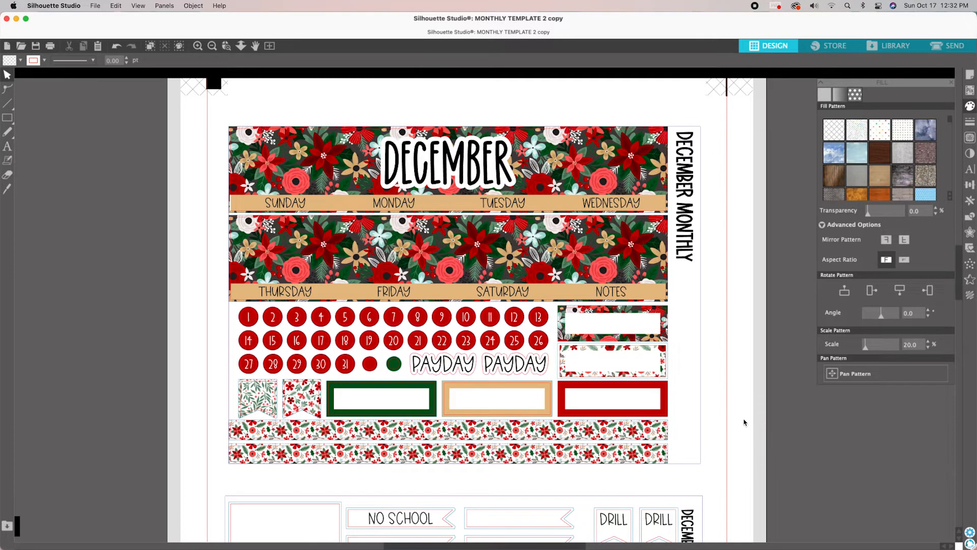
key("super+s")
Step: Try a 9% transparency on the white centre of the dark floral label box and return it to 0%
left_click(629, 330)
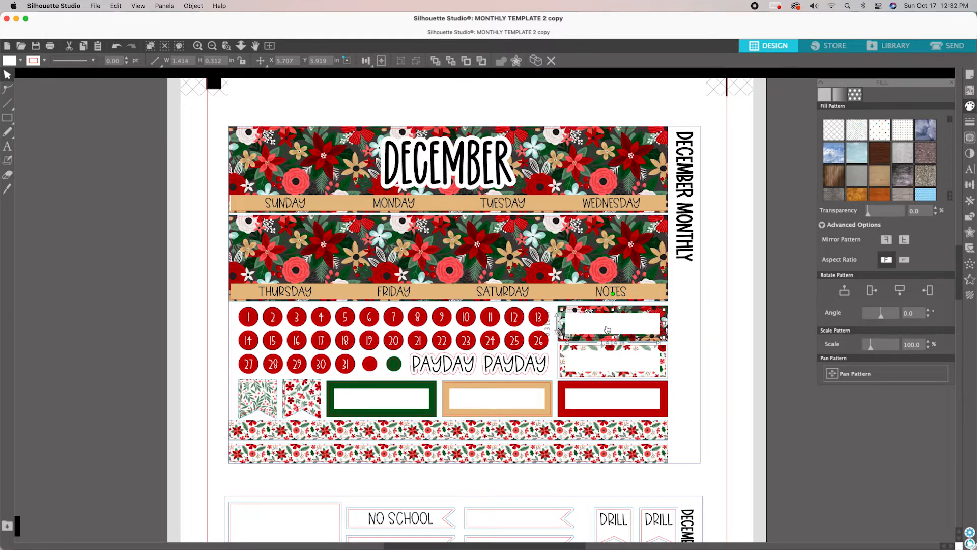
left_click(824, 94)
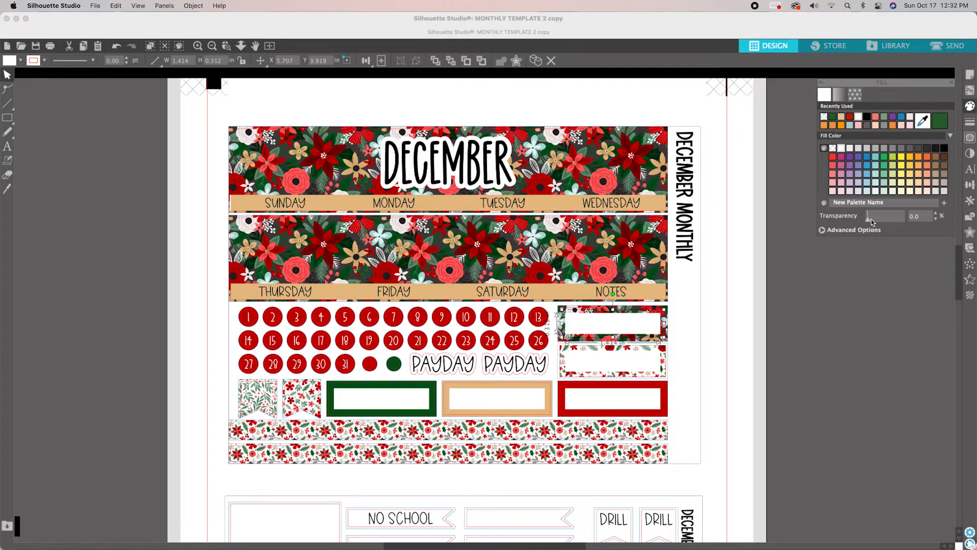
left_click(871, 222)
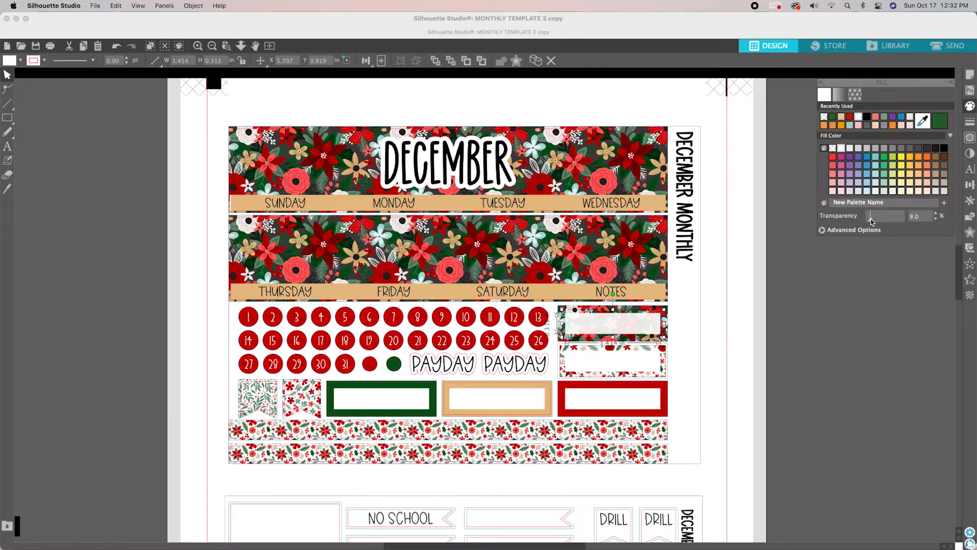
left_click_drag(871, 222, 868, 223)
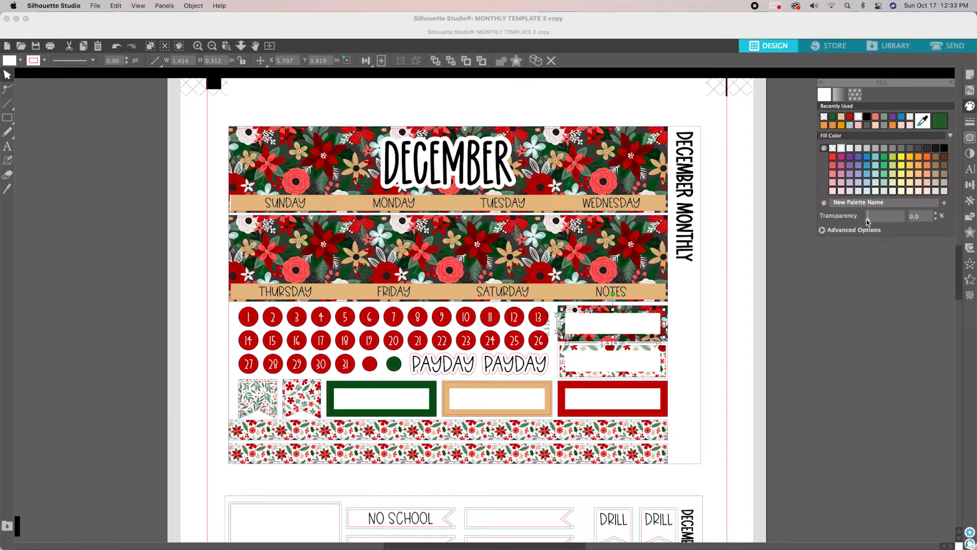
left_click(825, 343)
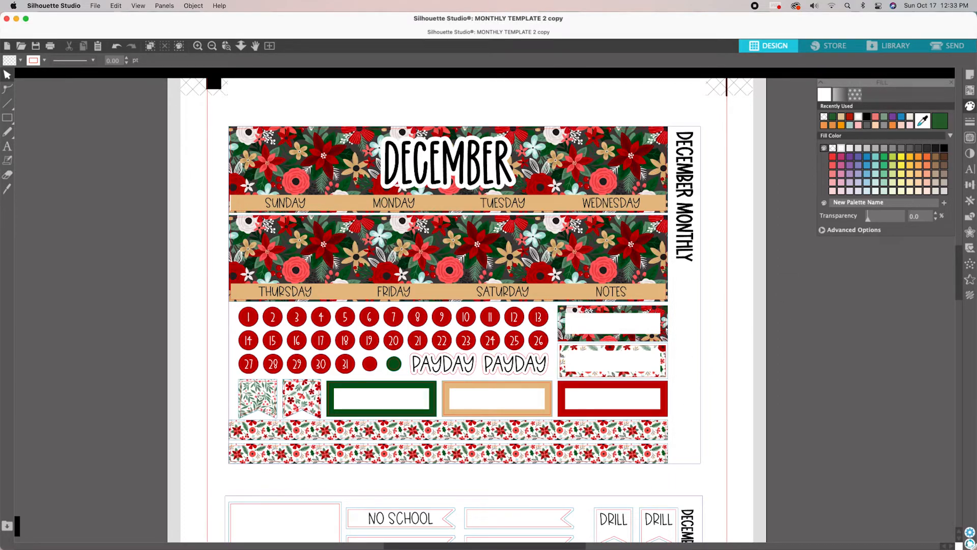
Step: Try shaping a flag beside the page from a rectangle about 0.52 by 0.57 in with a notched bottom edge, and delete it
left_click(8, 118)
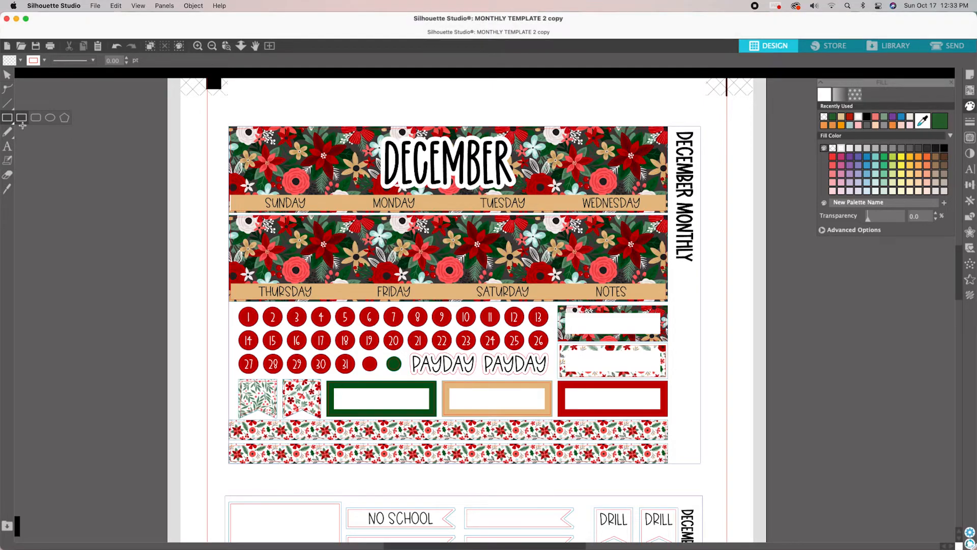
left_click_drag(131, 325, 141, 341)
left_click(7, 75)
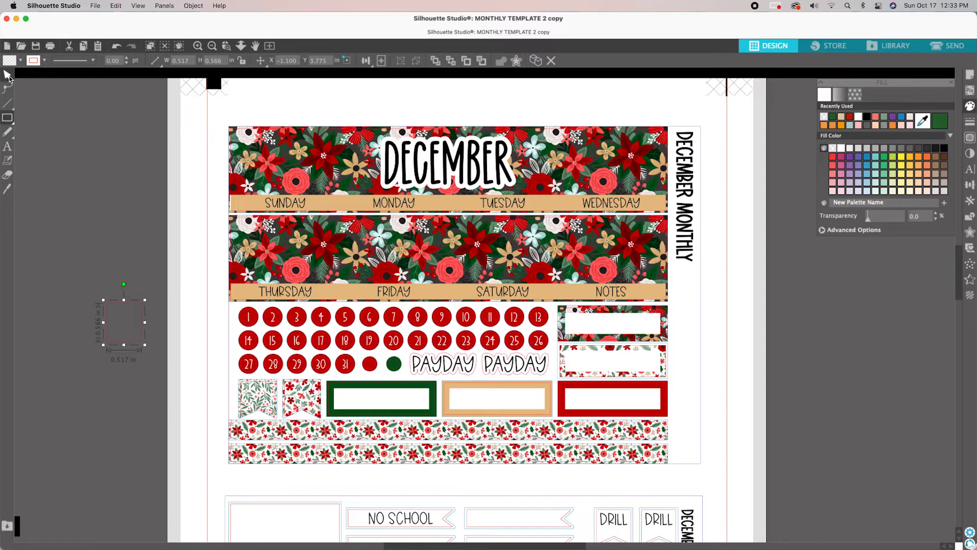
double_click(128, 342)
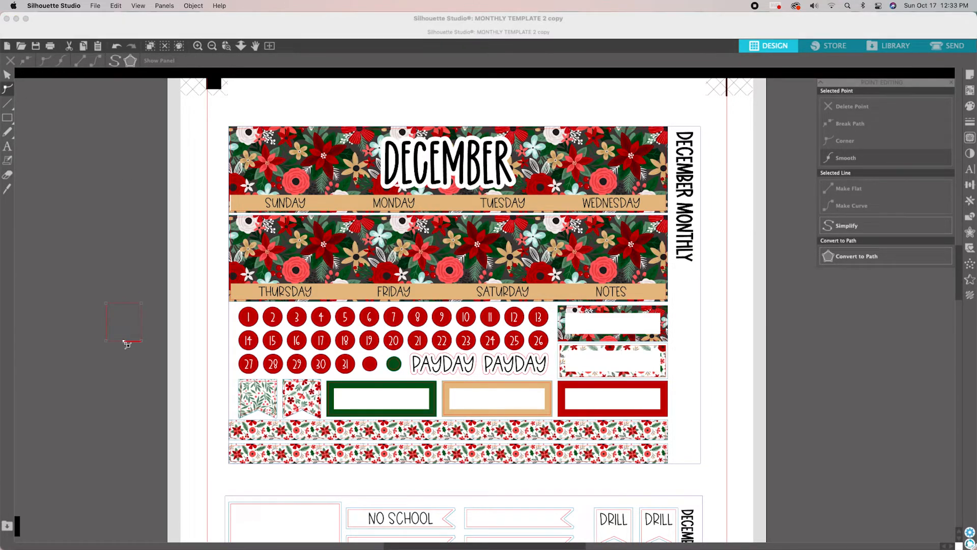
left_click(127, 345)
left_click_drag(124, 342, 124, 336)
left_click(138, 358)
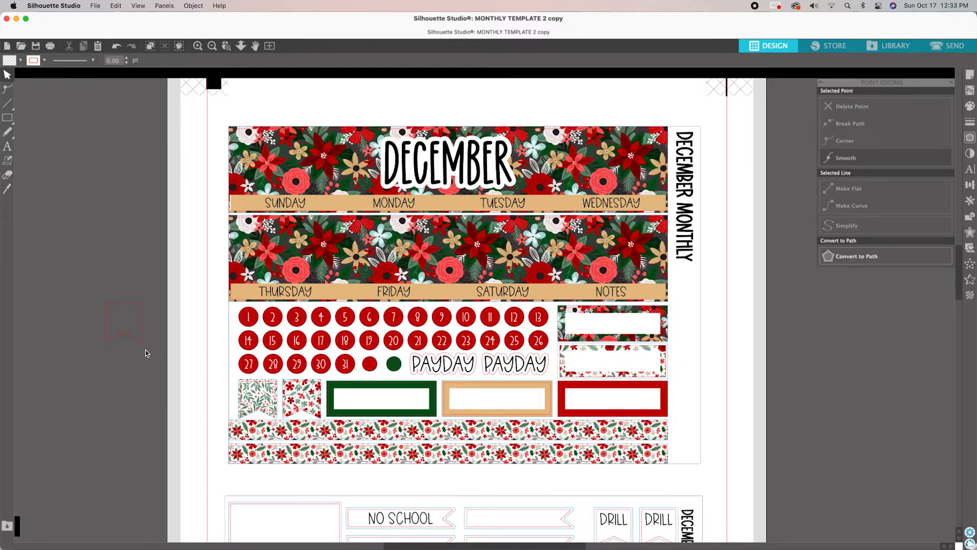
left_click(106, 326)
key("Delete")
Step: Fill the outer rectangle of the large box beside NO SCHOOL on the lower sheet with the dark floral BerryMerry pattern
scroll(123, 328, "down", 3)
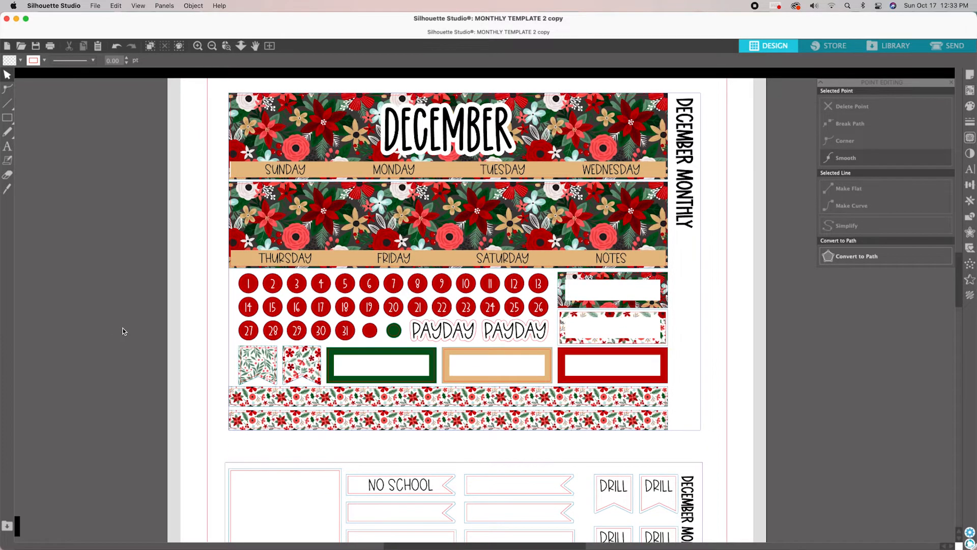
scroll(123, 329, "down", 3)
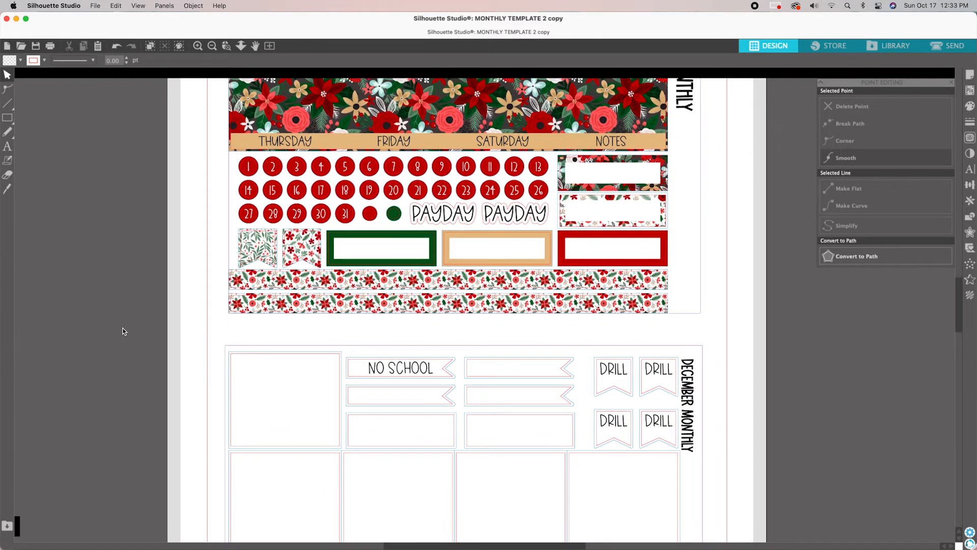
scroll(123, 328, "down", 1)
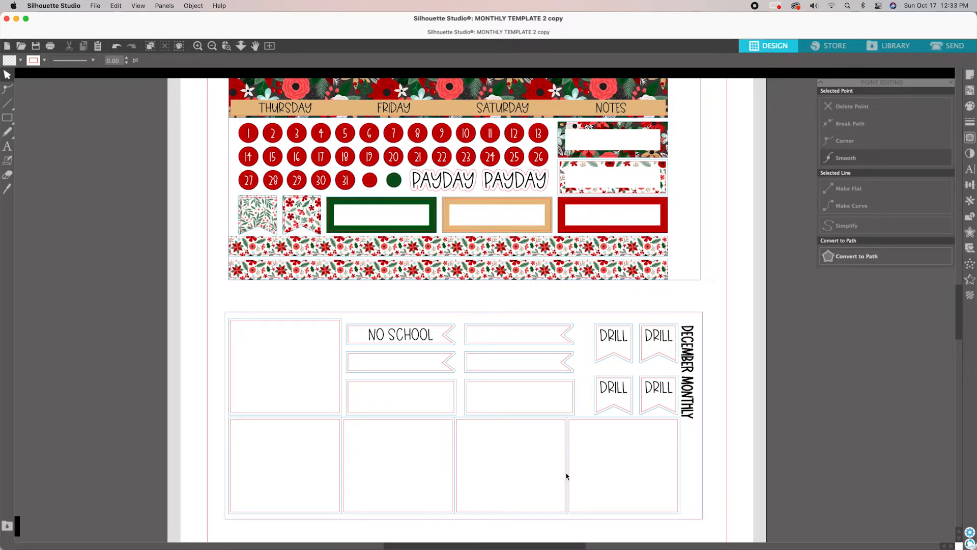
left_click(319, 319)
scroll(319, 316, "down", 1)
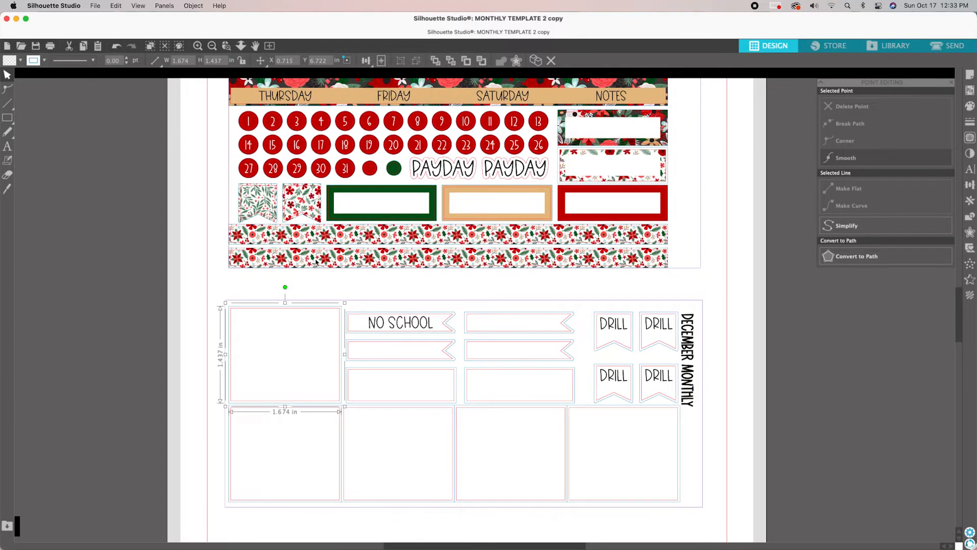
left_click(884, 48)
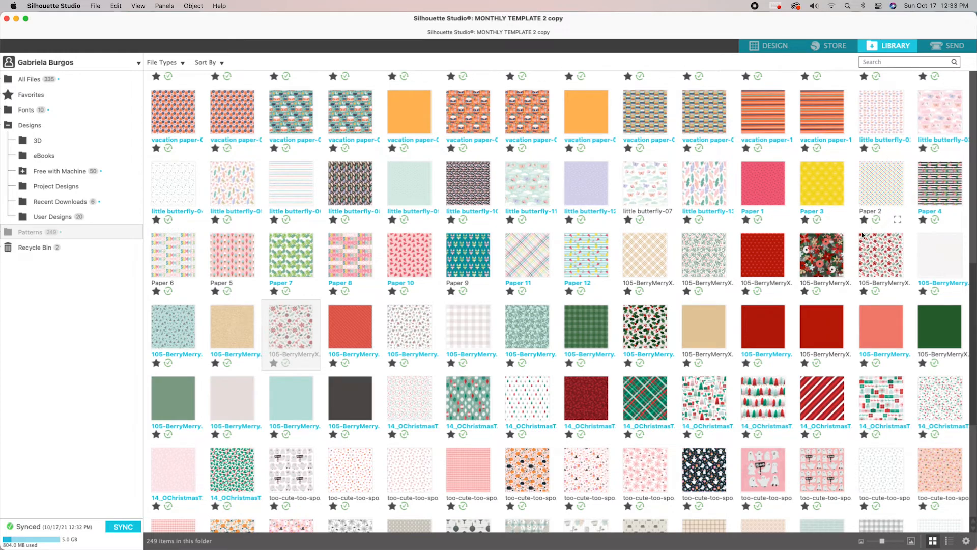
left_click(819, 246)
left_click(775, 48)
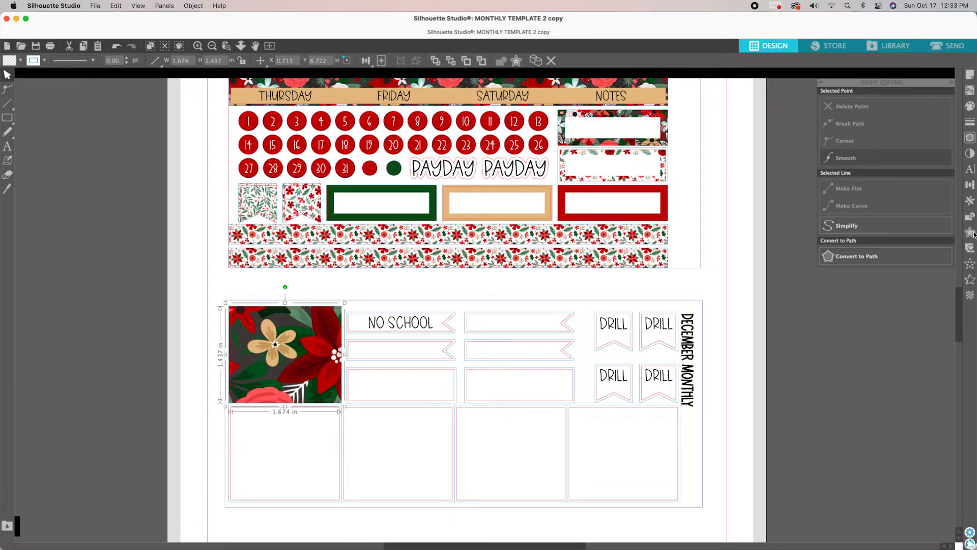
Step: Scale the dark floral fill pattern of the large upper box to 133%
left_click(970, 107)
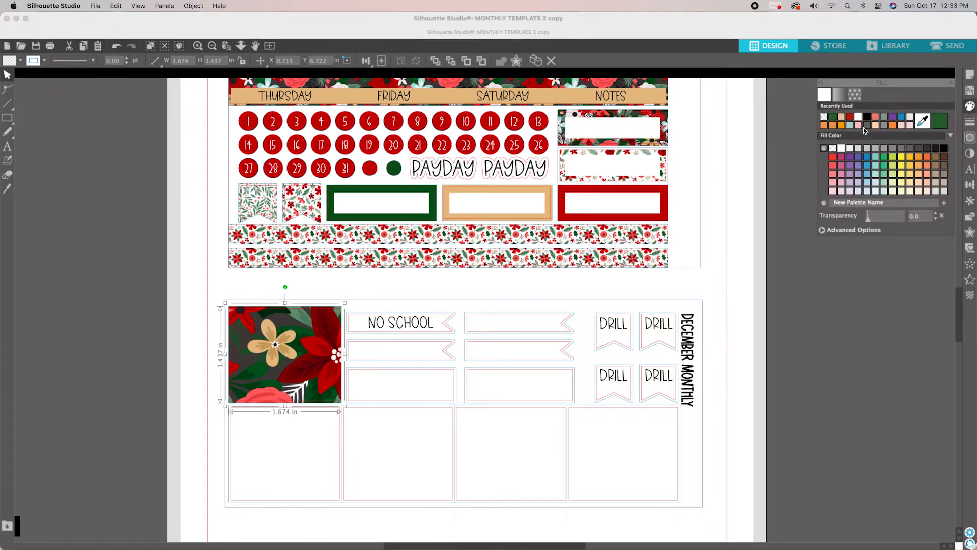
left_click(856, 94)
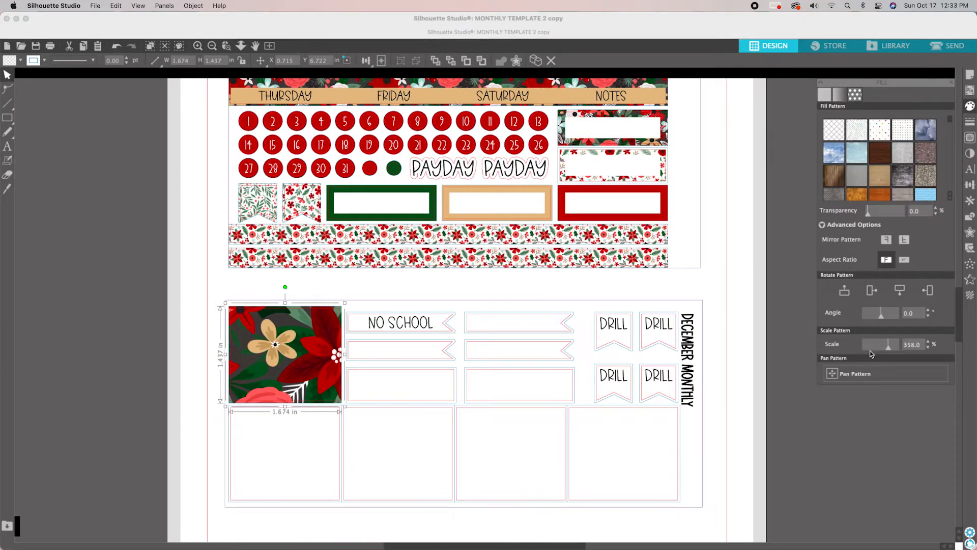
left_click_drag(884, 347, 874, 350)
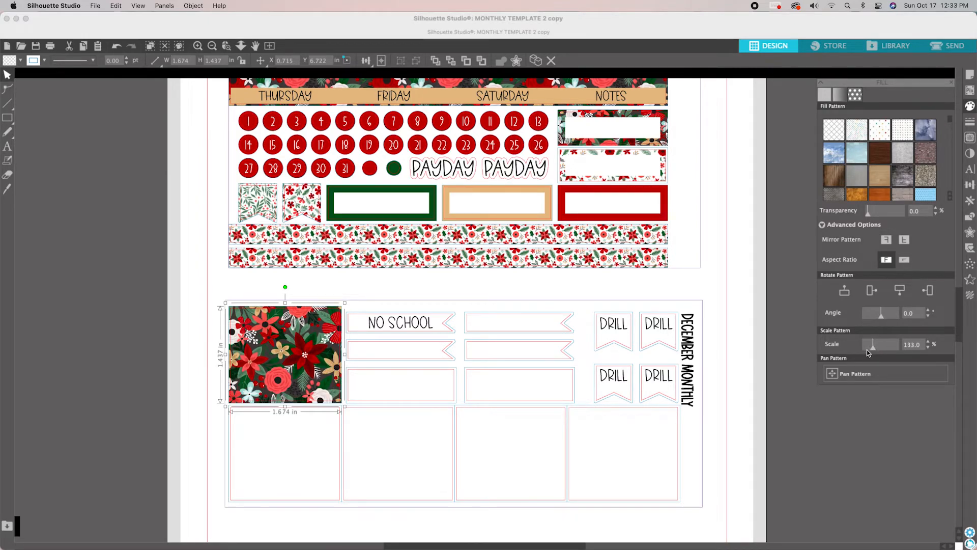
left_click(336, 305)
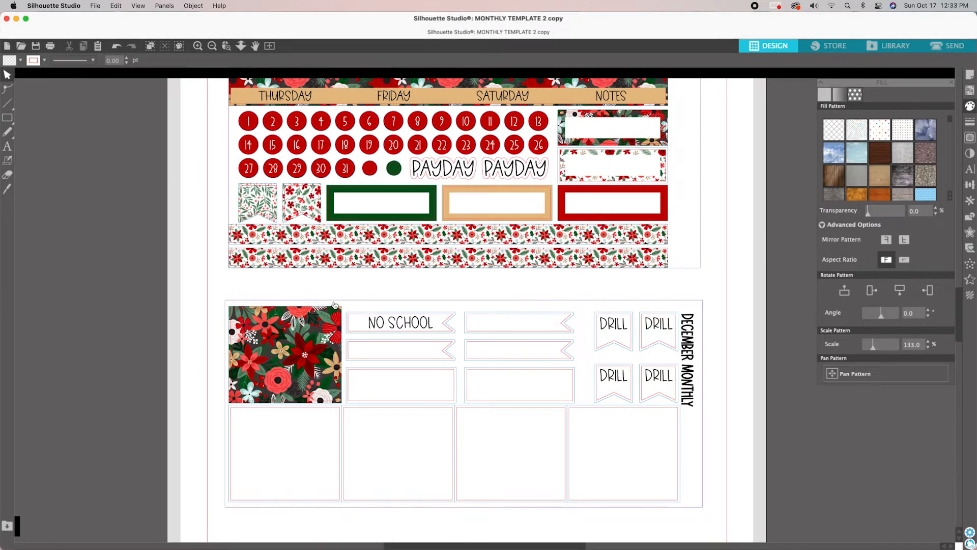
Step: Create a 0.125 in internal offset with square corners from the inner cut line of the dark floral box
left_click(326, 310)
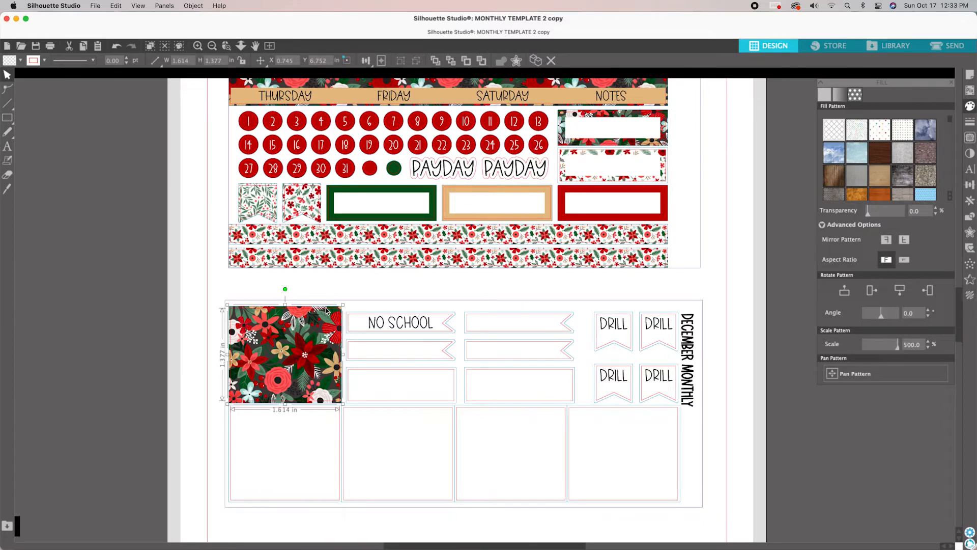
left_click(970, 200)
left_click(970, 232)
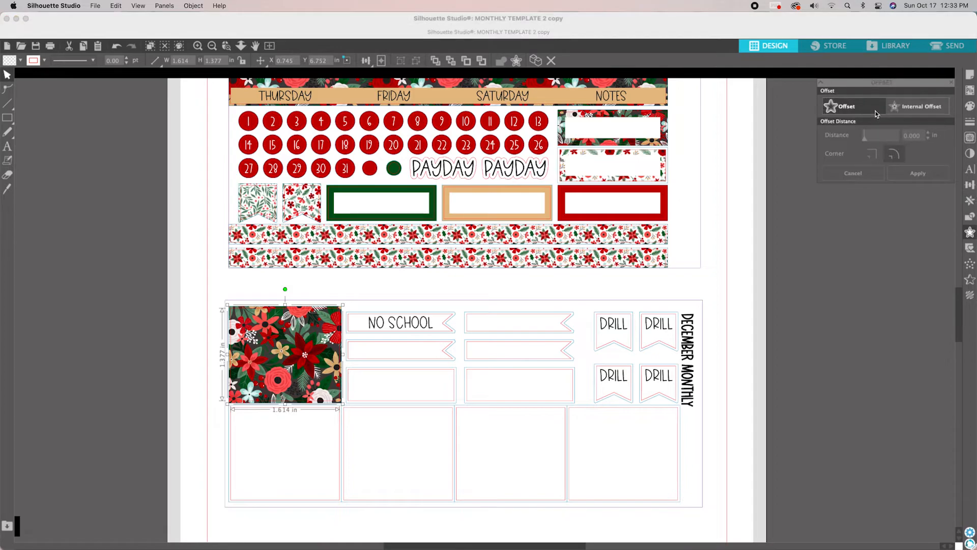
left_click(907, 113)
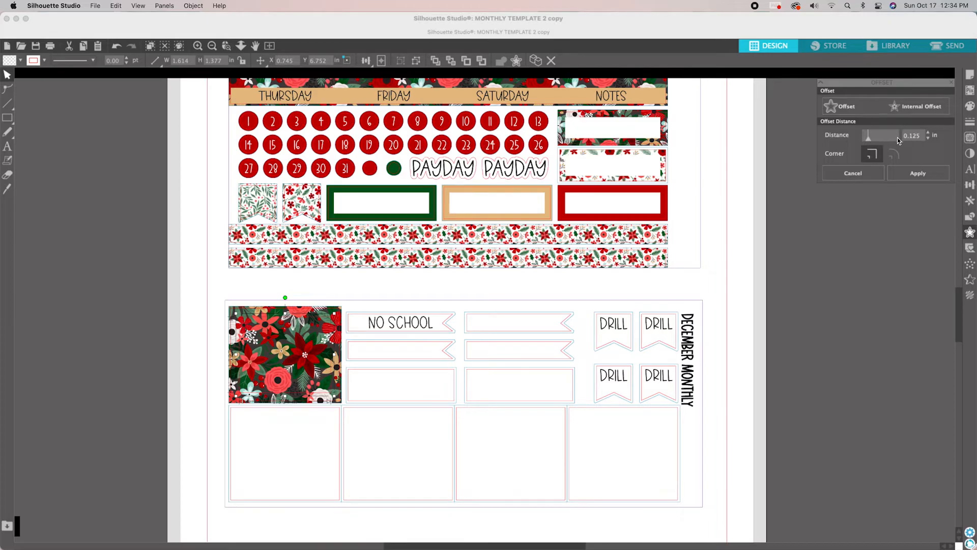
Step: Give the inner offset rectangle of the dark floral box a white line and a white fill
left_click(45, 60)
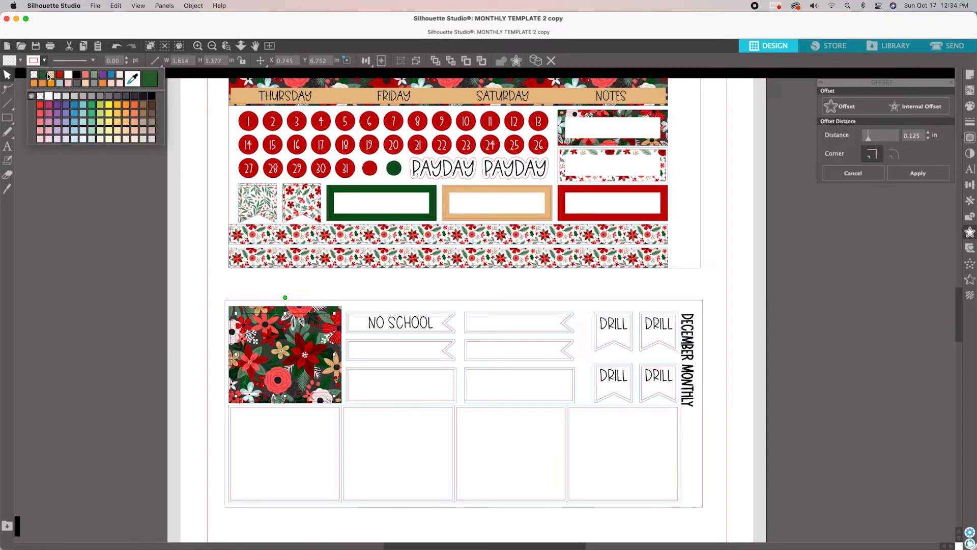
left_click(67, 76)
left_click(20, 61)
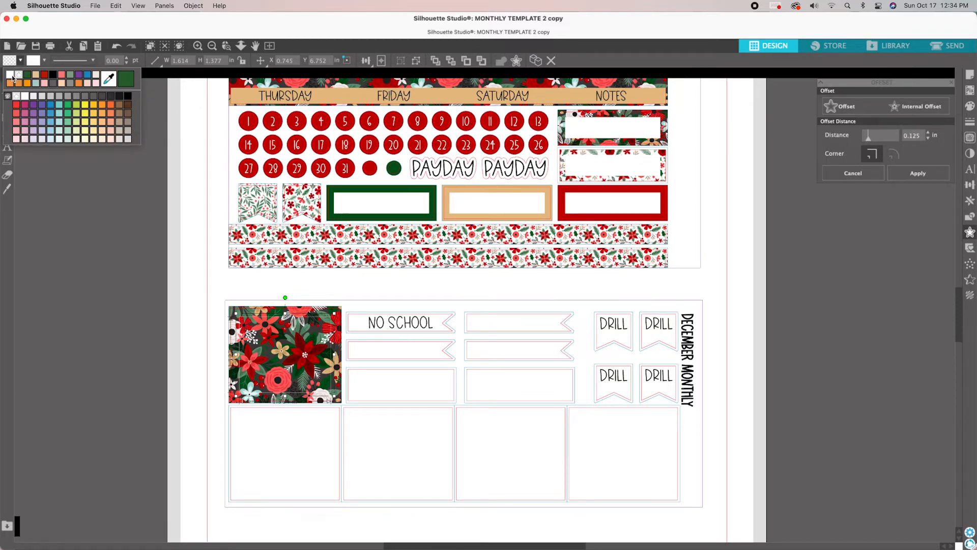
left_click(13, 76)
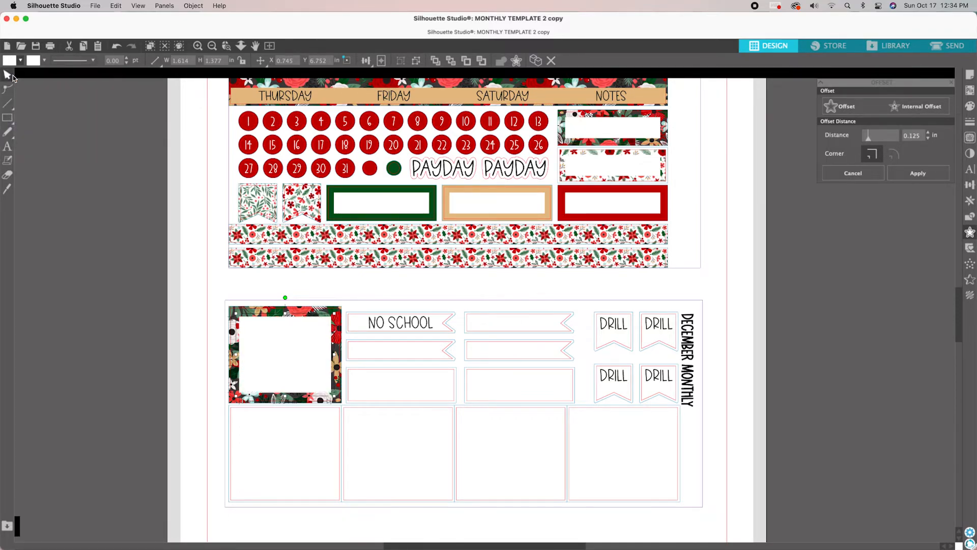
left_click(778, 231)
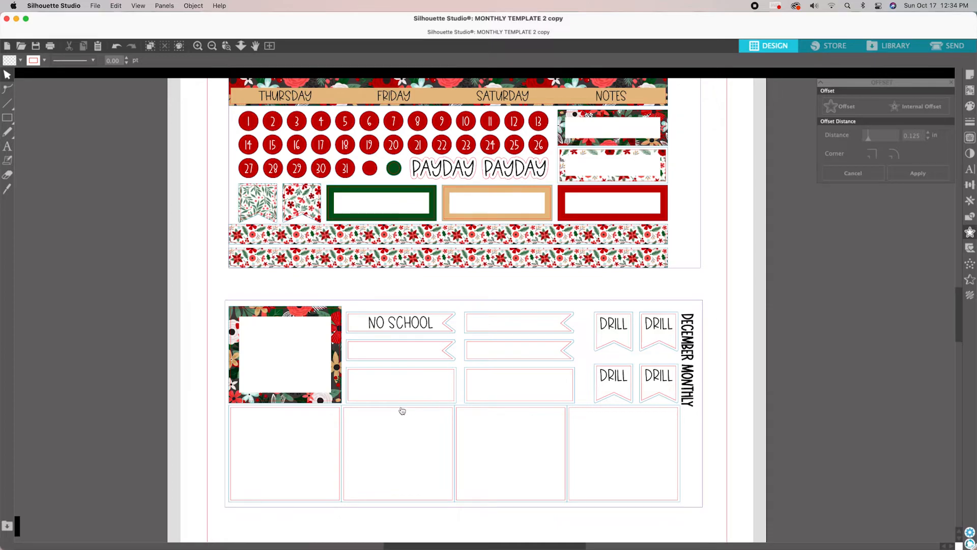
Step: Fill the four large boxes in the bottom row, in order, with the green sprig, small red flower, tan dotted and holly BerryMerry patterns
left_click(229, 435)
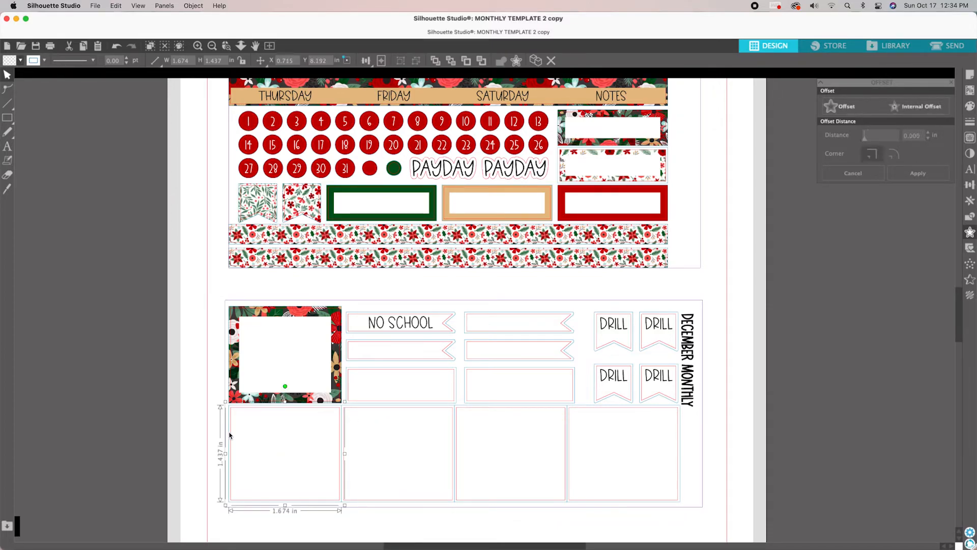
left_click(894, 46)
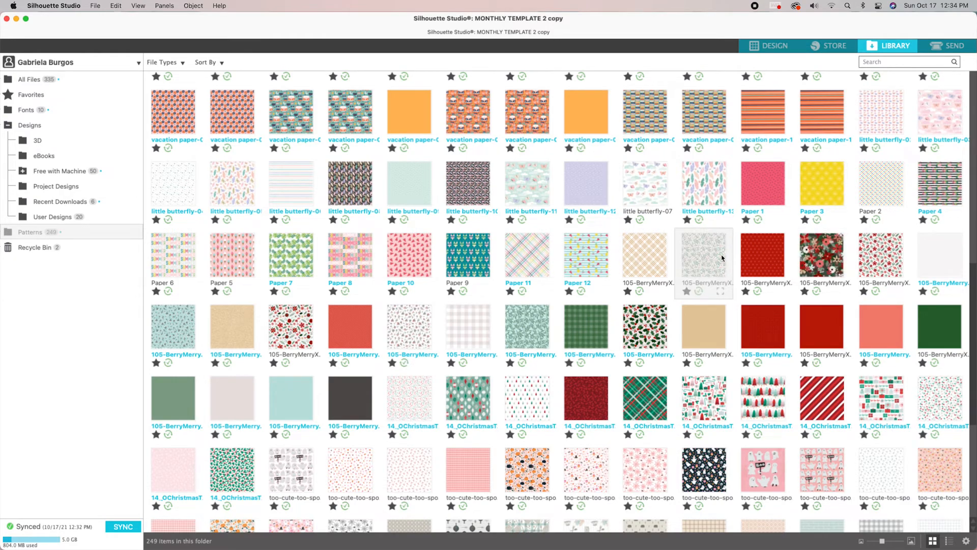
left_click(773, 47)
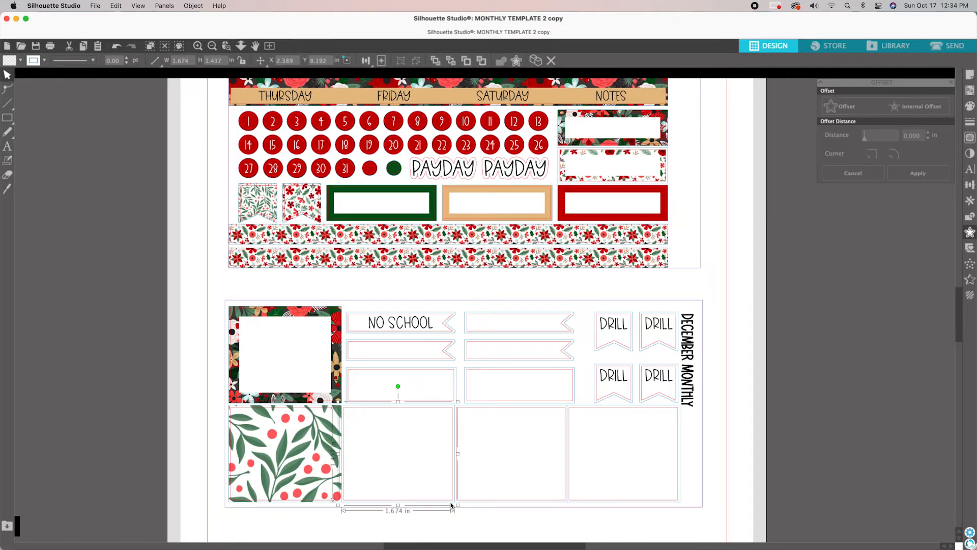
left_click(888, 46)
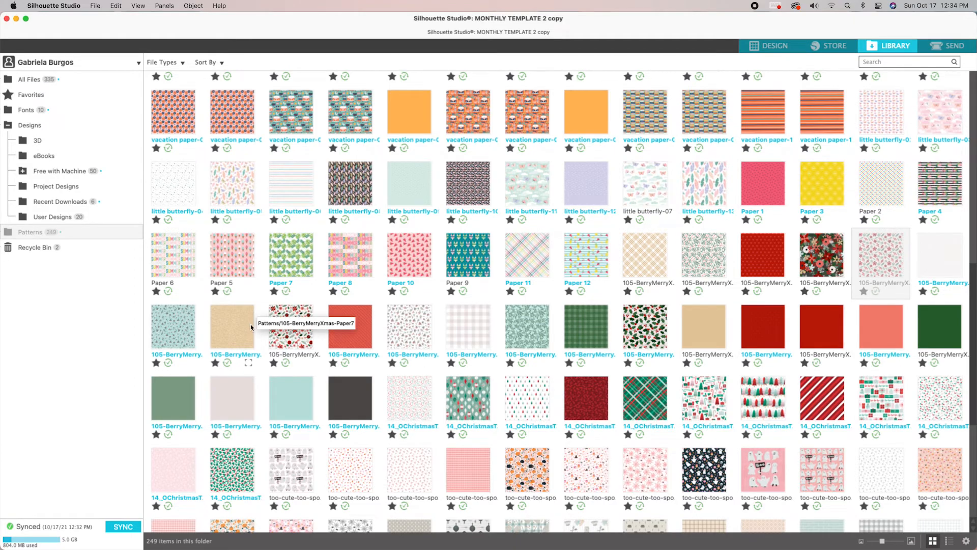
left_click(768, 45)
left_click(902, 50)
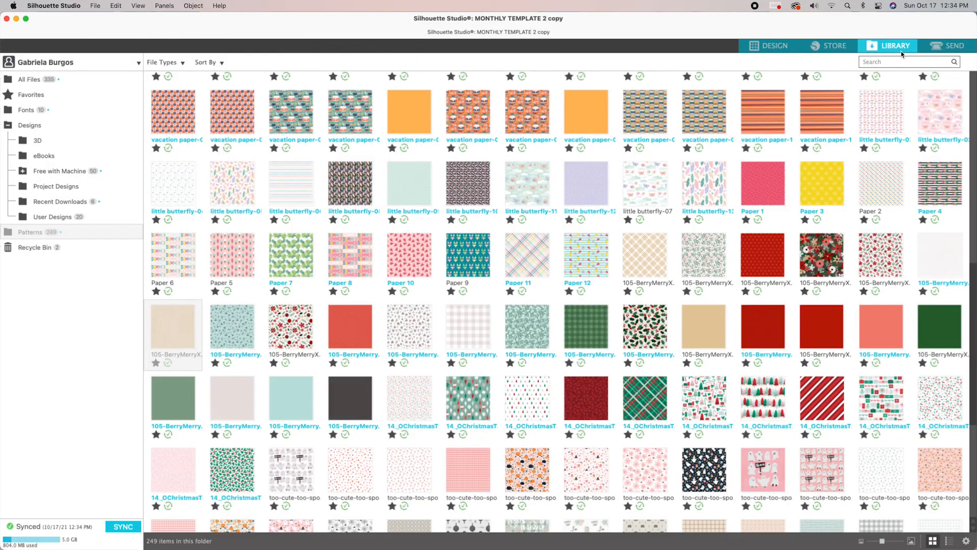
left_click(788, 49)
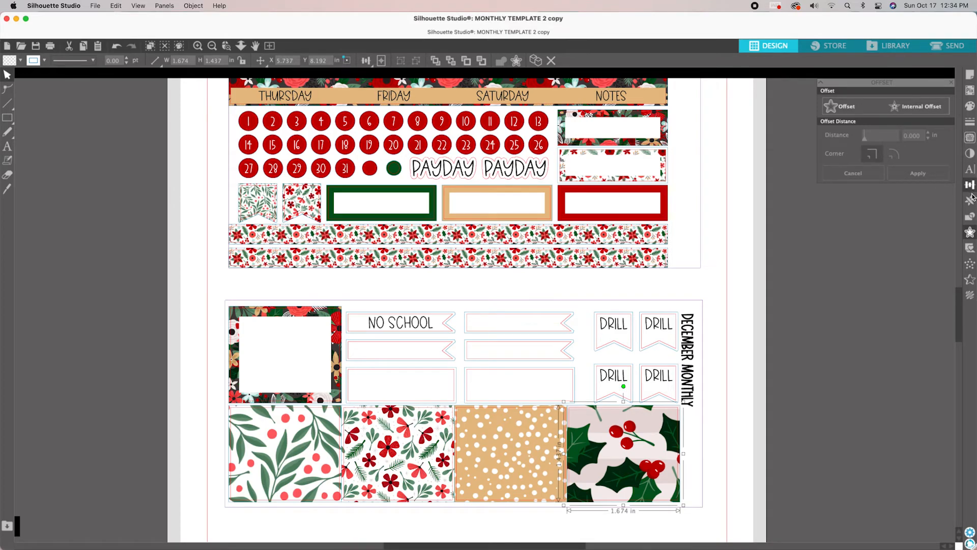
Step: Scale the holly fill pattern of the last bottom-row box to 111% and rotate the pattern to -25 degrees
left_click(971, 107)
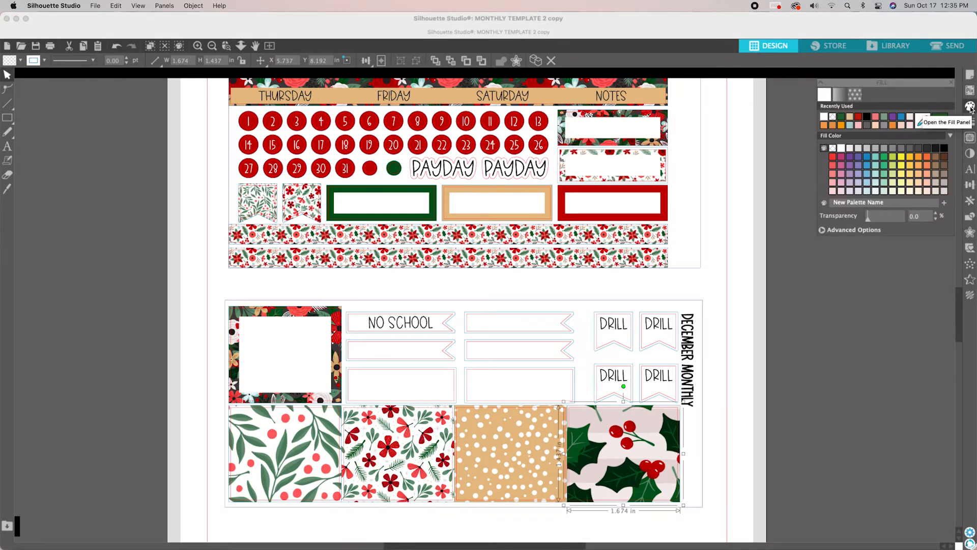
left_click(855, 94)
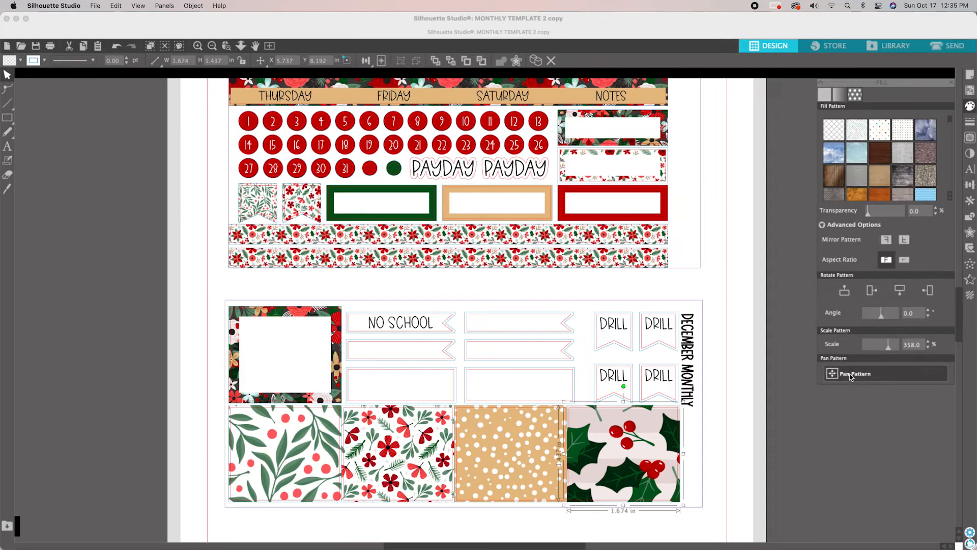
left_click_drag(889, 350, 872, 352)
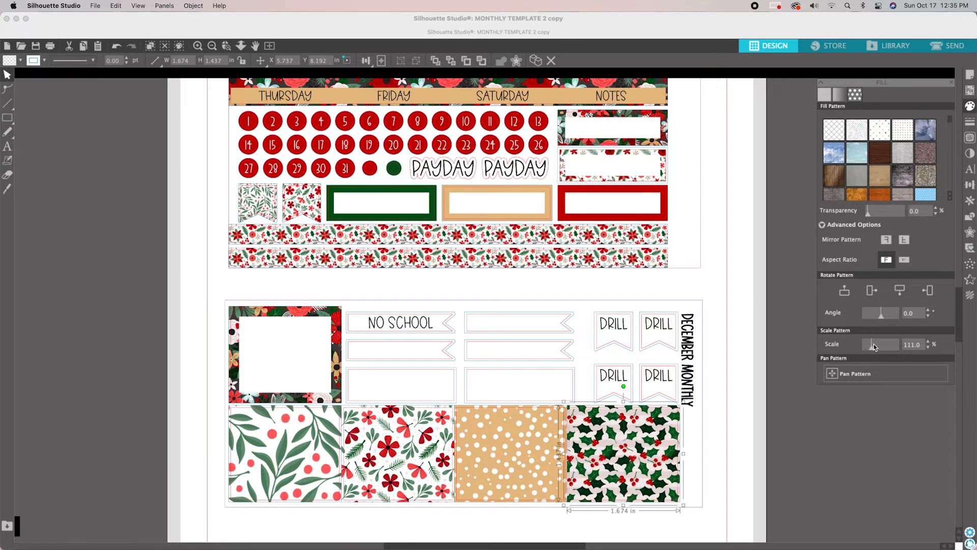
left_click_drag(882, 317, 879, 320)
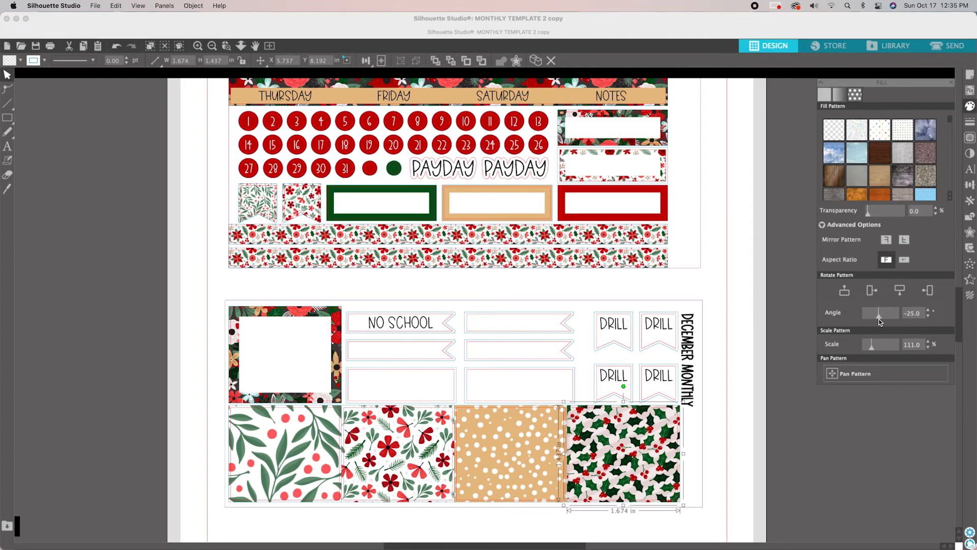
left_click(857, 421)
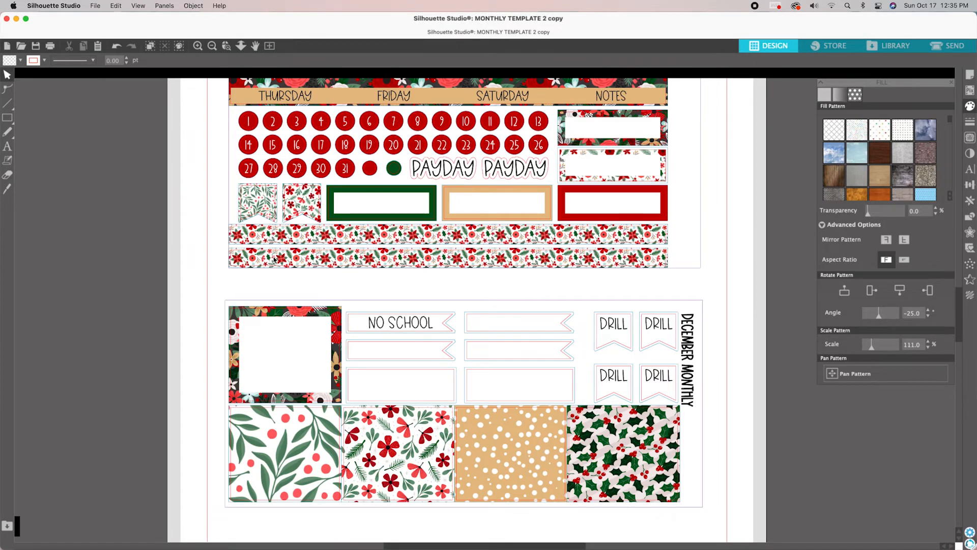
Step: Try a dark green fill on the NO SCHOOL flag and the rectangular label in its column, and undo it
left_click(456, 315)
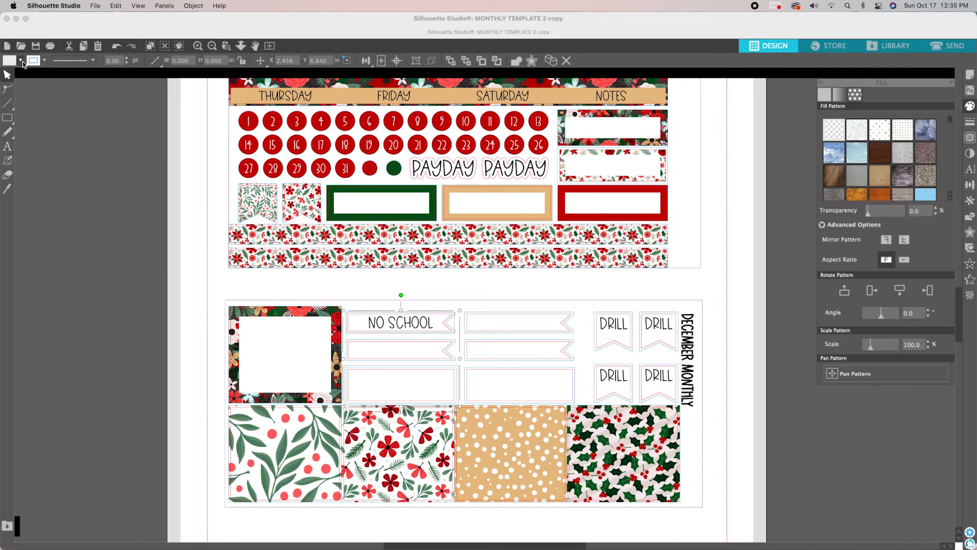
left_click(20, 61)
left_click(27, 74)
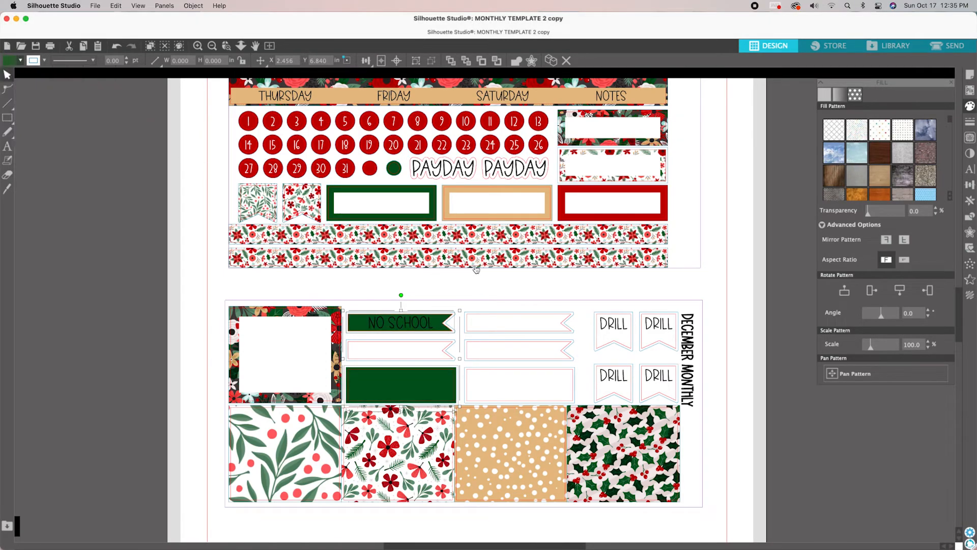
key("super+z")
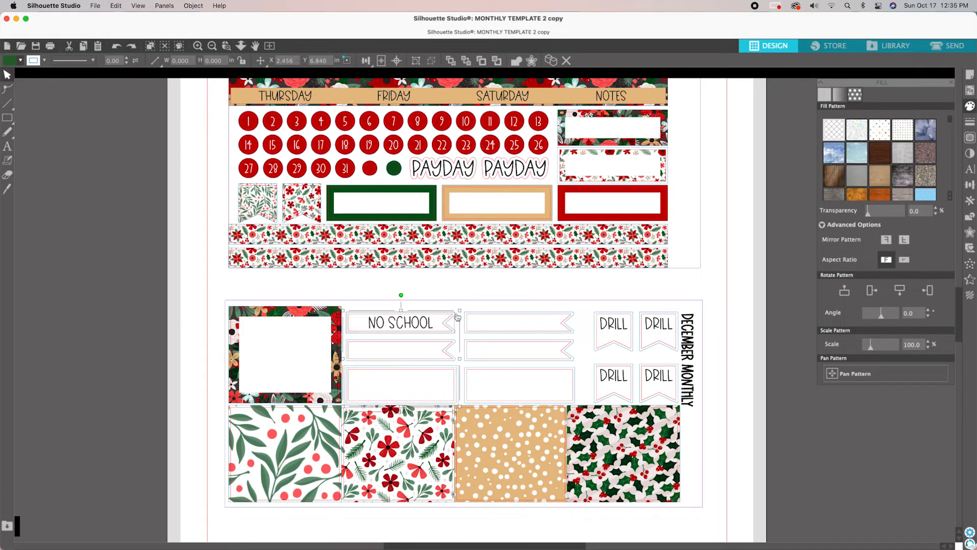
Step: Fill the NO SCHOOL flag and the rectangular label in its column with tan
left_click(458, 315)
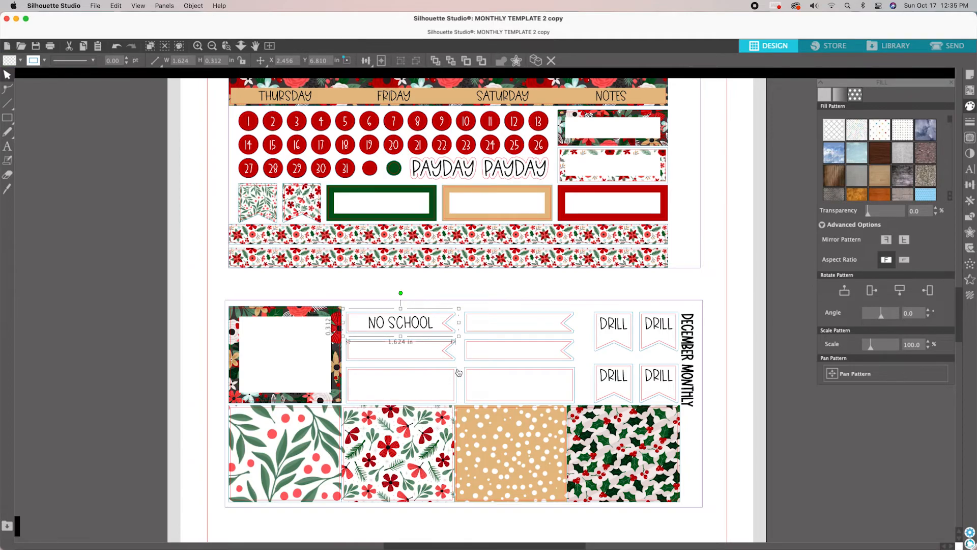
left_click(457, 379, "shift")
left_click(21, 61)
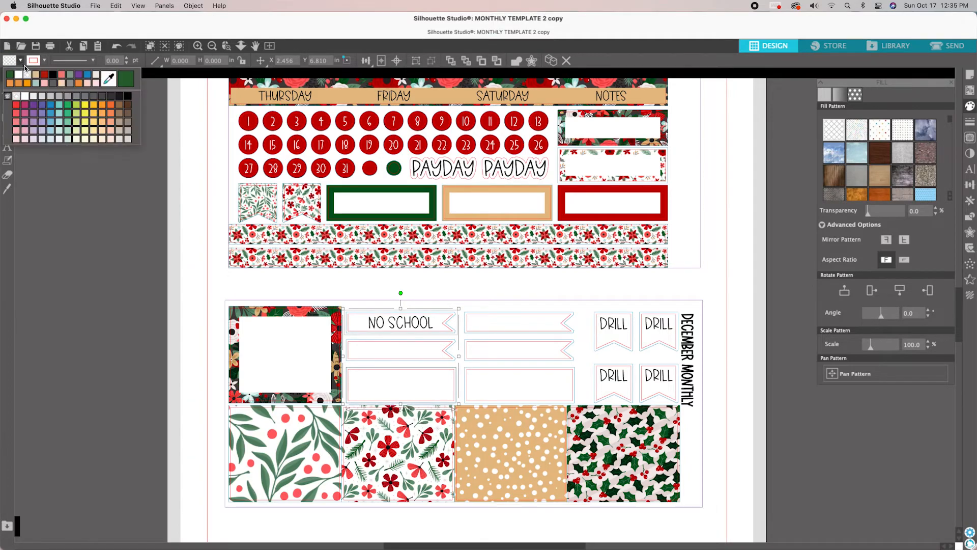
left_click(36, 76)
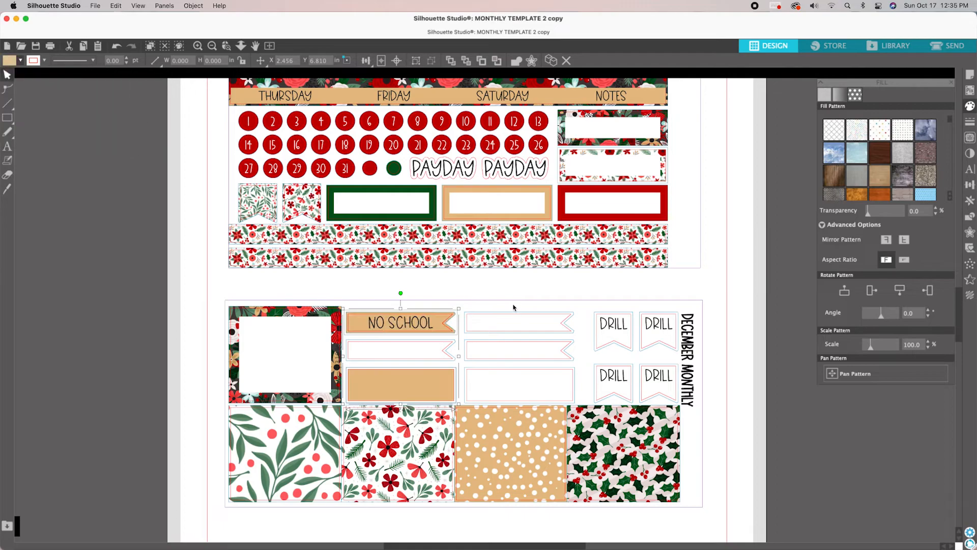
Step: Fill the upper blank flag and the rectangular label in the second column with the dark red
left_click(502, 314)
left_click(514, 357)
left_click(21, 60)
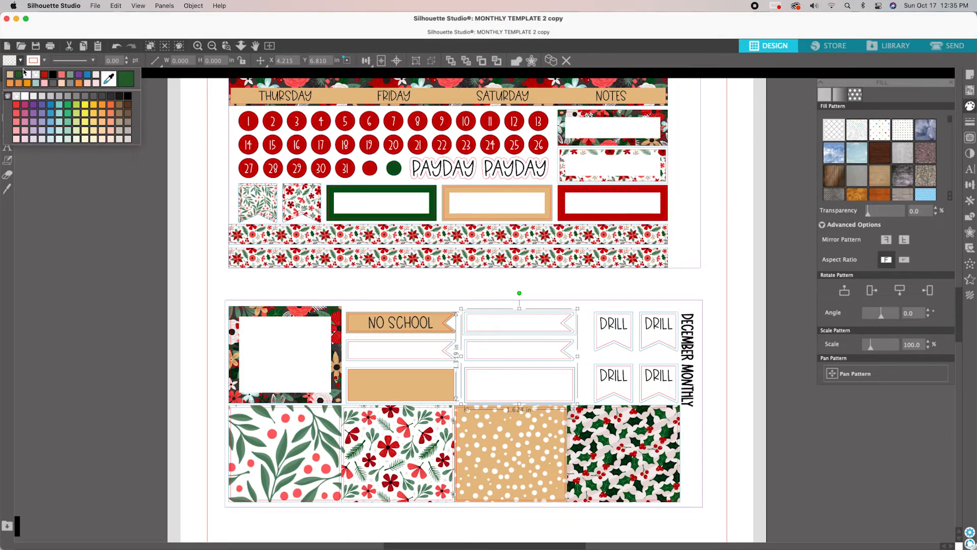
left_click(45, 76)
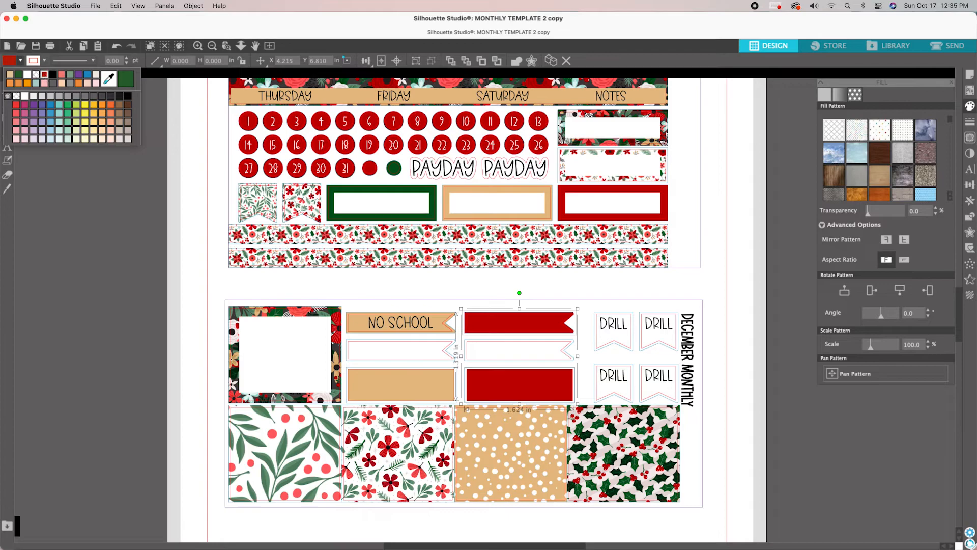
Step: Fill the blank flag directly below the NO SCHOOL flag with dark green
left_click(451, 344)
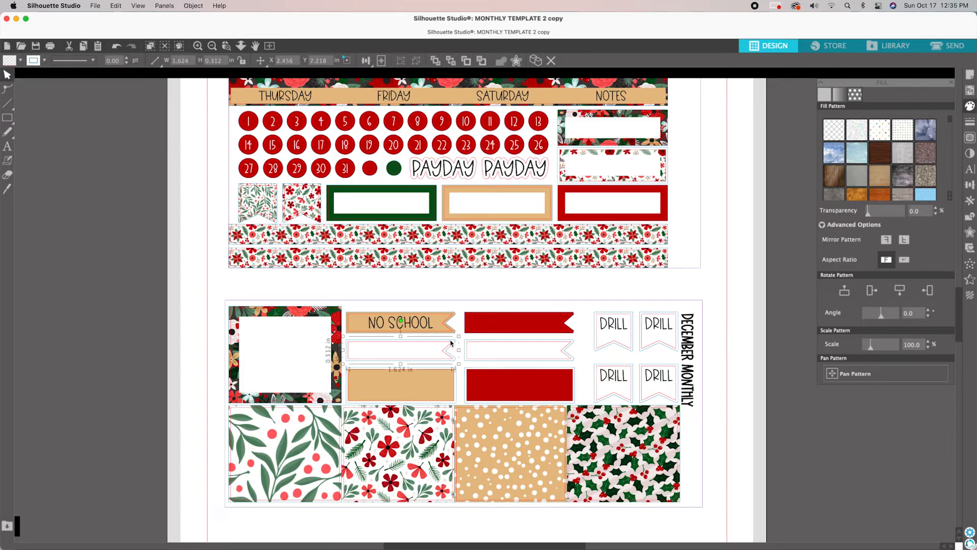
left_click(21, 61)
left_click(28, 76)
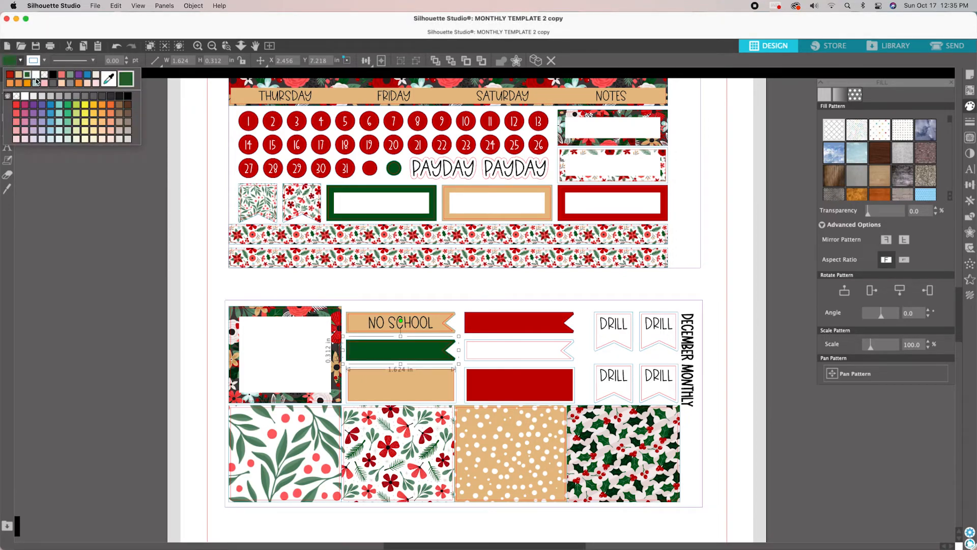
Step: Try coral on the blank flag below the red flag, and settle on the muted sage green fill
left_click(567, 344)
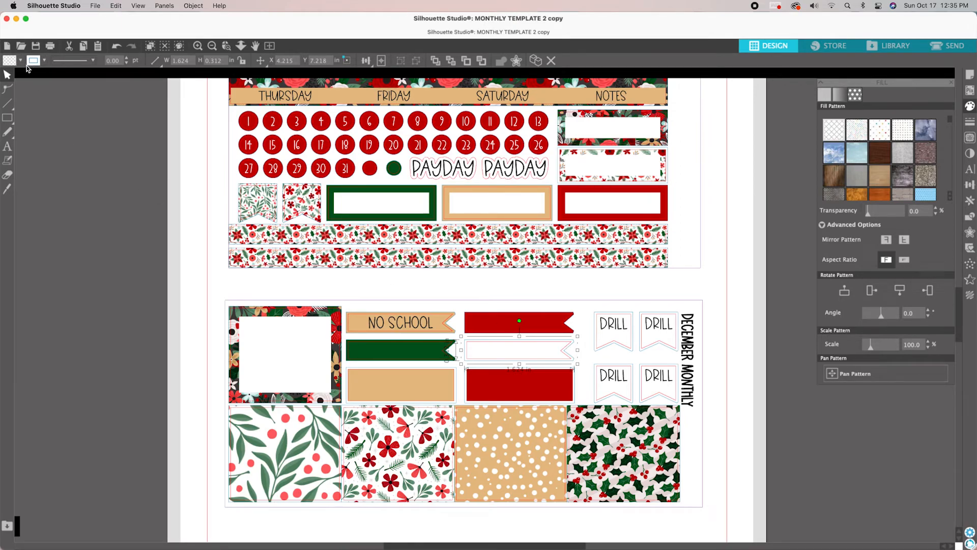
left_click(21, 60)
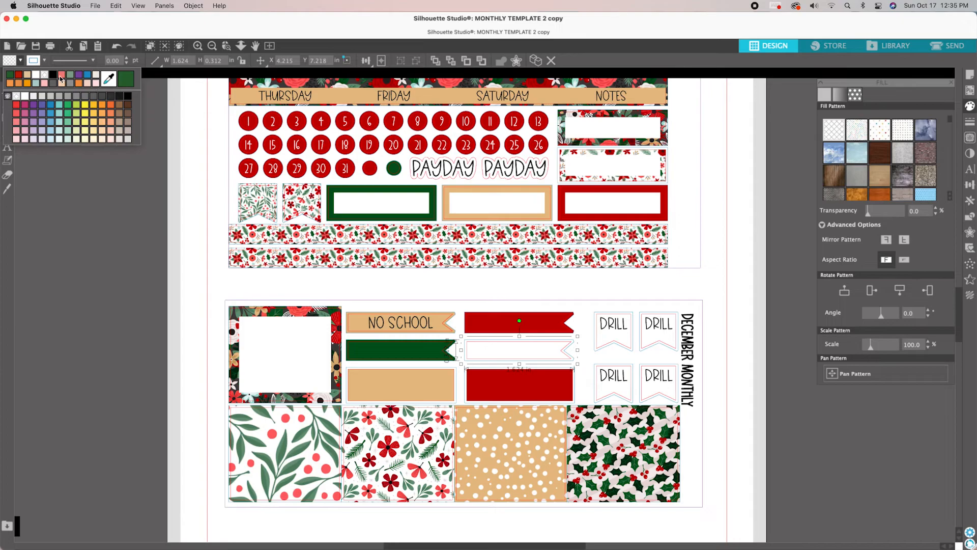
left_click(60, 76)
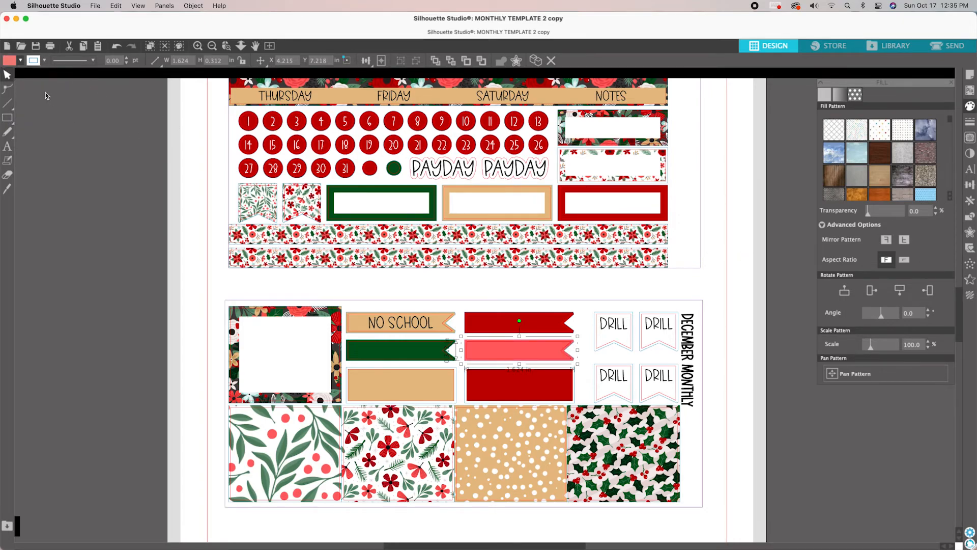
left_click(20, 60)
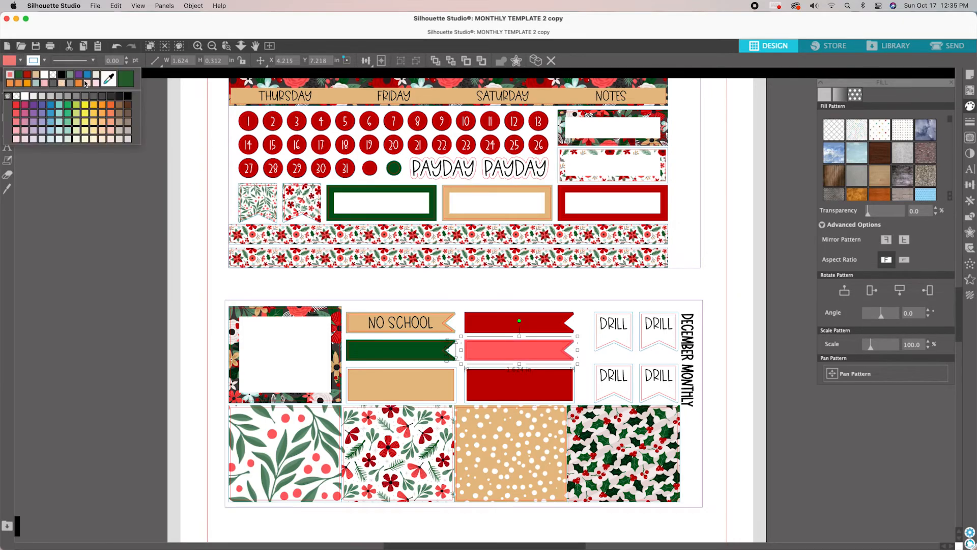
left_click(71, 74)
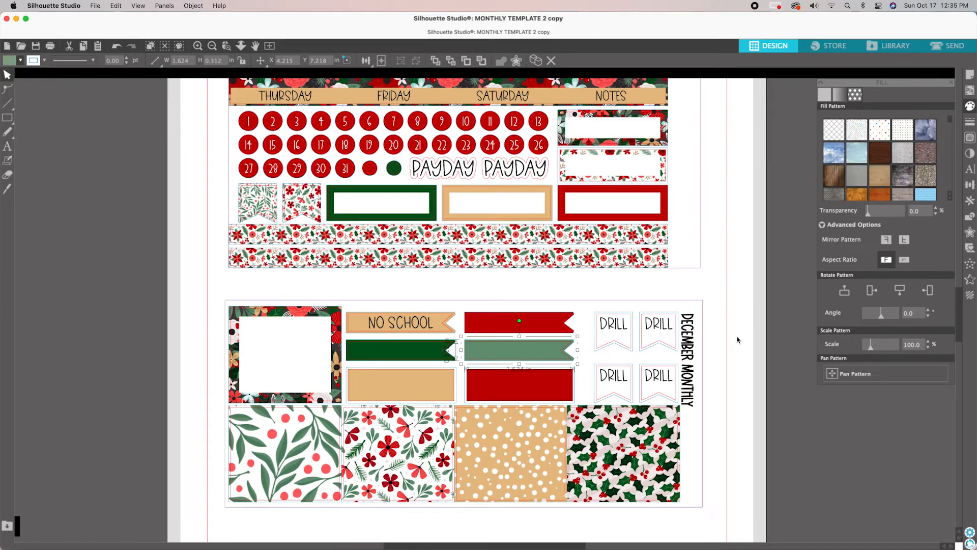
Step: Fill the first column of DRILL flags with tan for the upper one and sage green for the lower one
left_click(606, 320)
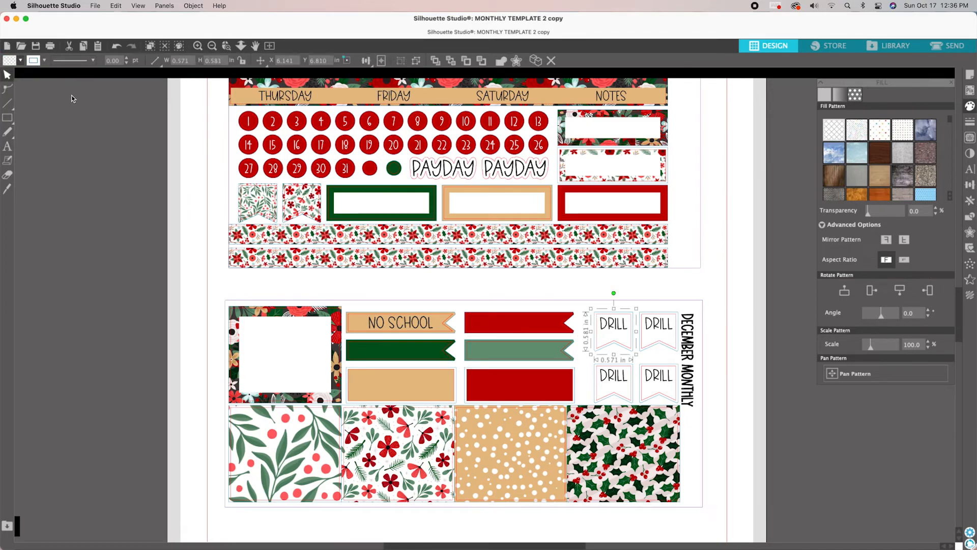
left_click(21, 61)
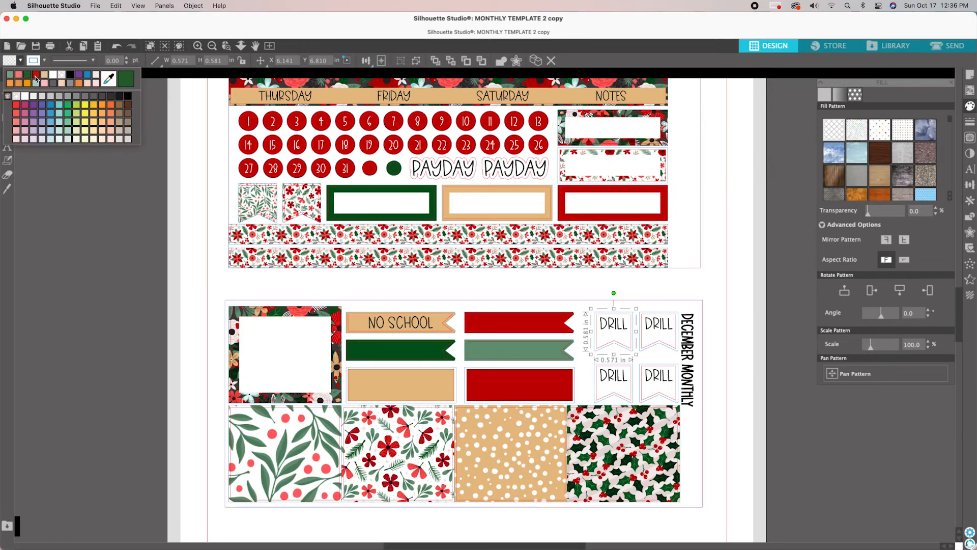
left_click(44, 75)
left_click(599, 366)
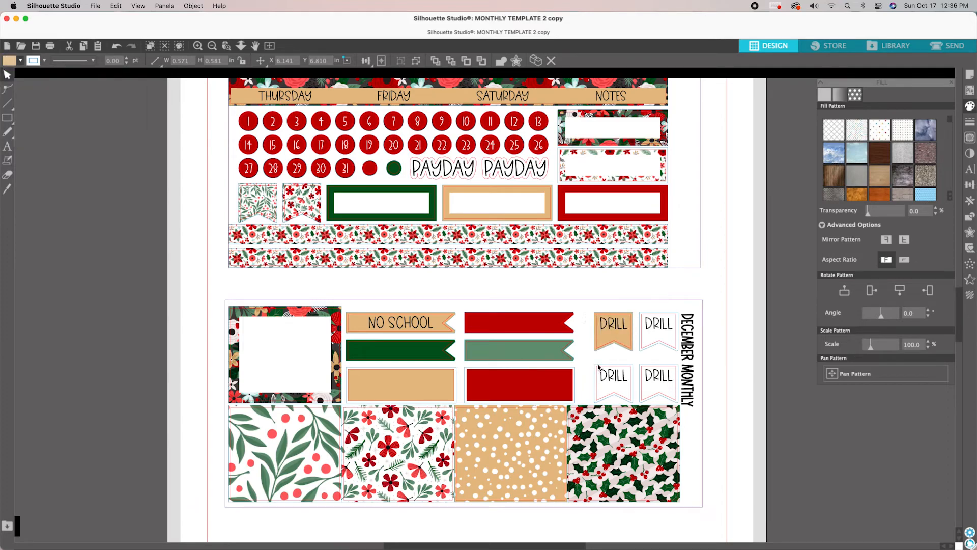
left_click(21, 60)
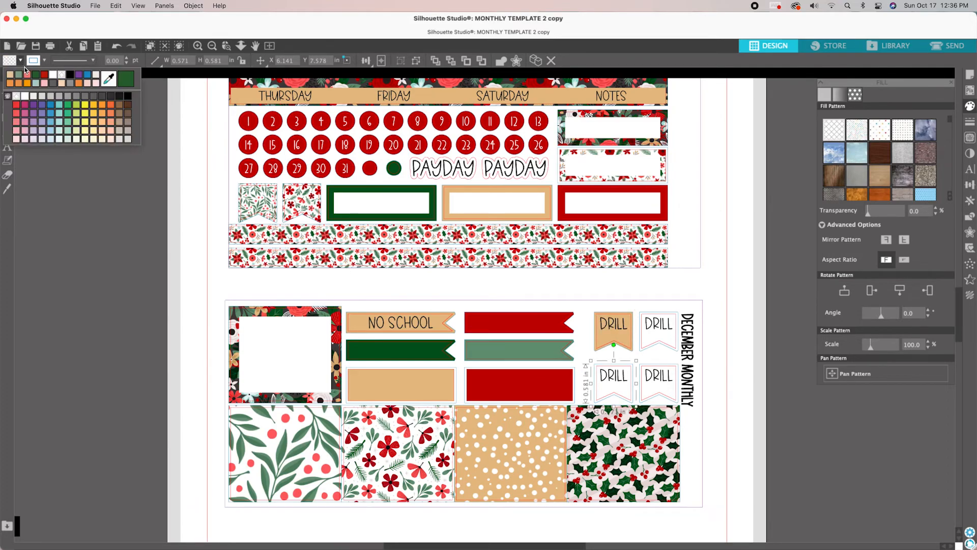
left_click(18, 76)
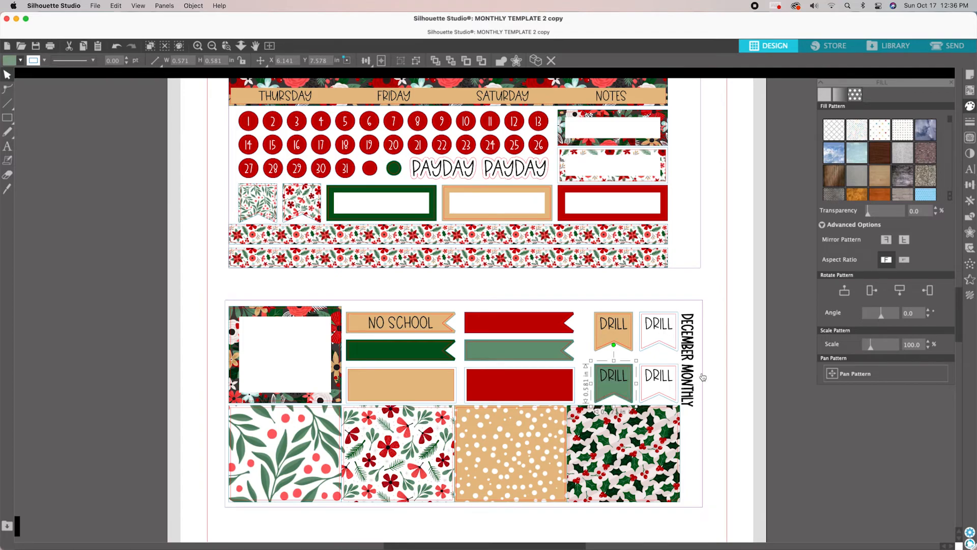
Step: Fill the second column of DRILL flags with dark red for the upper one and dark green for the lower one
left_click(651, 315)
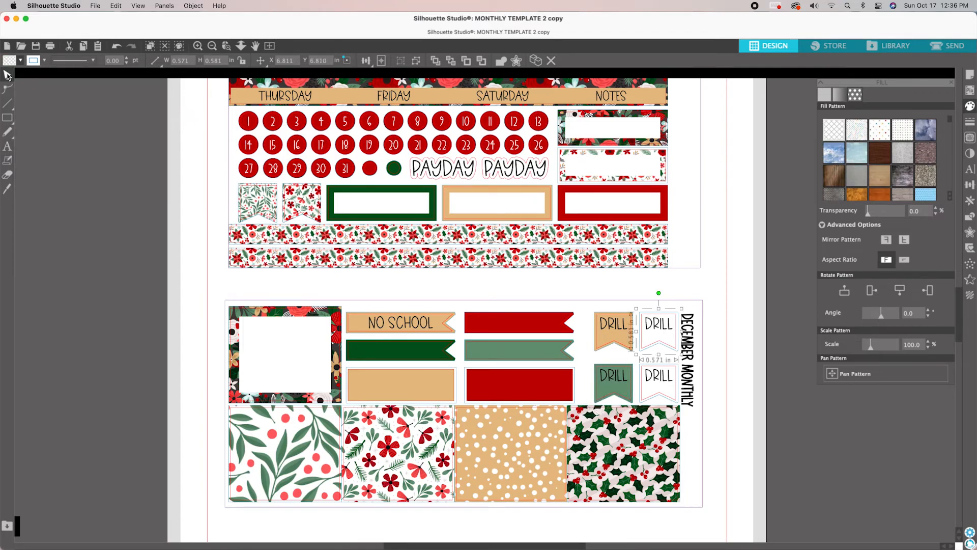
left_click(21, 61)
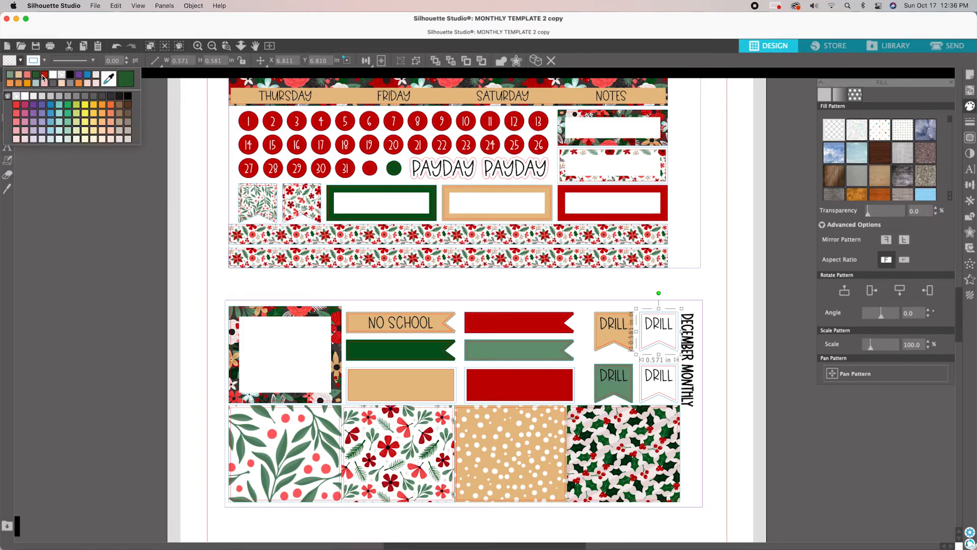
left_click(43, 78)
left_click(668, 368)
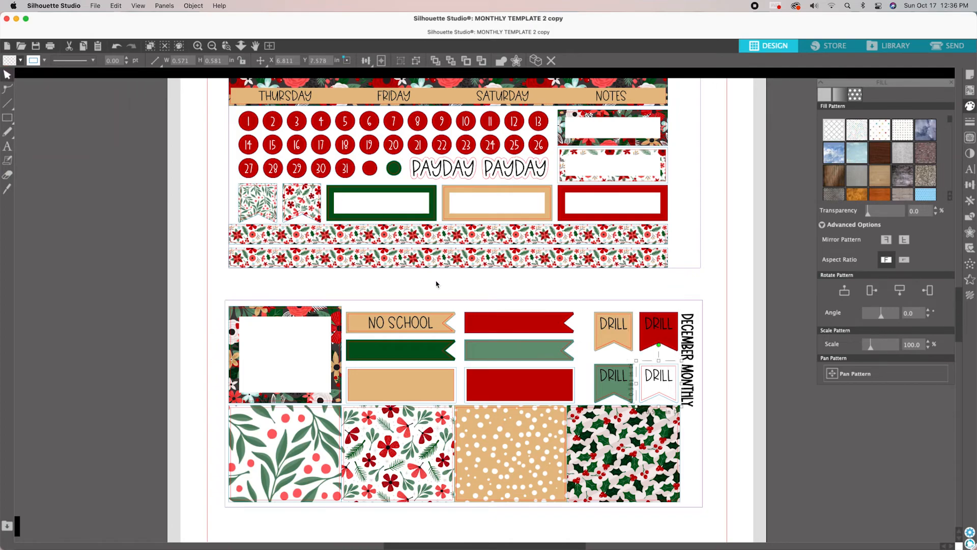
left_click(20, 60)
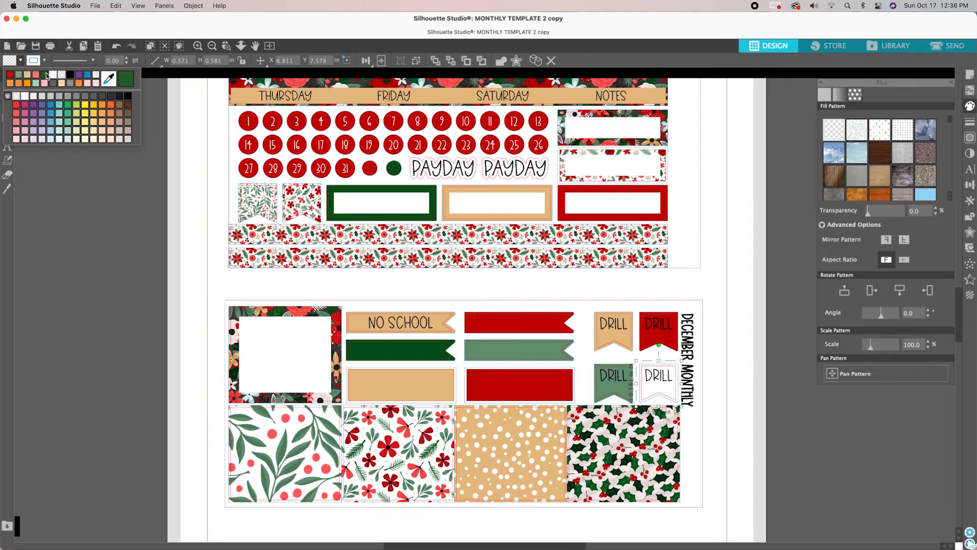
left_click(44, 75)
left_click(734, 387)
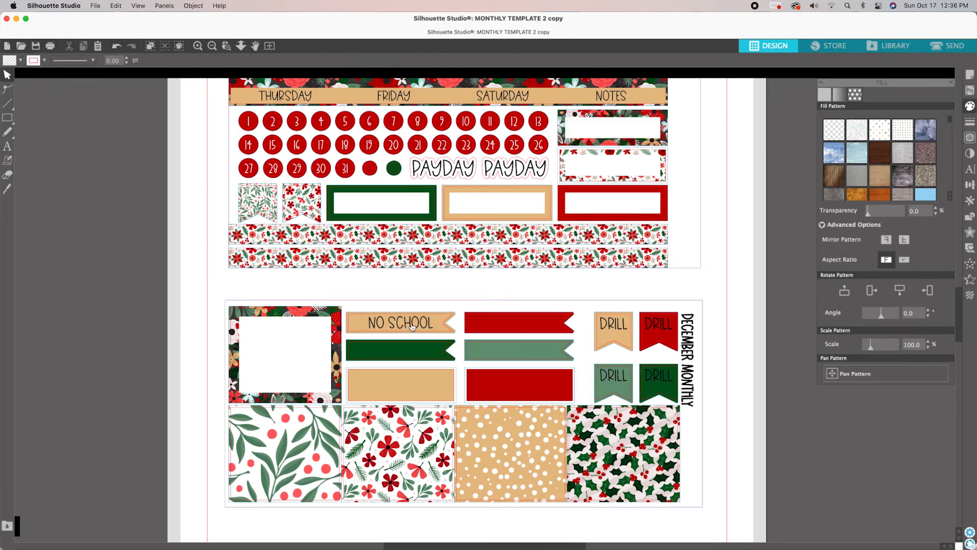
Step: Change the fill of the NO SCHOOL text and all four DRILL texts to white
left_click(384, 327)
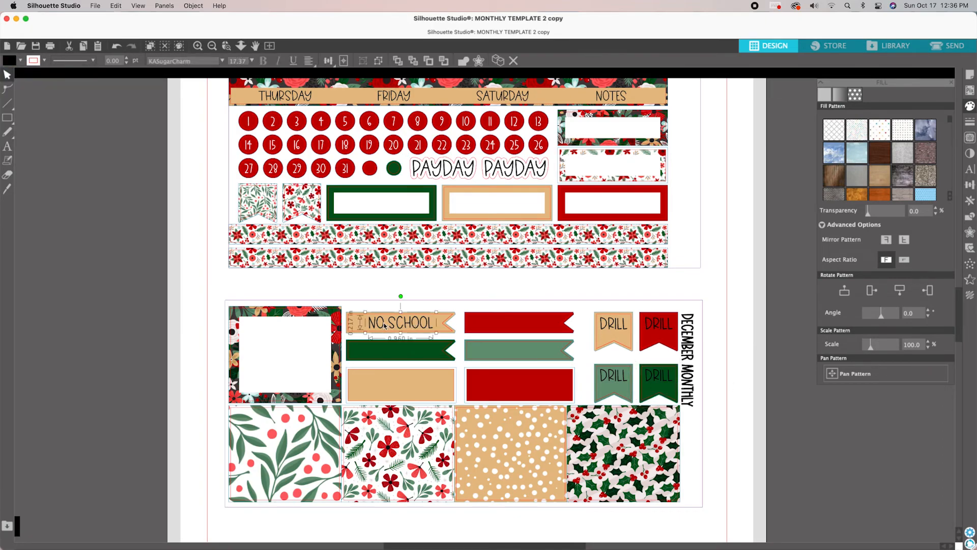
left_click(618, 331, "shift")
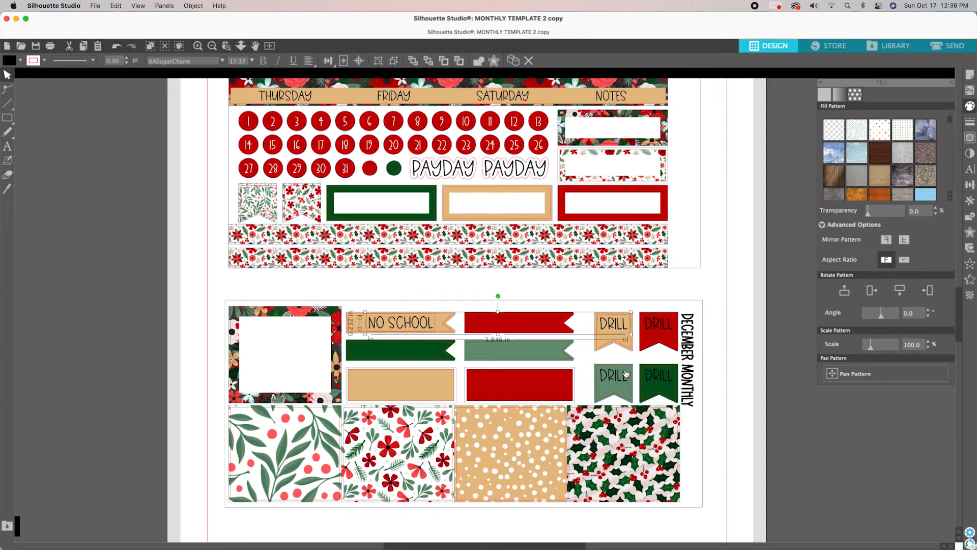
left_click(625, 377, "shift")
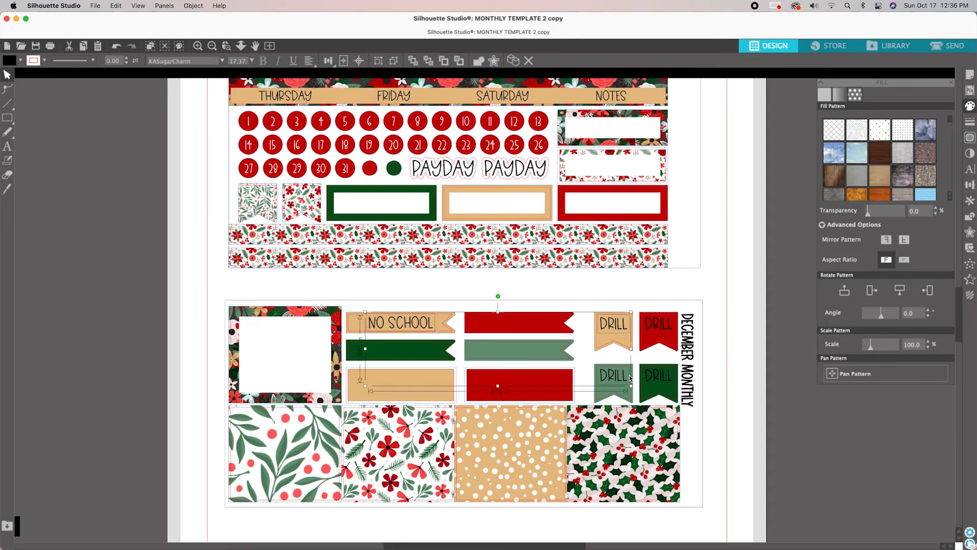
left_click(656, 381, "shift")
left_click(20, 60)
left_click(54, 77)
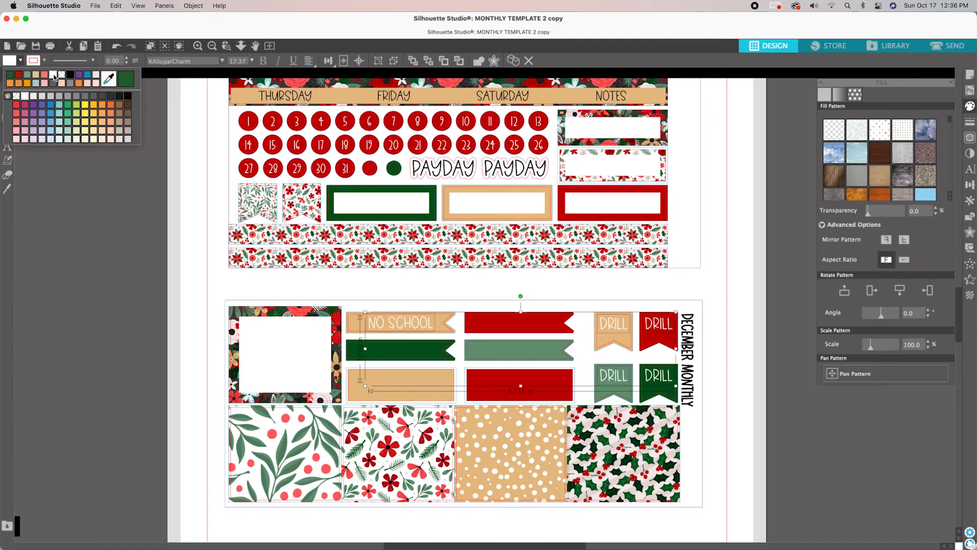
left_click(81, 167)
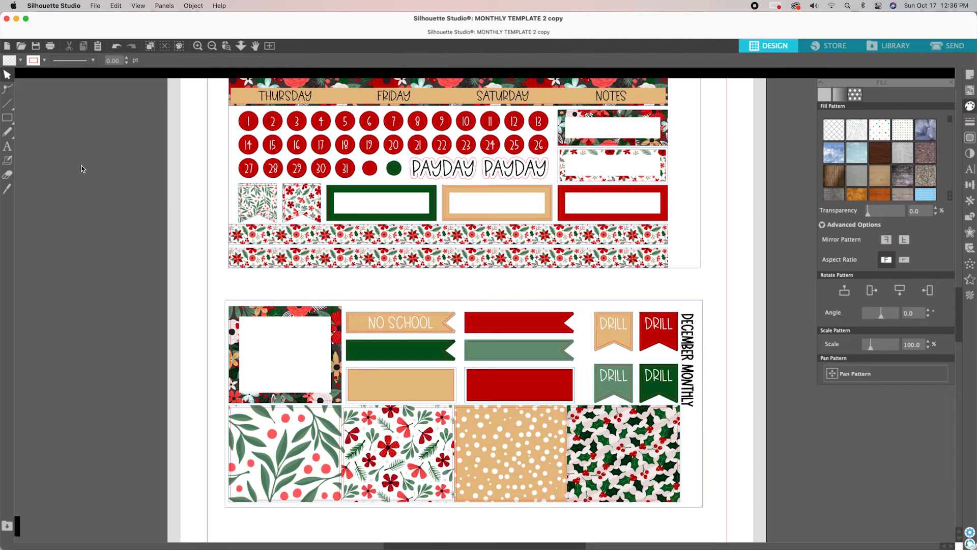
Step: Open the send settings for the sticker sheet and turn off cutting for the white line color
left_click(210, 48)
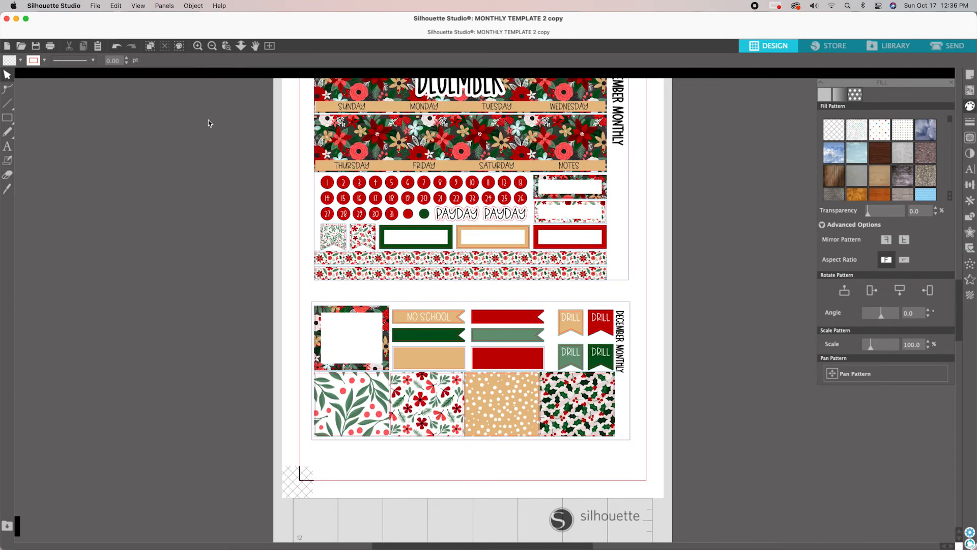
scroll(208, 123, "up", 1)
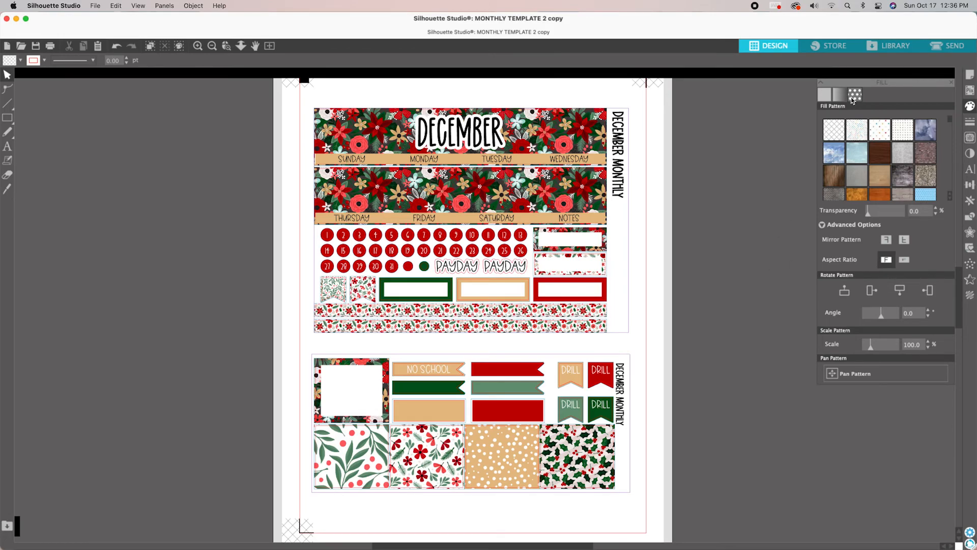
left_click(939, 48)
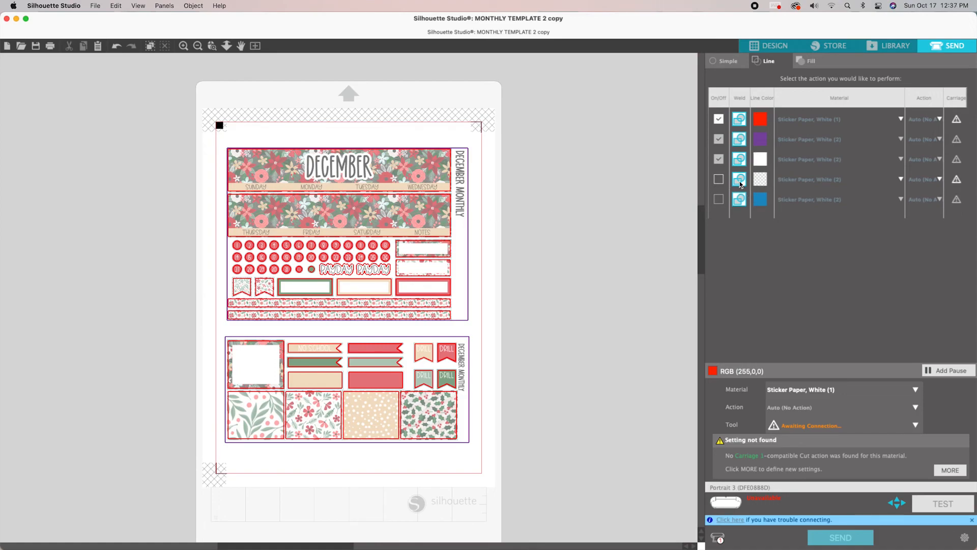
left_click(719, 160)
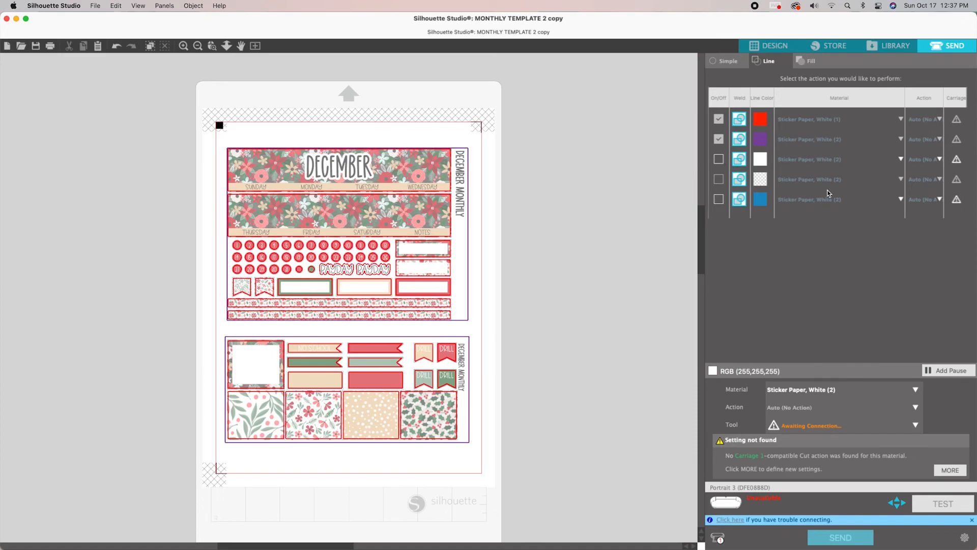
Step: Review the cut settings of the red and purple line colors and return to the design workspace
left_click(792, 126)
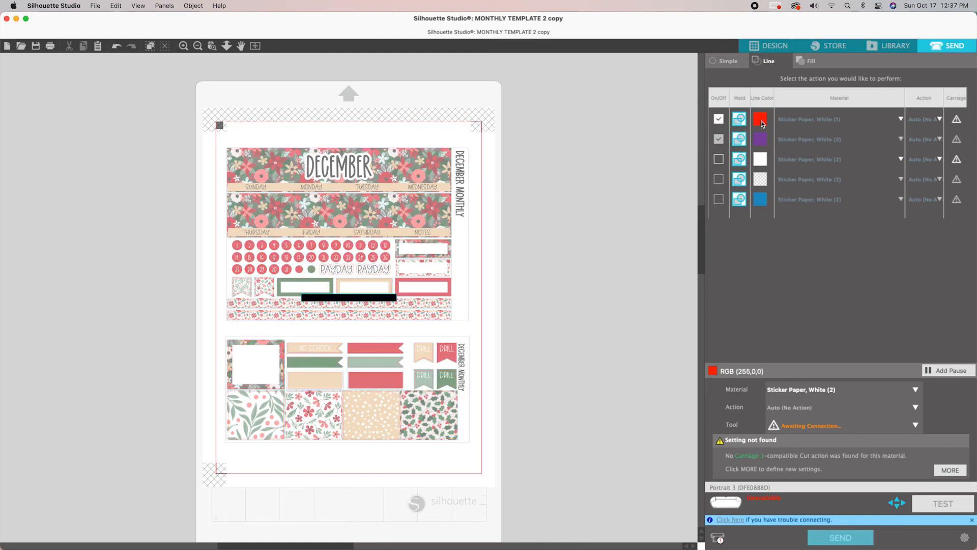
left_click(832, 142)
left_click(905, 242)
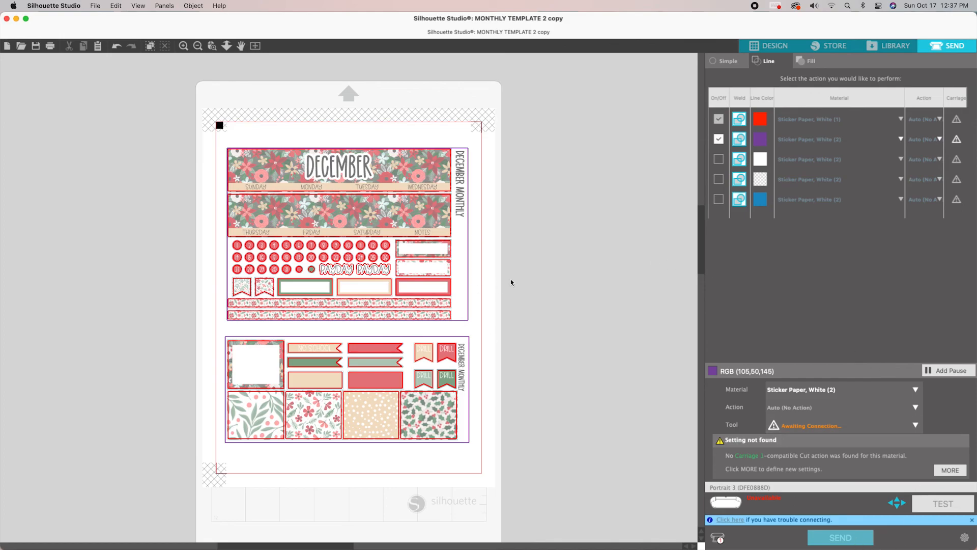
left_click(786, 47)
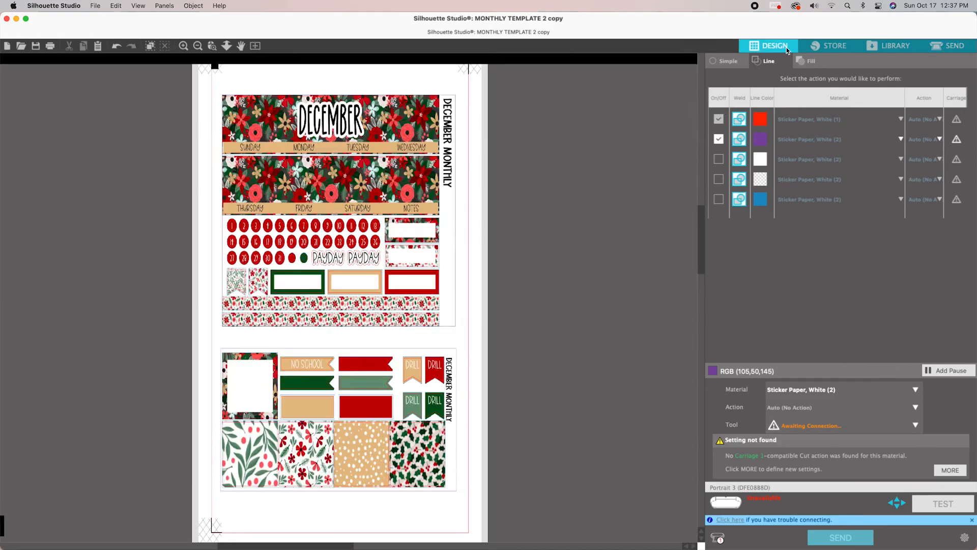